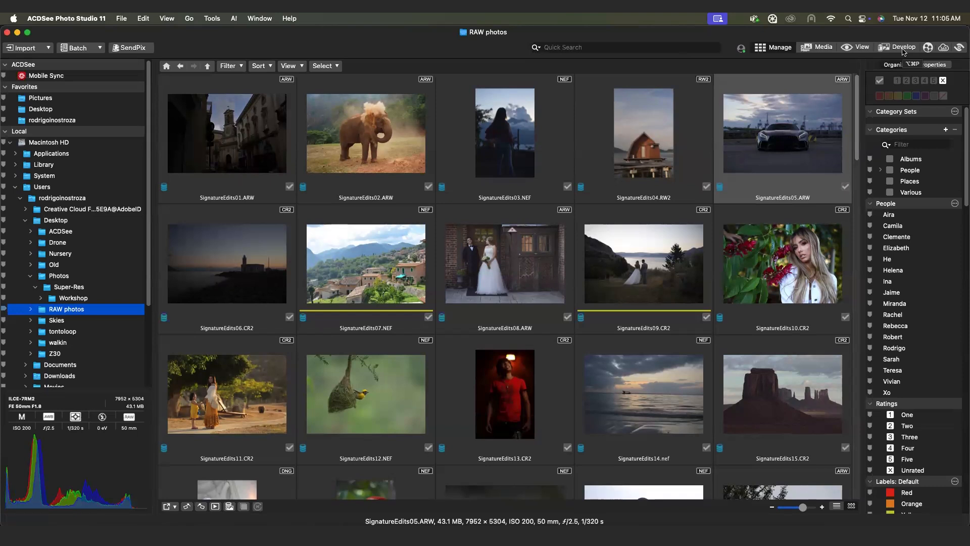
Step: Open the SignatureEdits05.ARW car photo for developing and create an AI subject mask of the car
click(903, 50)
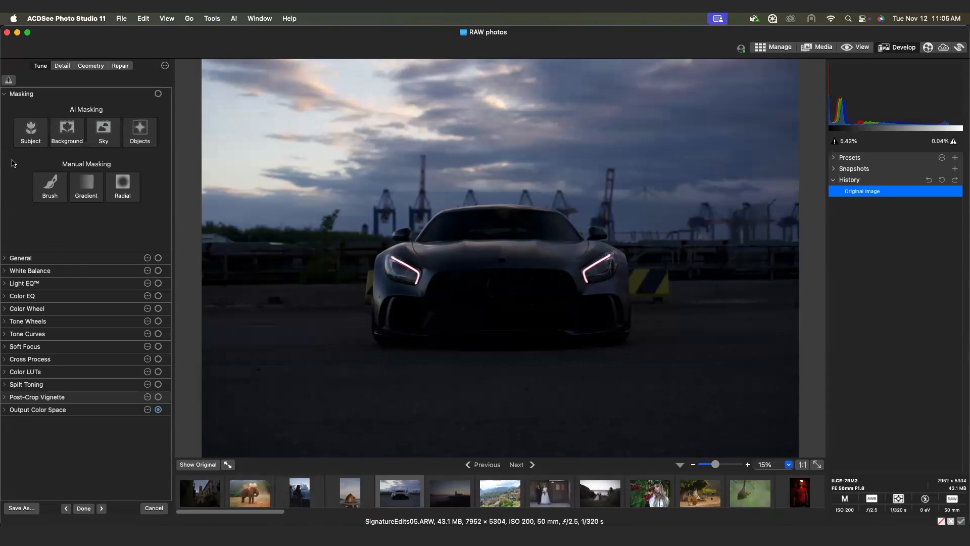
click(29, 138)
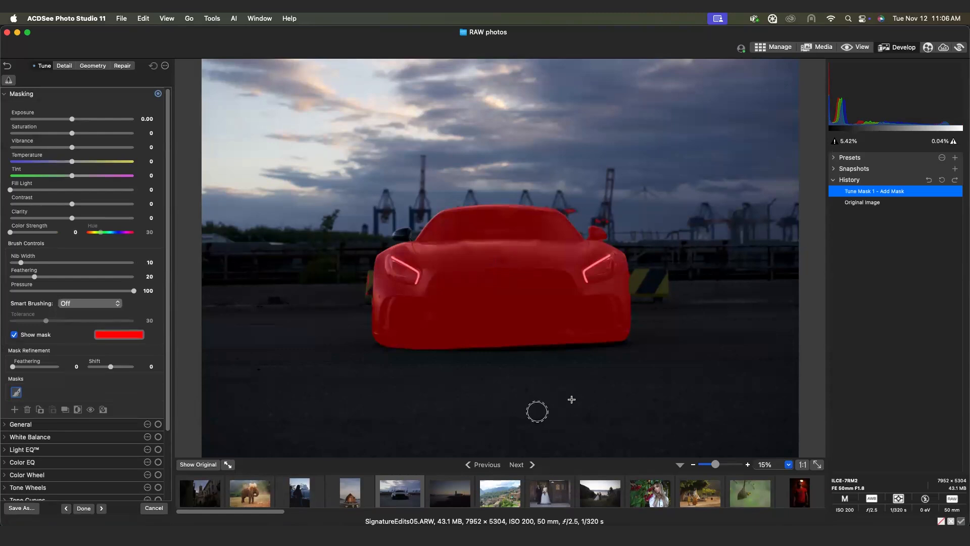
drag(719, 464, 721, 466)
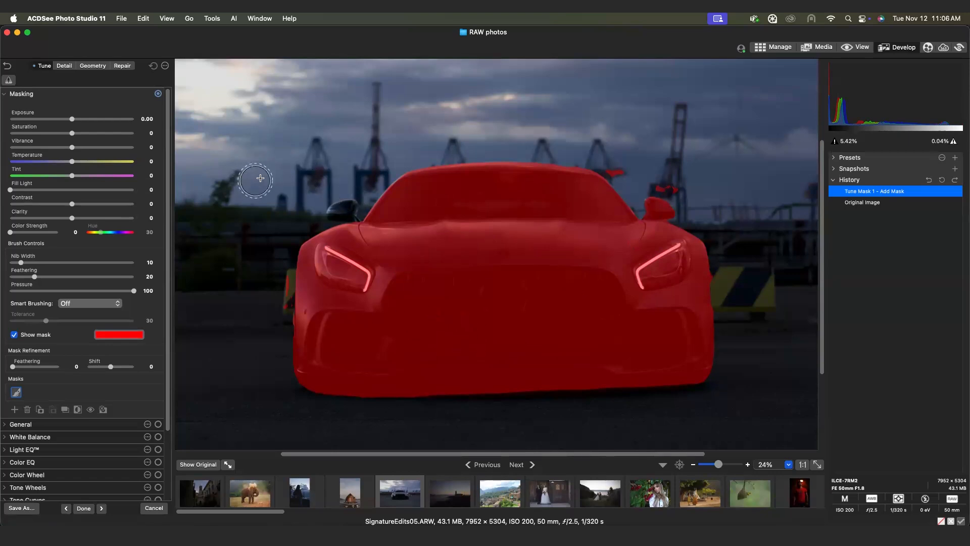
Step: Paint a test mask stroke across the sky beside the car and erase it again
drag(236, 178, 403, 112)
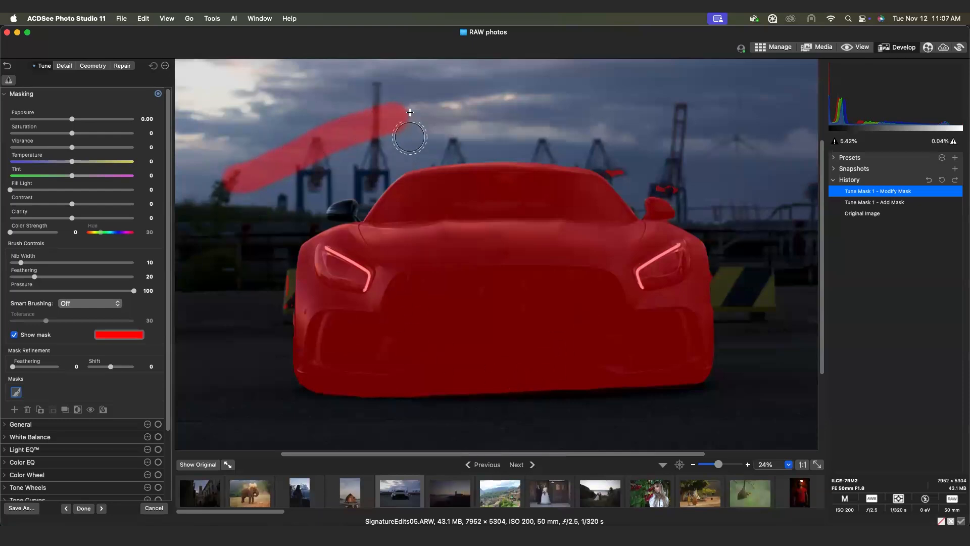
mouse_move(407, 115)
mouse_down()
mouse_move(296, 158)
mouse_move(401, 94)
mouse_move(274, 139)
mouse_move(268, 146)
mouse_move(284, 161)
mouse_move(256, 178)
mouse_move(262, 162)
mouse_move(231, 167)
mouse_move(233, 211)
mouse_move(242, 186)
mouse_move(234, 228)
mouse_up()
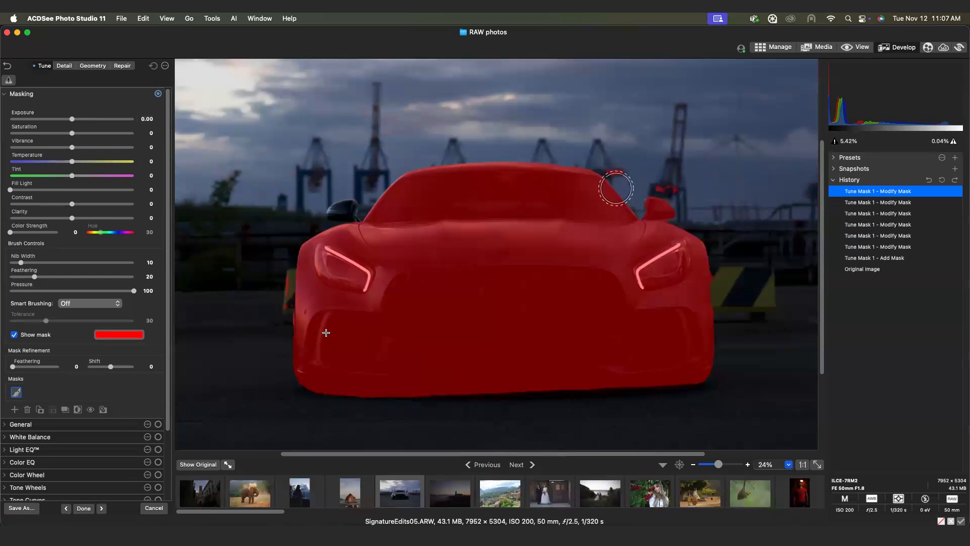
Step: Erase the stray mask areas on the crane behind the car and on the striped barrier beside it
mouse_move(621, 163)
mouse_down()
mouse_move(675, 187)
mouse_move(706, 187)
mouse_up()
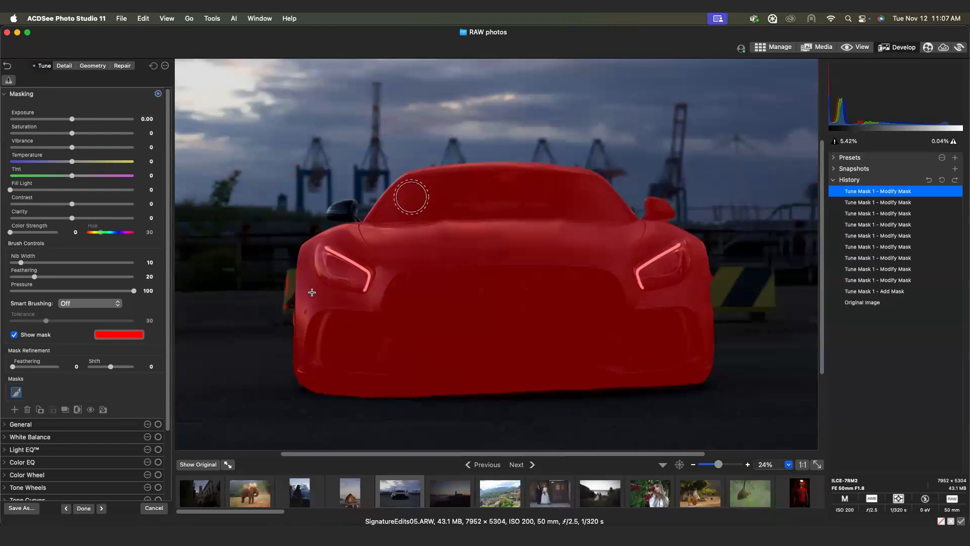
drag(277, 297, 277, 259)
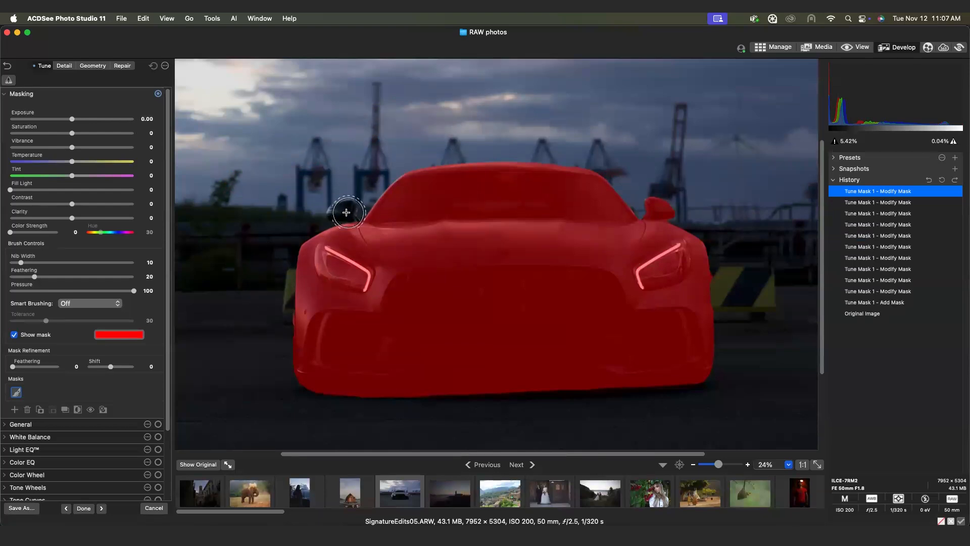
Step: Brush the missing side mirror into the car mask, refining its edges with a nib width of 1 to 3
scroll(349, 213, down, 4)
mouse_move(348, 210)
mouse_down()
mouse_move(332, 210)
mouse_move(349, 206)
mouse_move(340, 212)
mouse_up()
scroll(339, 211, down, 2)
scroll(351, 214, down, 1)
click(352, 216)
scroll(352, 218, down, 2)
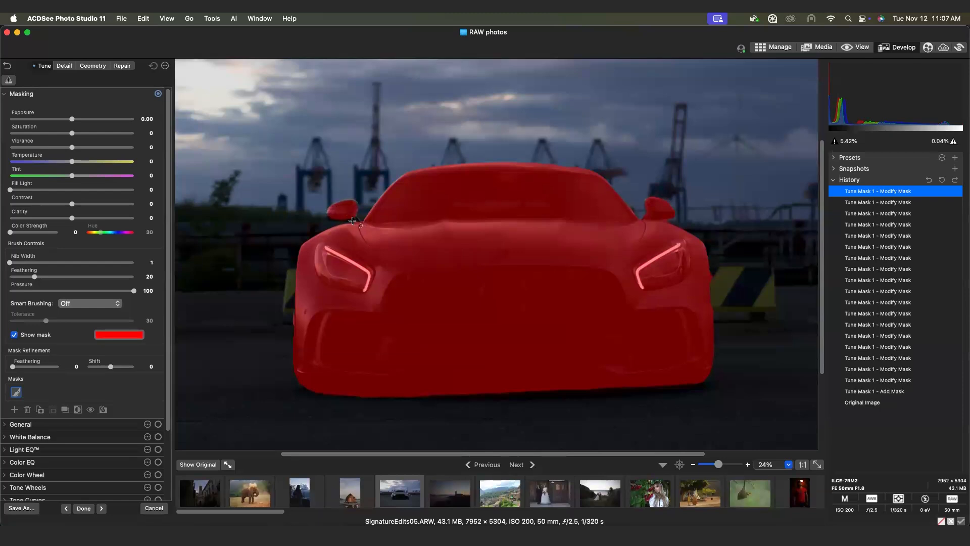
click(356, 226)
scroll(355, 225, up, 2)
click(355, 223)
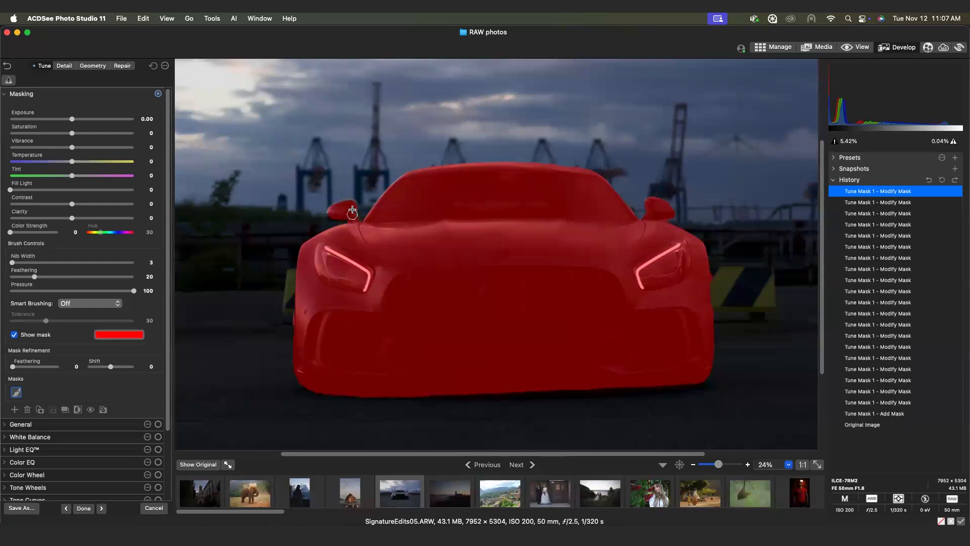
click(341, 207)
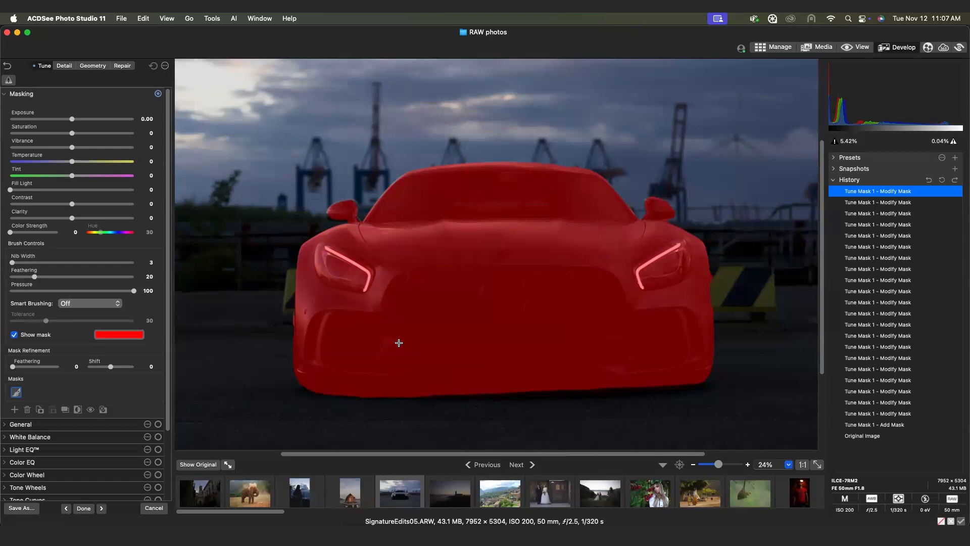
Step: Paint a large mask dab with nib width 69 over the sky beside the mirror, undo it and shrink the nib to 14
scroll(398, 299, up, 7)
scroll(269, 205, up, 7)
scroll(276, 194, up, 1)
scroll(280, 186, down, 7)
scroll(281, 188, up, 20)
scroll(291, 197, up, 20)
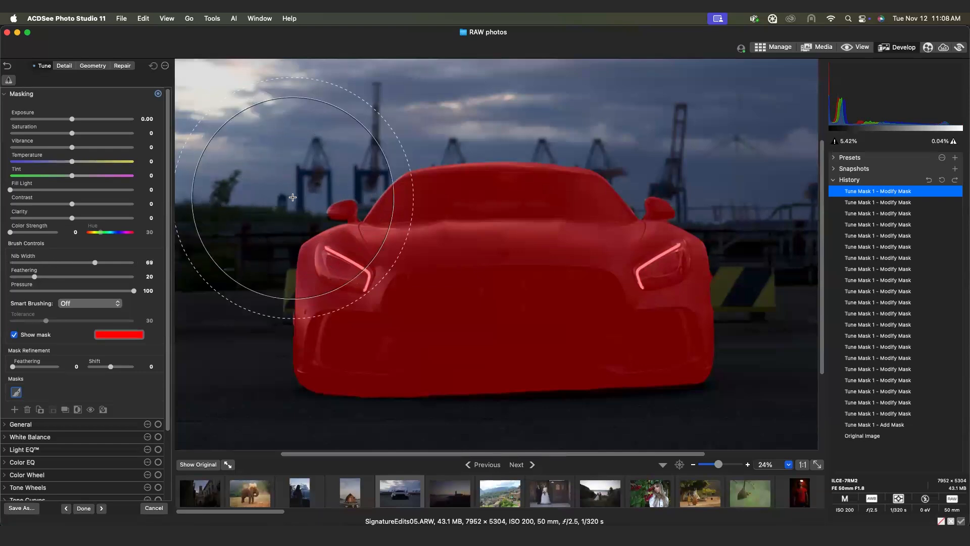
click(293, 197)
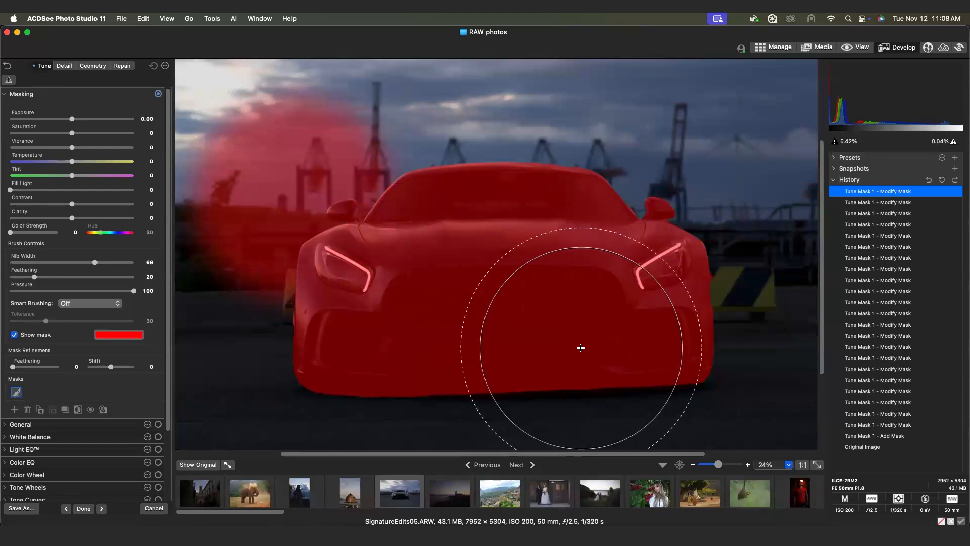
key(super+z)
scroll(286, 201, down, 20)
scroll(306, 193, down, 20)
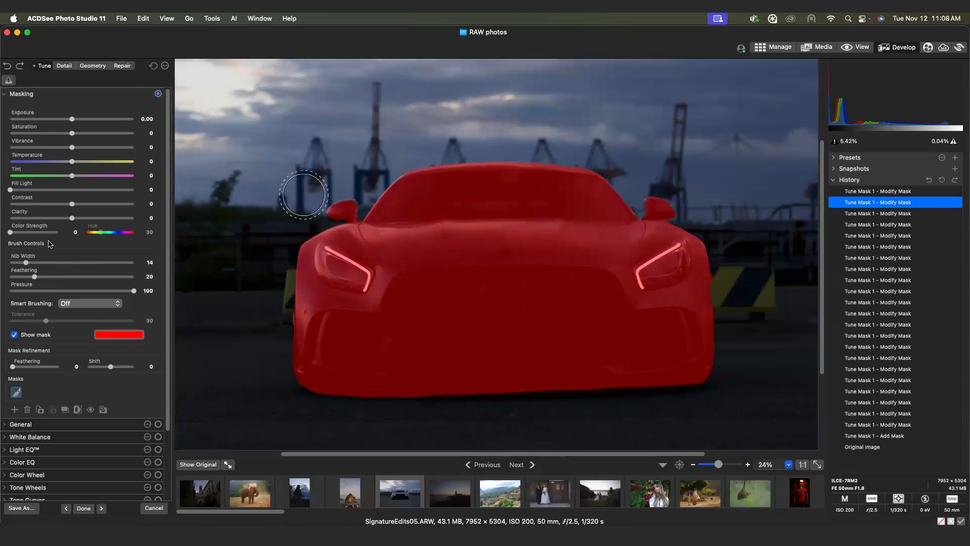
Step: Set the mask brush to nib width 23, feathering 59 and pressure 48
scroll(77, 268, up, 20)
scroll(77, 268, down, 20)
scroll(53, 281, up, 20)
click(69, 291)
scroll(252, 157, down, 5)
Step: Paint a soft test stroke over the sky near the cranes and erase it from the mask
drag(252, 156, 299, 143)
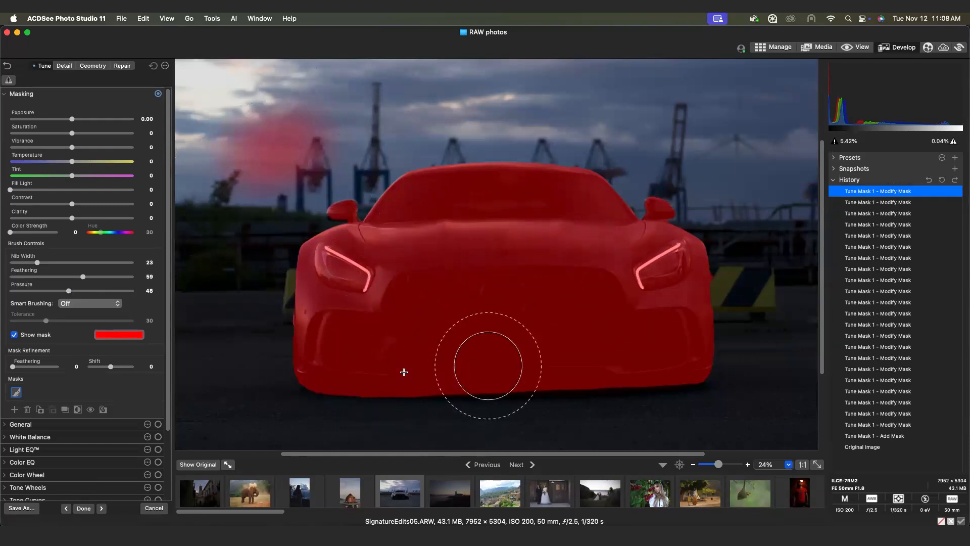
scroll(304, 133, up, 3)
mouse_move(298, 134)
mouse_down()
mouse_move(281, 142)
mouse_move(304, 137)
mouse_move(297, 157)
mouse_move(257, 179)
mouse_move(236, 176)
mouse_up()
scroll(305, 147, down, 8)
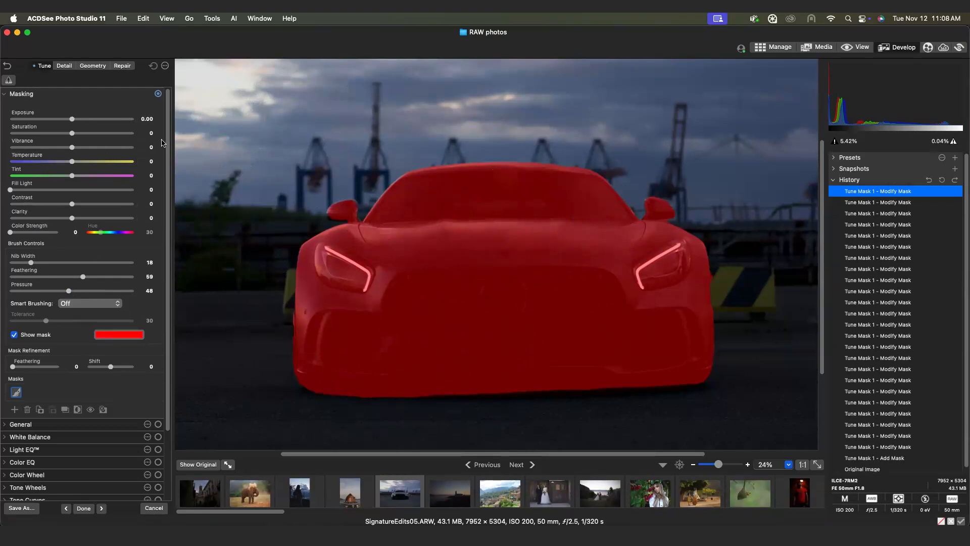
Step: Hide the mask overlay, raise the car mask's Exposure to 1.49 and compare the result with the original photo
click(15, 336)
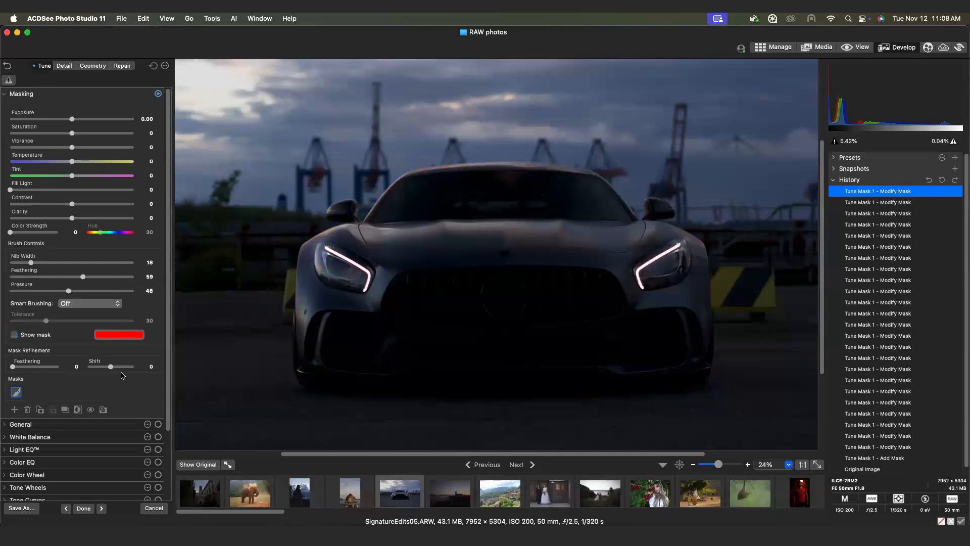
drag(527, 455, 530, 454)
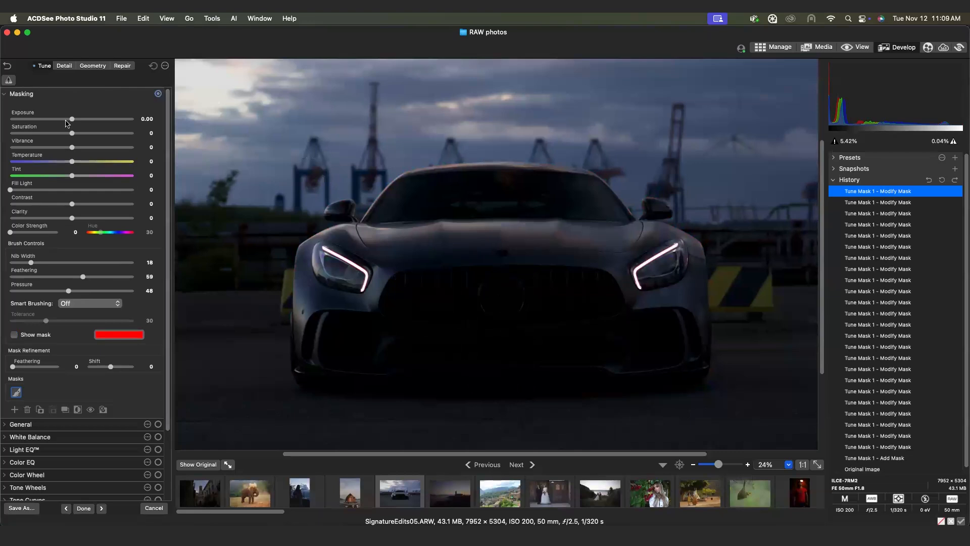
drag(72, 121, 117, 124)
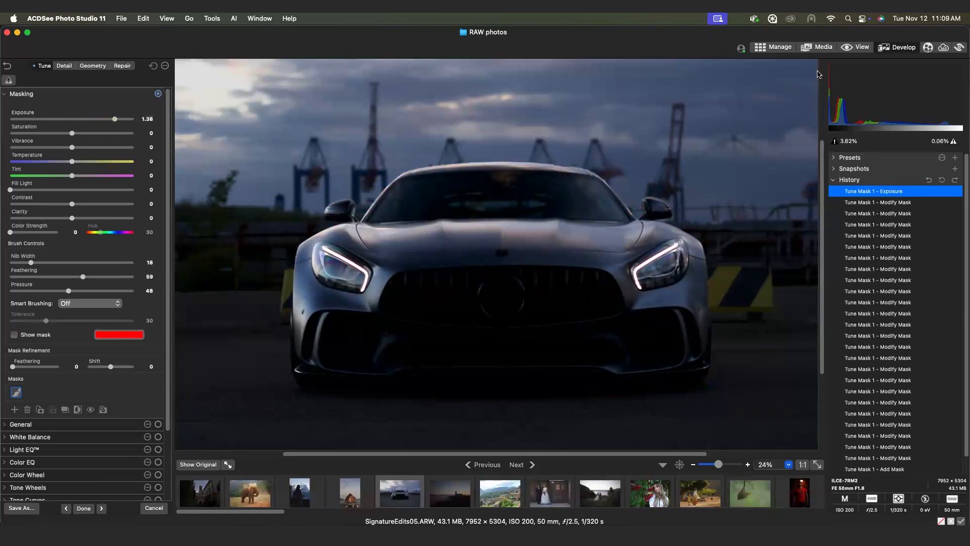
click(817, 465)
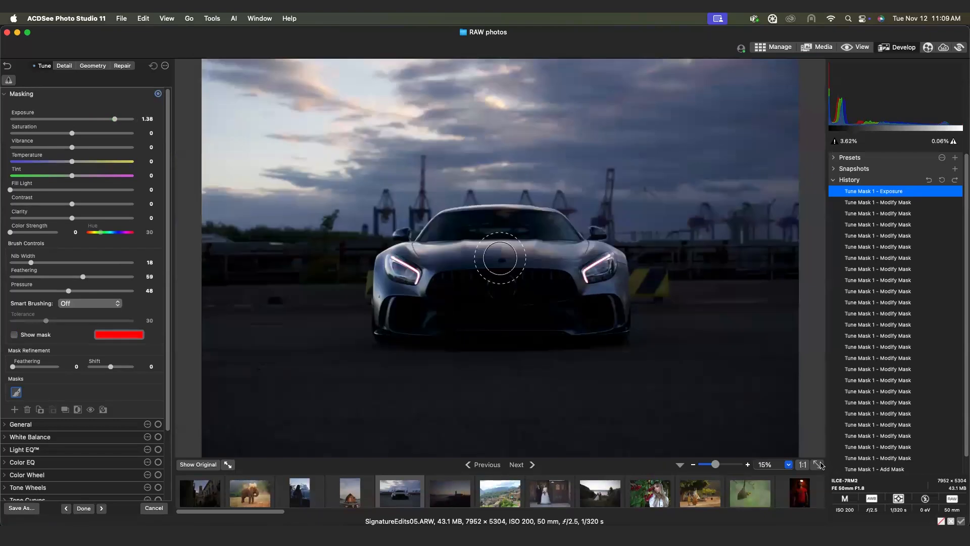
drag(115, 119, 117, 120)
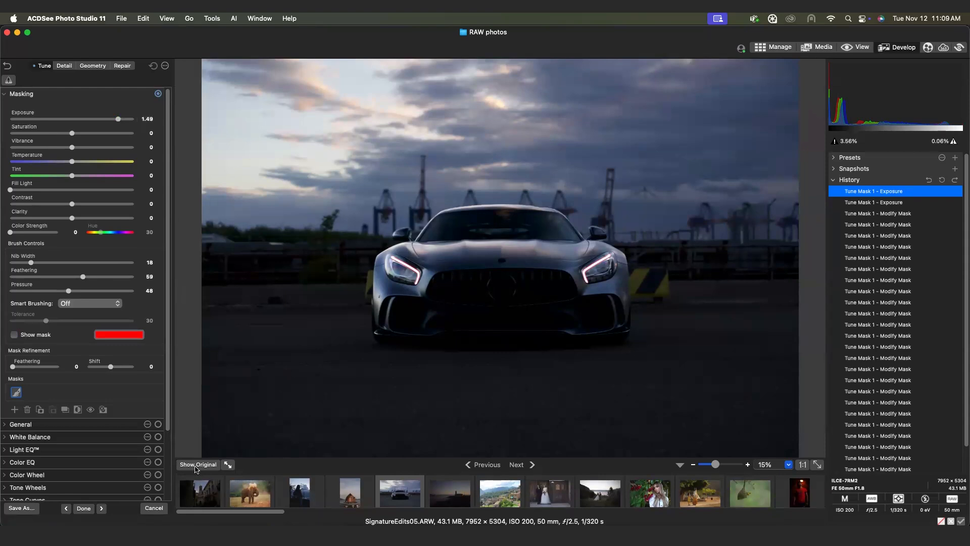
click(196, 465)
click(196, 465)
click(197, 468)
click(197, 469)
Step: Set the car mask's Saturation to 23, Contrast to 5 and Clarity to 16, and compare with the original photo
drag(74, 135, 87, 136)
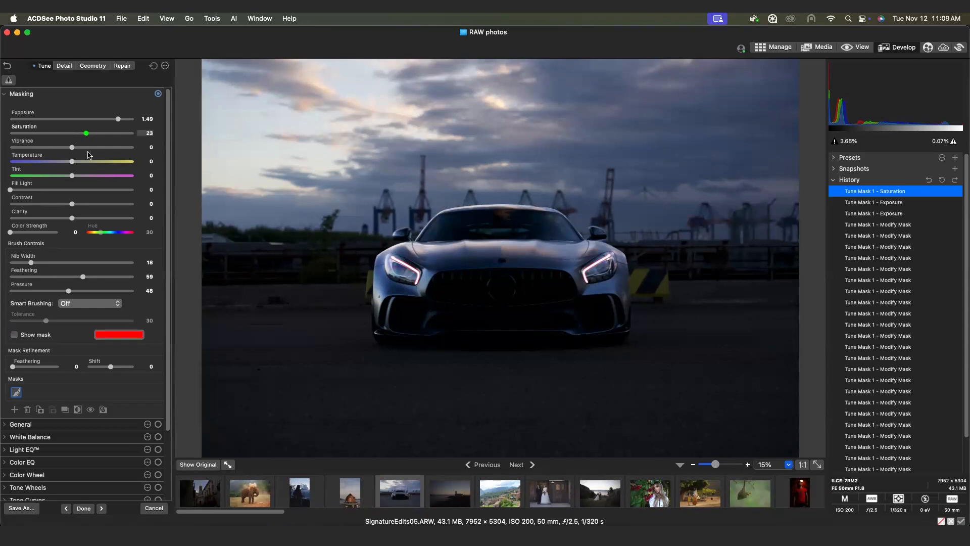
drag(73, 204, 85, 221)
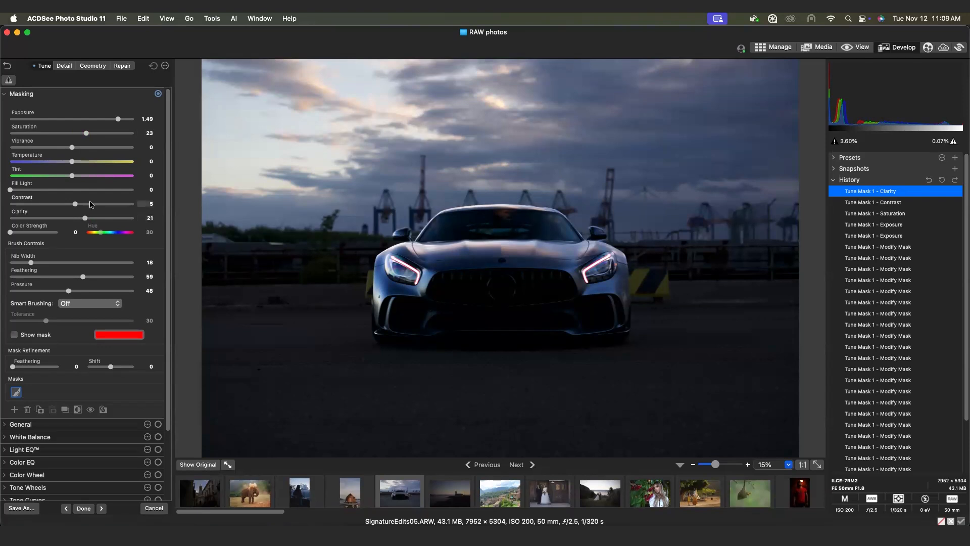
drag(85, 219, 83, 219)
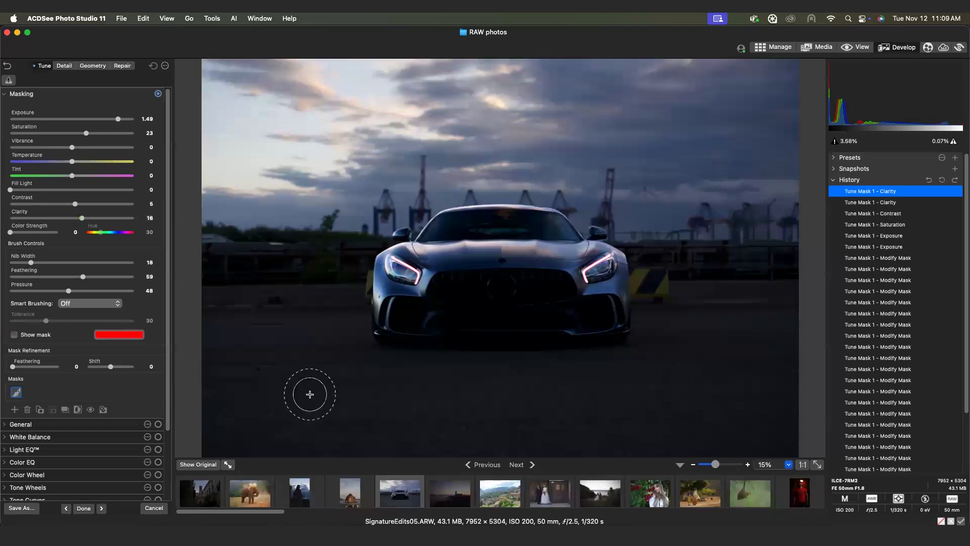
click(210, 466)
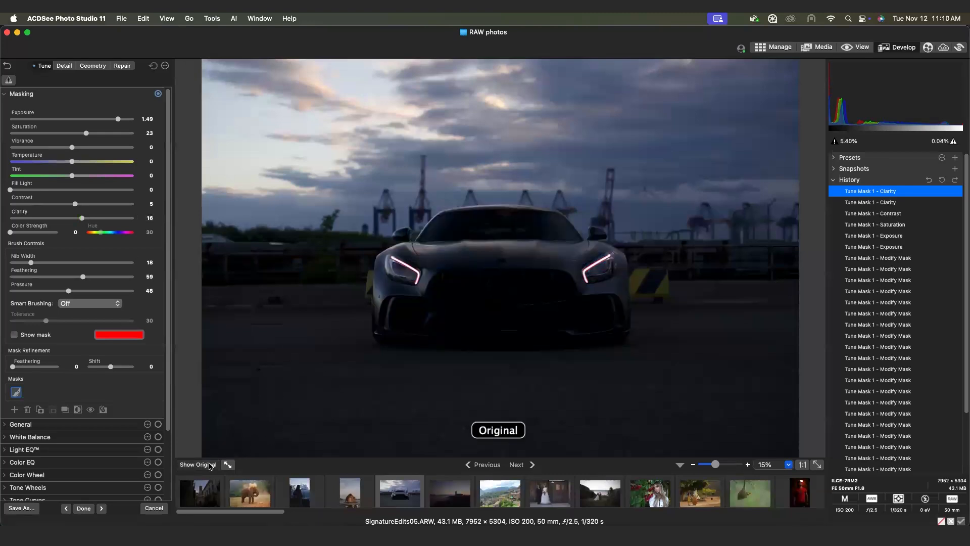
click(211, 466)
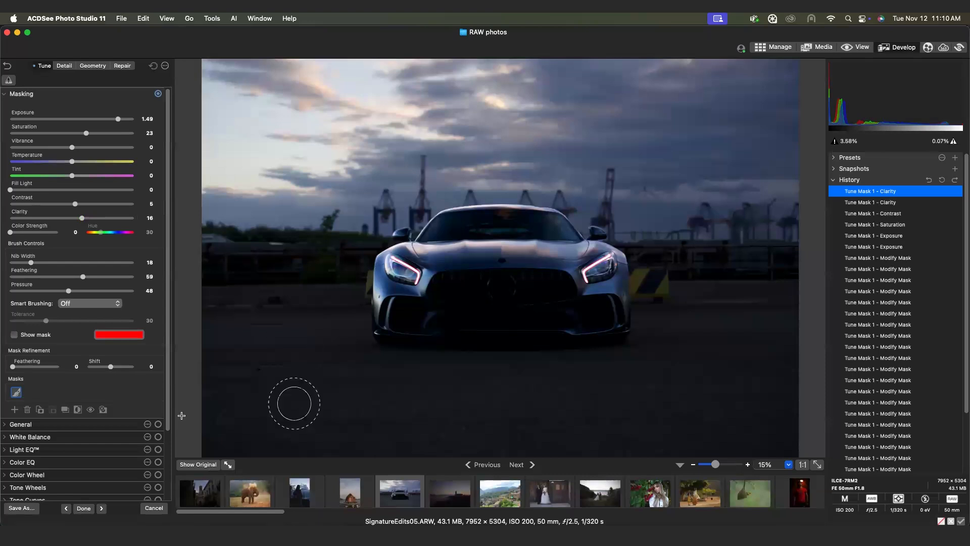
click(194, 468)
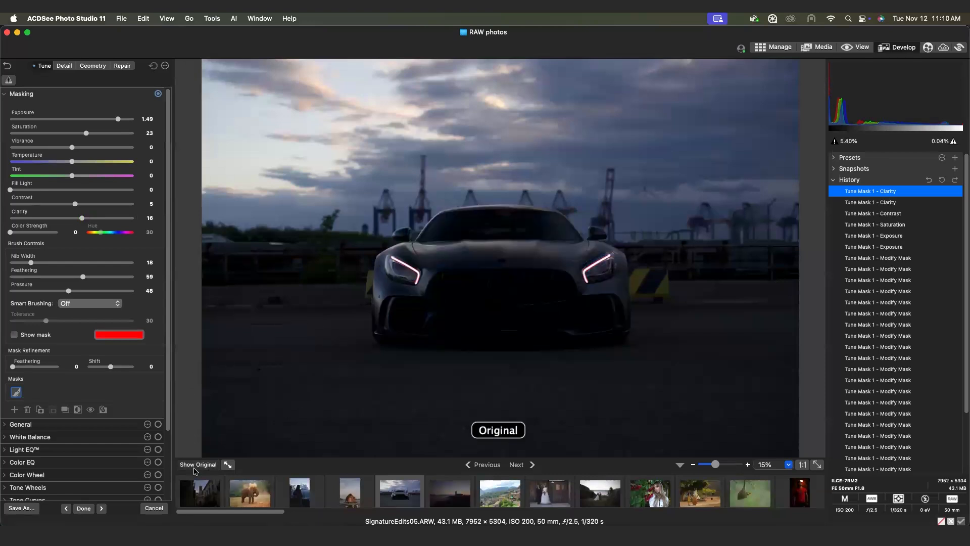
click(194, 468)
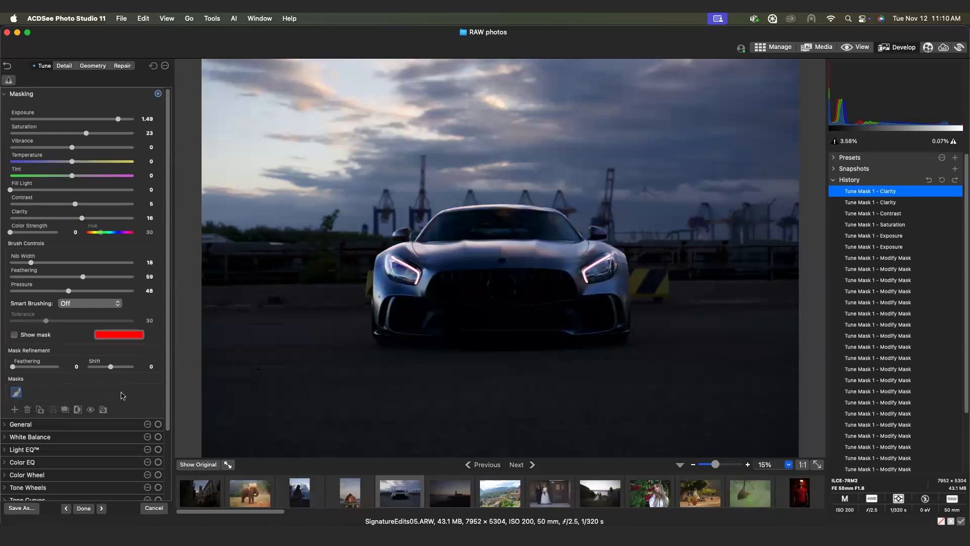
Step: Add an AI background mask, check its coverage against the car mask, and delete it
click(14, 410)
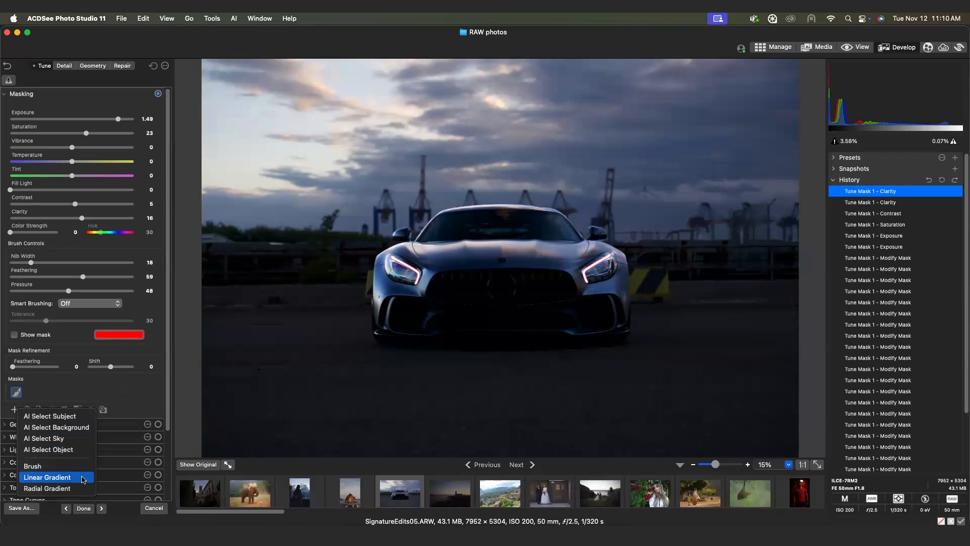
click(81, 431)
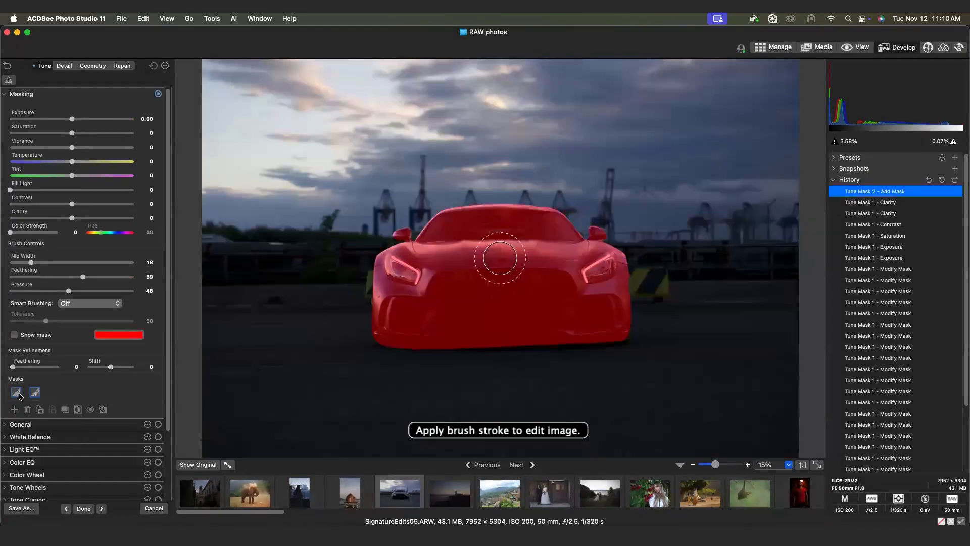
mouse_move(34, 396)
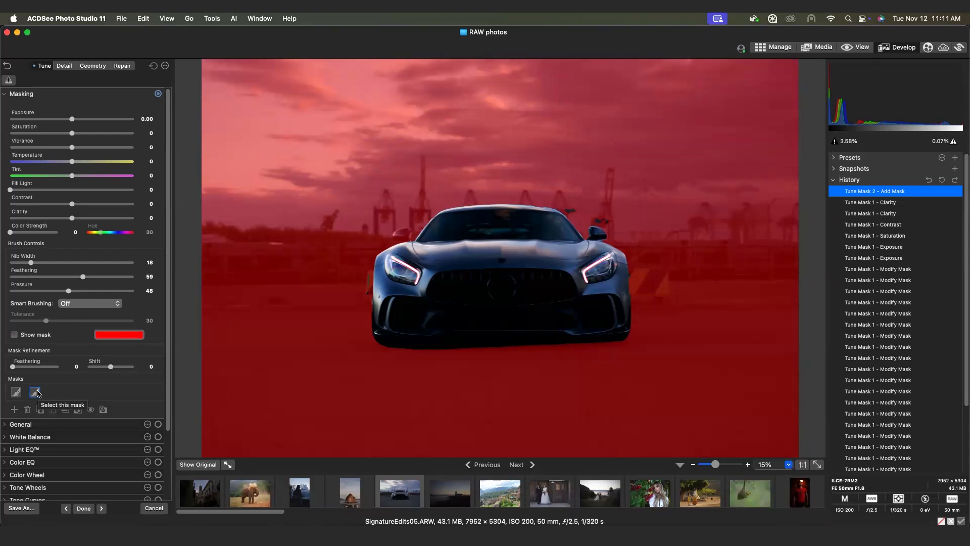
click(28, 409)
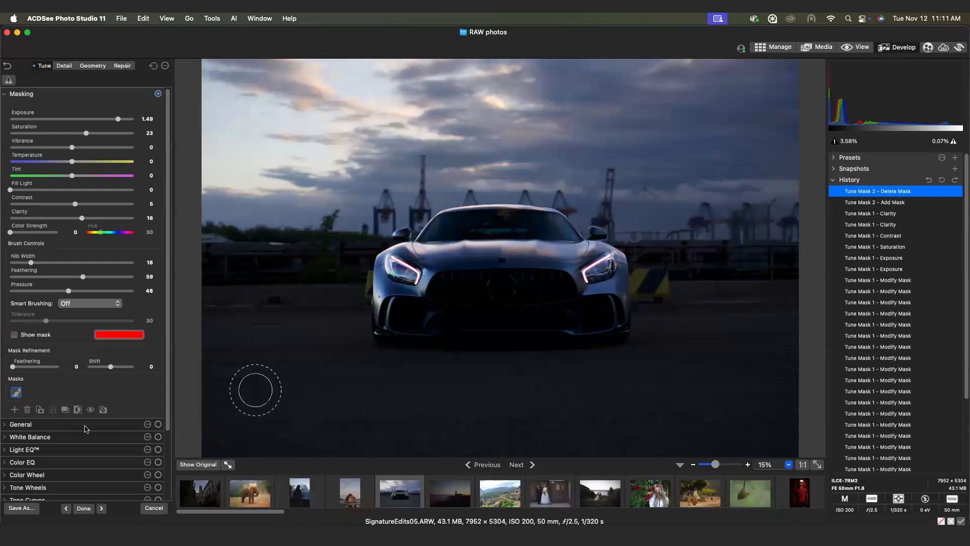
Step: Duplicate the car mask, invert the copy to cover the background, and show the overlay to compare both masks
click(40, 410)
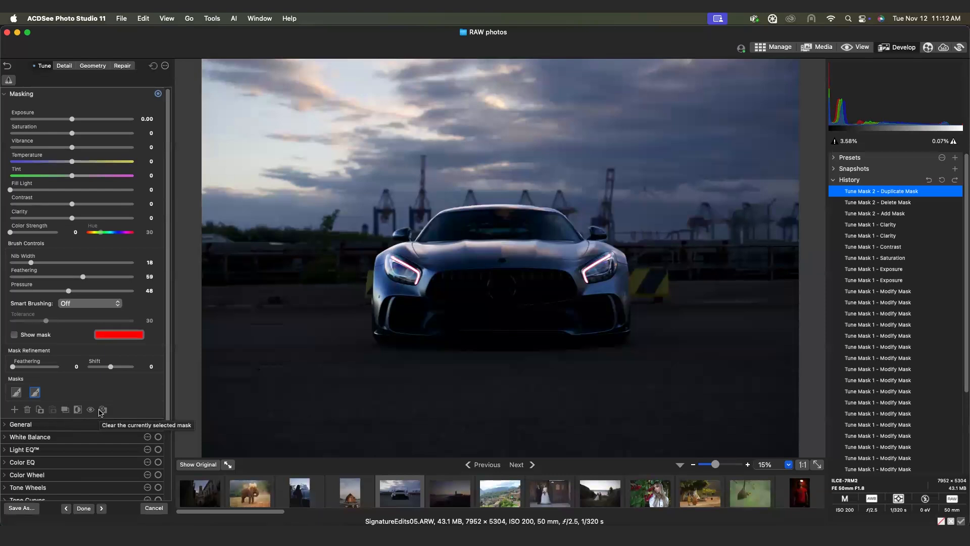
click(79, 412)
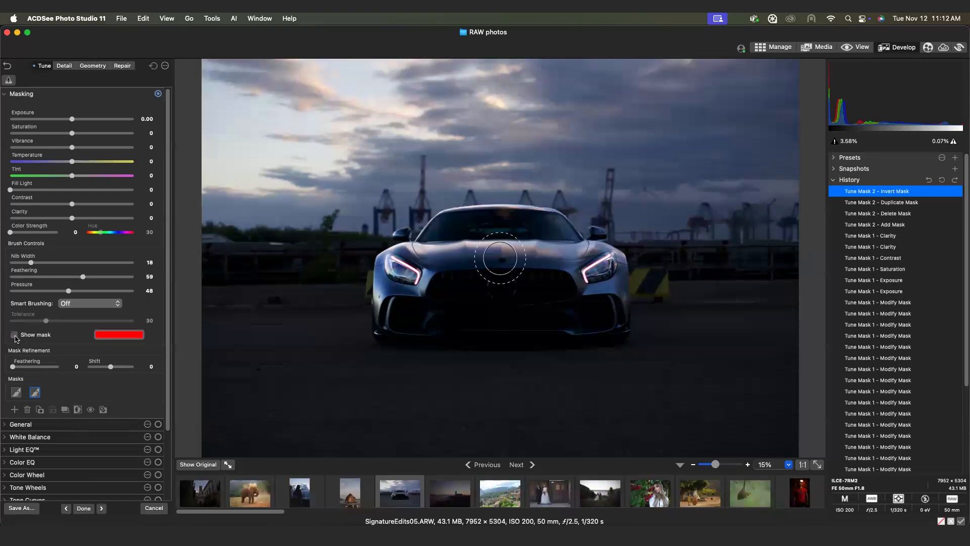
click(14, 334)
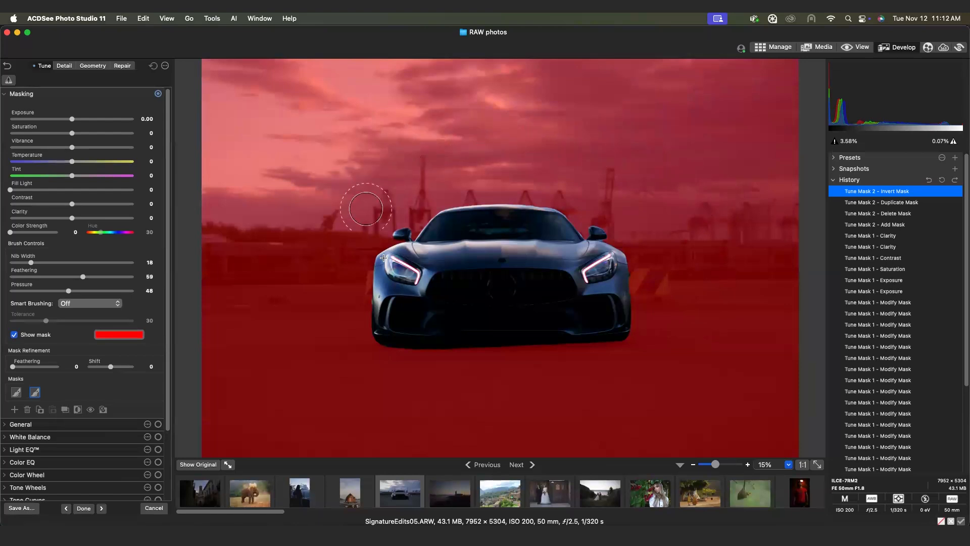
click(16, 393)
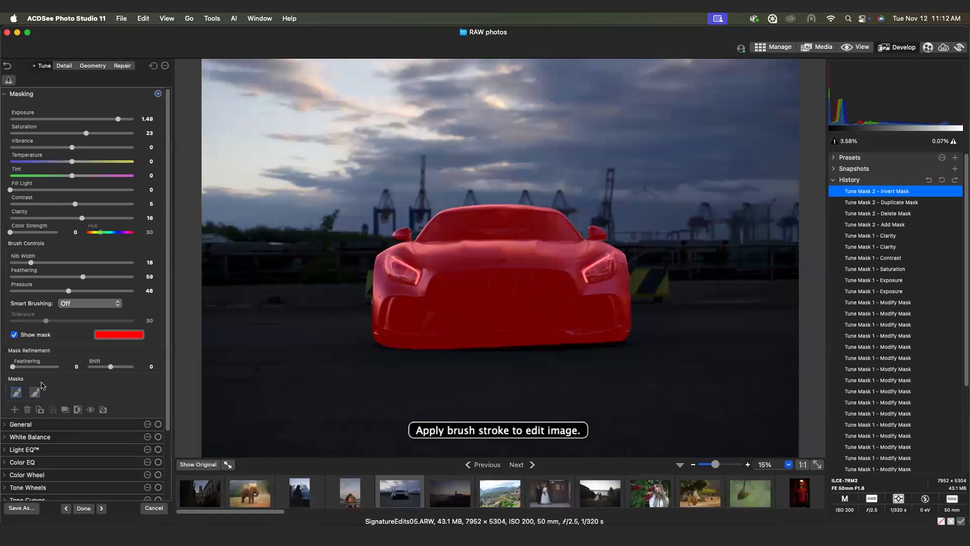
Step: Set the inverted background mask's Exposure to 0.53 and Saturation to 8, compare with the original photo, and finish the edit
click(34, 392)
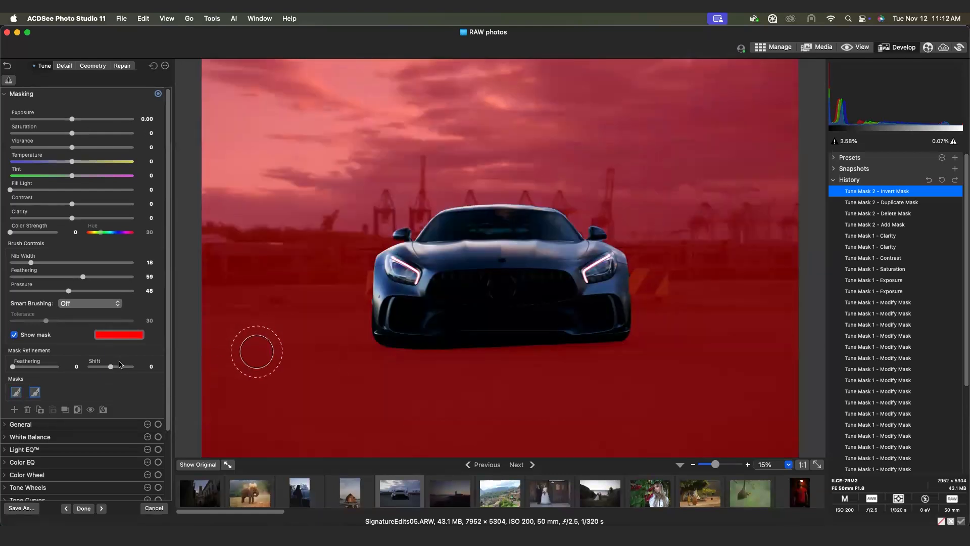
click(14, 334)
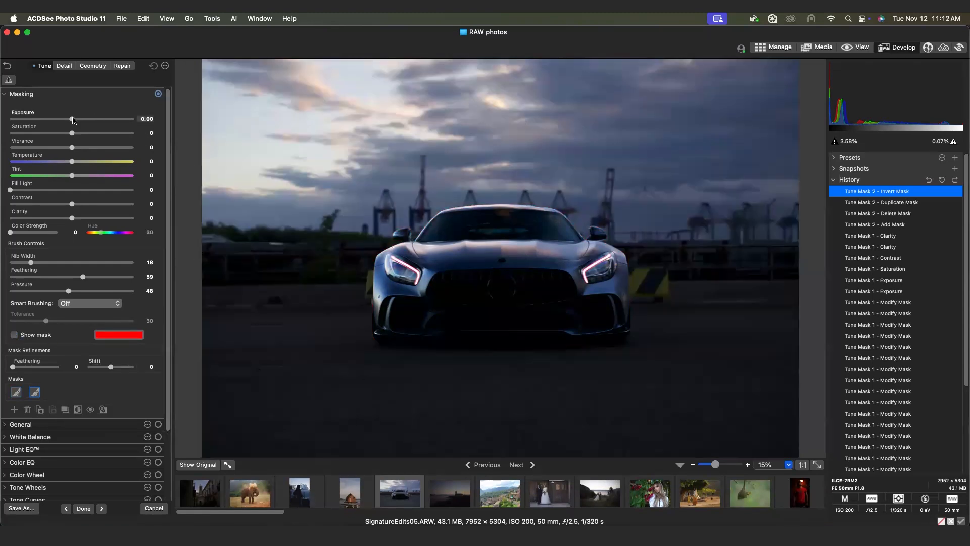
mouse_move(73, 120)
mouse_down()
mouse_move(85, 122)
mouse_move(73, 133)
mouse_move(87, 121)
mouse_up()
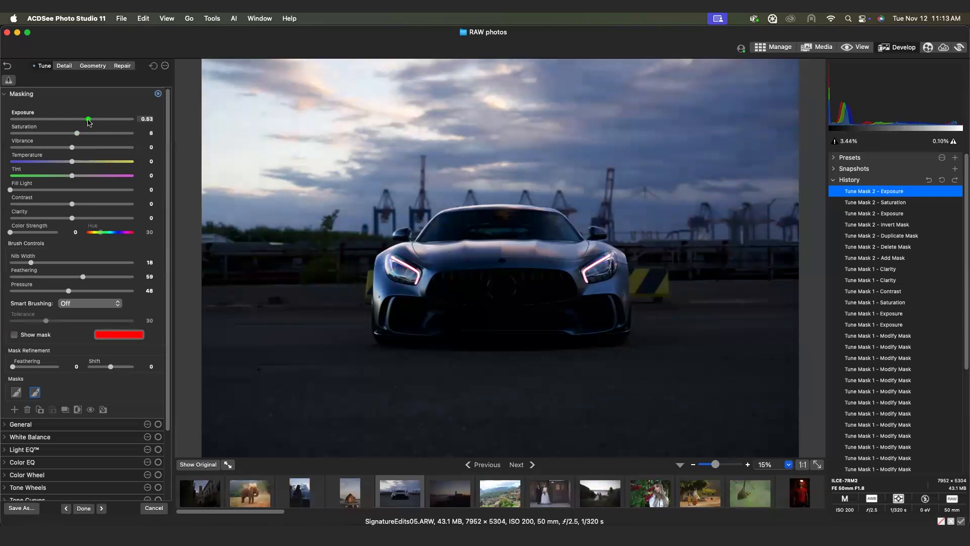
click(190, 465)
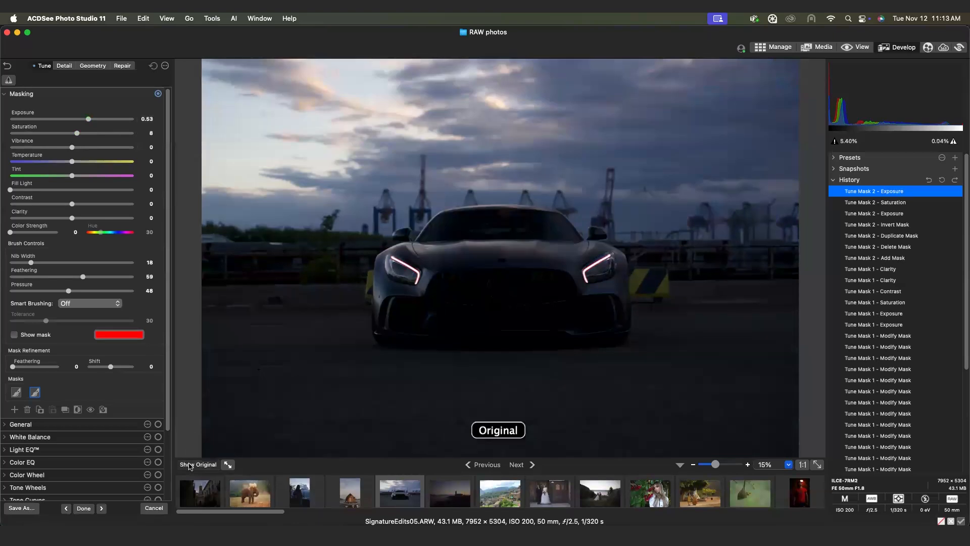
click(190, 465)
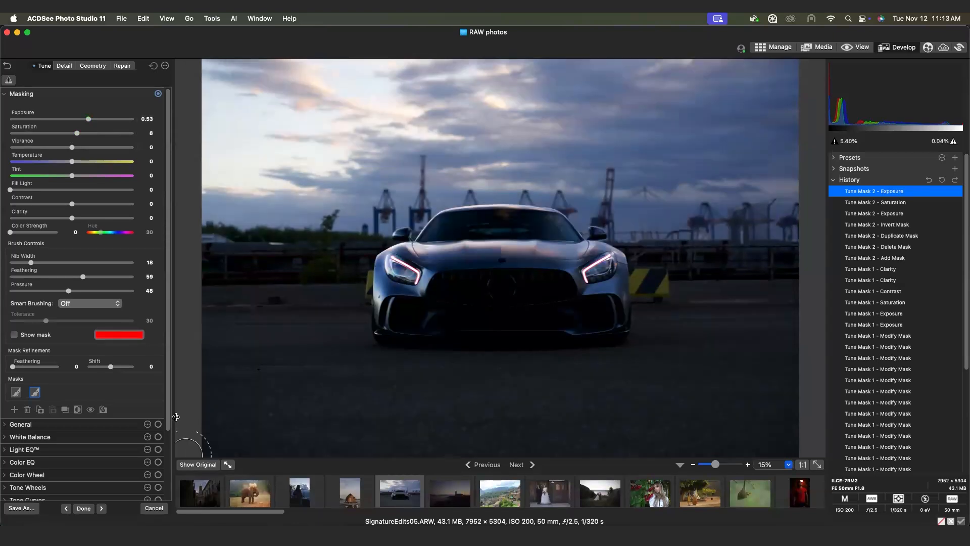
click(186, 468)
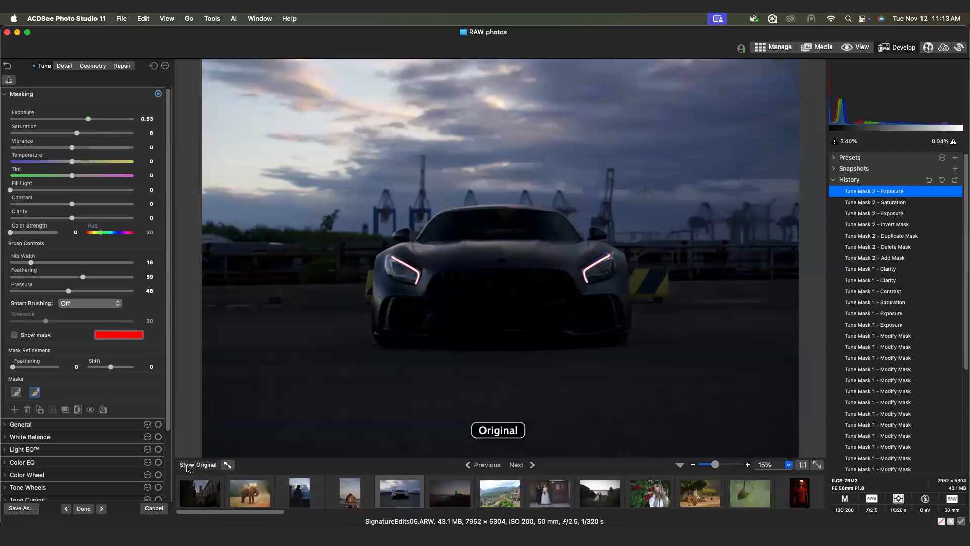
click(187, 467)
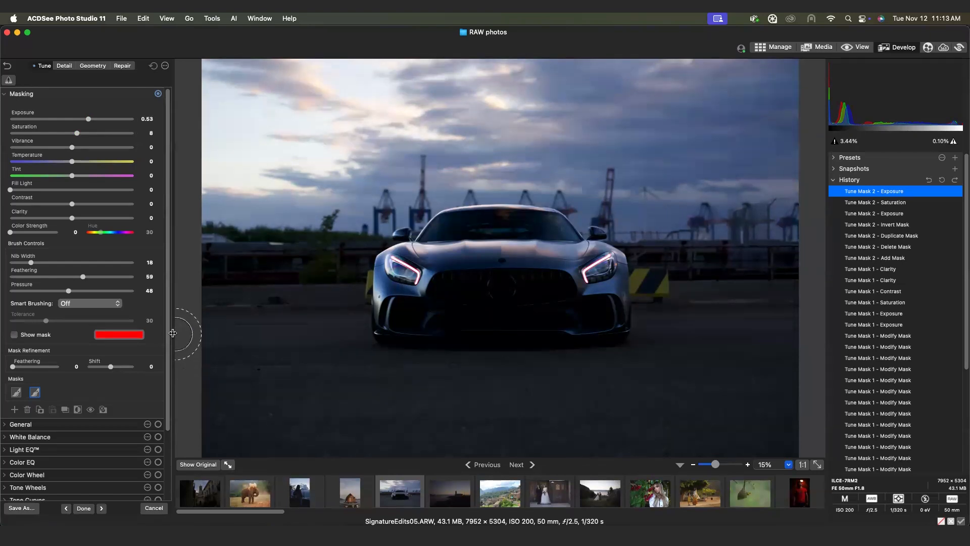
click(84, 509)
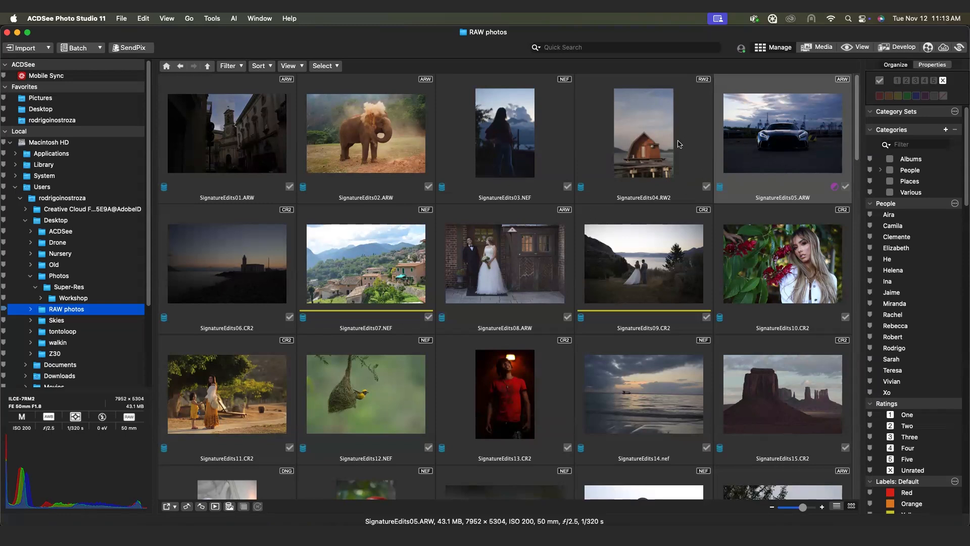
Step: Reopen the car photo in Develop mode and reset all its adjustments to defaults
click(904, 48)
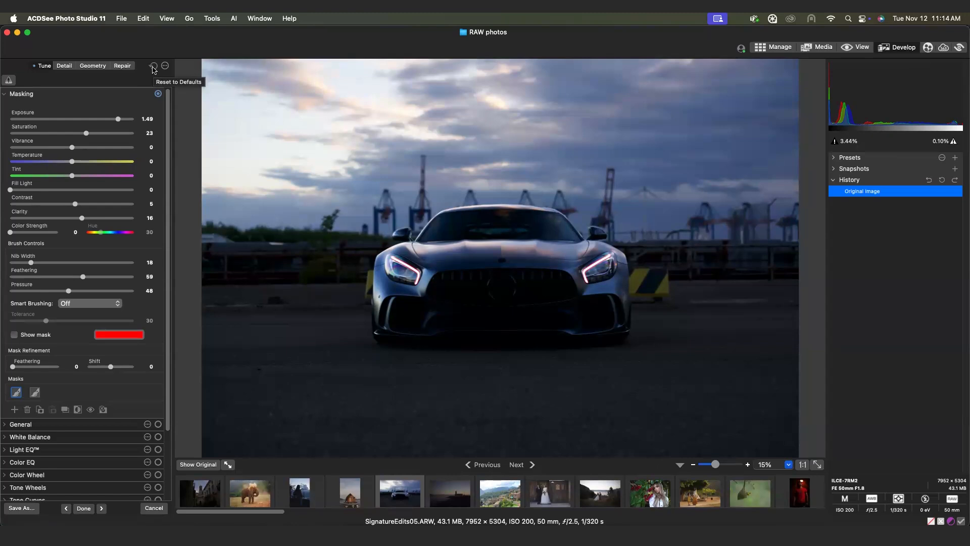
click(153, 66)
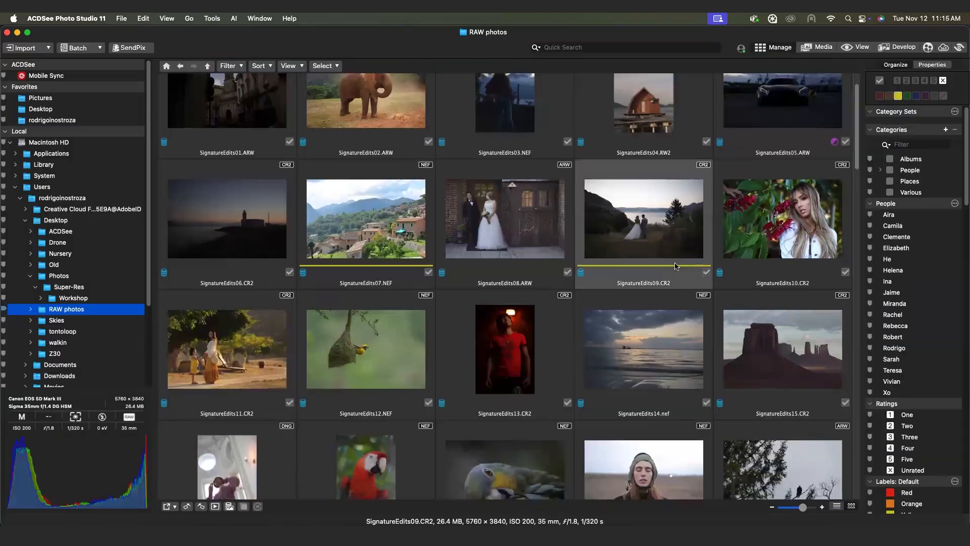
Step: Find the wedding photo SignatureEdits57.CR2 in the RAW photos folder and open it in Develop mode
scroll(676, 268, down, 10)
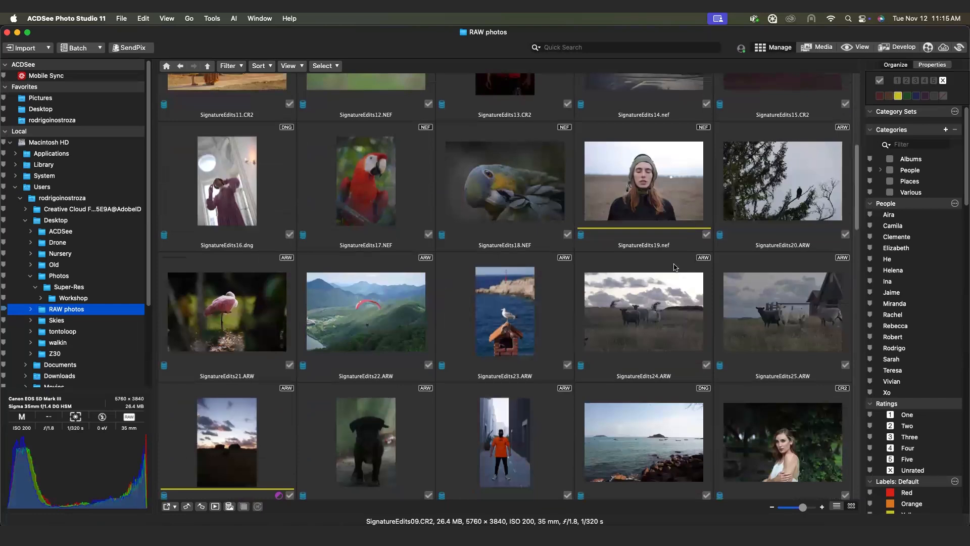
scroll(675, 268, down, 10)
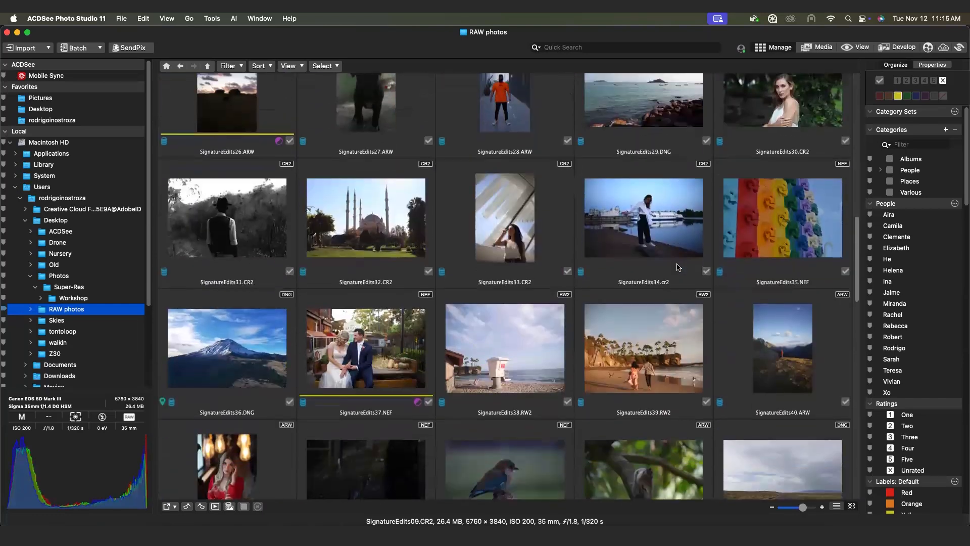
scroll(678, 267, down, 10)
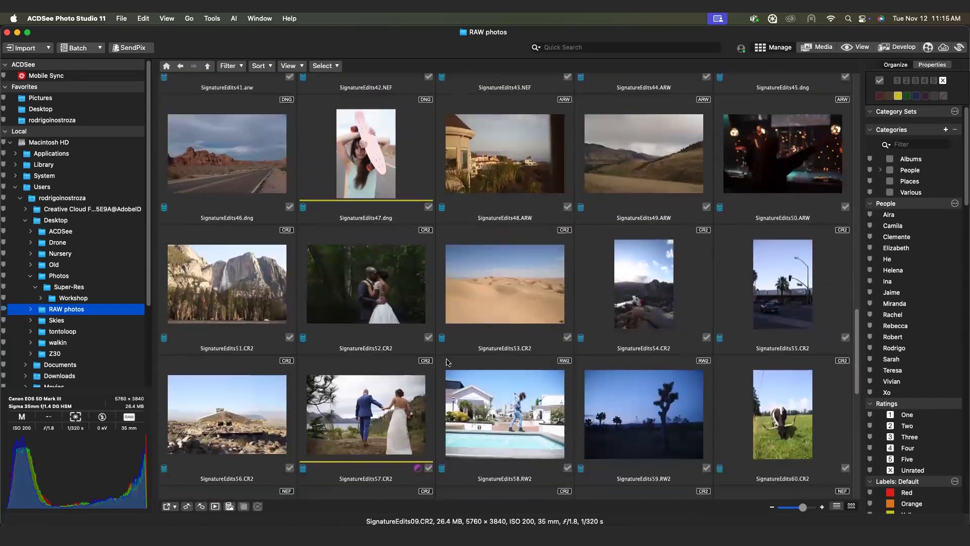
click(416, 390)
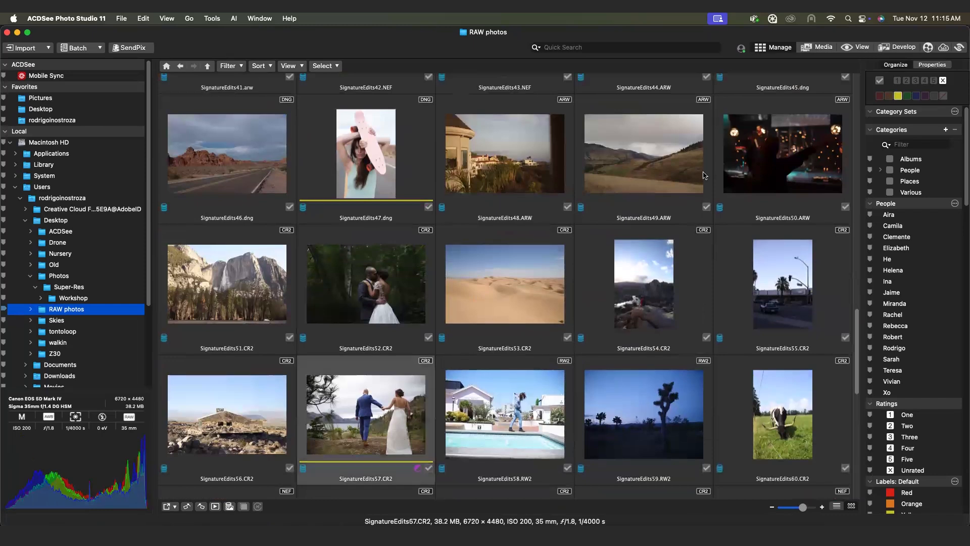
click(900, 47)
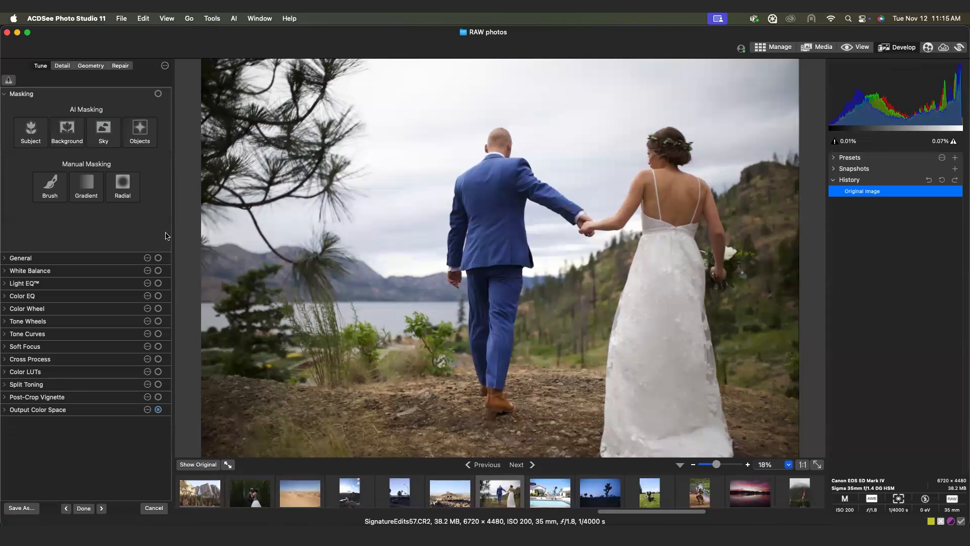
Step: Add an AI subject mask for the couple and a second AI mask for the sky
click(31, 143)
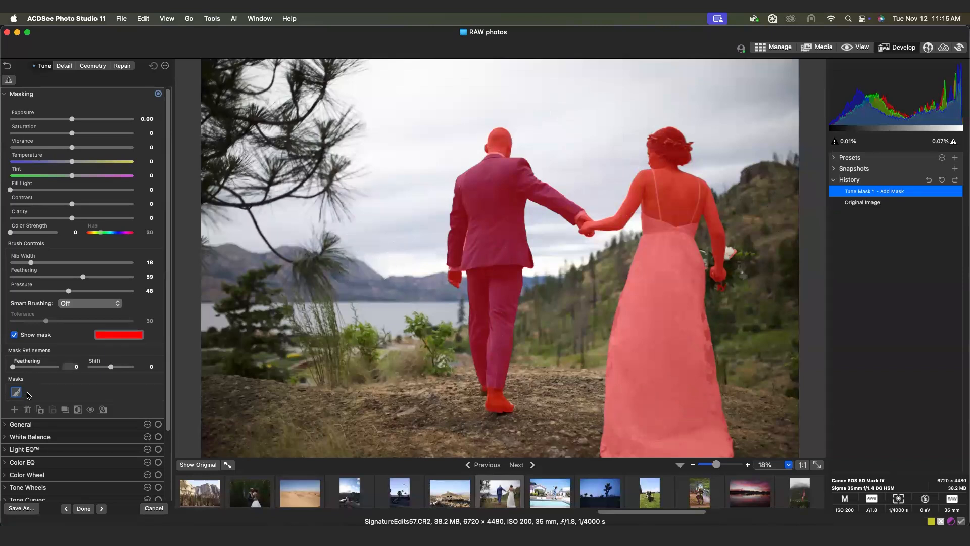
click(15, 410)
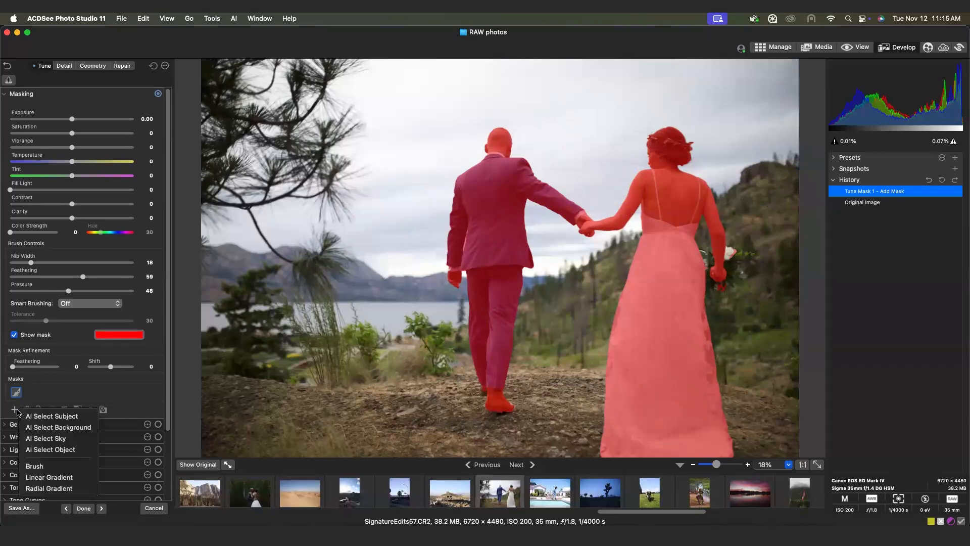
click(38, 438)
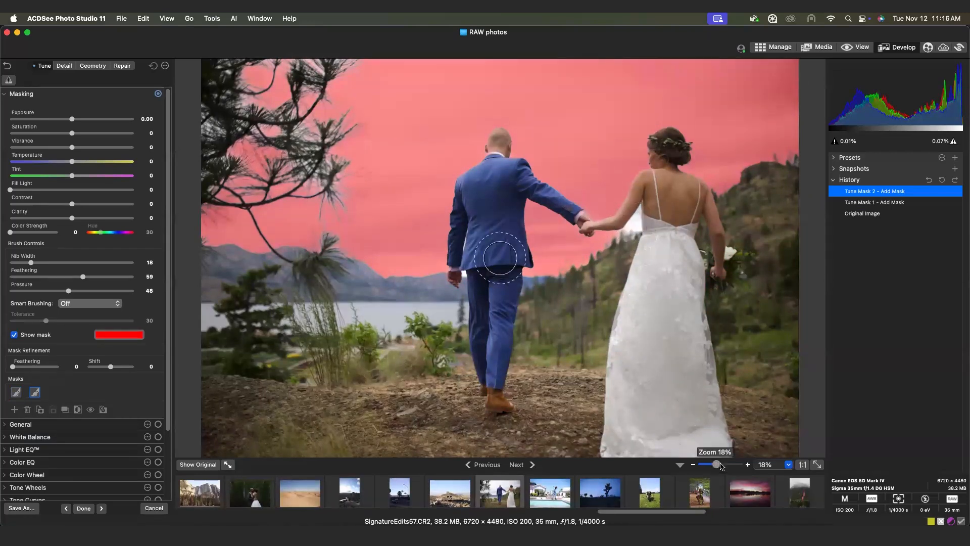
Step: With brush Feathering at 24 and a small nib, paint the sky mask into the gap between the bride's arm and waist
scroll(494, 233, up, 3)
drag(604, 454, 731, 454)
scroll(566, 183, up, 2)
scroll(550, 151, down, 7)
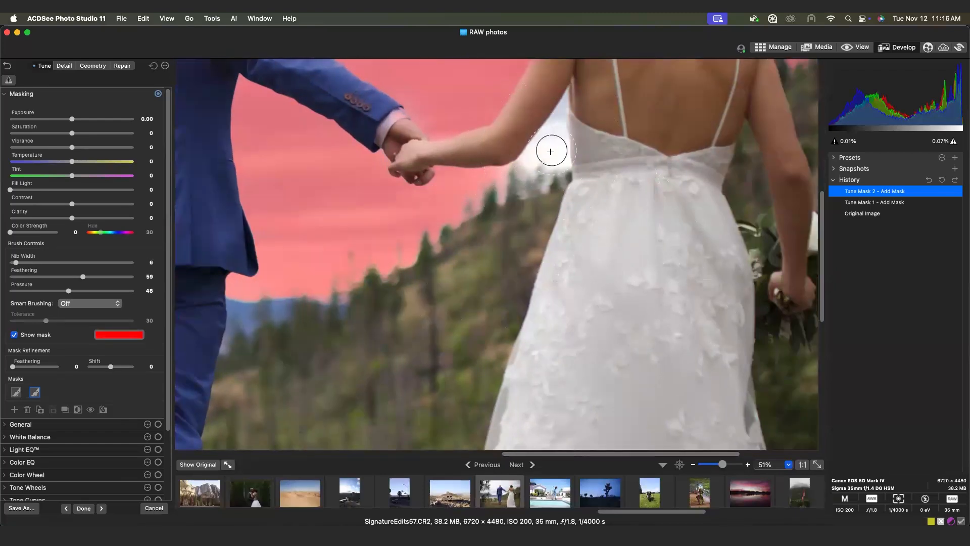
scroll(548, 153, down, 1)
click(40, 277)
click(550, 145)
click(540, 160)
click(553, 157)
click(557, 160)
click(556, 161)
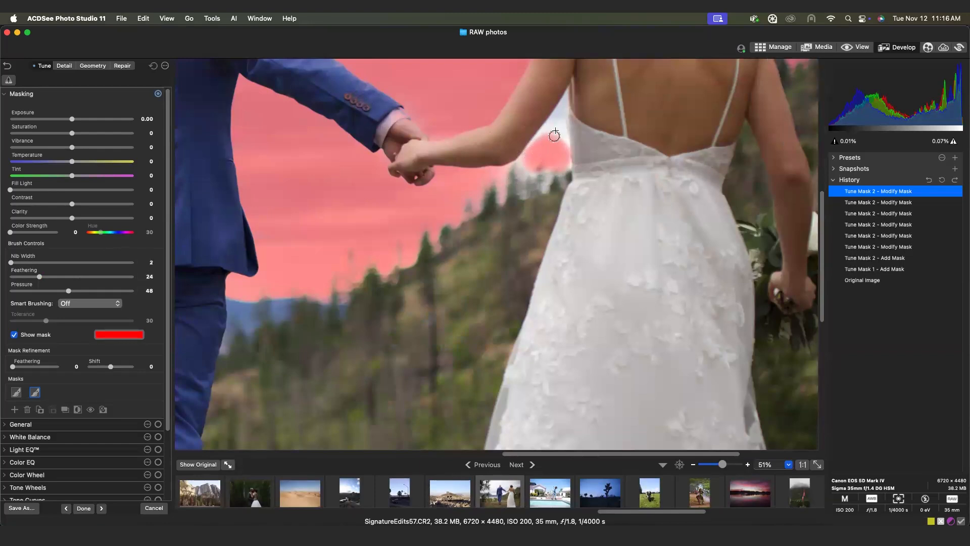
click(554, 133)
scroll(554, 129, down, 2)
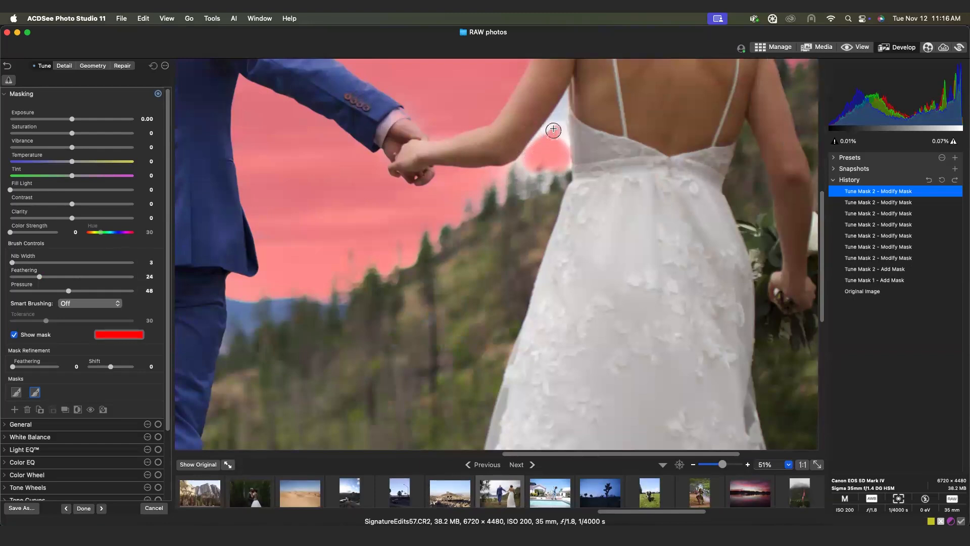
click(553, 136)
drag(562, 135, 562, 151)
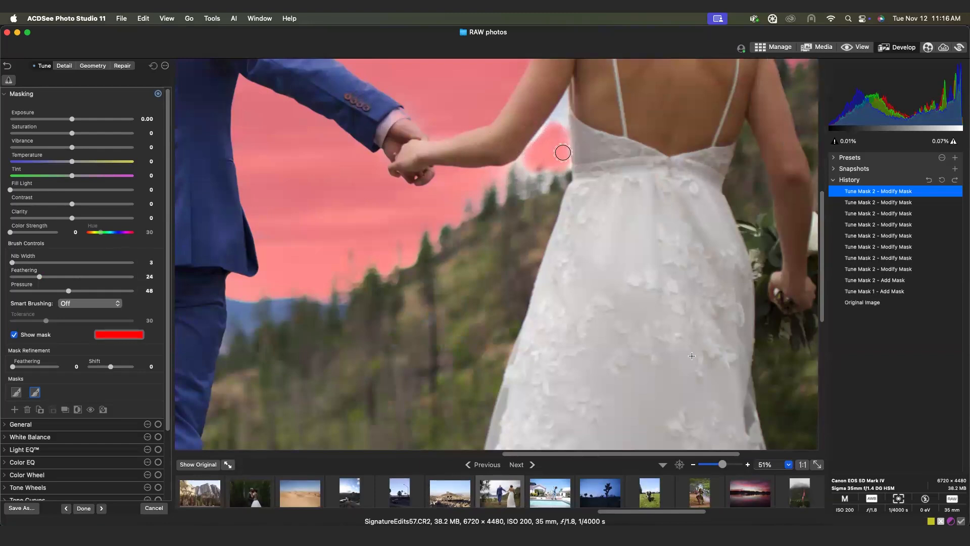
Step: Try Smart Brushing in Color mode with a nib width of 9 on the sky gap beside the bride's waist
drag(707, 454, 737, 456)
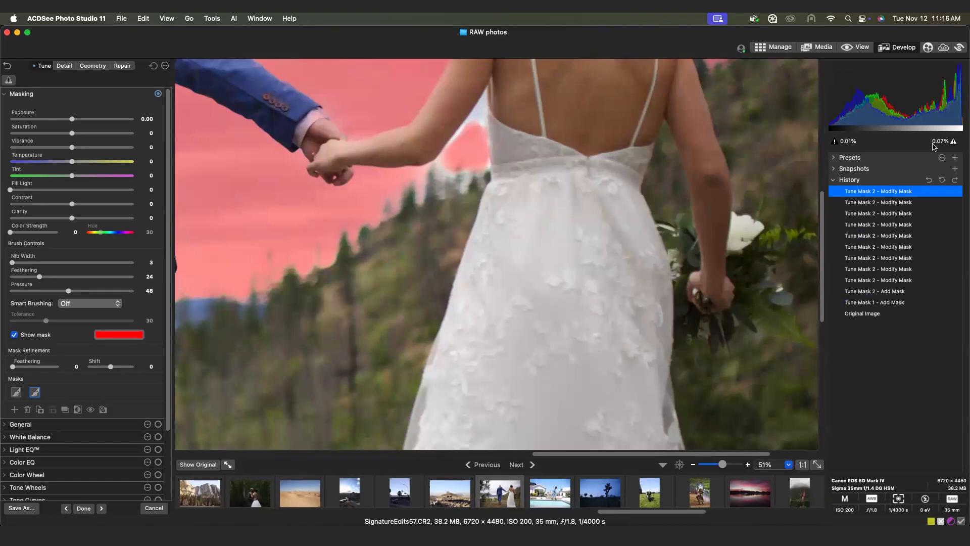
scroll(495, 254, up, 5)
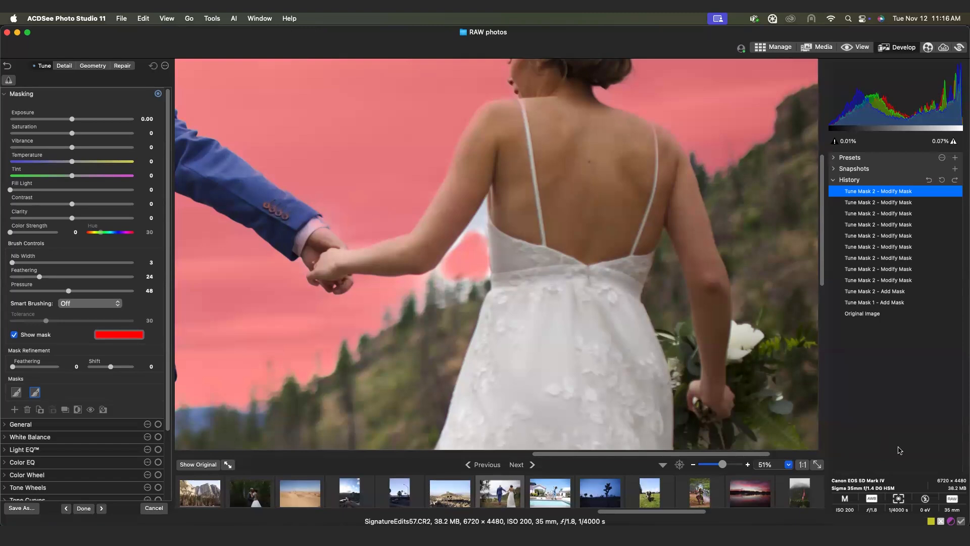
click(91, 305)
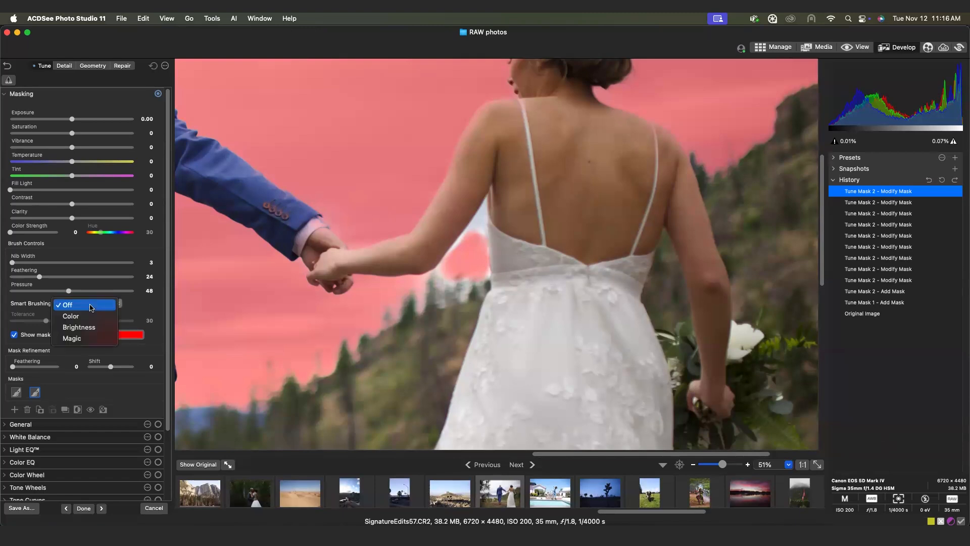
click(37, 304)
scroll(476, 256, up, 3)
scroll(478, 258, up, 1)
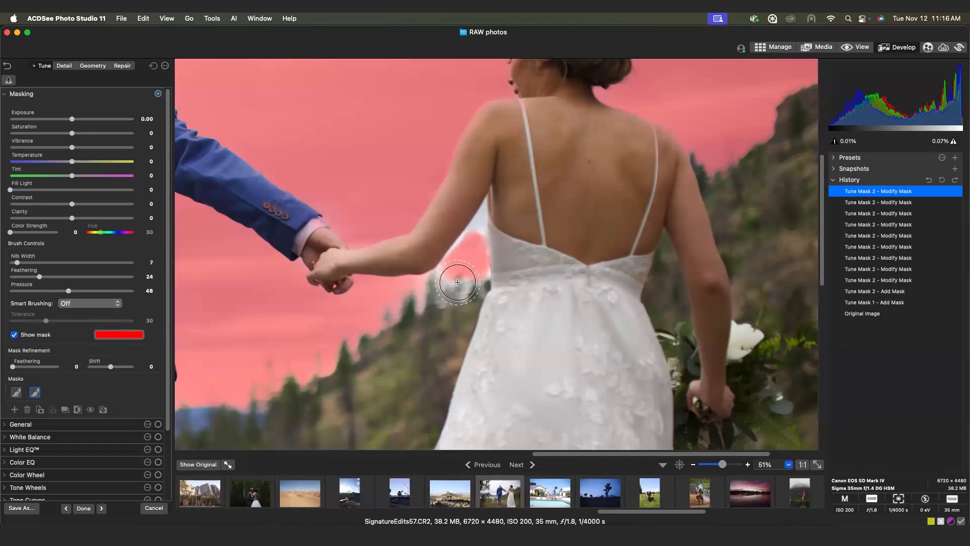
mouse_move(458, 282)
mouse_down()
mouse_move(465, 235)
mouse_move(449, 224)
mouse_move(483, 245)
mouse_move(483, 260)
mouse_move(463, 270)
mouse_up()
scroll(465, 267, down, 3)
click(106, 304)
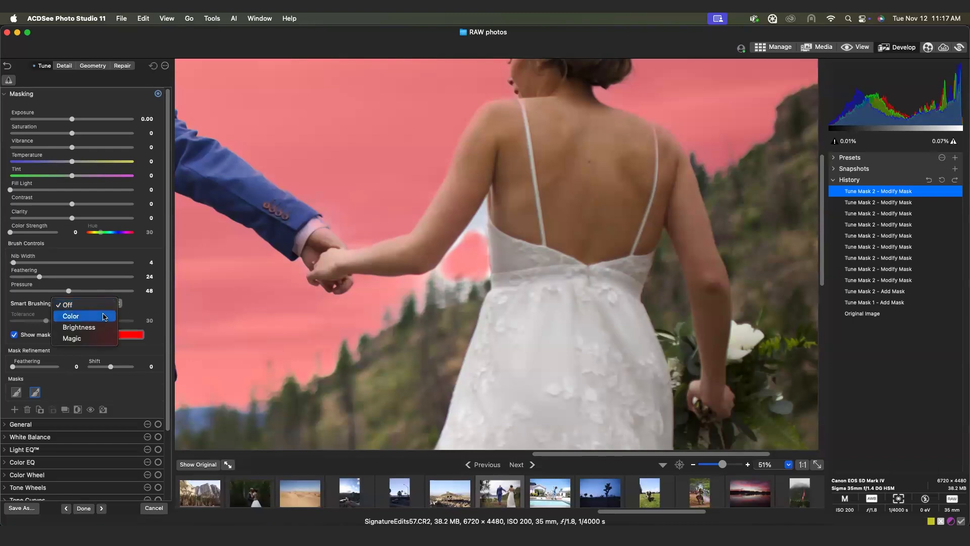
scroll(457, 252, up, 4)
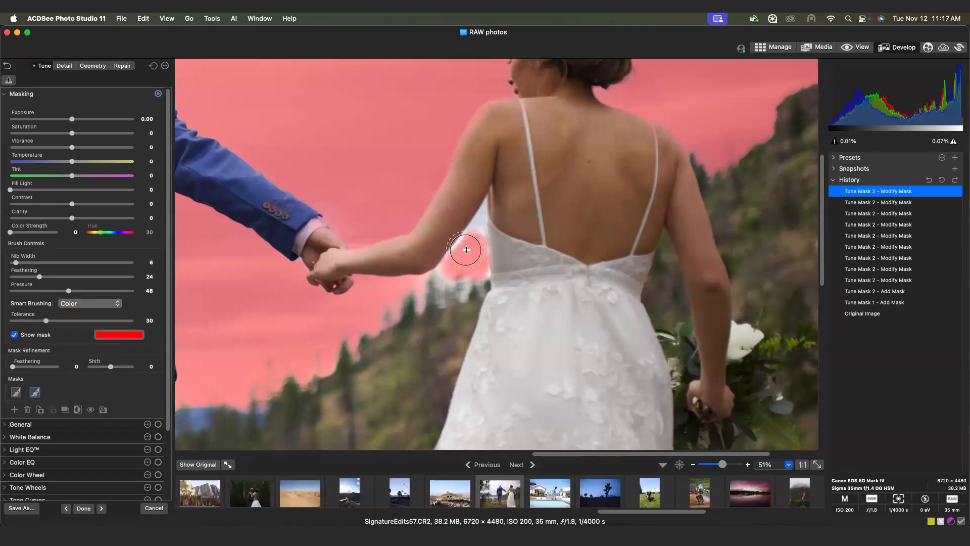
scroll(468, 248, up, 1)
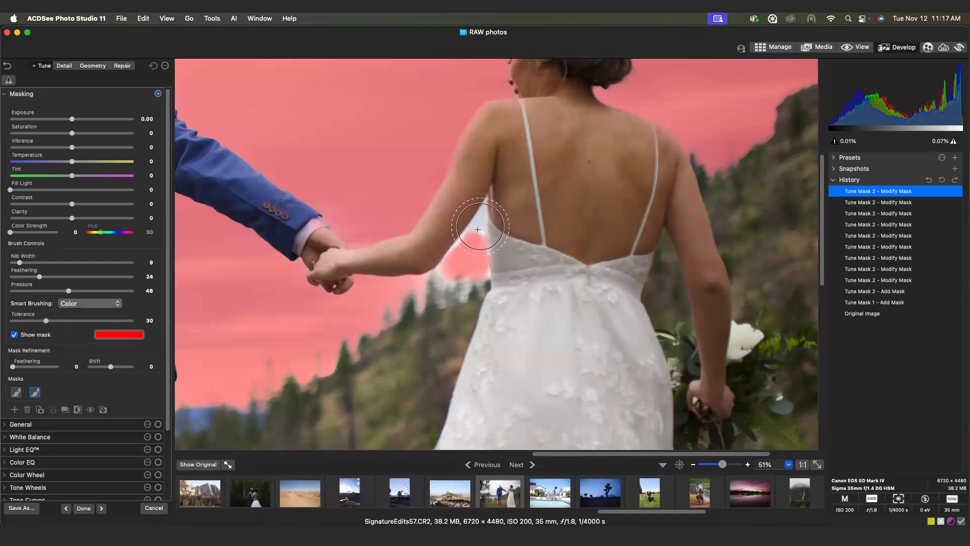
click(465, 246)
click(466, 246)
scroll(186, 328, down, 7)
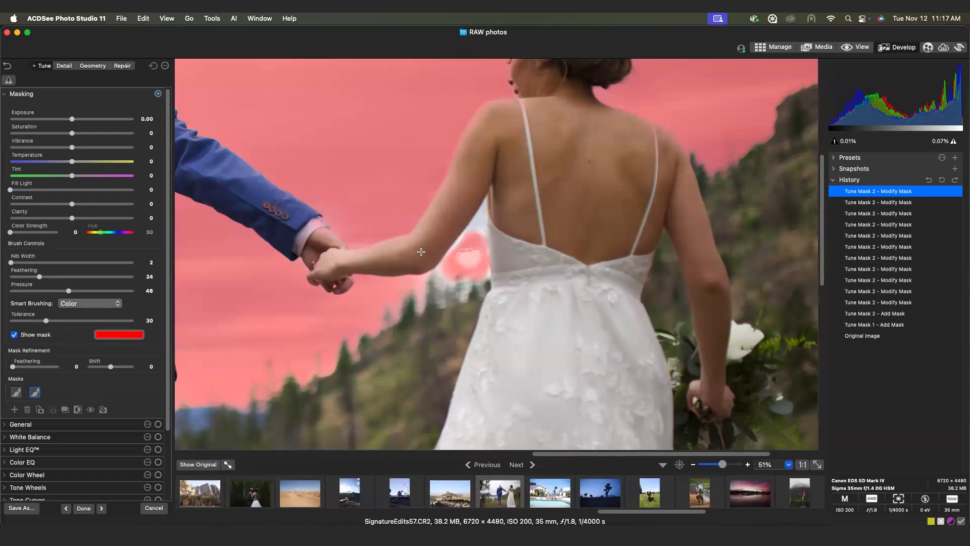
Step: Check the sky gap without the mask overlay, then turn Smart Brushing off and erase the brushed mask from the gap
click(14, 334)
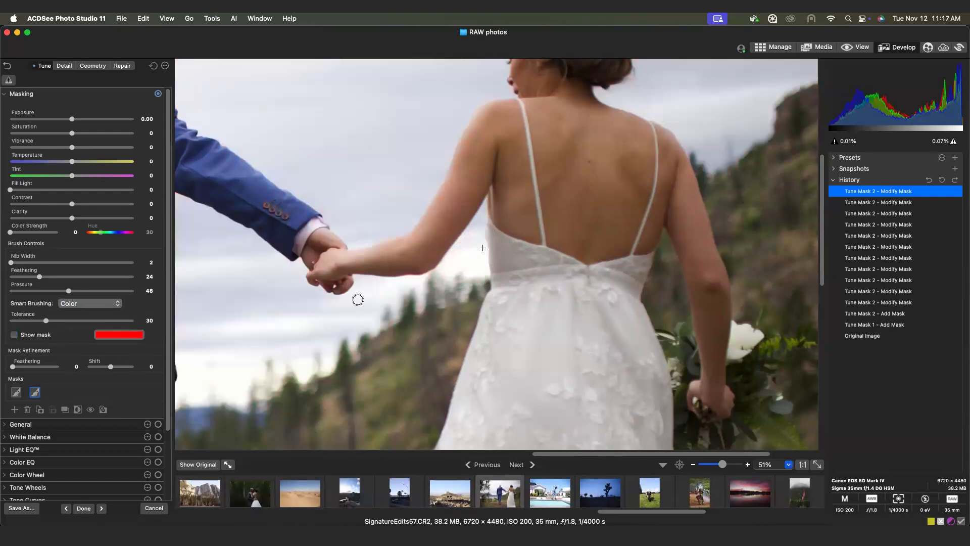
click(14, 334)
drag(10, 262, 14, 262)
click(105, 303)
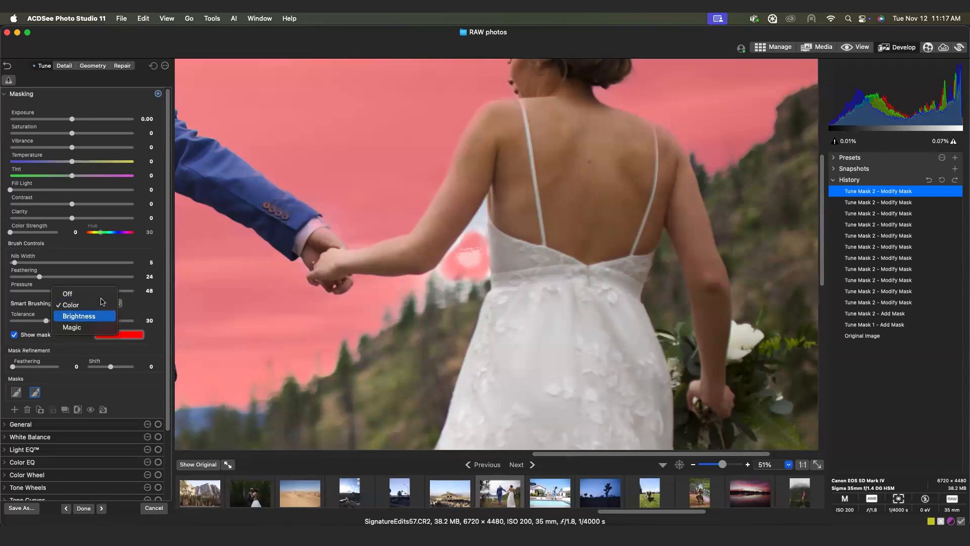
click(100, 294)
scroll(470, 258, up, 3)
scroll(475, 239, down, 2)
mouse_move(475, 239)
mouse_down()
mouse_move(475, 266)
mouse_move(495, 288)
mouse_up()
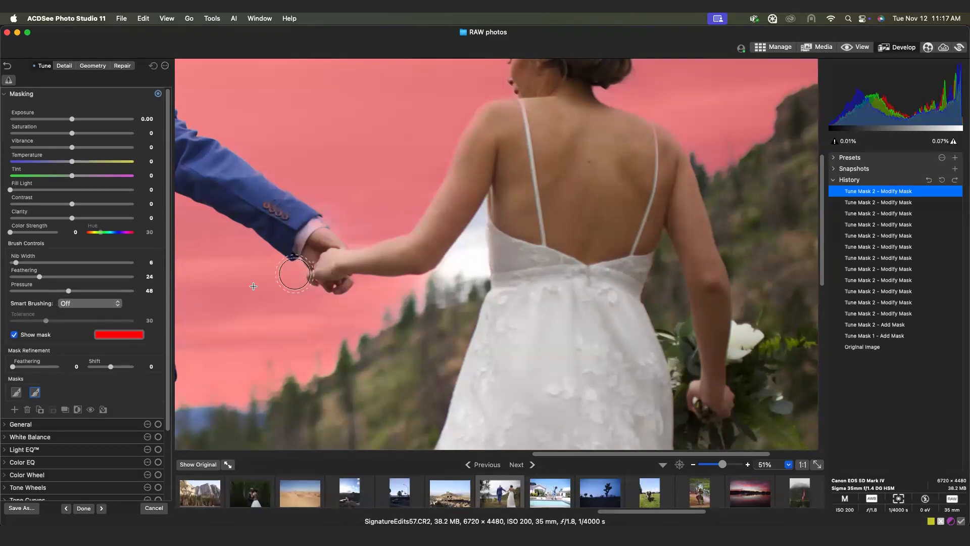
Step: Try Smart Brushing in Brightness mode with a nib width of 15 on the sky gap beside the bride's waist
click(91, 310)
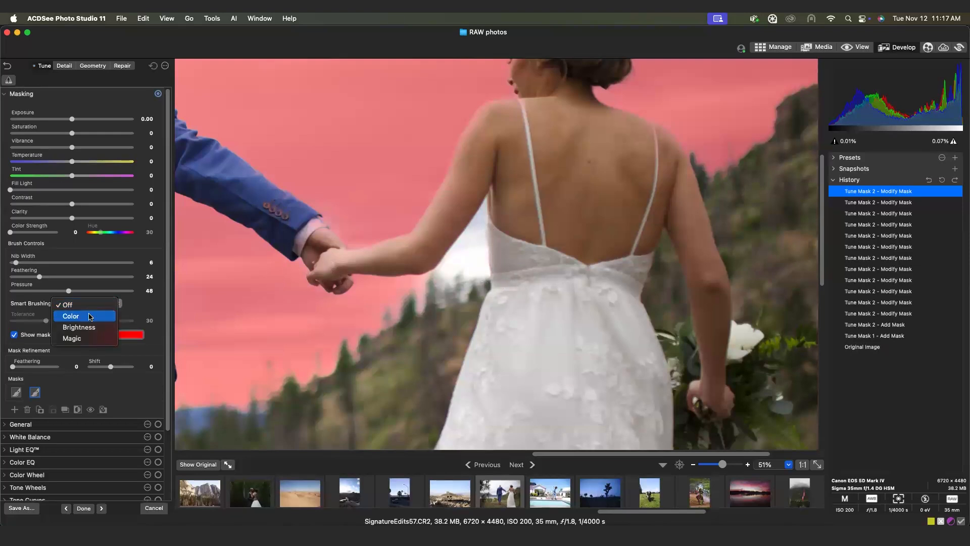
click(94, 330)
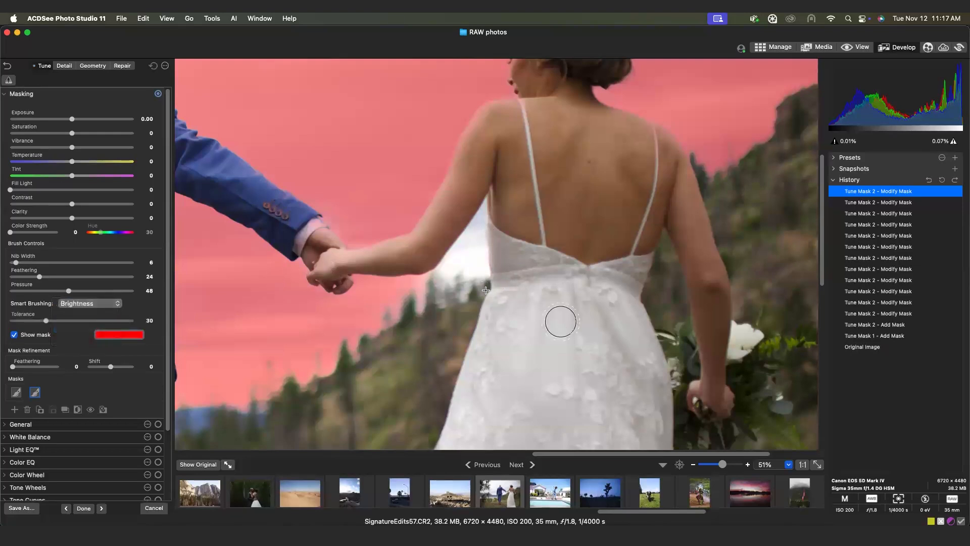
scroll(457, 260, up, 3)
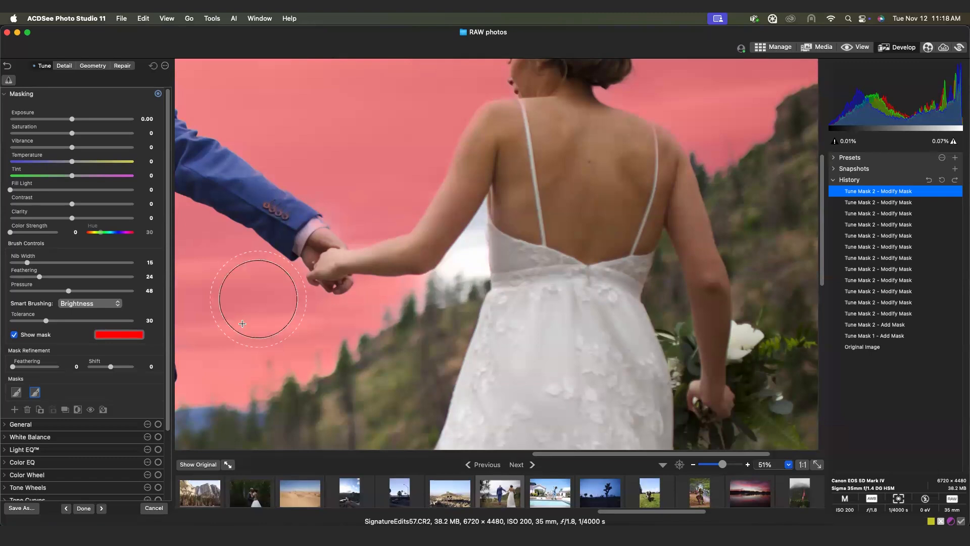
click(470, 247)
click(466, 255)
click(467, 255)
click(469, 243)
click(473, 235)
click(475, 232)
click(478, 228)
click(479, 223)
click(481, 223)
click(480, 227)
click(480, 227)
click(481, 230)
click(478, 234)
click(477, 239)
click(475, 244)
click(472, 253)
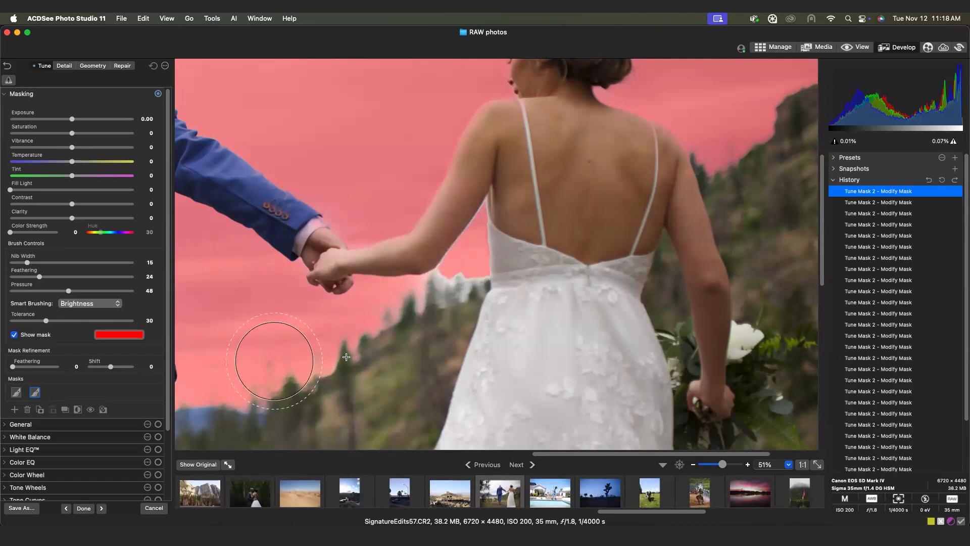
Step: Undo the Brightness-mode brush strokes in the gap between the bride's arm and waist
key(super+z)
key(super+z)
key(super+z)
key(super+z)
key(super+z)
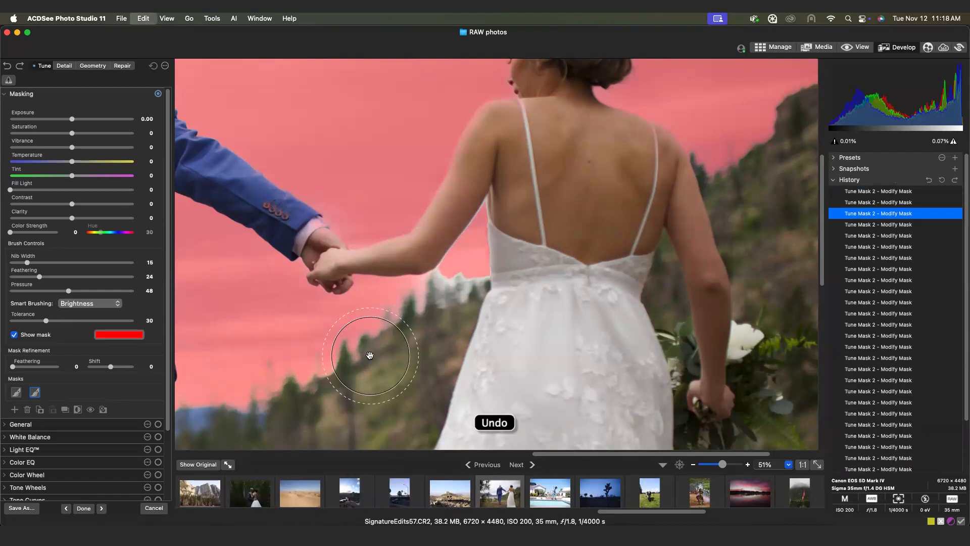
key(super+z)
key(super+z)
key(super+z)
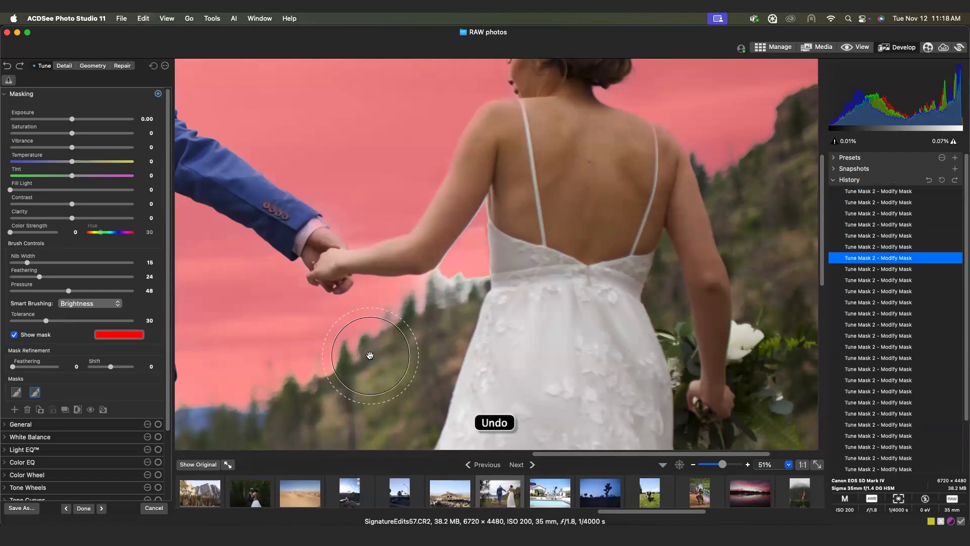
key(super+z)
key(super+z)
key(super+z)
key(super+z)
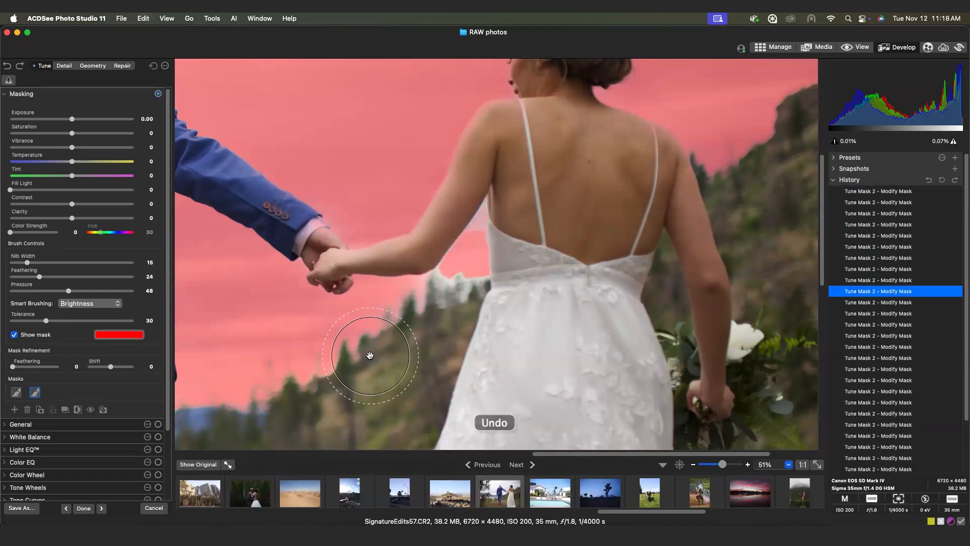
key(super+z)
key(super+z)
key(super+z)
key(super+z)
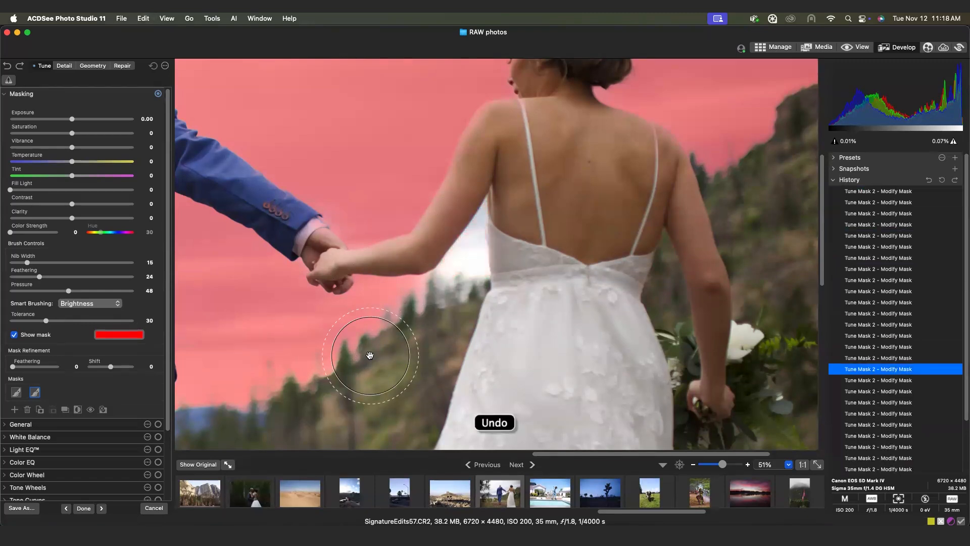
Step: Switch Smart Brushing to Magic with a nib width of 12 and paint the sky mask into the gap beside the bride's waist
click(99, 305)
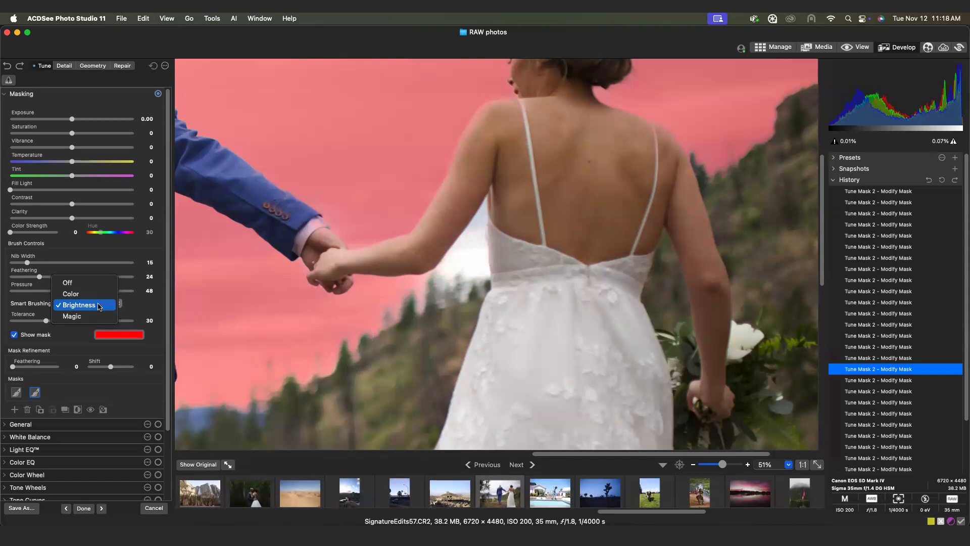
click(96, 316)
scroll(466, 246, down, 3)
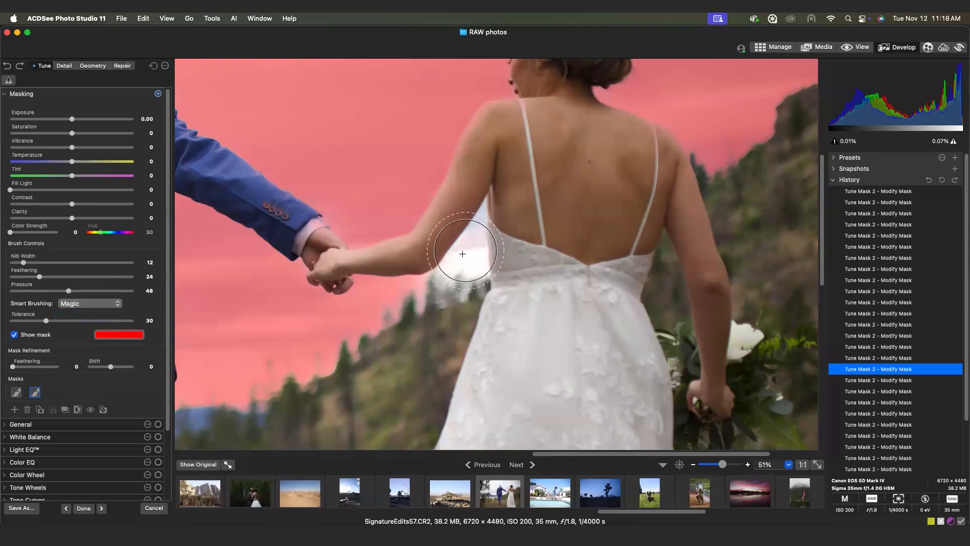
click(463, 254)
click(458, 263)
click(468, 260)
click(471, 245)
click(467, 243)
click(473, 248)
click(465, 253)
click(472, 238)
click(477, 224)
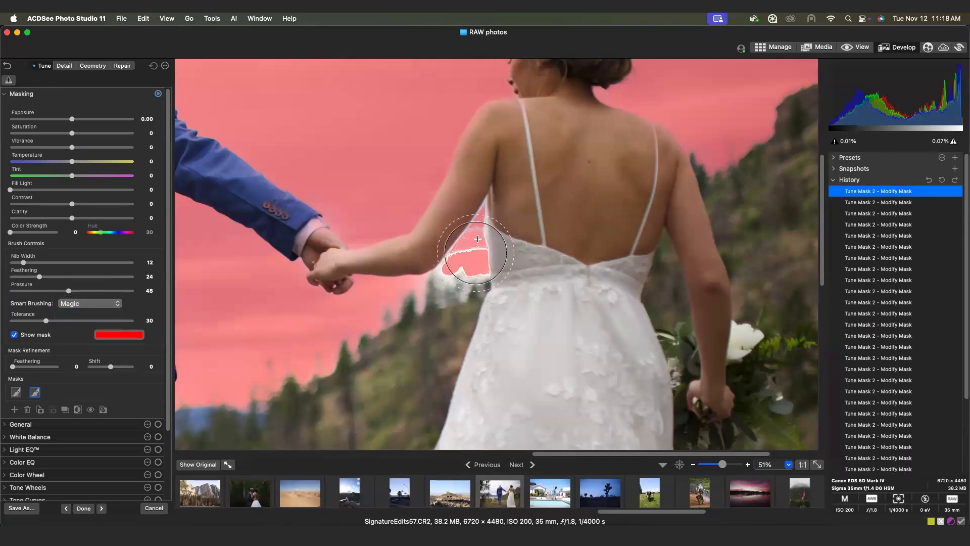
Step: Set the brush Tolerance to 83 and paint over the unmasked remainder of the sky gap
drag(33, 320, 23, 321)
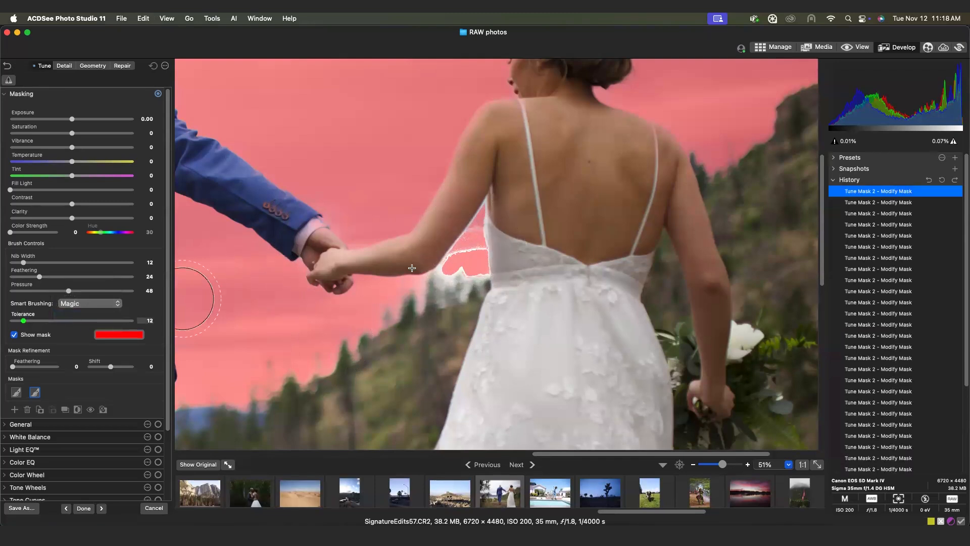
click(112, 321)
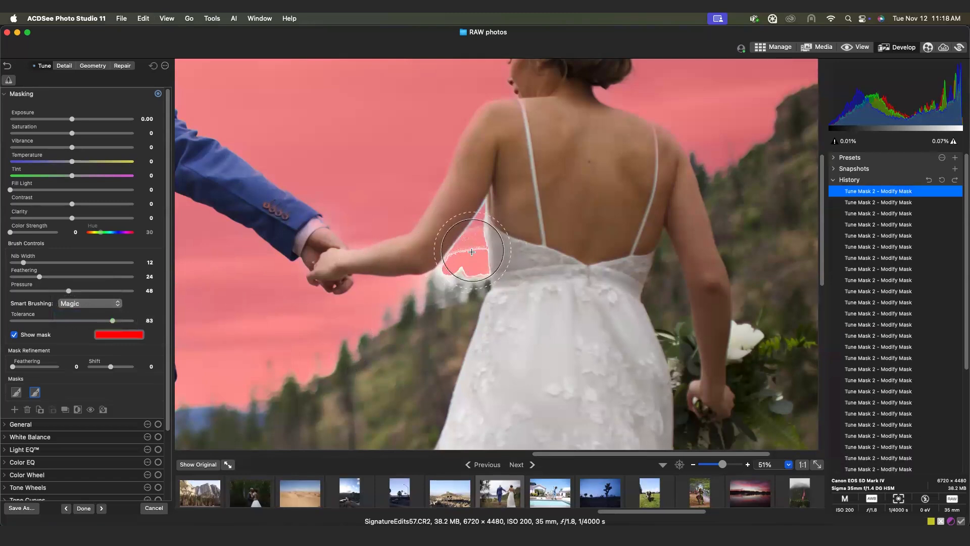
mouse_move(476, 224)
mouse_down()
mouse_move(481, 217)
mouse_move(463, 253)
mouse_move(444, 264)
mouse_move(437, 255)
mouse_move(447, 260)
mouse_move(437, 265)
mouse_move(457, 265)
mouse_move(483, 254)
mouse_move(475, 250)
mouse_move(467, 247)
mouse_move(465, 268)
mouse_move(444, 259)
mouse_move(481, 271)
mouse_move(482, 250)
mouse_move(444, 272)
mouse_move(465, 265)
mouse_up()
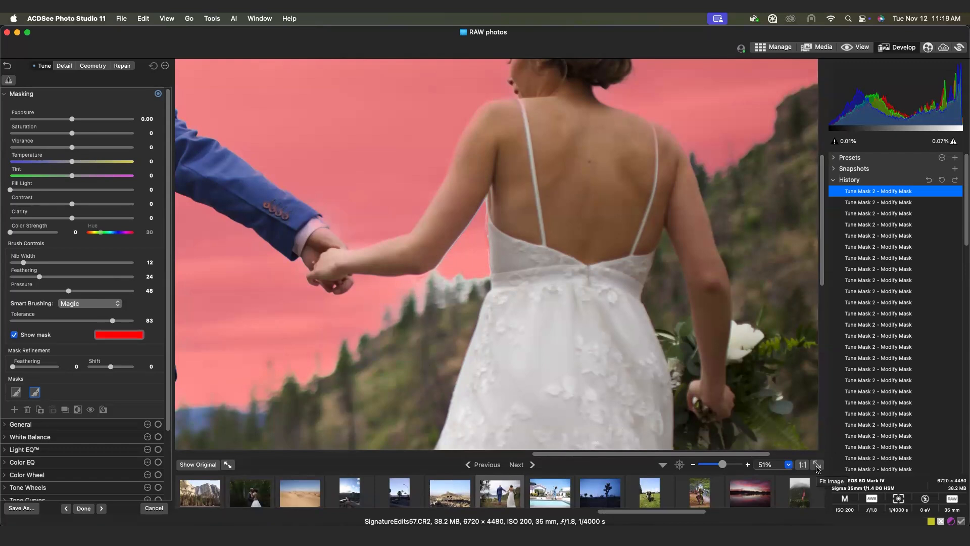
Step: Fit the whole photo in view, hide the mask overlay, and darken the sky mask to an Exposure of -0.56
click(818, 465)
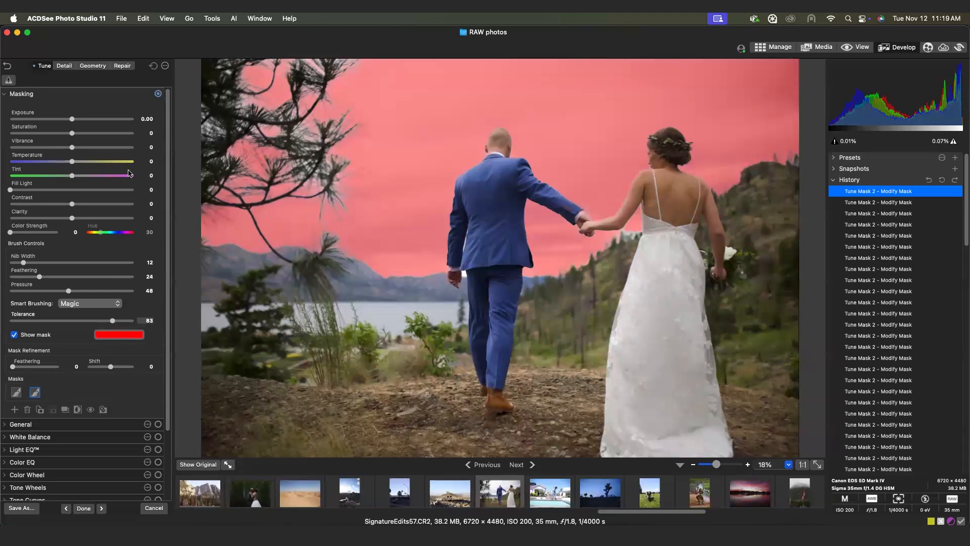
mouse_move(73, 120)
mouse_down()
mouse_move(64, 120)
mouse_move(109, 121)
mouse_move(10, 122)
mouse_move(111, 122)
mouse_move(2, 121)
mouse_move(83, 120)
mouse_up()
click(14, 335)
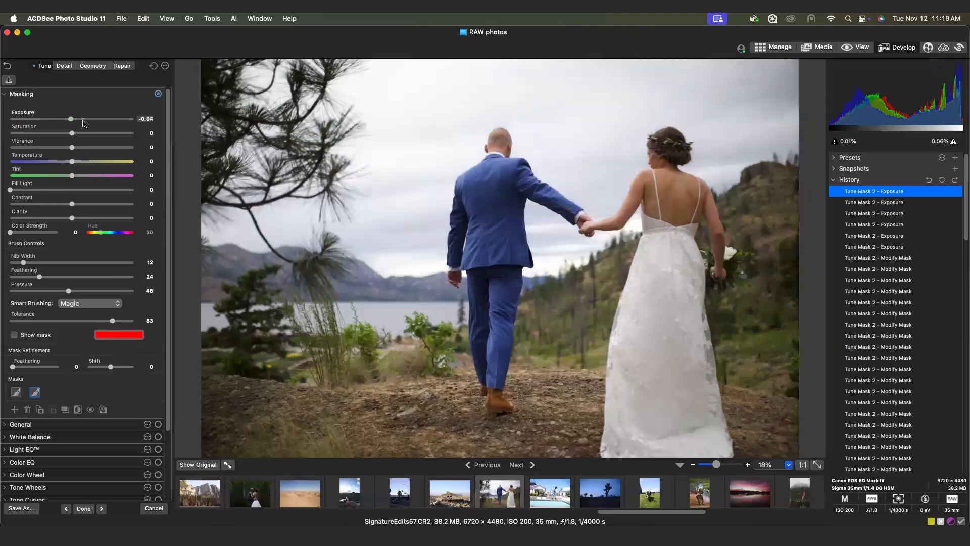
click(144, 118)
text(0)
key(Return)
drag(74, 122, 55, 124)
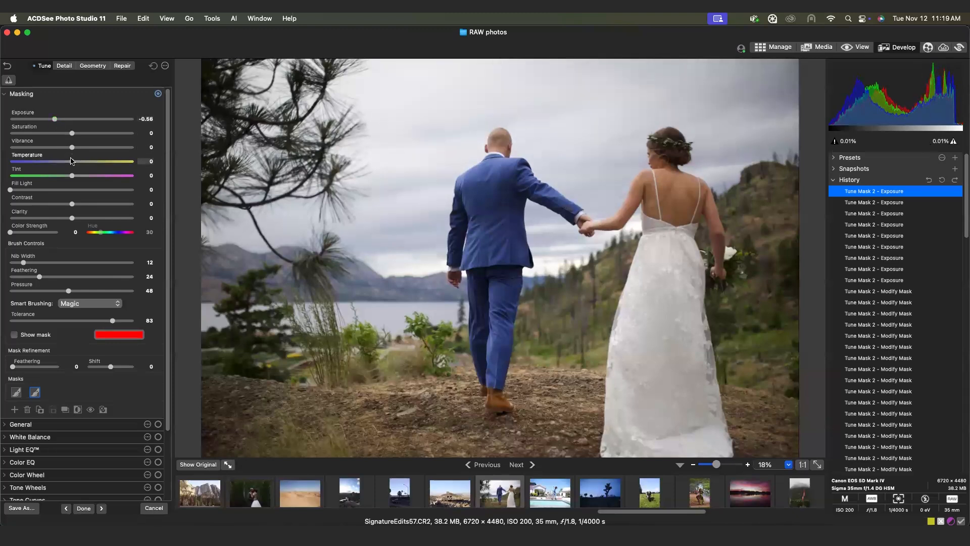
Step: Set the sky mask's Temperature to -44, Saturation 7, Exposure -0.48, Clarity 33 and Contrast 4, and compare with the original
drag(72, 162, 44, 164)
drag(72, 134, 57, 119)
mouse_move(72, 218)
mouse_down()
mouse_move(100, 219)
mouse_move(74, 208)
mouse_up()
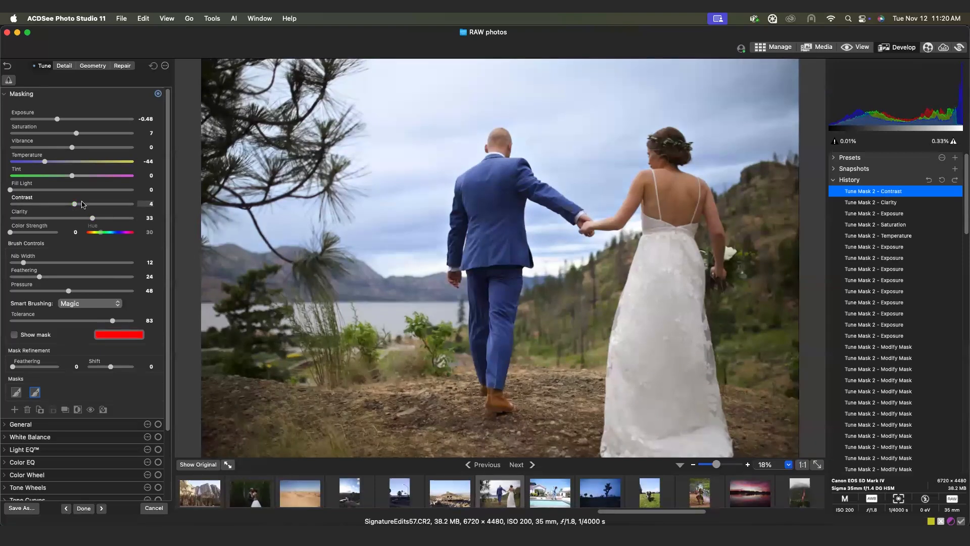
click(201, 465)
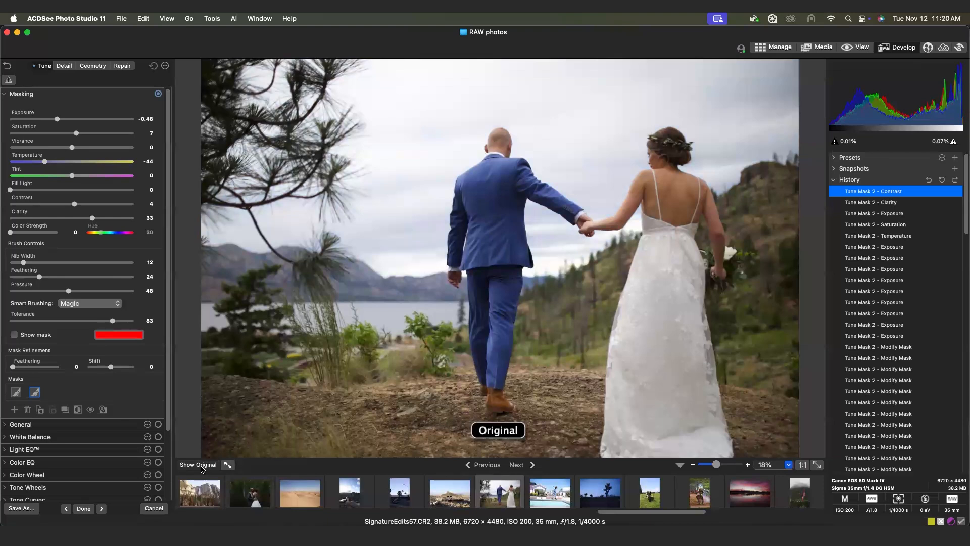
click(201, 465)
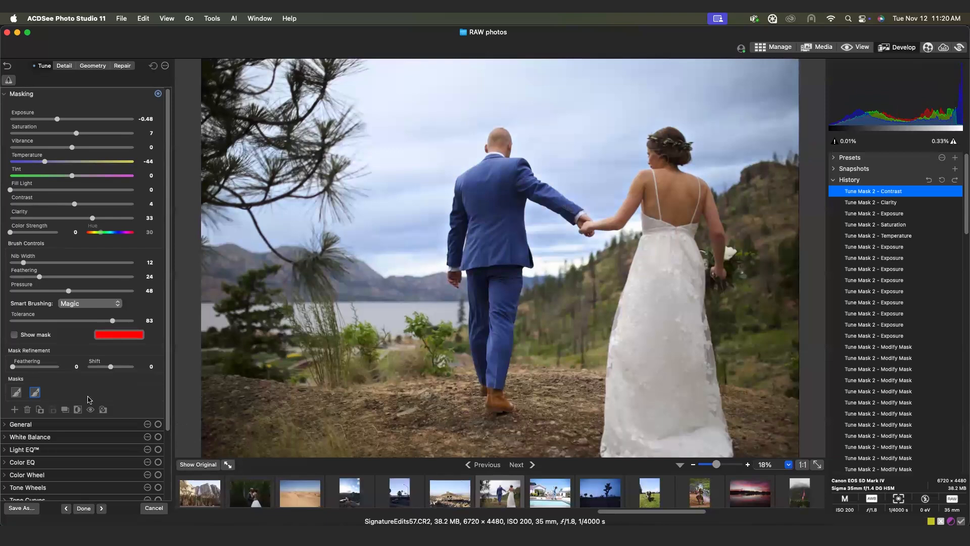
Step: On the couple's mask, set Exposure to 0.19, try Vibrance at 48, and bring Vibrance down to 1
click(16, 393)
drag(73, 120, 78, 121)
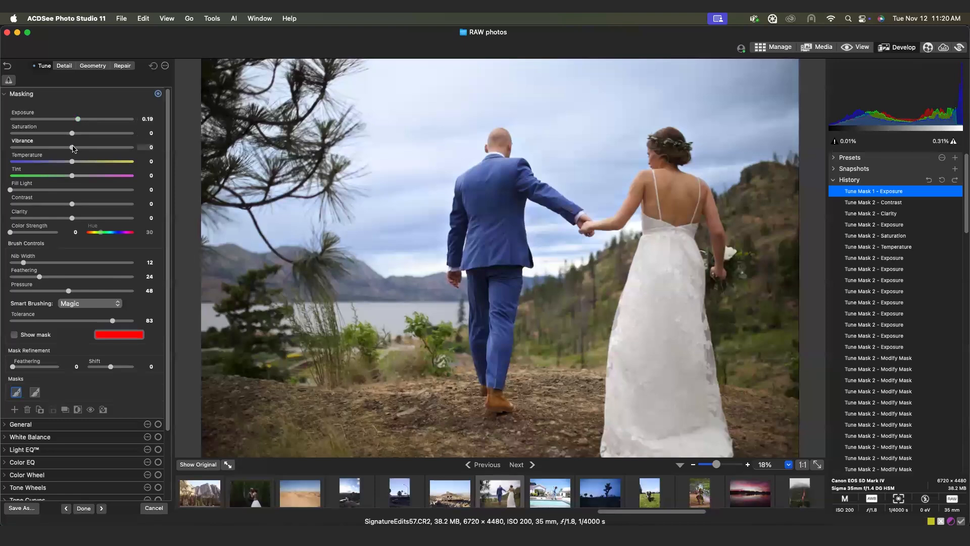
drag(72, 147, 101, 148)
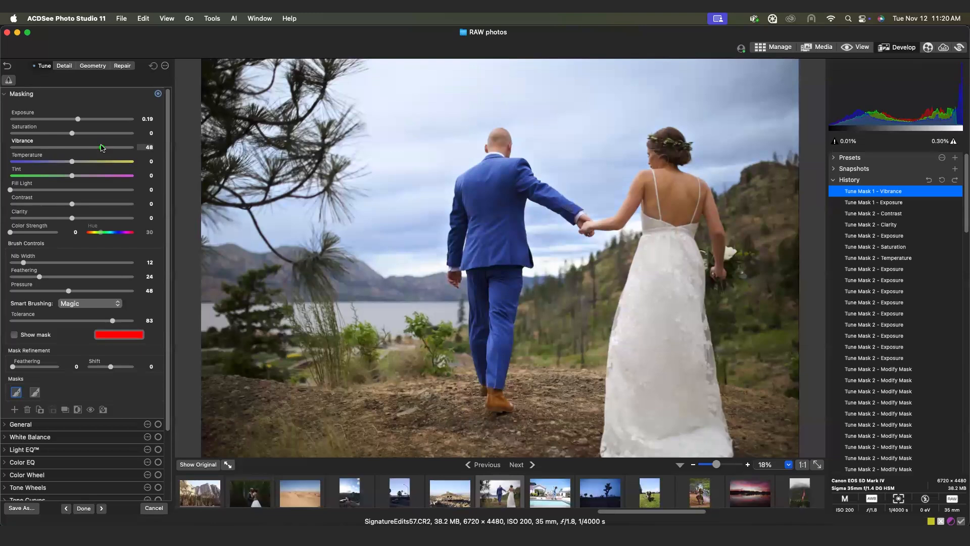
drag(101, 148, 74, 154)
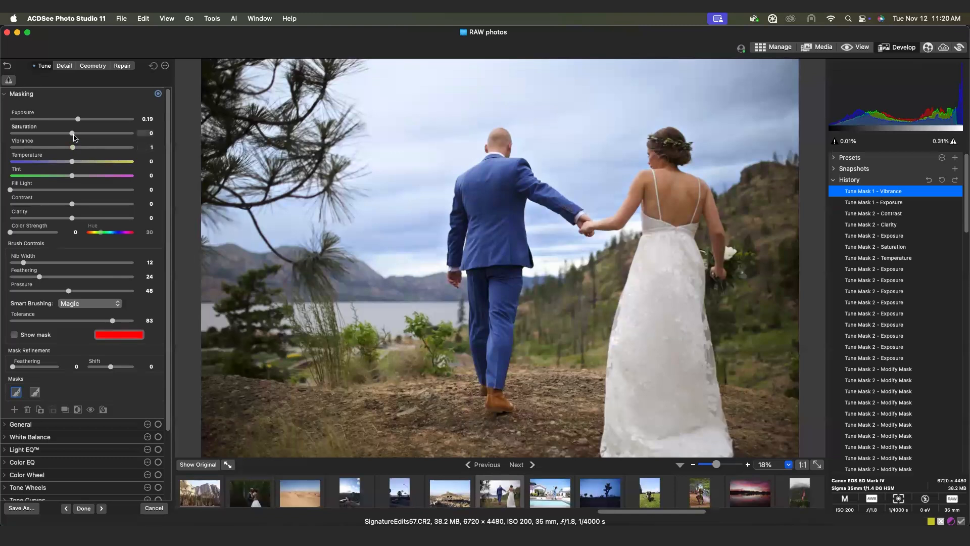
Step: Try Saturation at 74 on the couple's mask and reset it to 0
drag(72, 135, 118, 134)
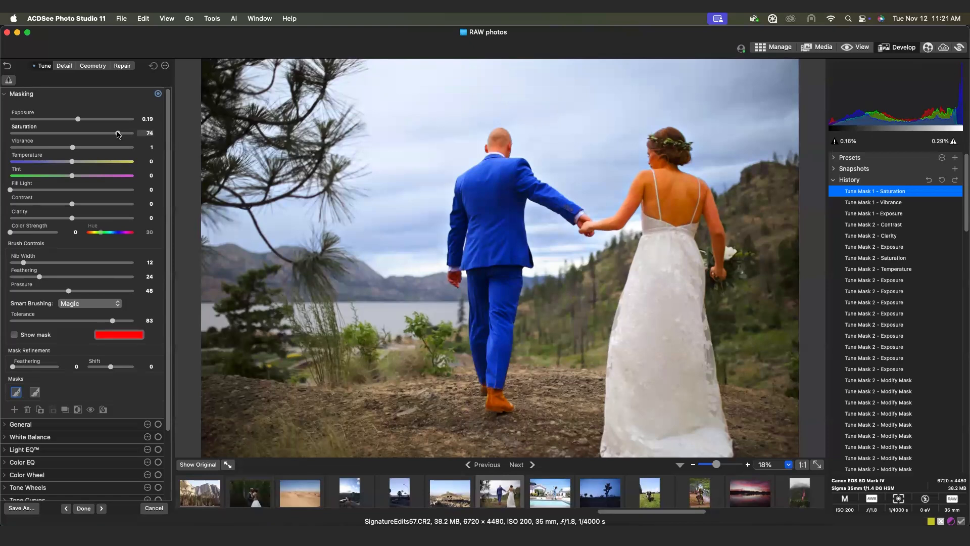
click(145, 132)
text(0)
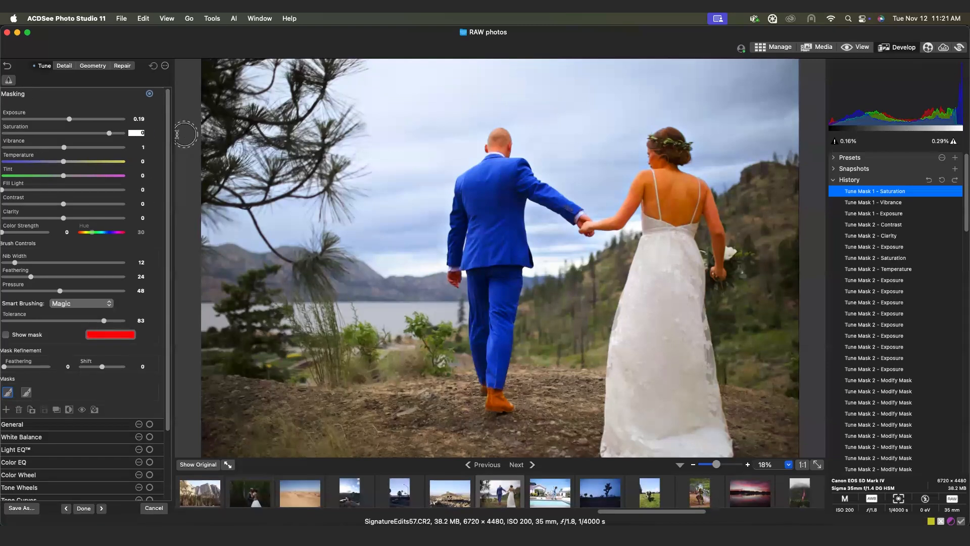
key(Return)
Step: Set the couple mask's Vibrance to 81 and Clarity to 25, and compare the result with the original photo
drag(73, 149, 118, 148)
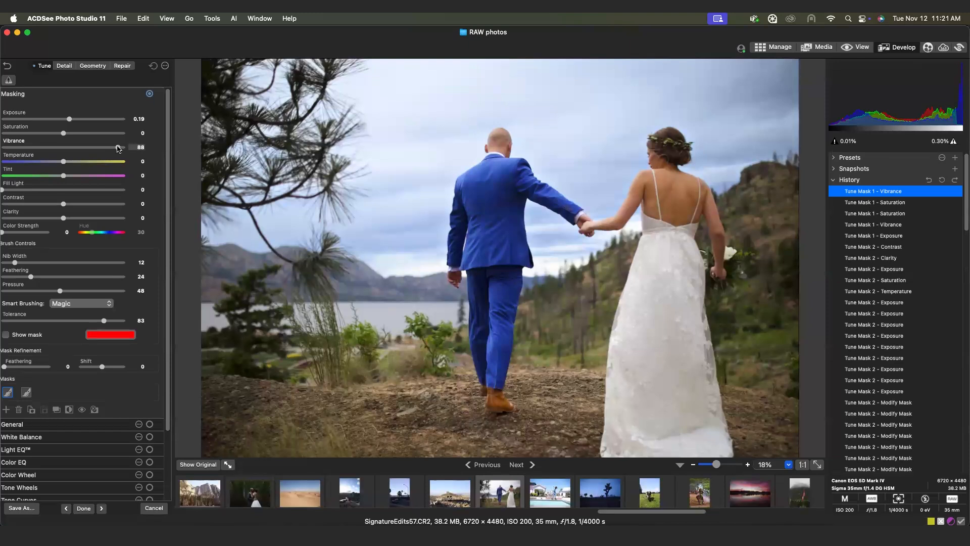
mouse_move(118, 148)
mouse_down()
mouse_move(61, 153)
mouse_move(113, 150)
mouse_up()
click(114, 150)
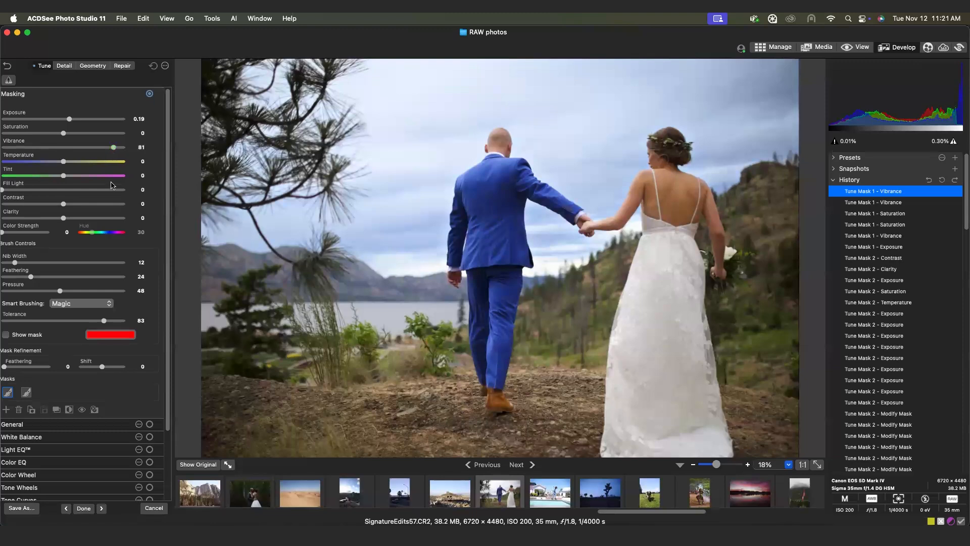
drag(65, 218, 78, 220)
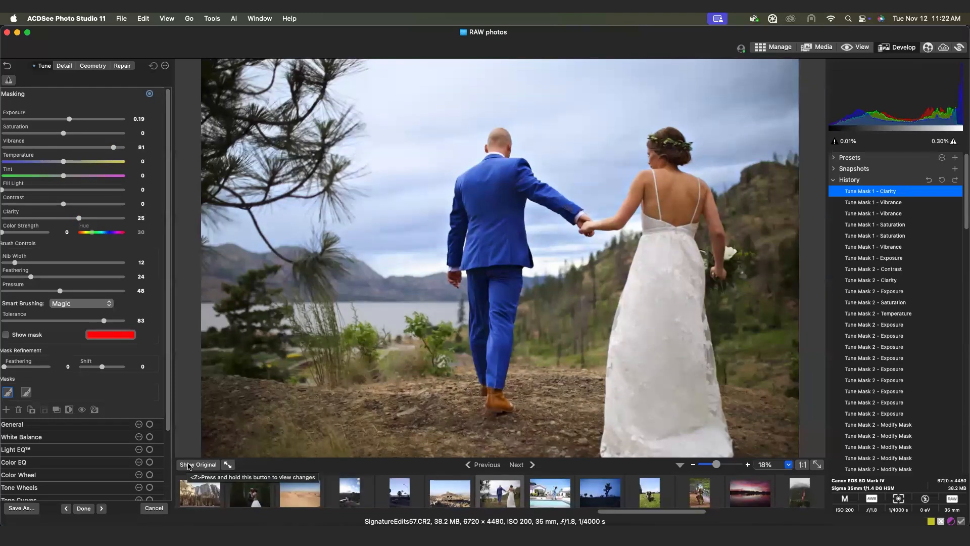
click(188, 466)
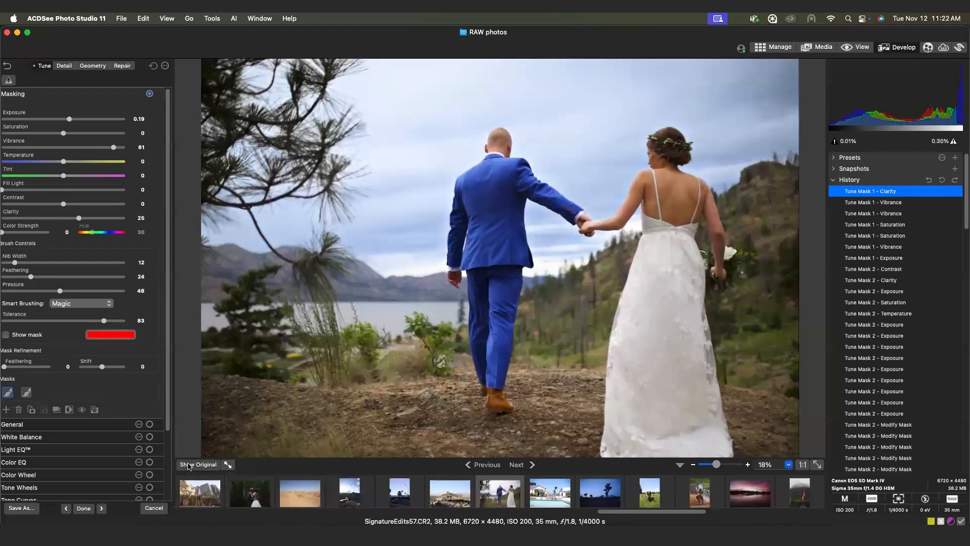
click(189, 465)
Step: Add a third mask with AI Select Background and show its mask overlay
drag(317, 33, 321, 33)
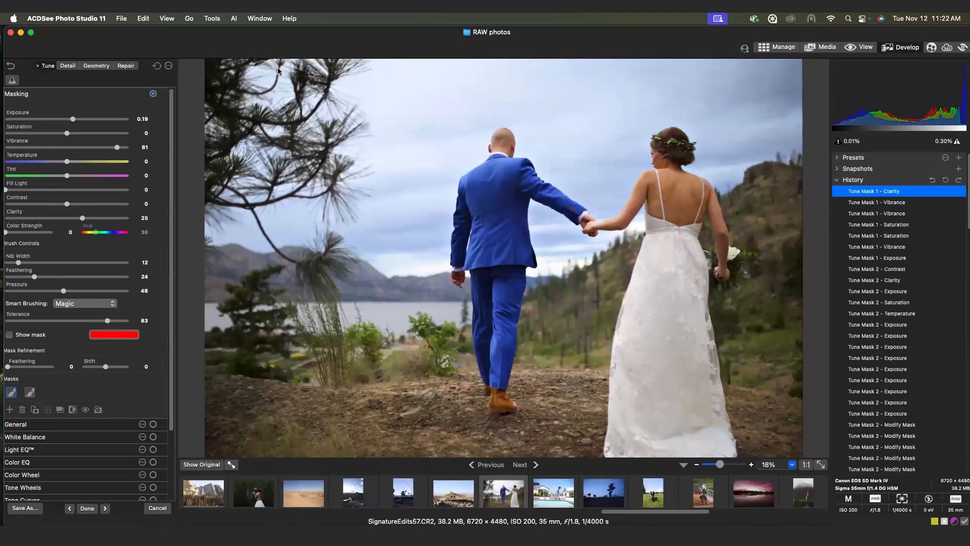
click(10, 410)
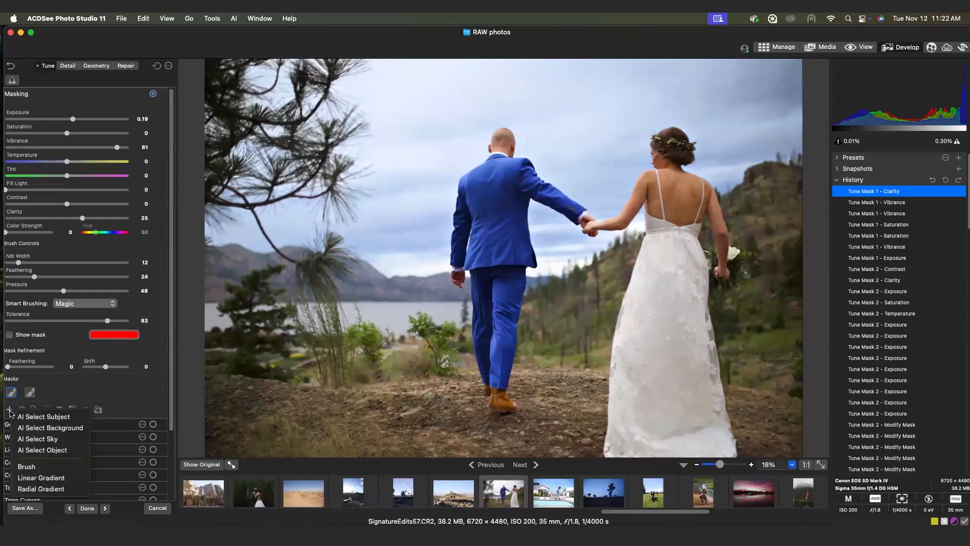
click(72, 391)
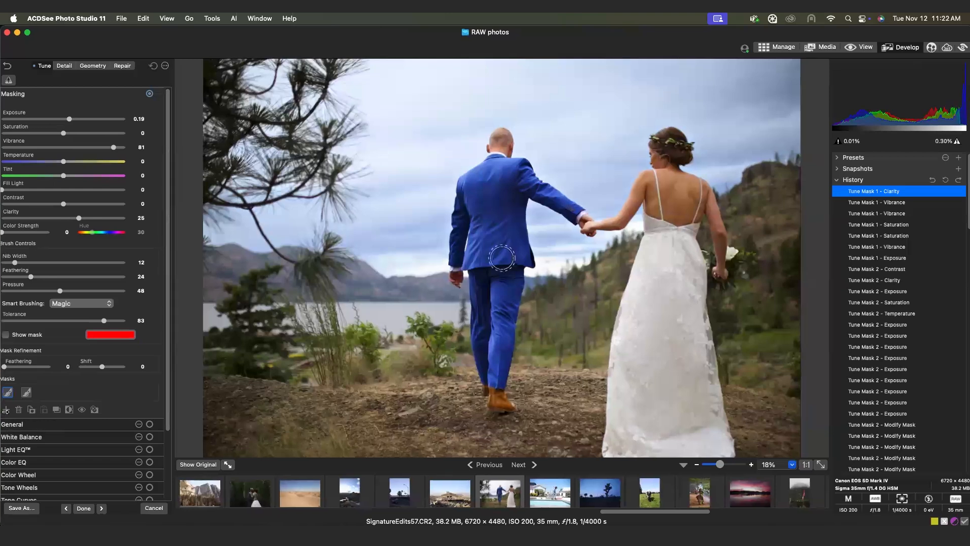
click(5, 410)
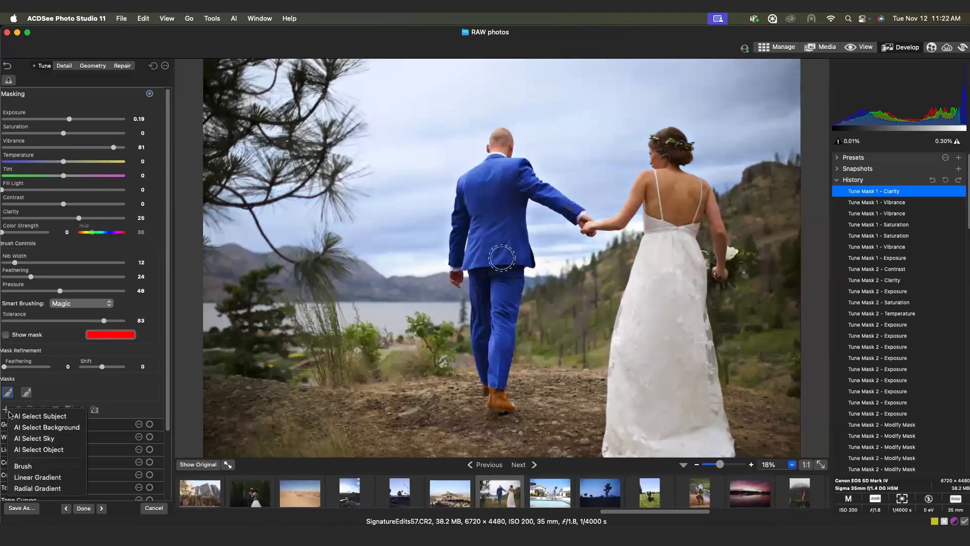
click(22, 428)
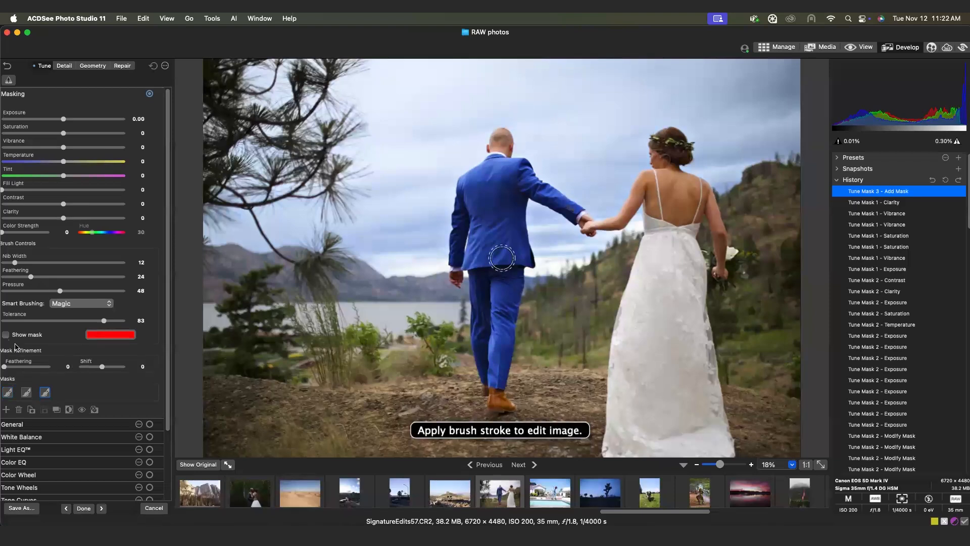
click(6, 335)
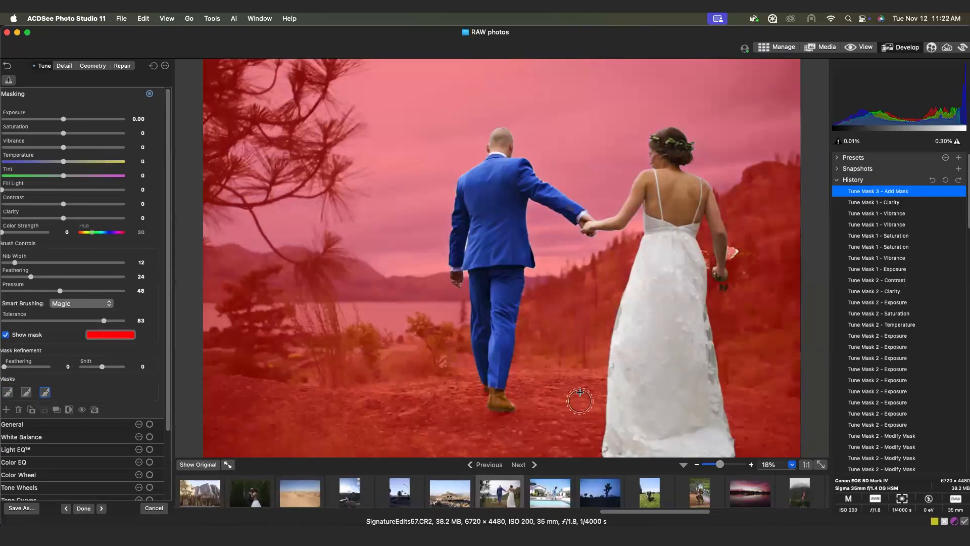
Step: Hide the mask overlay, then set the background mask's Exposure to -0.10 and its Saturation to about 14
click(5, 335)
drag(64, 119, 73, 135)
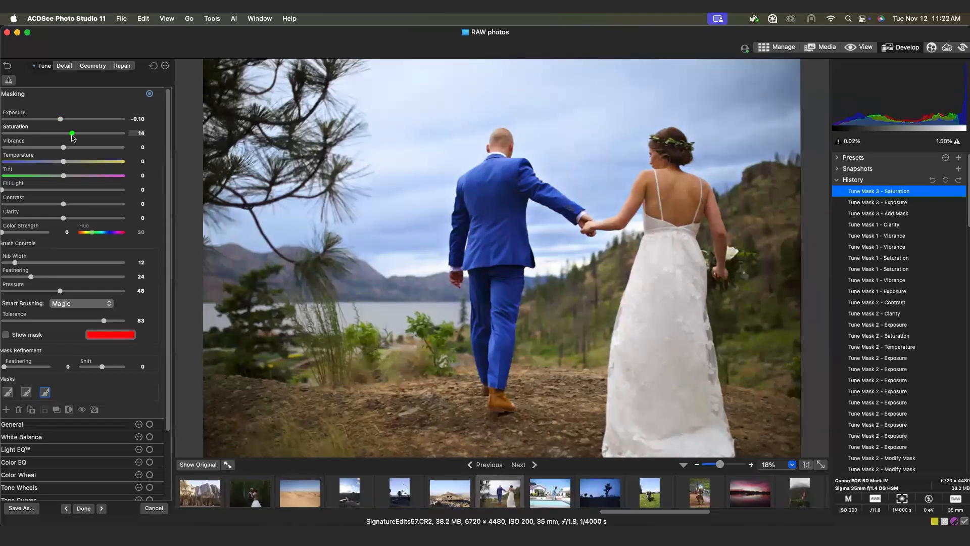
drag(74, 137, 74, 138)
drag(74, 135, 73, 136)
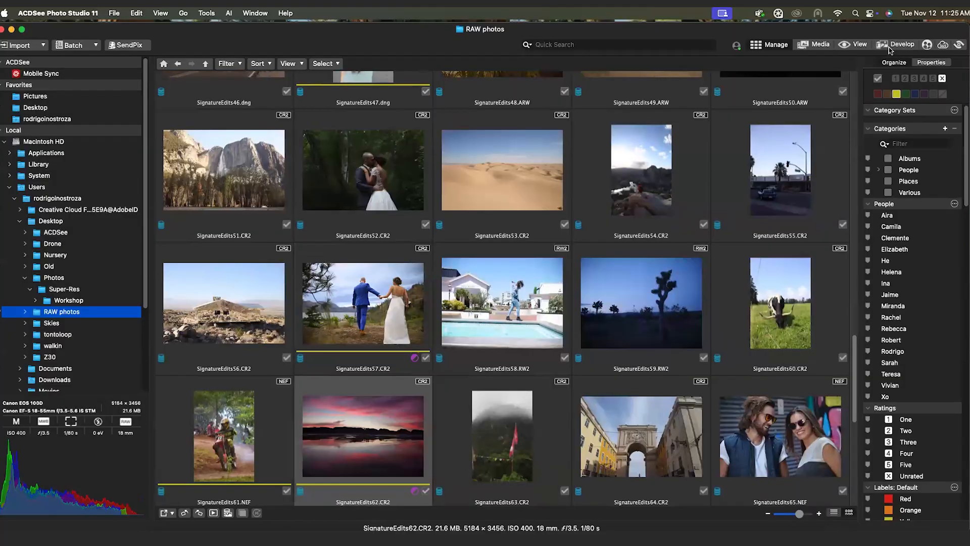
Step: Open SignatureEdits62.CR2 for developing, mask its sky with AI masking, and toggle the mask overlay to check the coverage
click(890, 47)
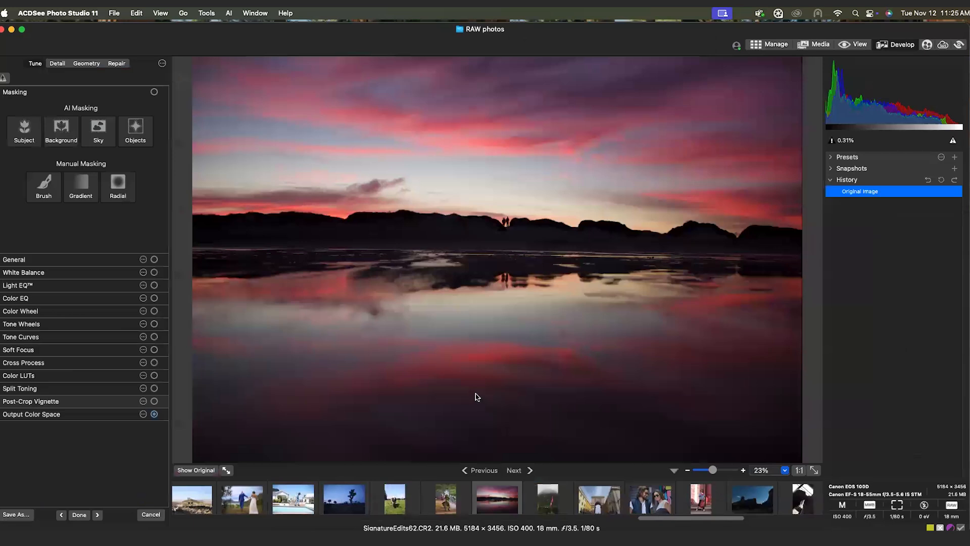
click(101, 141)
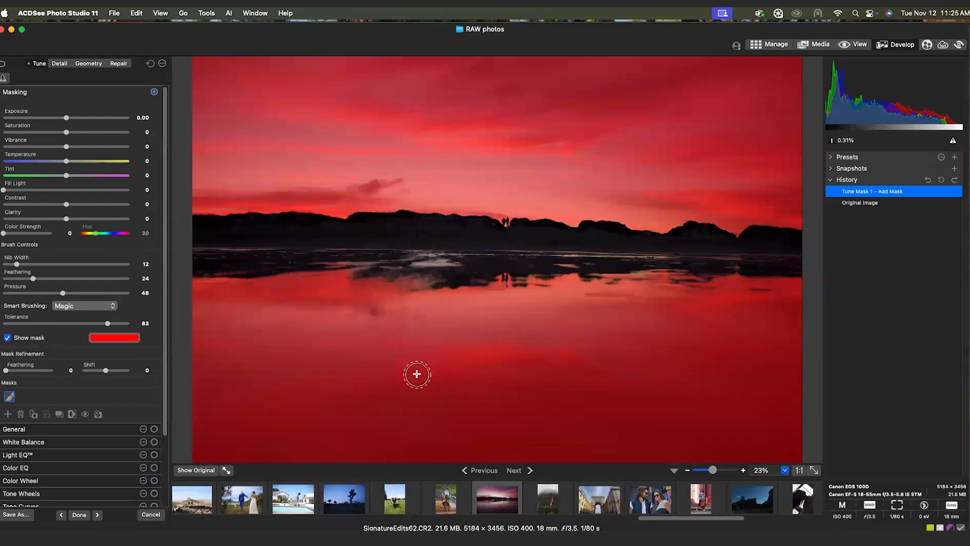
click(7, 338)
click(8, 338)
click(7, 338)
click(8, 338)
Step: Set the sky mask's Exposure to 0.47, Saturation to 19 and Temperature to -30, and compare with the original photo
drag(64, 118, 56, 118)
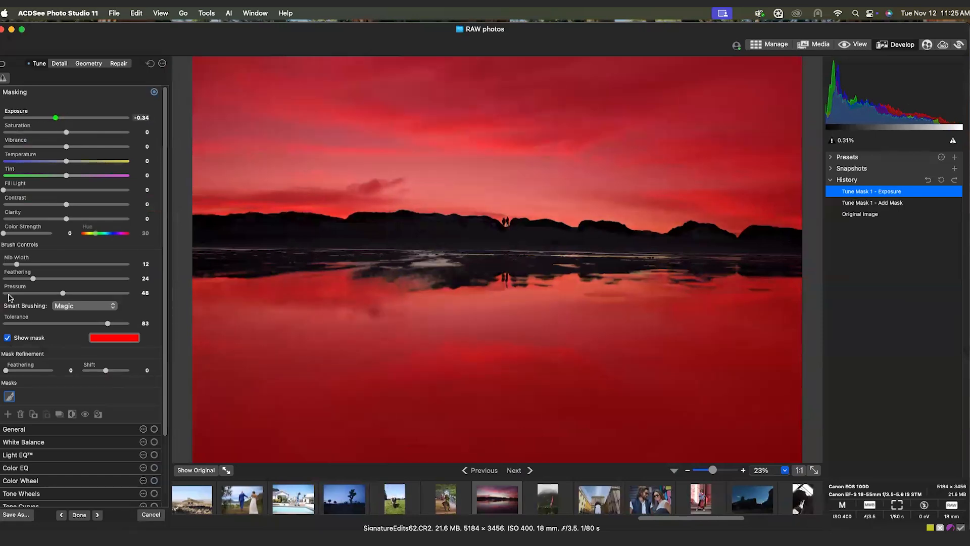
click(8, 338)
drag(55, 118, 78, 134)
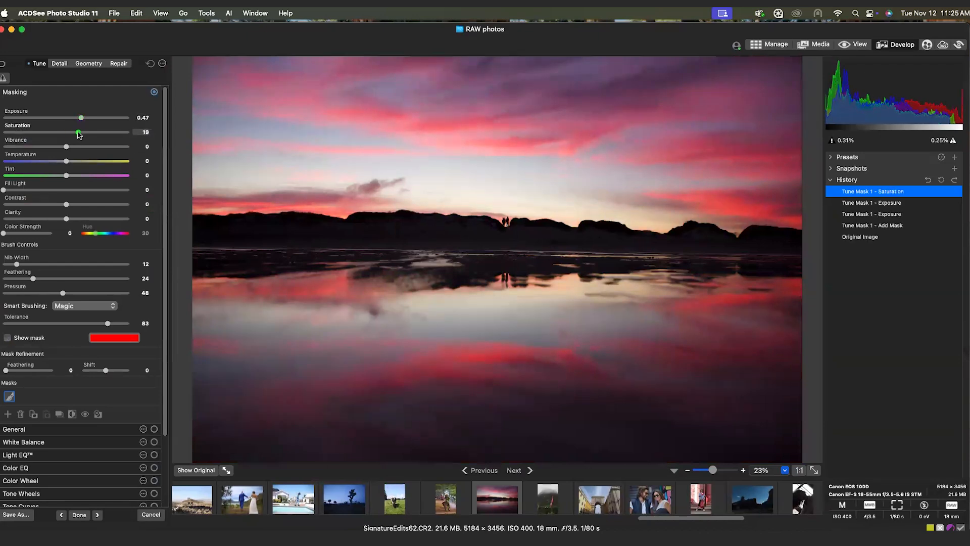
click(66, 161)
drag(67, 162, 46, 163)
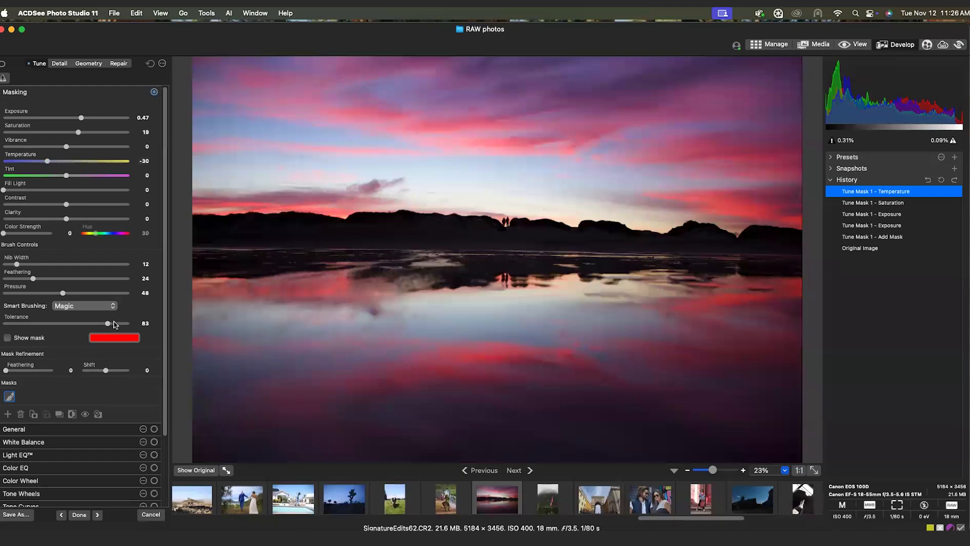
click(189, 472)
click(190, 474)
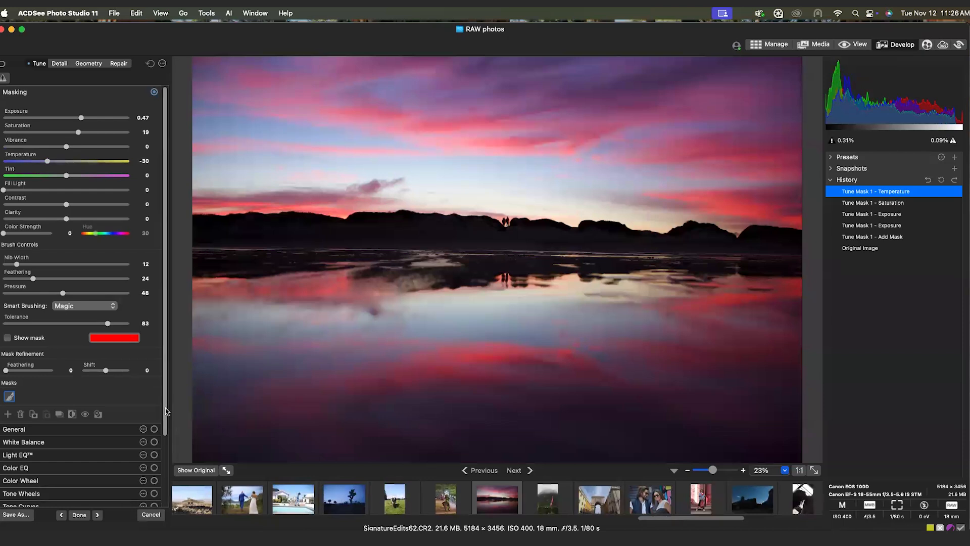
Step: Expand the General adjustments and review them alongside the masking settings
drag(166, 411, 164, 490)
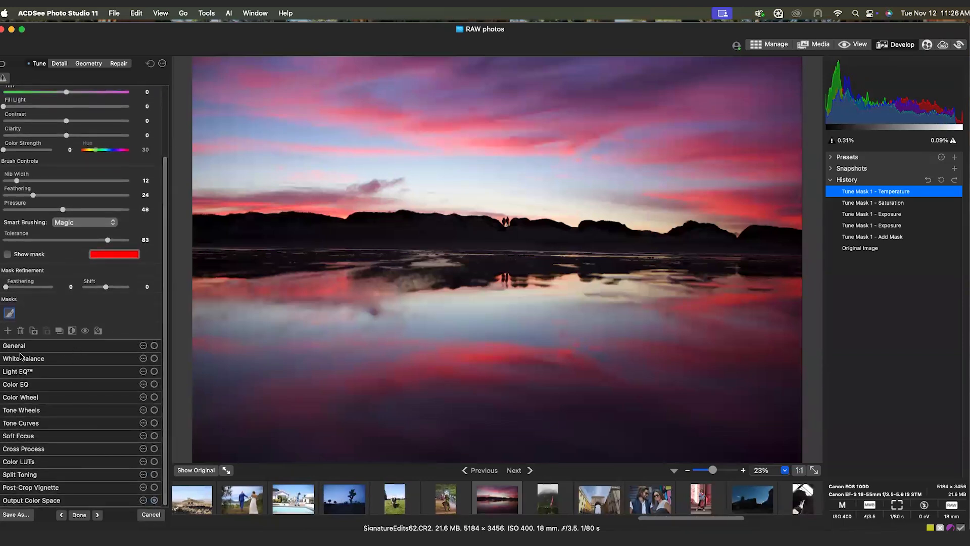
click(86, 348)
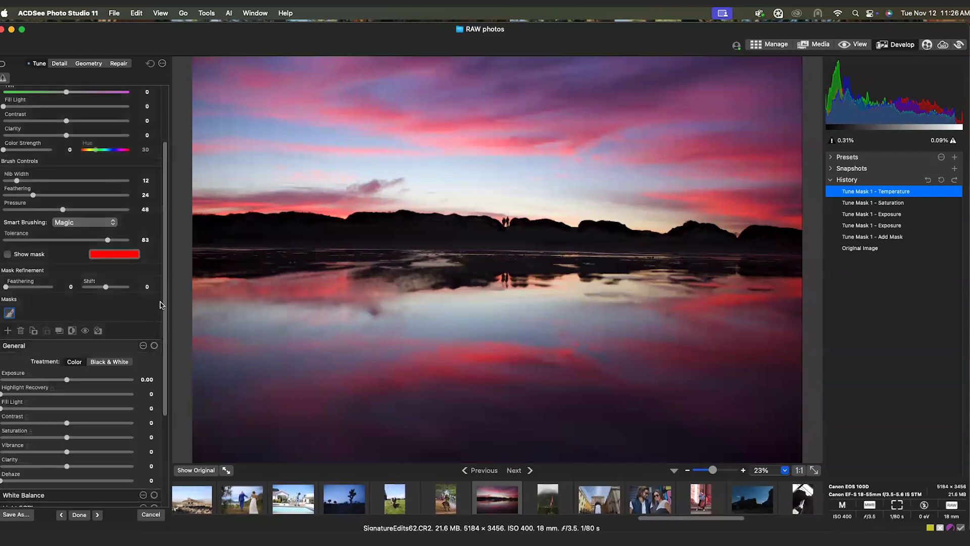
drag(167, 349, 174, 422)
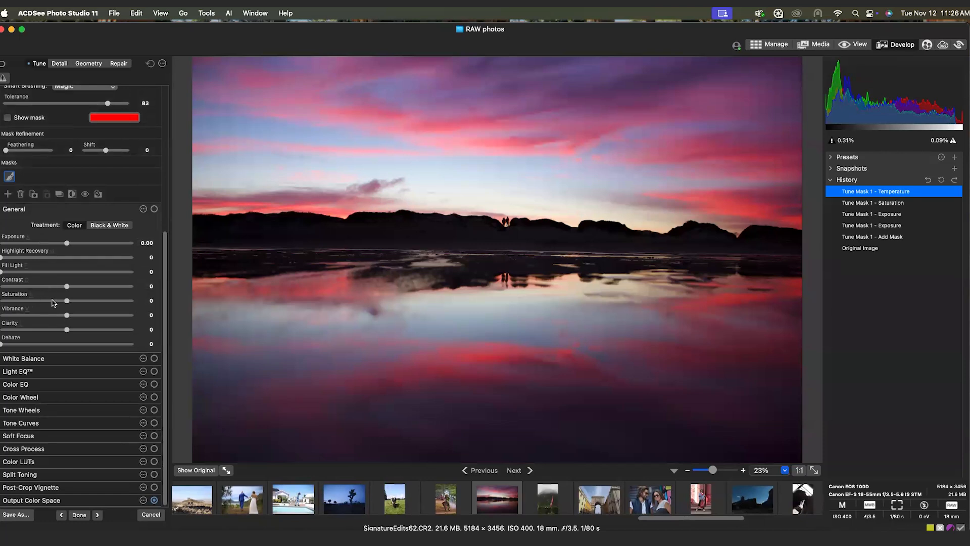
scroll(166, 310, up, 5)
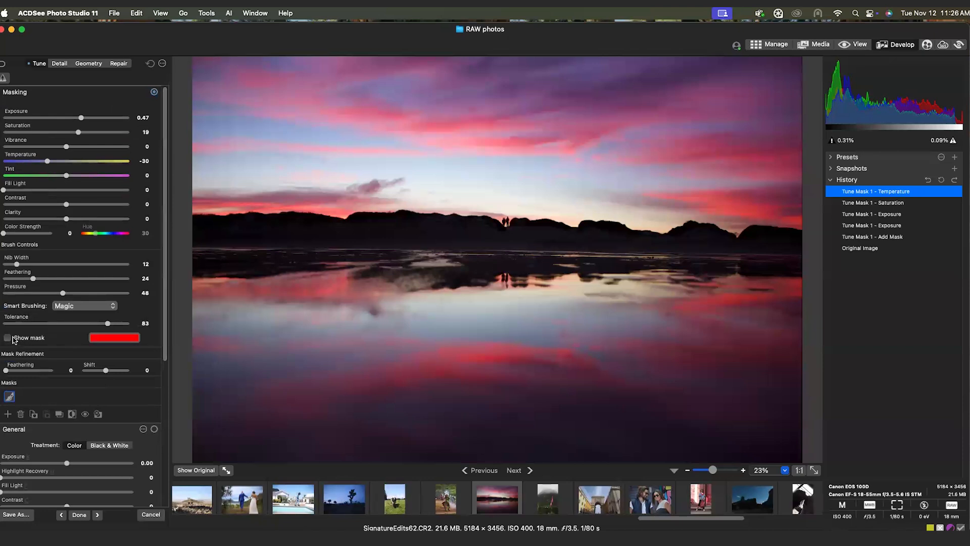
scroll(165, 260, down, 5)
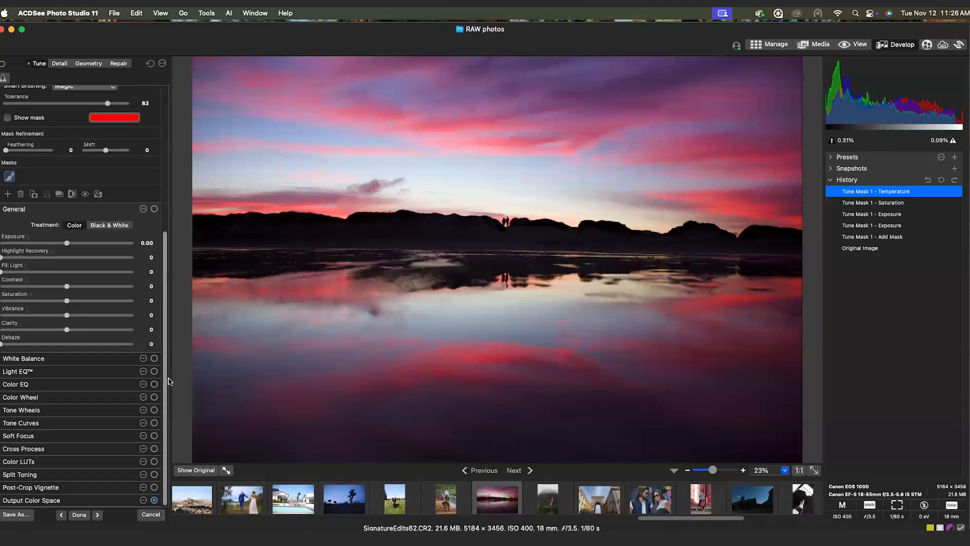
Step: Try a Post-Crop Vignette Strength of -100, reset it, and set the Strength to -19
click(8, 491)
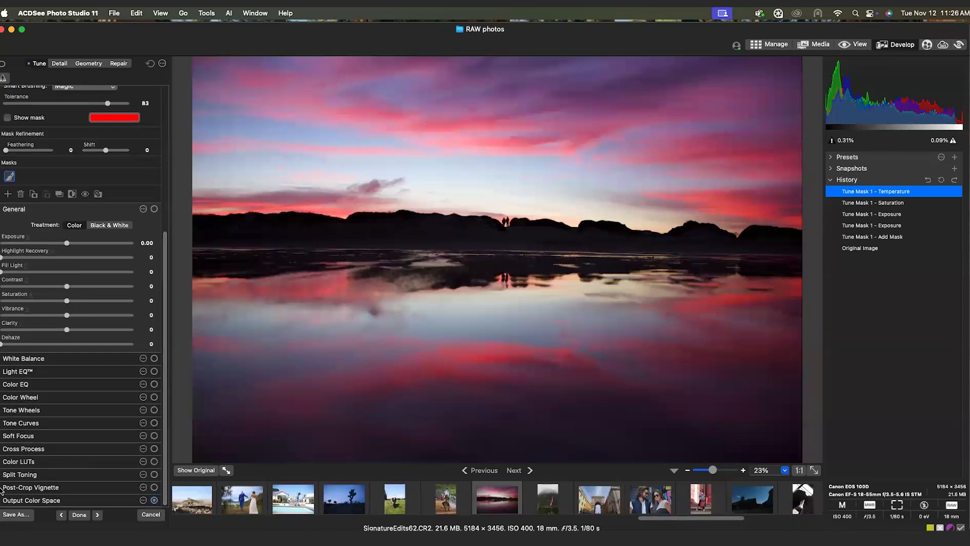
scroll(164, 391, down, 3)
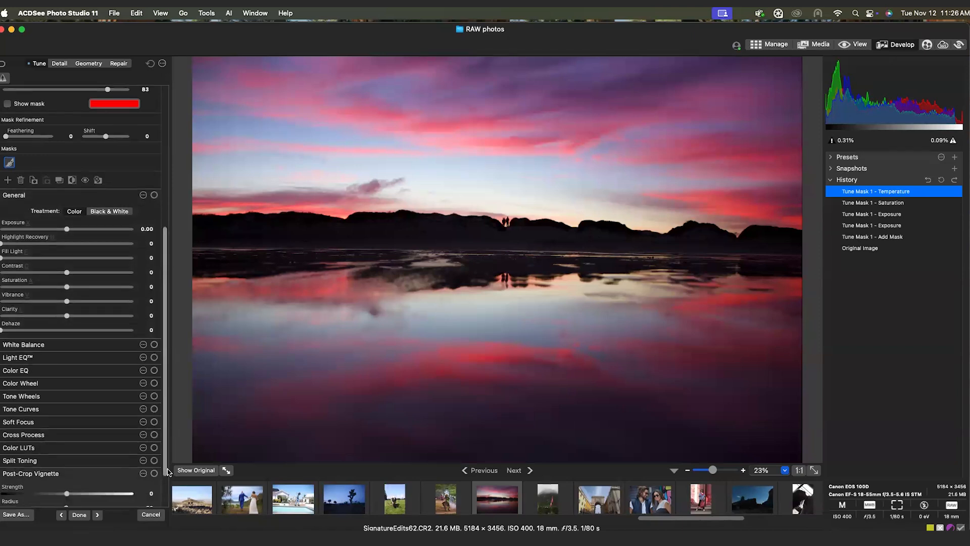
drag(67, 444, 1, 452)
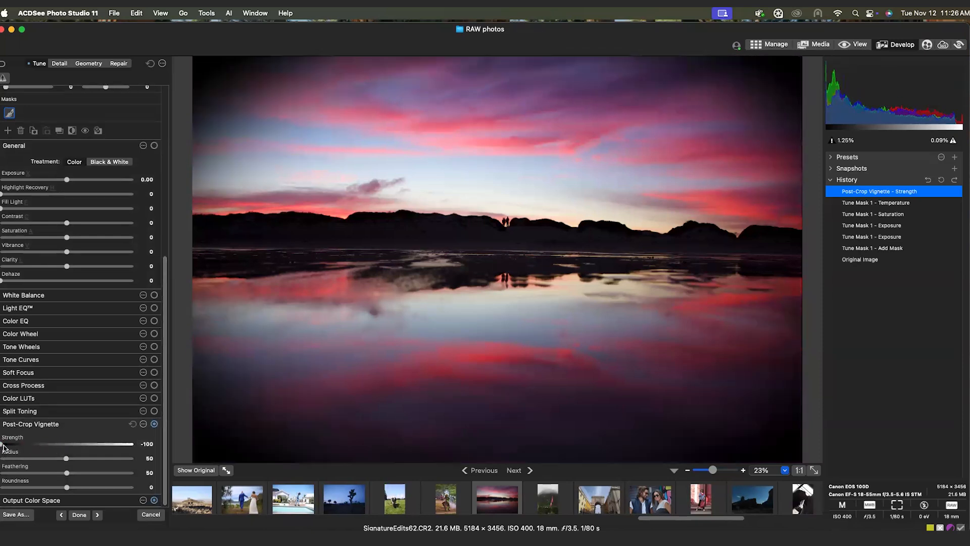
double_click(2, 446)
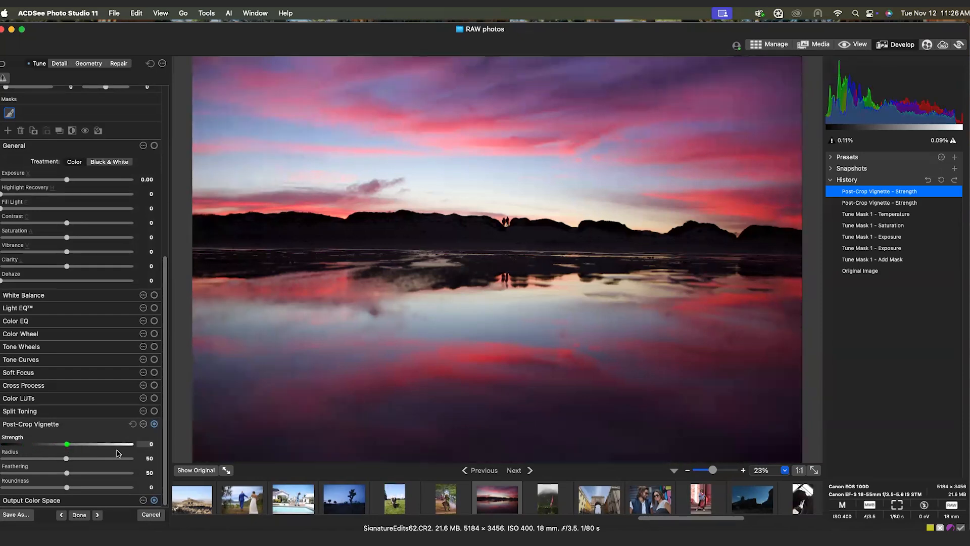
click(53, 451)
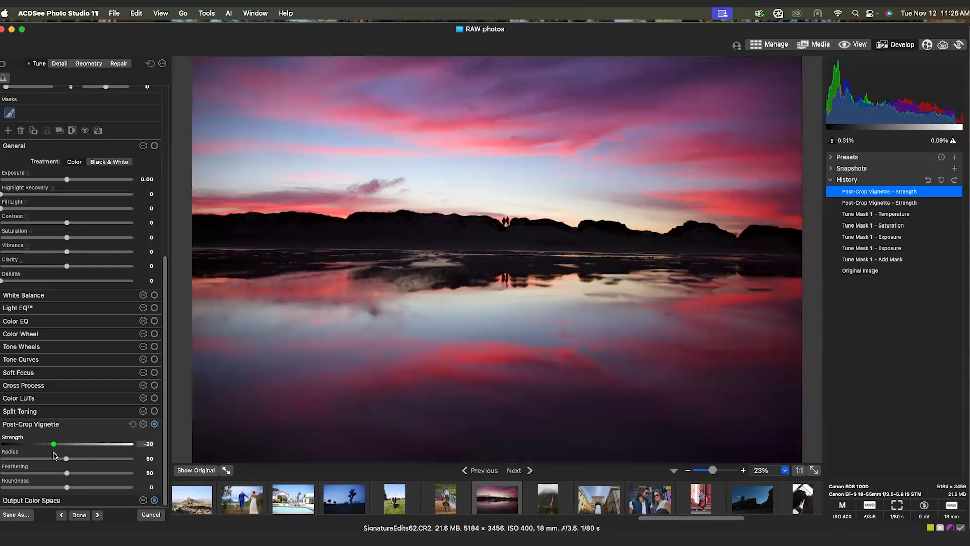
Step: Compare the developed sunset photo with its original and apply the edits
click(179, 470)
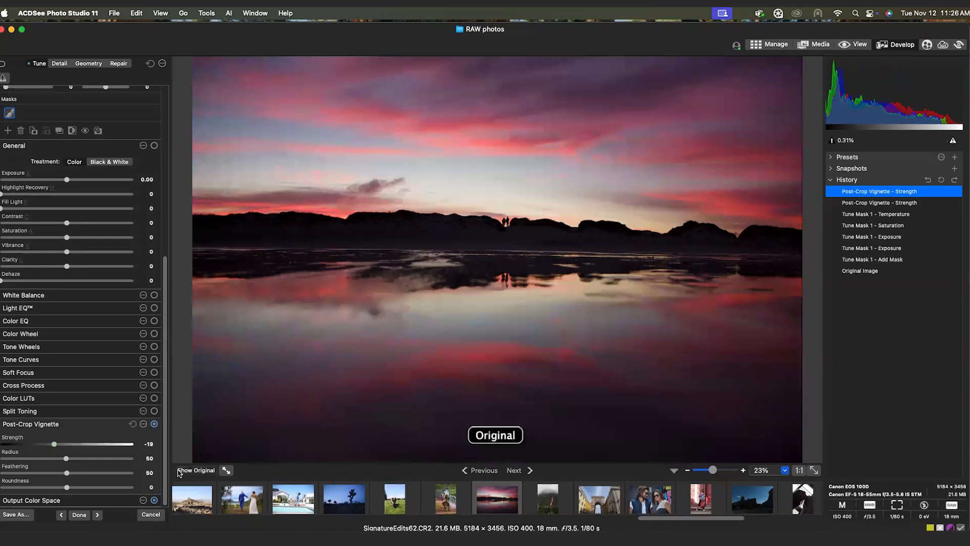
click(178, 470)
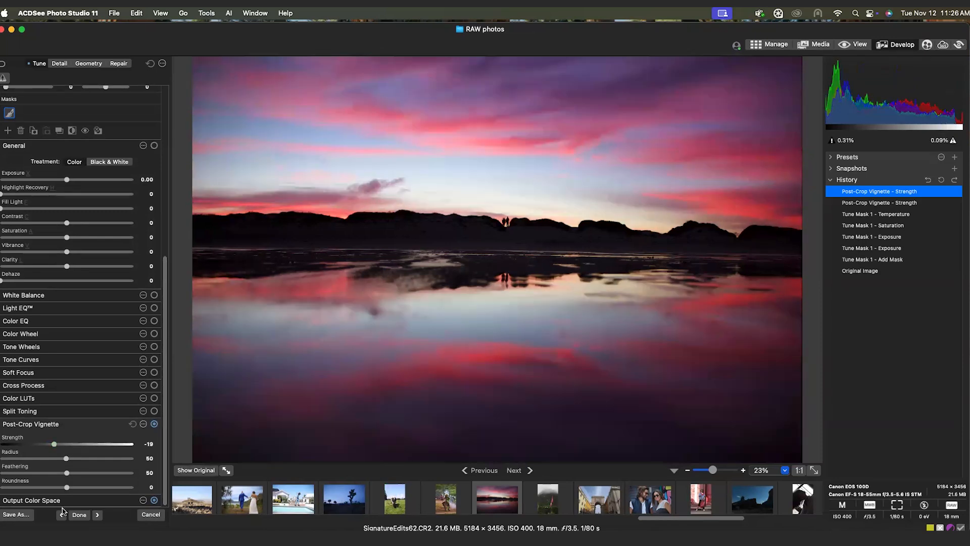
click(84, 515)
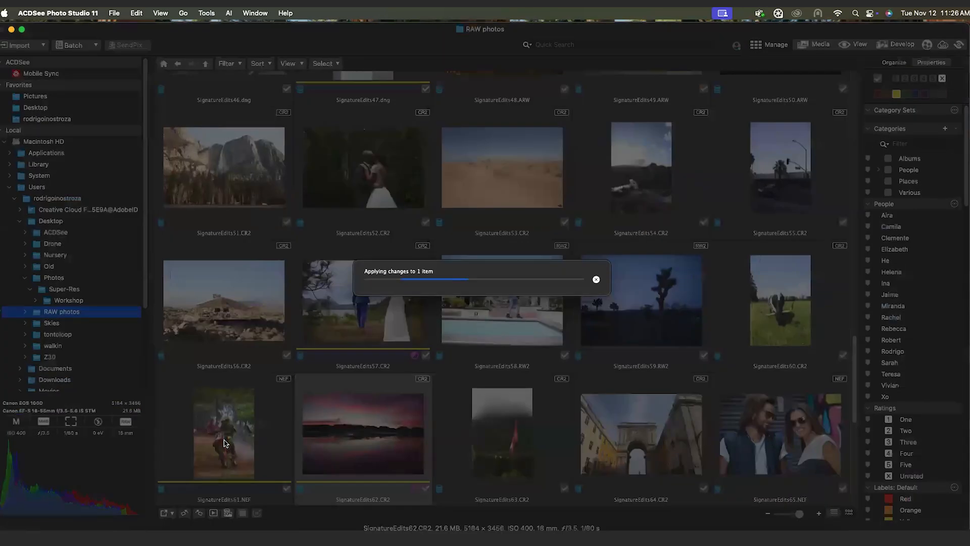
Step: Find the seagull photo SignatureEdits23.ARW in the RAW photos folder and open it for developing
scroll(469, 319, up, 8)
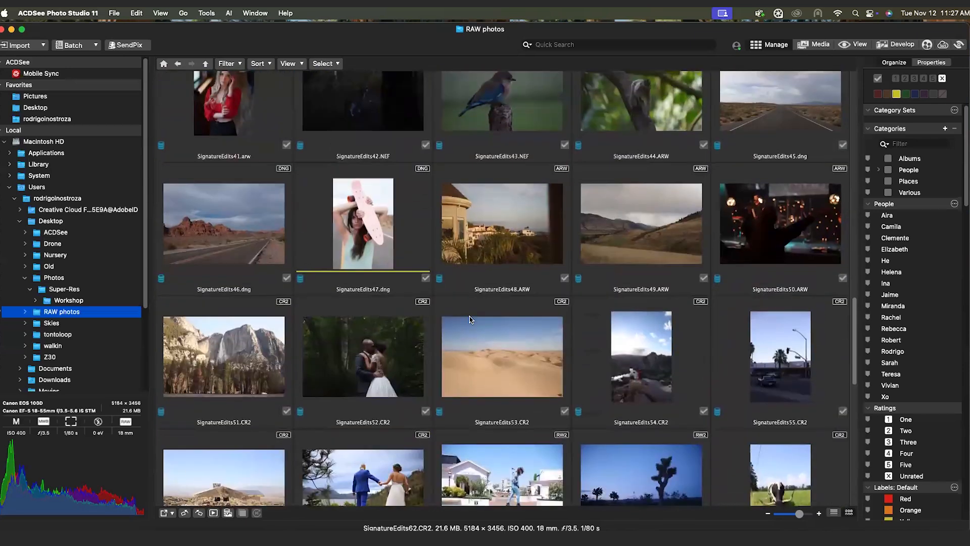
scroll(470, 319, up, 4)
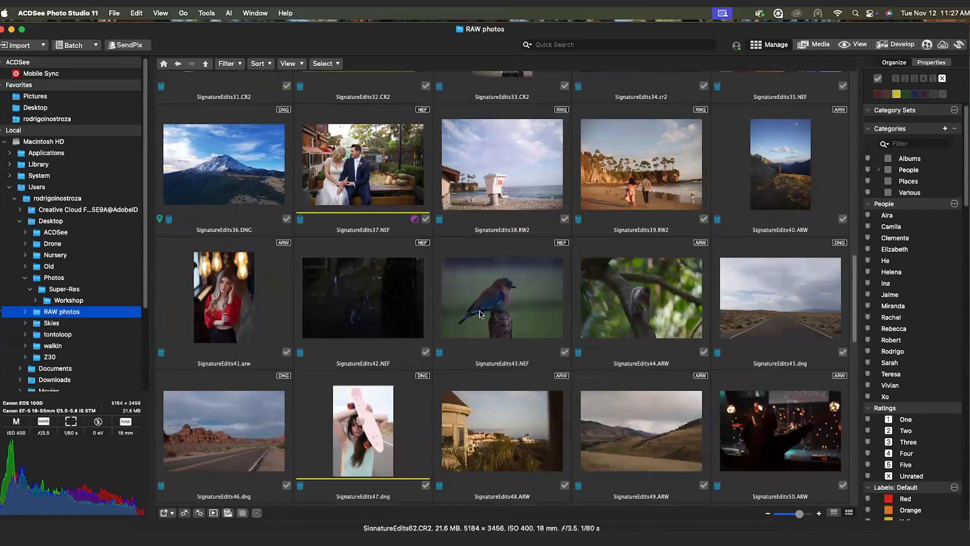
scroll(483, 316, up, 2)
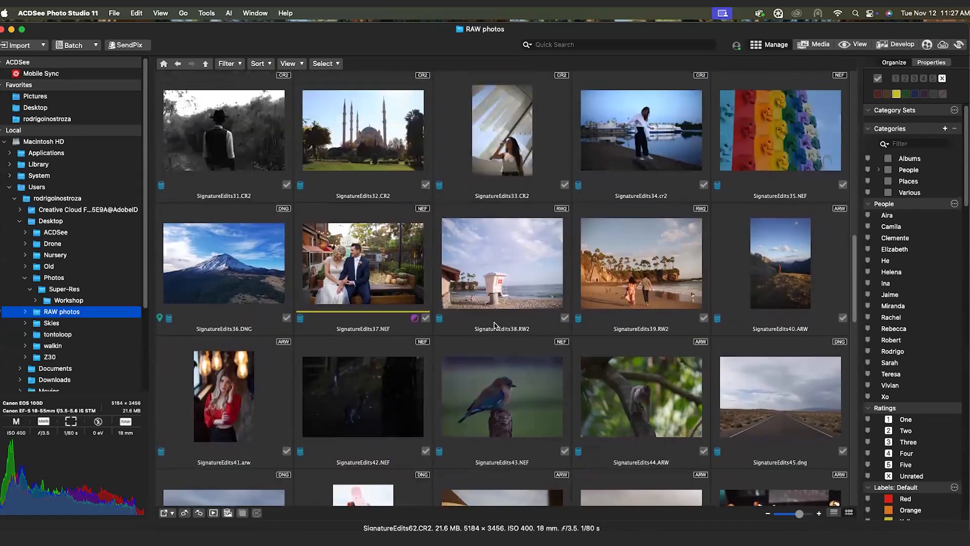
scroll(494, 325, up, 5)
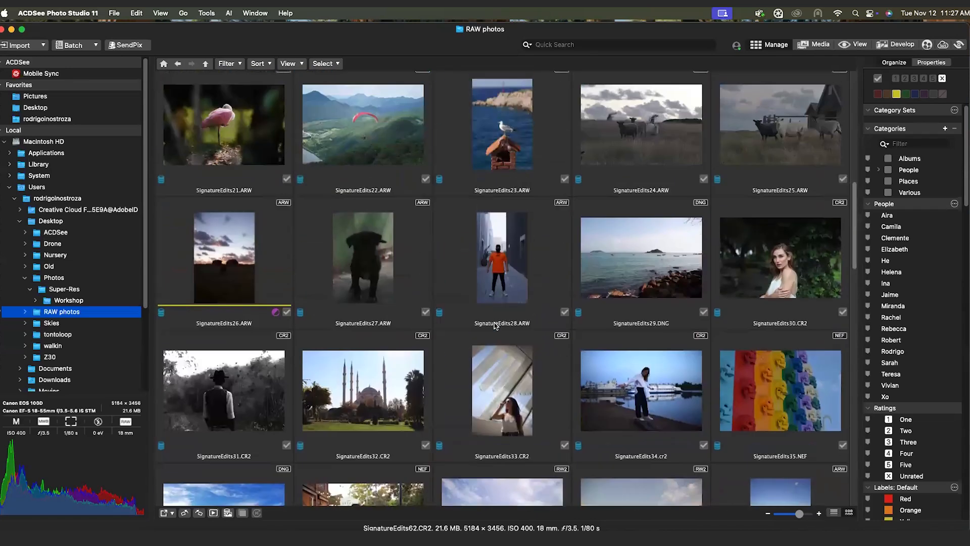
scroll(495, 323, up, 3)
click(507, 260)
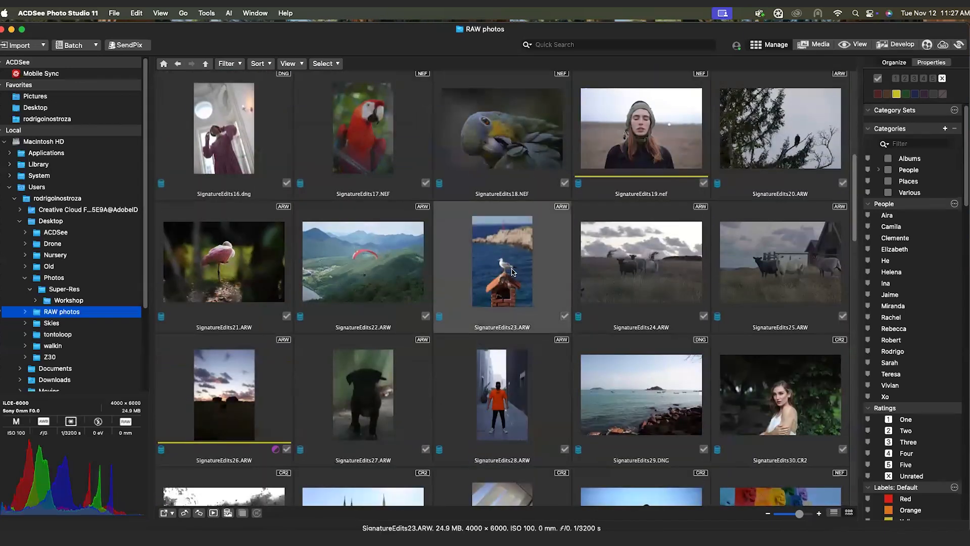
click(899, 44)
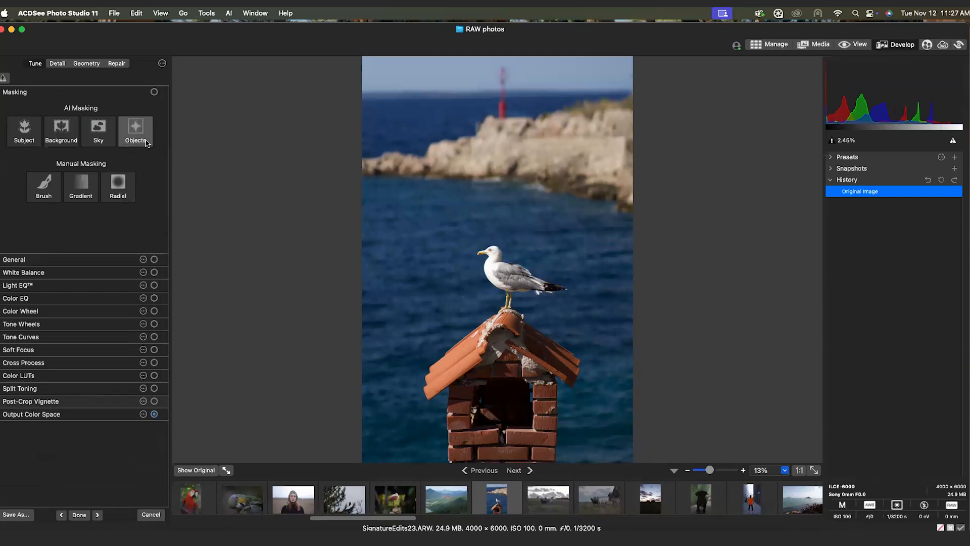
Step: Start an AI Objects mask and undo it, then try an AI Subject mask on the photo and undo that too
click(146, 142)
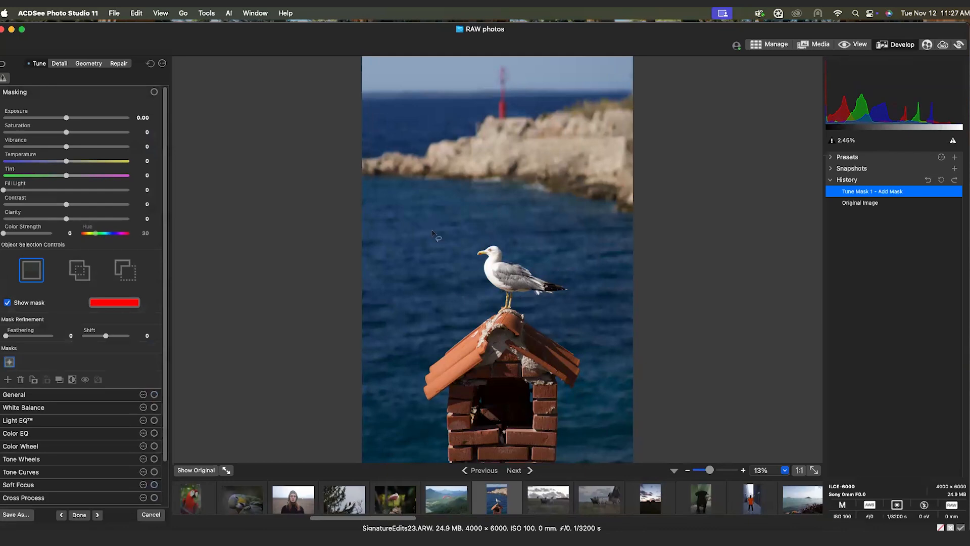
click(2, 64)
click(27, 147)
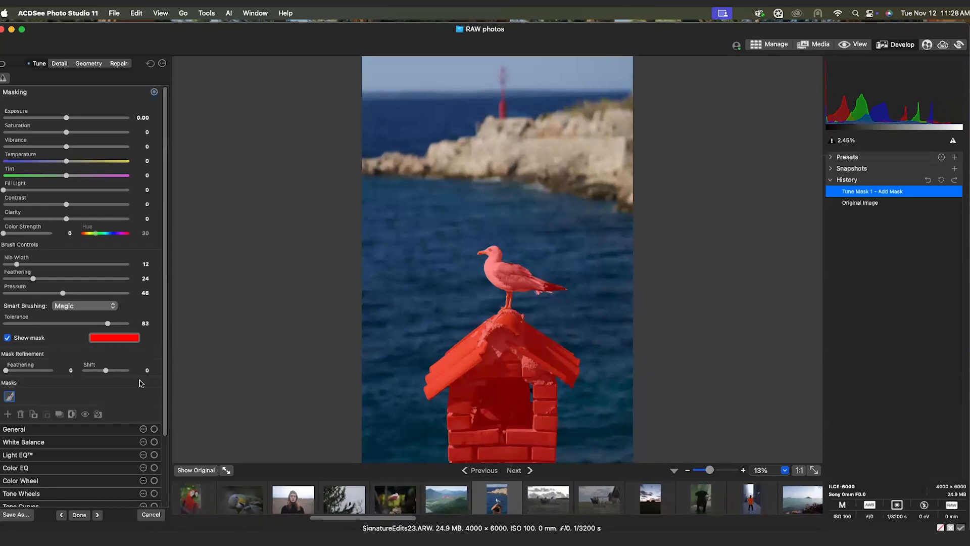
click(2, 65)
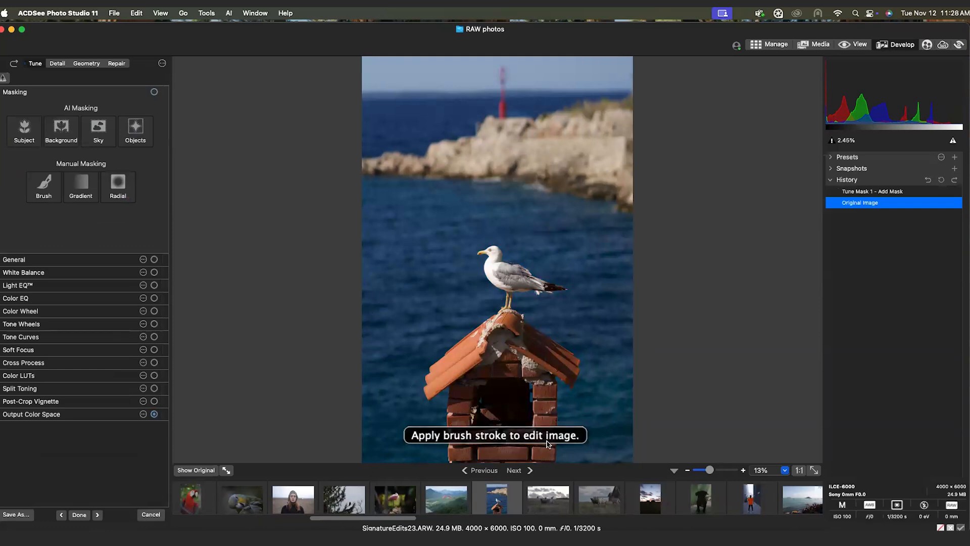
Step: Add an AI Objects mask and outline the seagull to select only the bird
click(137, 137)
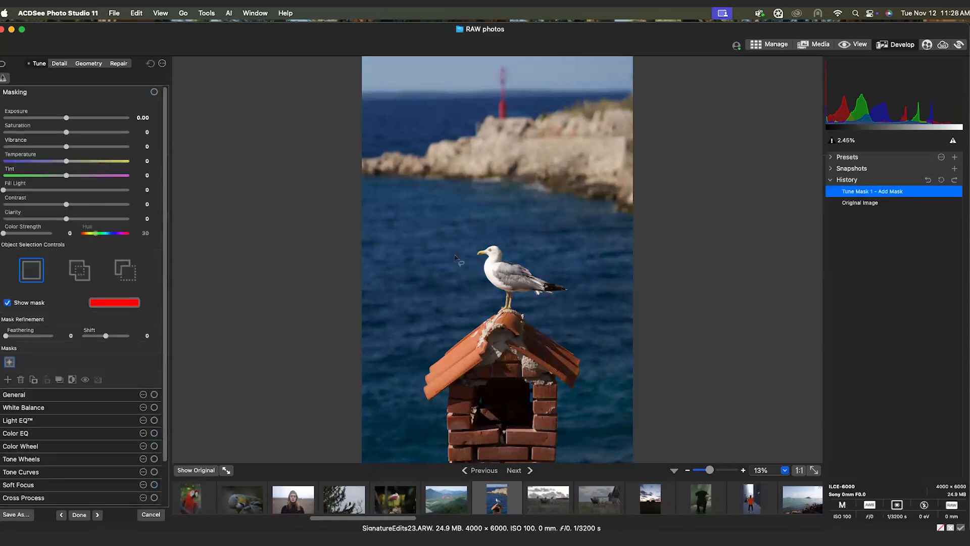
mouse_move(473, 237)
mouse_down()
mouse_move(488, 303)
mouse_move(515, 318)
mouse_move(525, 306)
mouse_move(594, 299)
mouse_move(500, 238)
mouse_up()
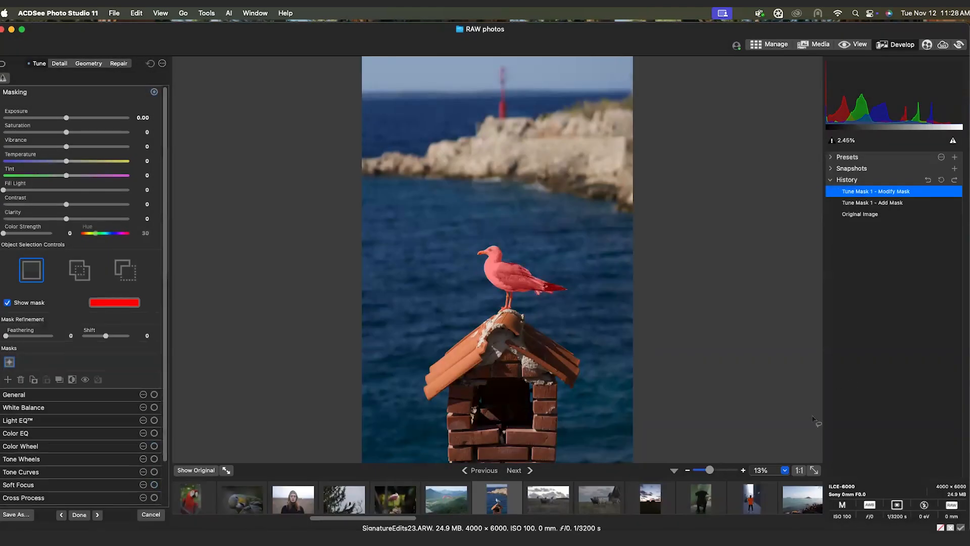
drag(713, 470, 716, 470)
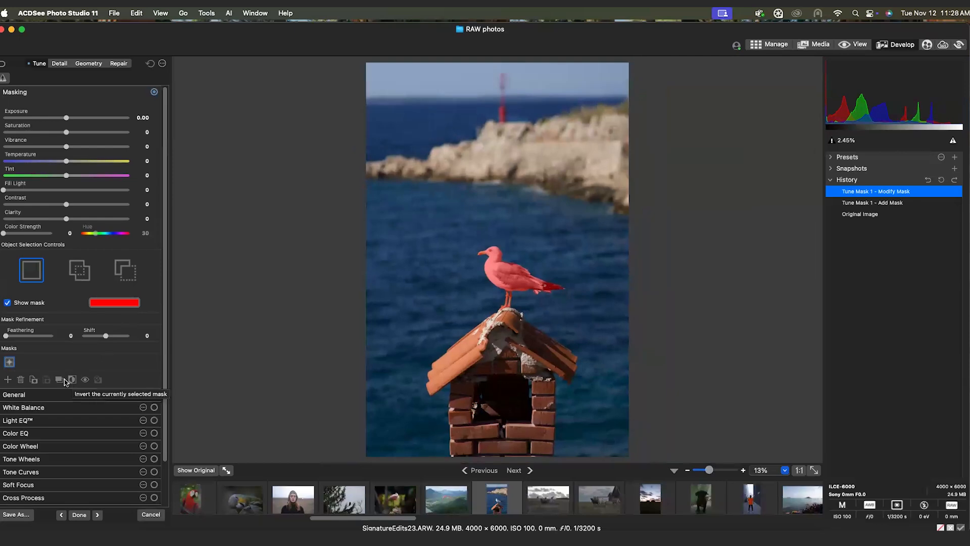
Step: Duplicate the seagull mask and invert the duplicate to cover everything except the bird
click(68, 382)
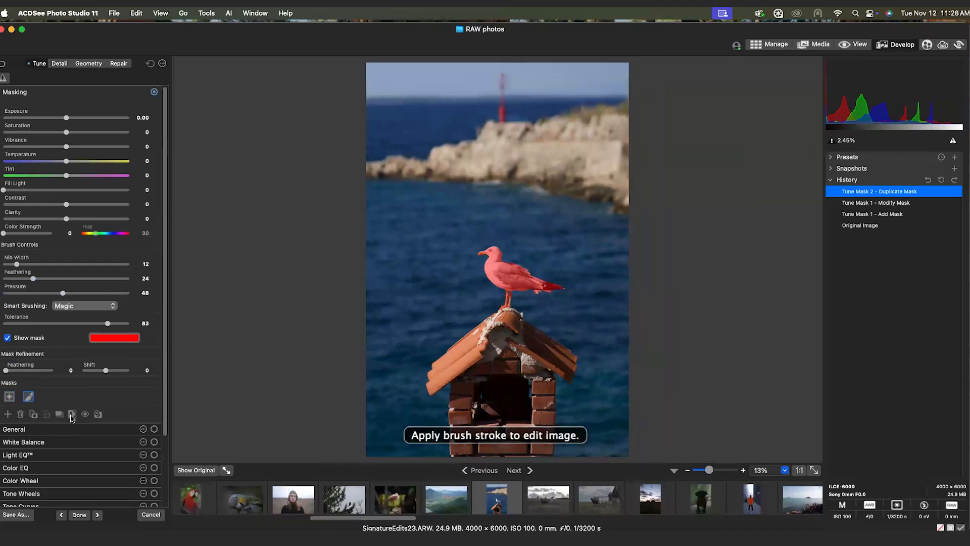
click(72, 414)
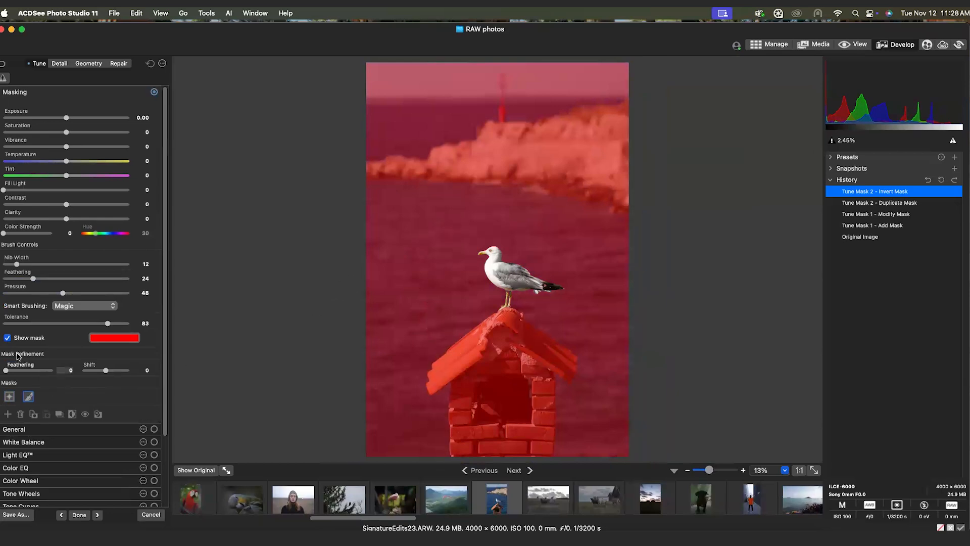
Step: Hide the mask overlay, set the area around the seagull to exposure -0.81 and saturation 14, and compare it with the original photo
click(8, 337)
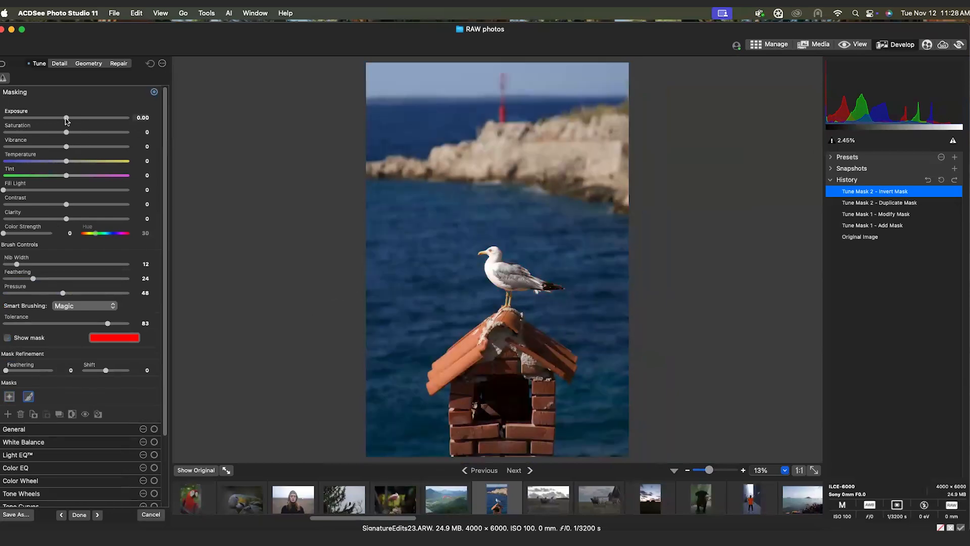
drag(65, 119, 41, 119)
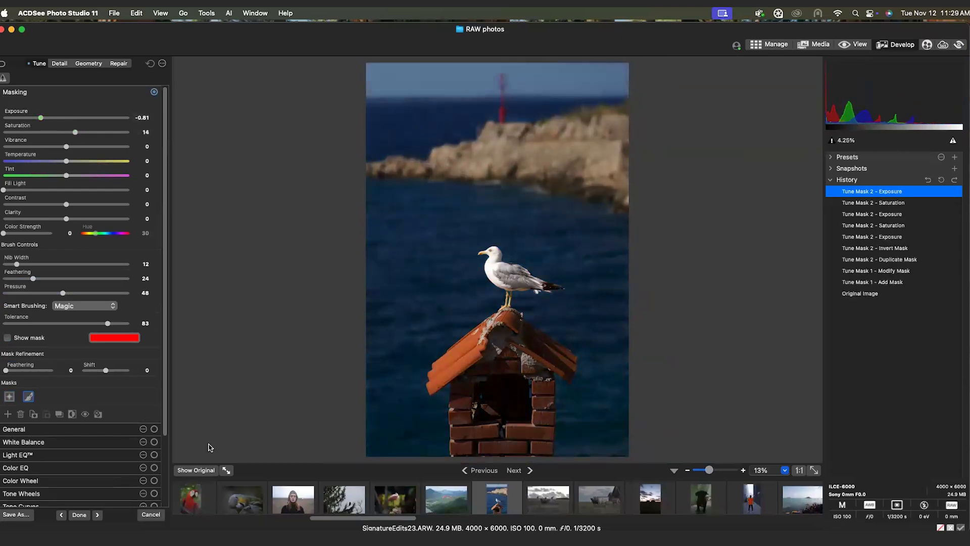
click(200, 474)
click(201, 474)
click(201, 474)
Step: Reset all edits on the seagull photo to defaults and switch to browsing the Photos folder
click(150, 63)
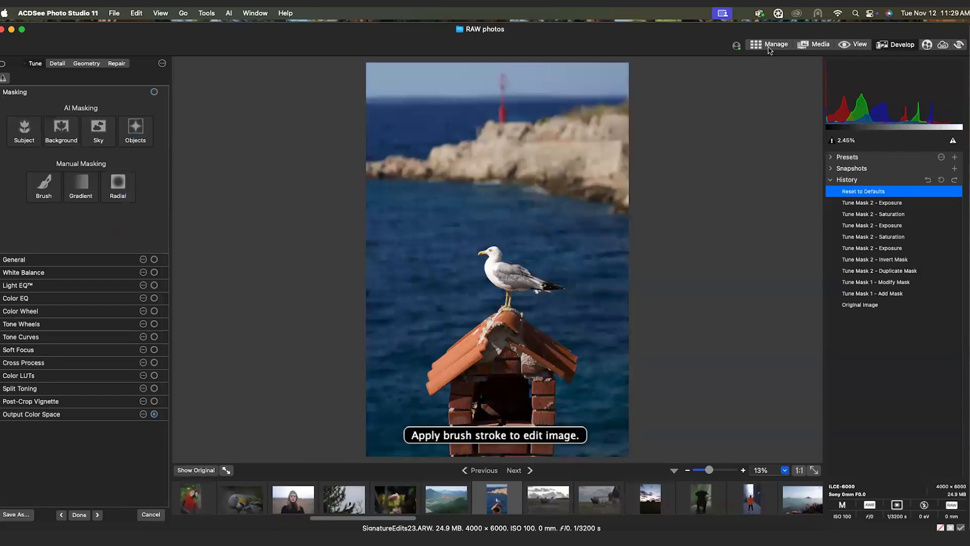
click(768, 48)
scroll(499, 329, up, 5)
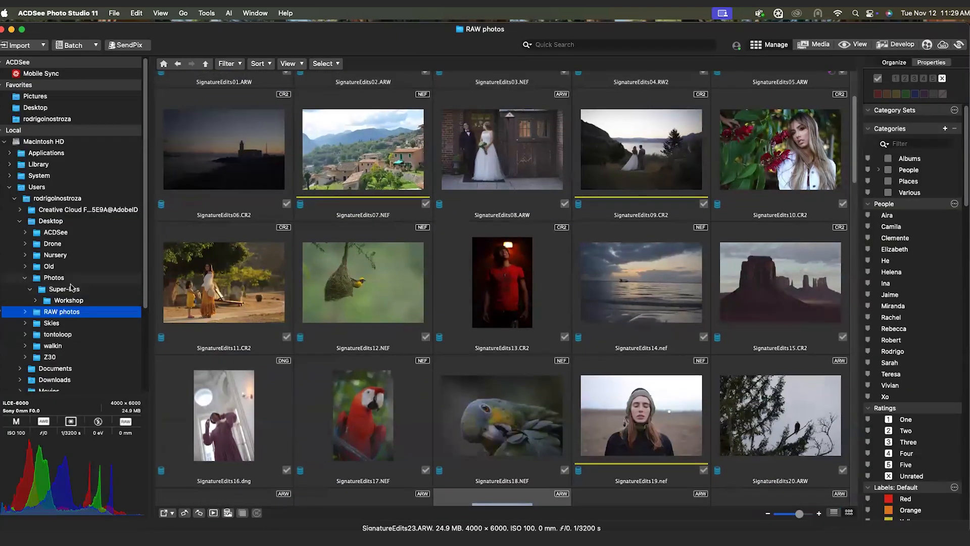
click(71, 279)
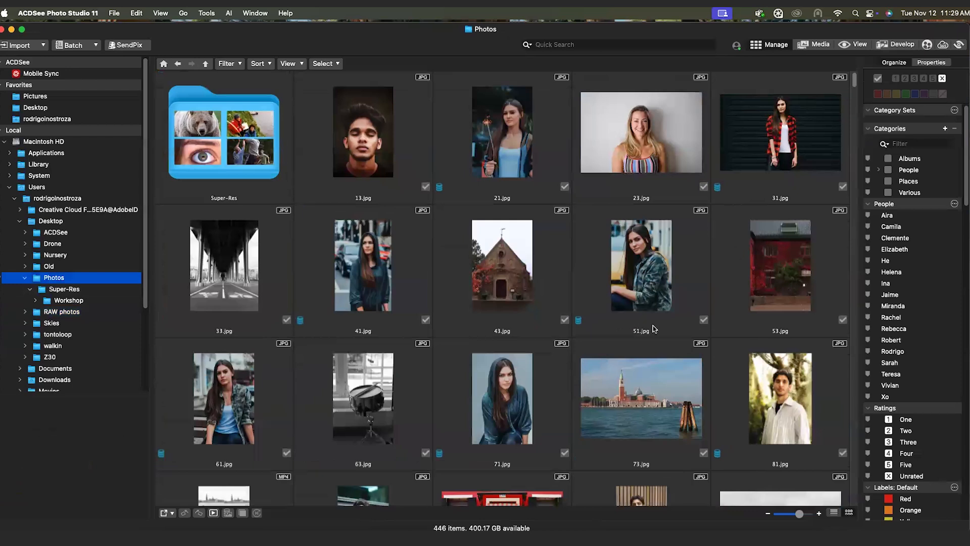
Step: Find the photo 705.jpg of two children flying a kite on a wooden bridge and open it for developing
scroll(655, 329, down, 10)
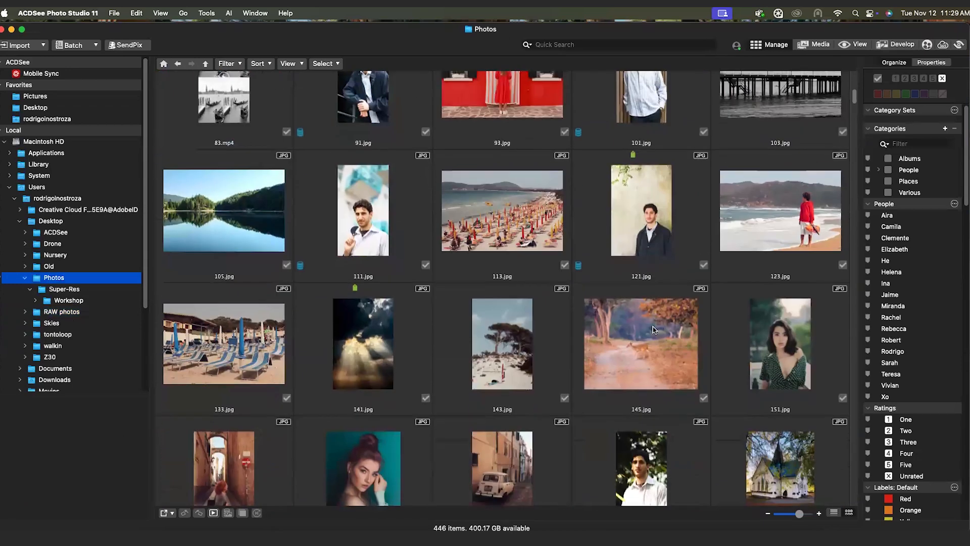
scroll(654, 329, down, 3)
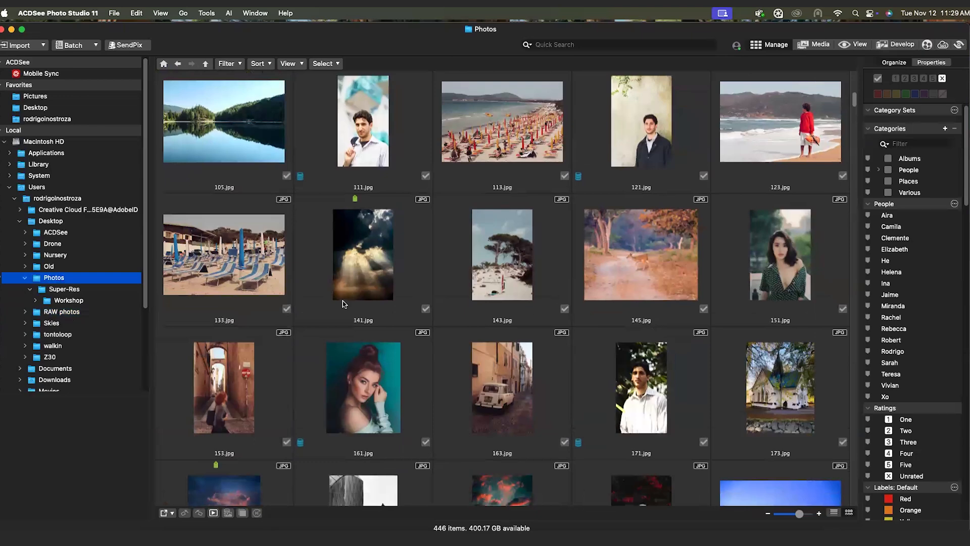
scroll(361, 310, down, 8)
scroll(360, 310, down, 10)
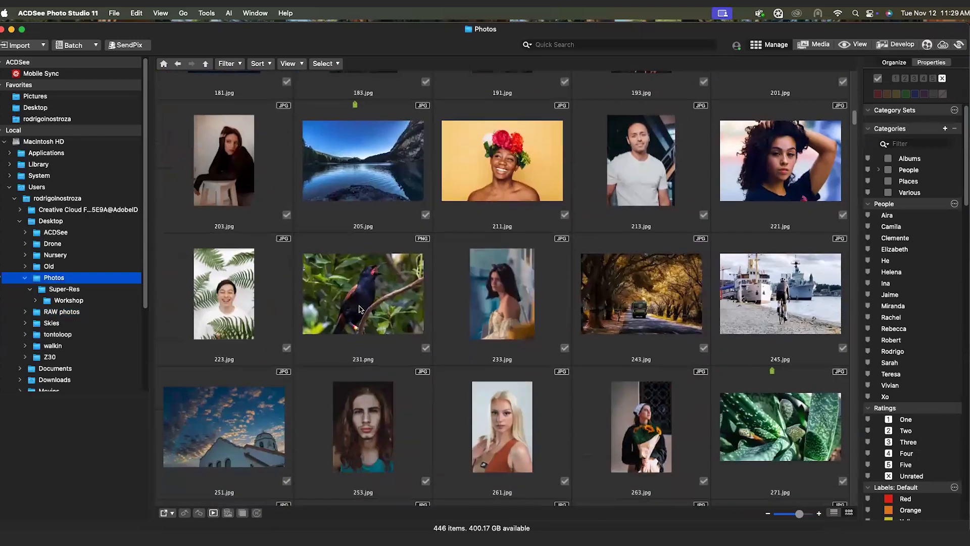
scroll(361, 309, down, 4)
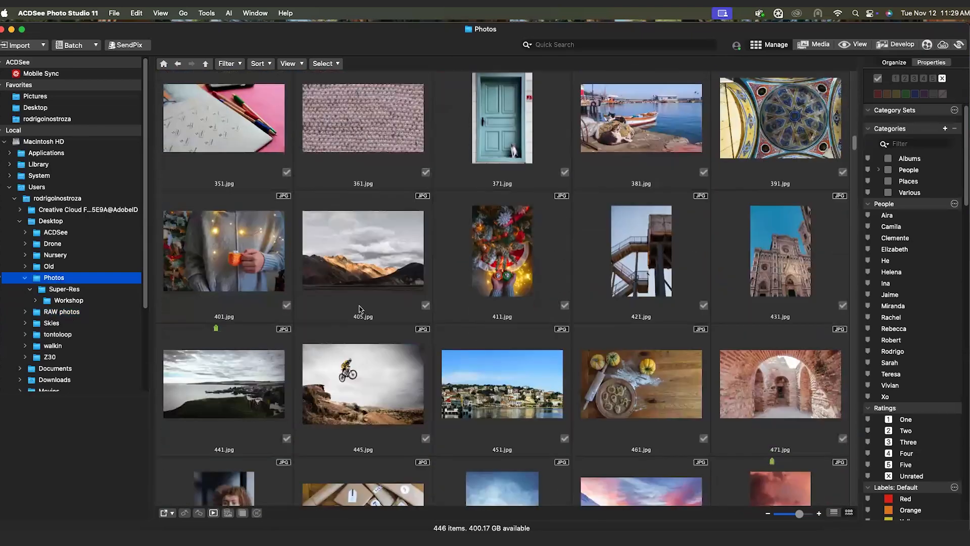
scroll(360, 309, down, 8)
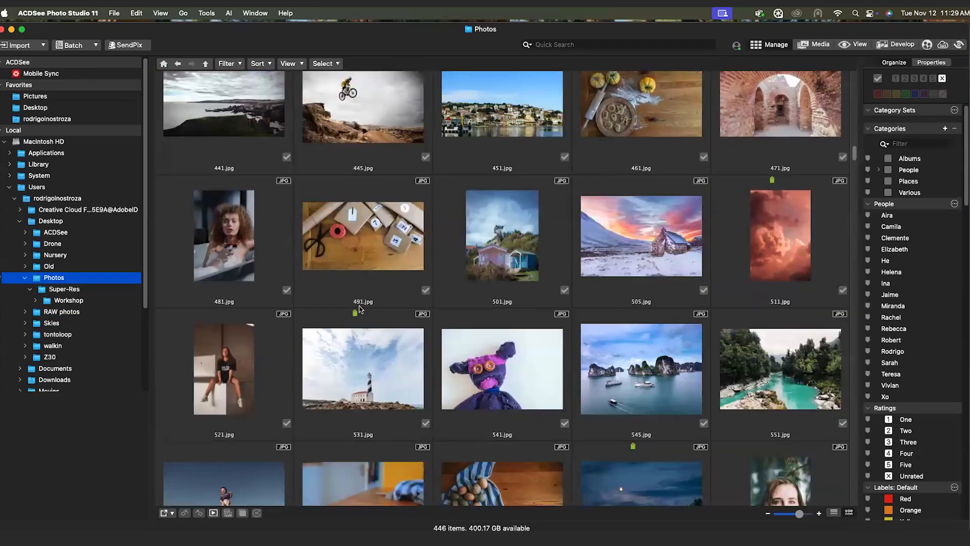
scroll(360, 310, down, 3)
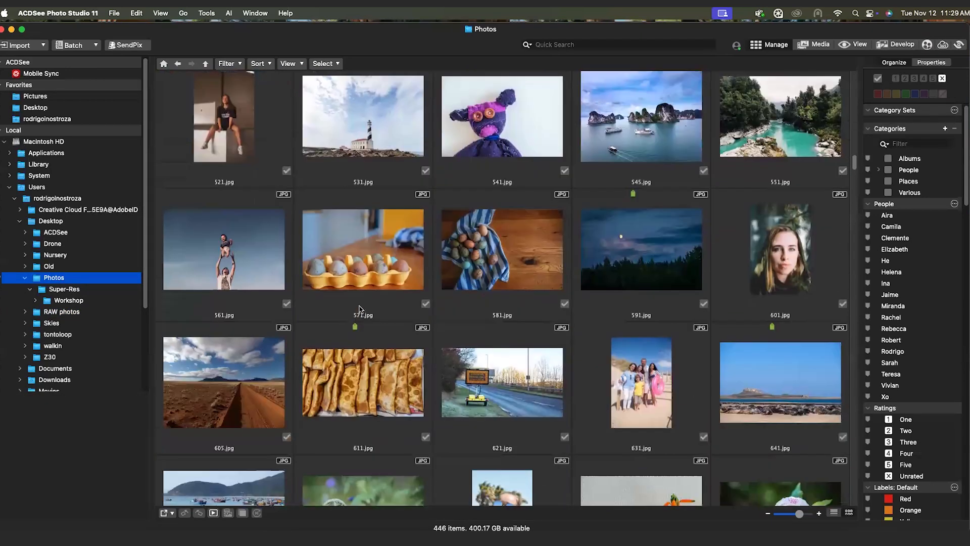
scroll(360, 309, down, 5)
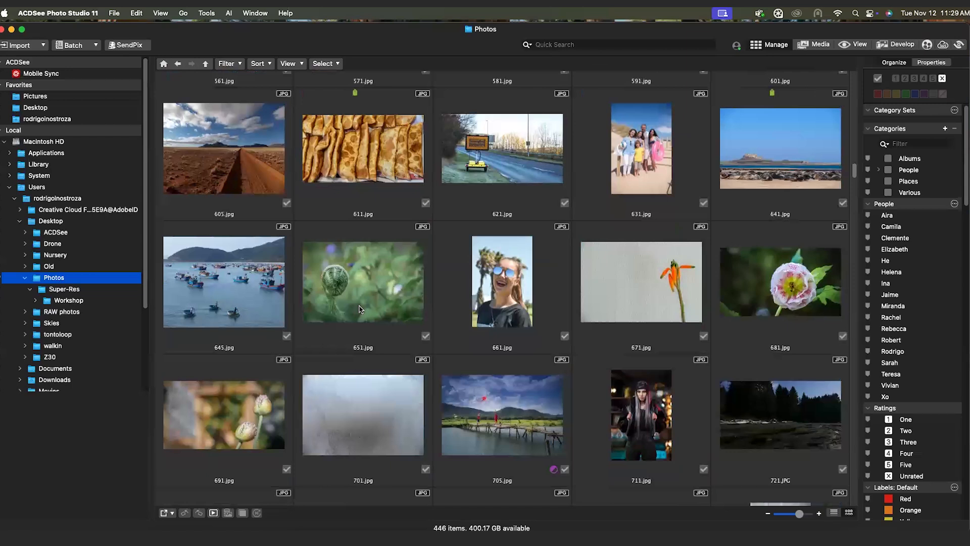
scroll(361, 309, down, 3)
click(499, 267)
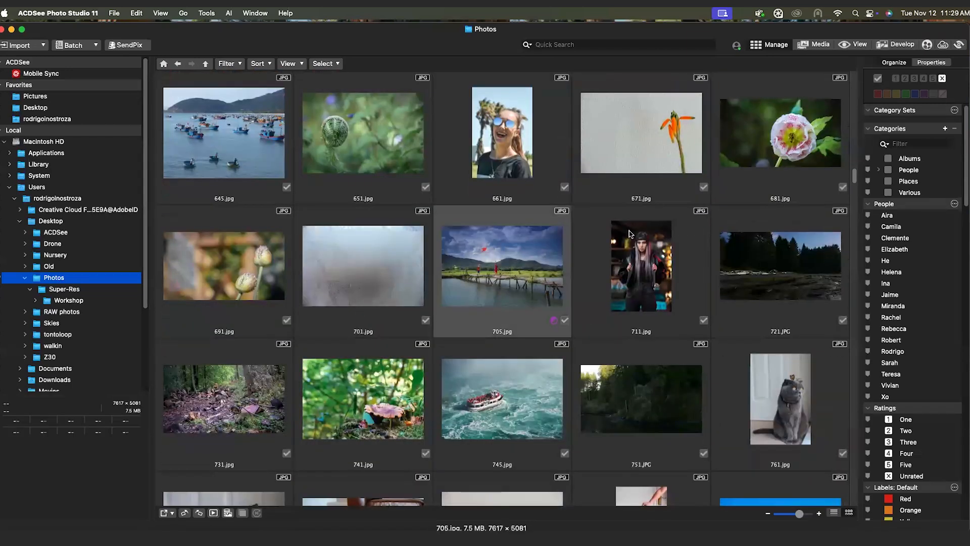
click(889, 48)
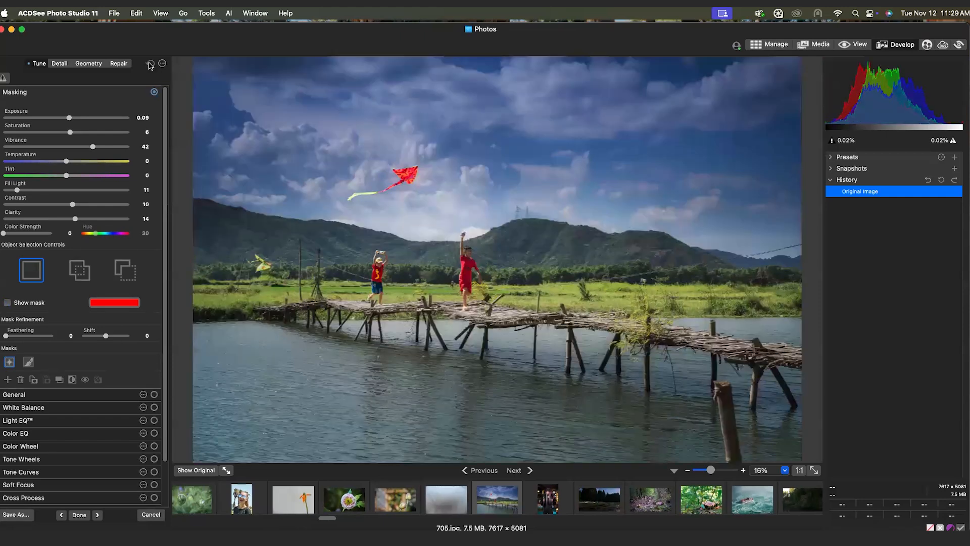
Step: Reset the existing edits on 705.jpg to defaults, return to Manage mode, and reopen the photo for developing
click(150, 64)
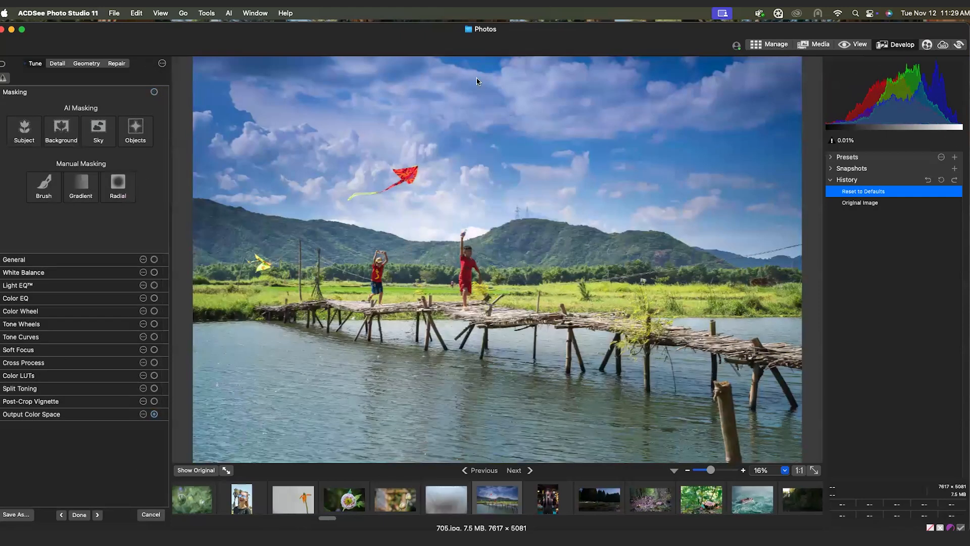
click(773, 46)
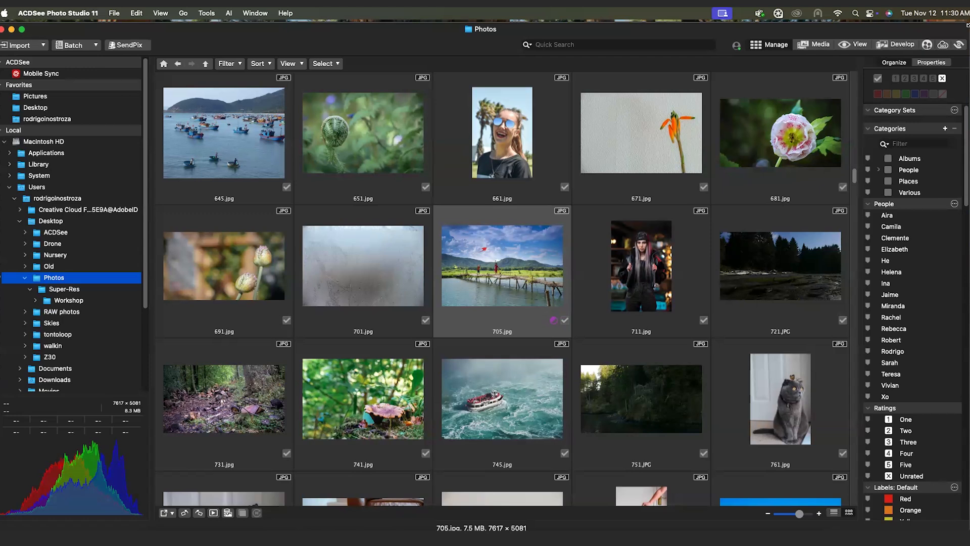
click(898, 44)
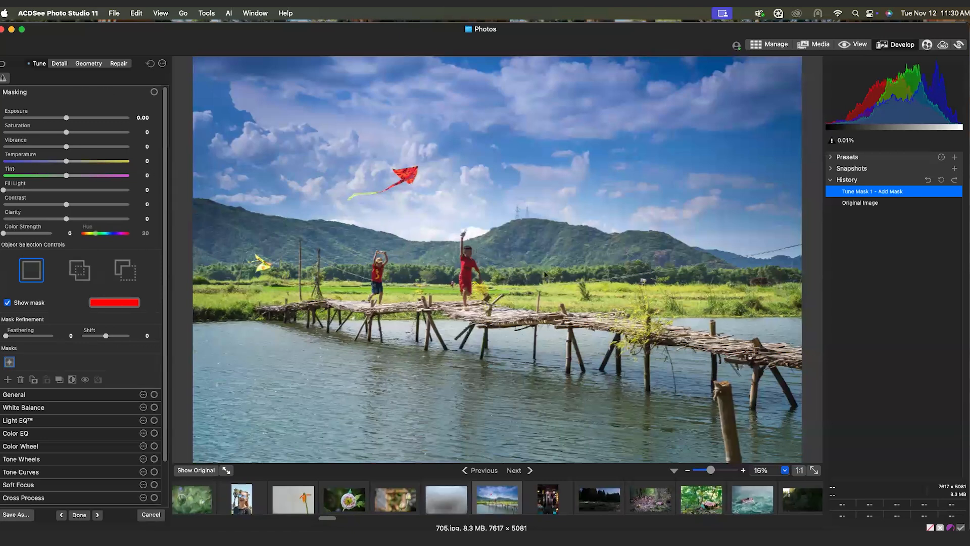
Step: Add an AI Objects mask and outline the child with the raised arm to select only that figure
drag(716, 471, 719, 471)
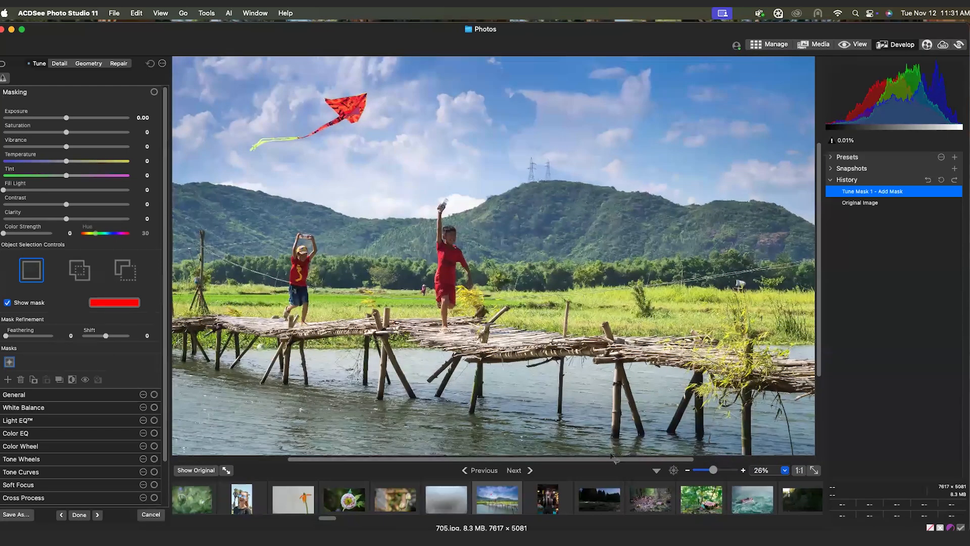
drag(611, 459, 587, 459)
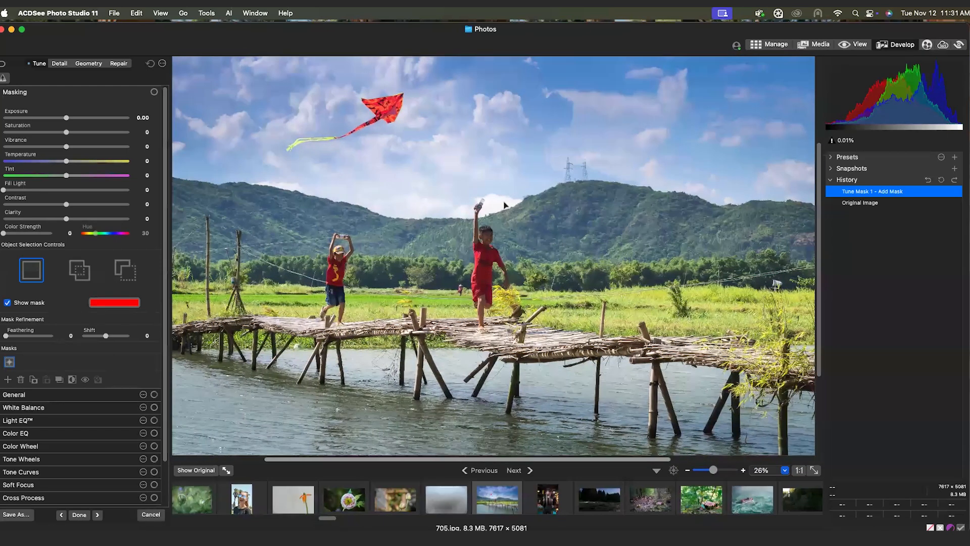
mouse_move(491, 208)
mouse_down()
mouse_move(465, 200)
mouse_move(468, 236)
mouse_up()
mouse_move(467, 278)
mouse_down()
mouse_move(470, 322)
mouse_move(489, 338)
mouse_move(499, 302)
mouse_move(517, 293)
mouse_move(516, 271)
mouse_up()
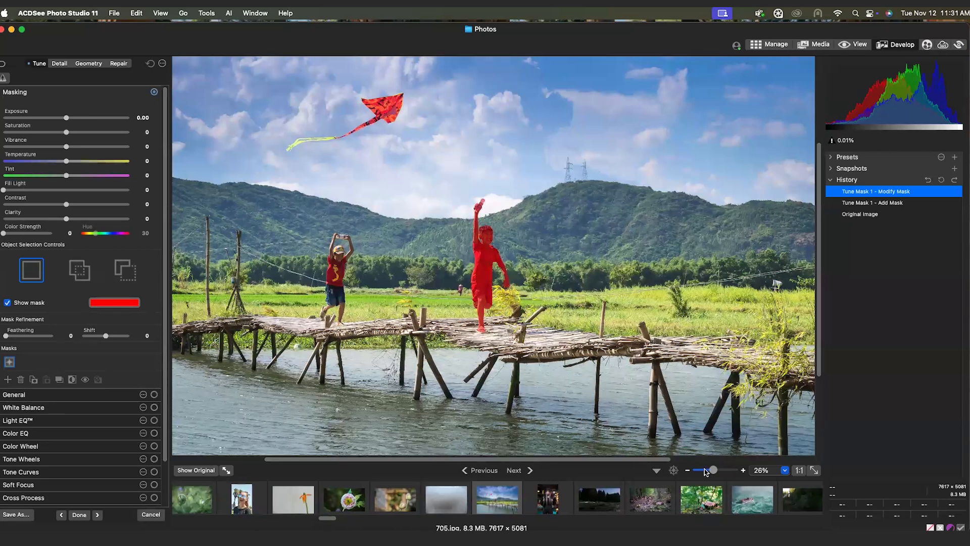
Step: Add the second child and the red kite with its tail to the current object mask
drag(706, 472, 720, 474)
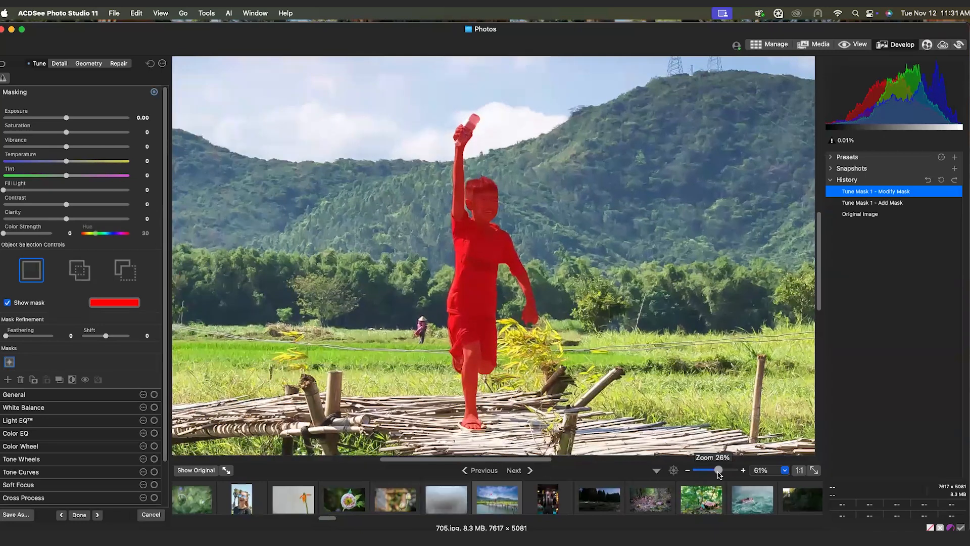
drag(720, 473, 714, 471)
drag(590, 459, 554, 460)
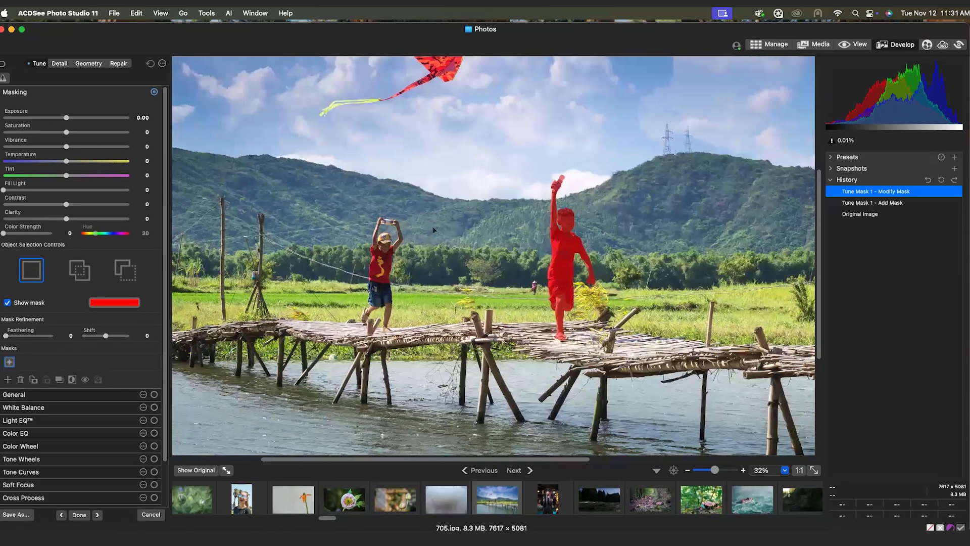
click(79, 279)
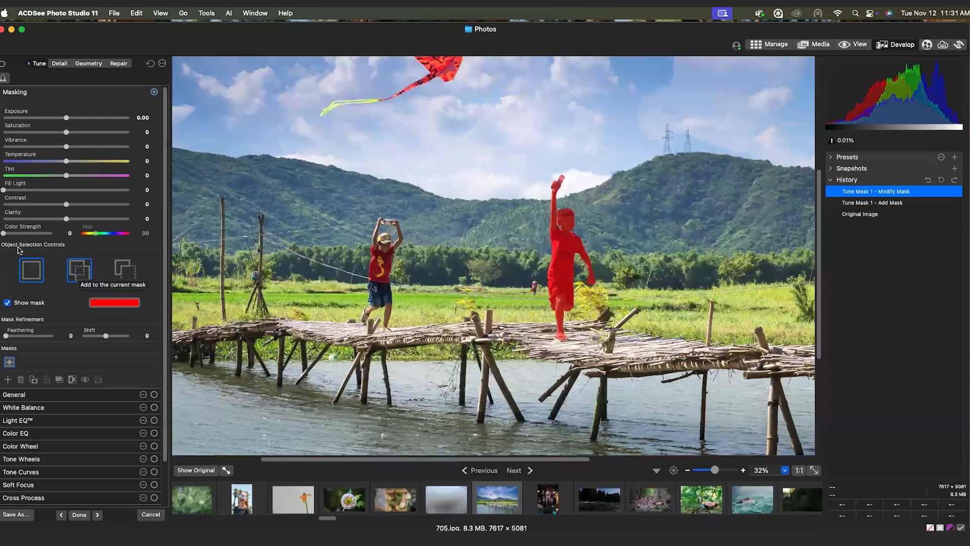
click(85, 276)
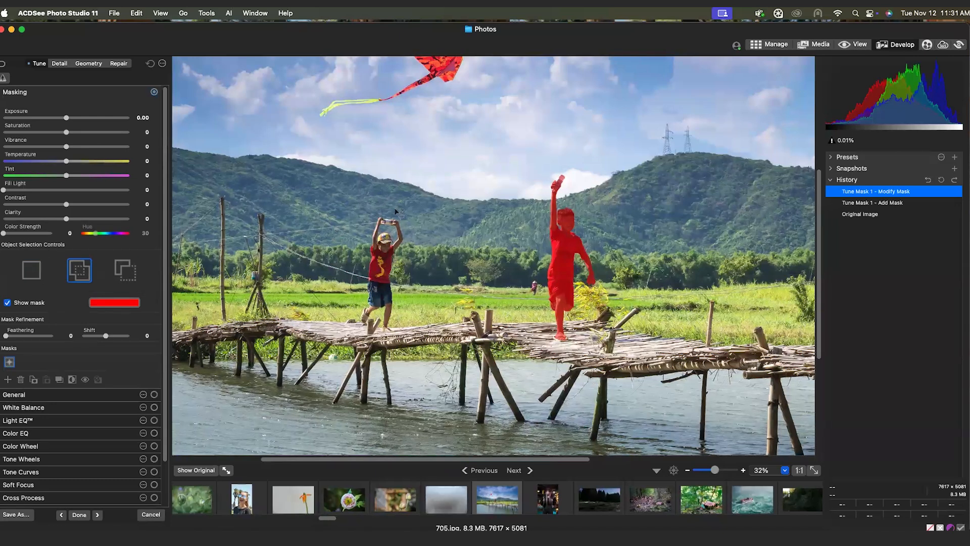
mouse_move(361, 265)
mouse_down()
mouse_move(348, 319)
mouse_move(355, 331)
mouse_move(399, 320)
mouse_move(413, 253)
mouse_up()
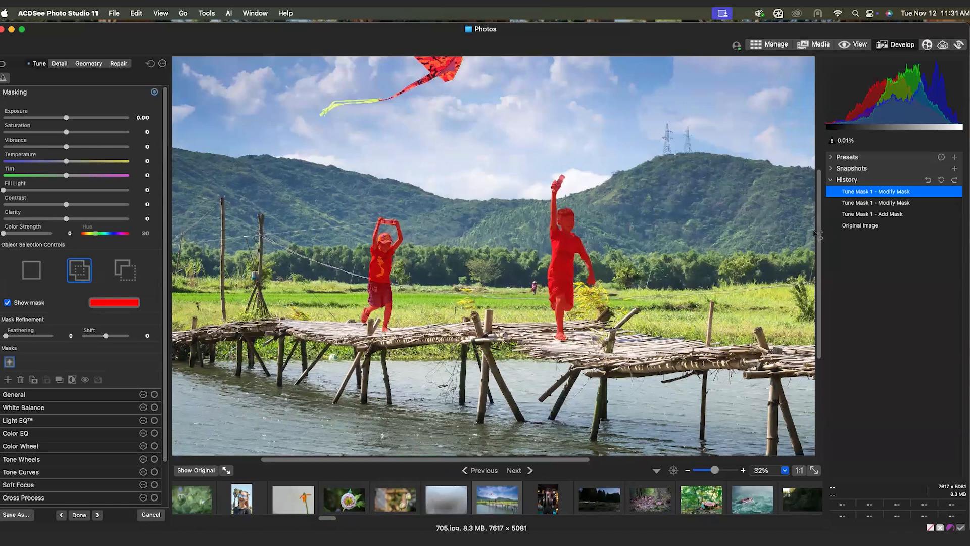
scroll(817, 234, up, 2)
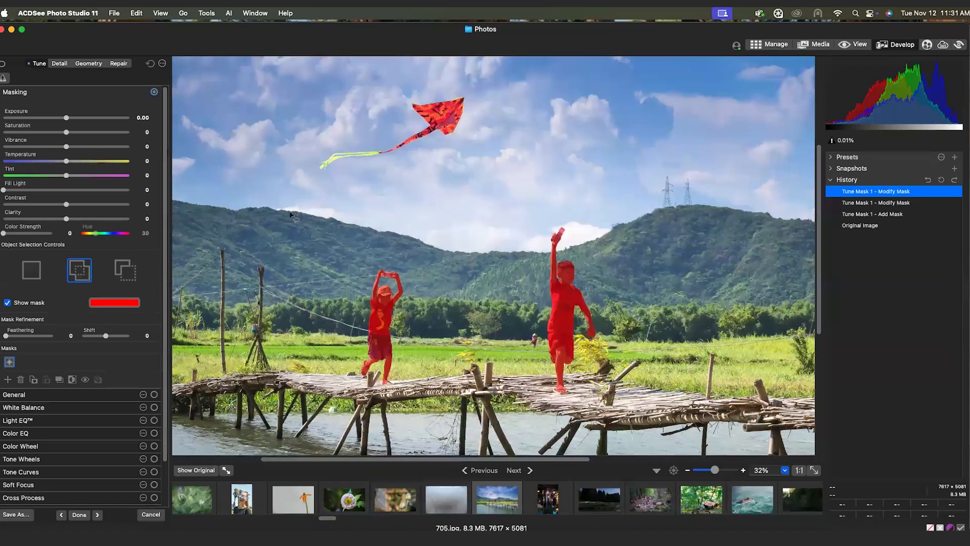
mouse_move(329, 182)
mouse_down()
mouse_move(450, 150)
mouse_move(491, 105)
mouse_move(489, 93)
mouse_move(412, 86)
mouse_move(341, 127)
mouse_move(304, 166)
mouse_move(335, 182)
mouse_up()
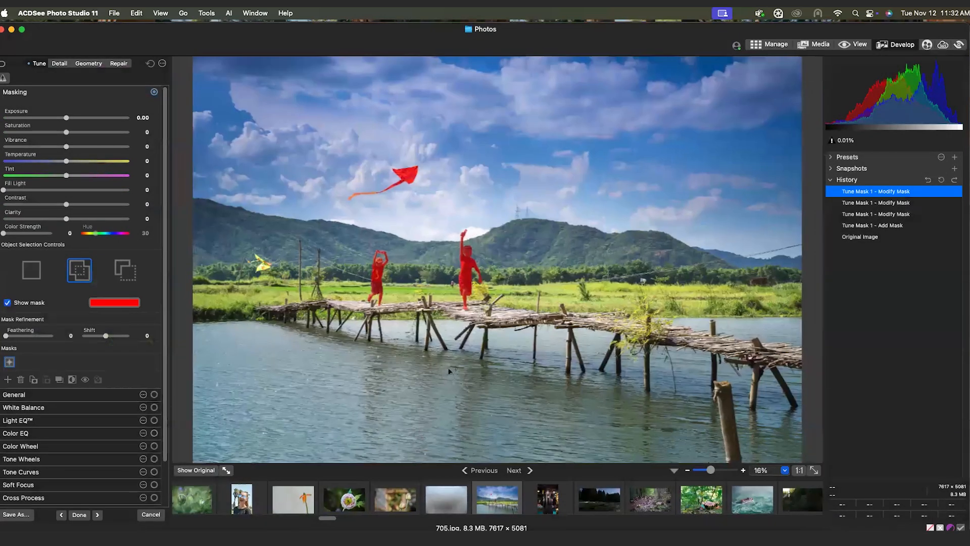
Step: Try an exposure change on the mask of the children and kite, and create an inverted duplicate covering everything else
mouse_move(66, 118)
mouse_down()
mouse_move(121, 116)
mouse_move(3, 118)
mouse_move(174, 111)
mouse_move(1, 115)
mouse_move(76, 122)
mouse_move(66, 123)
mouse_up()
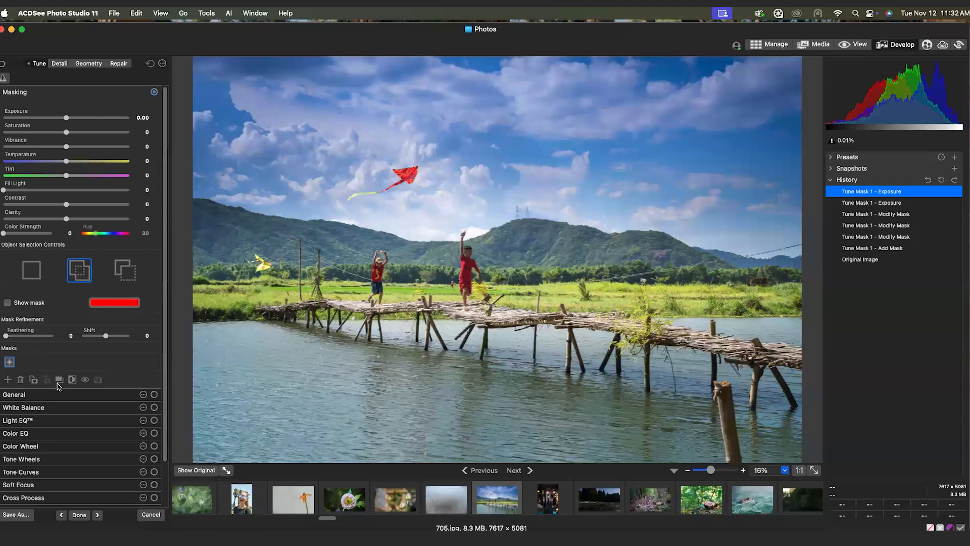
click(60, 381)
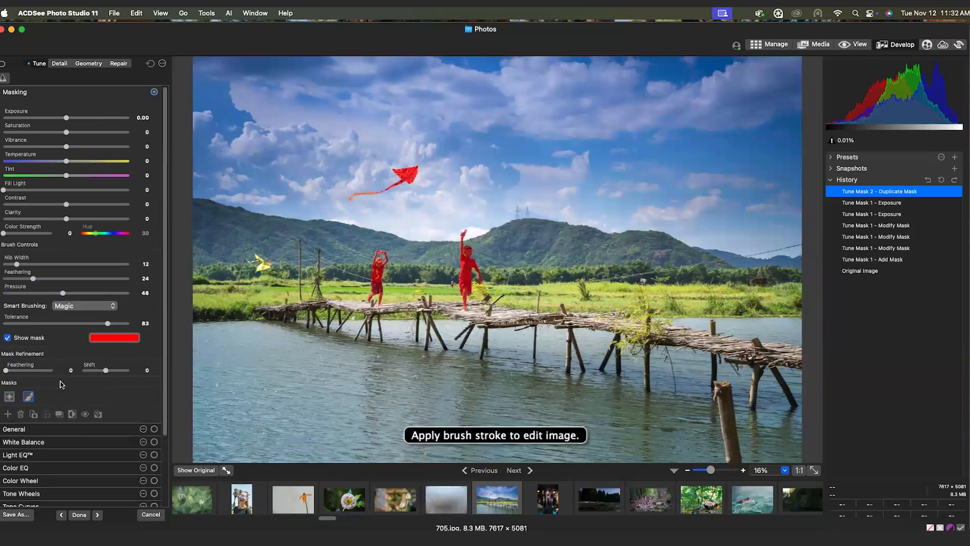
click(72, 414)
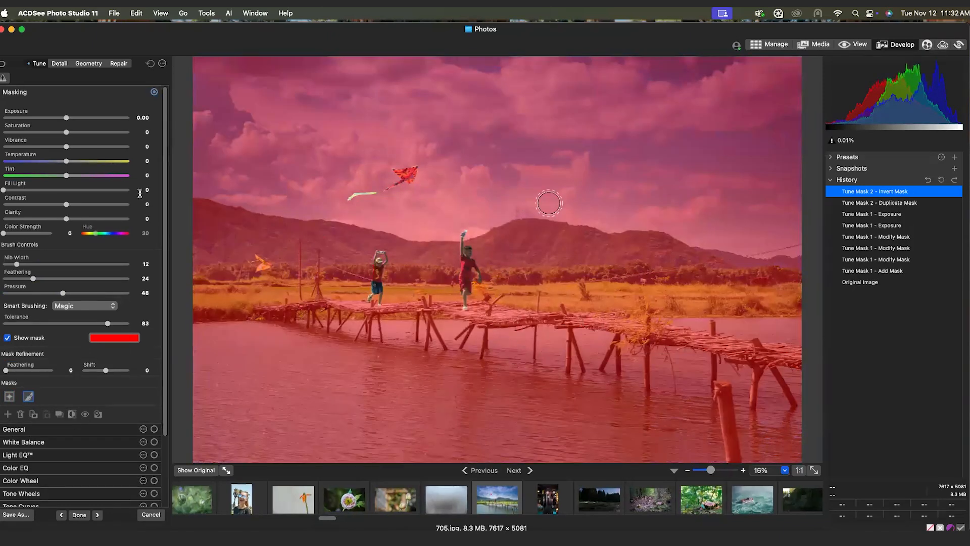
Step: Hide the mask overlay and turn the surroundings black and white by setting the inverted mask's saturation to -100
click(8, 337)
drag(66, 132, 3, 132)
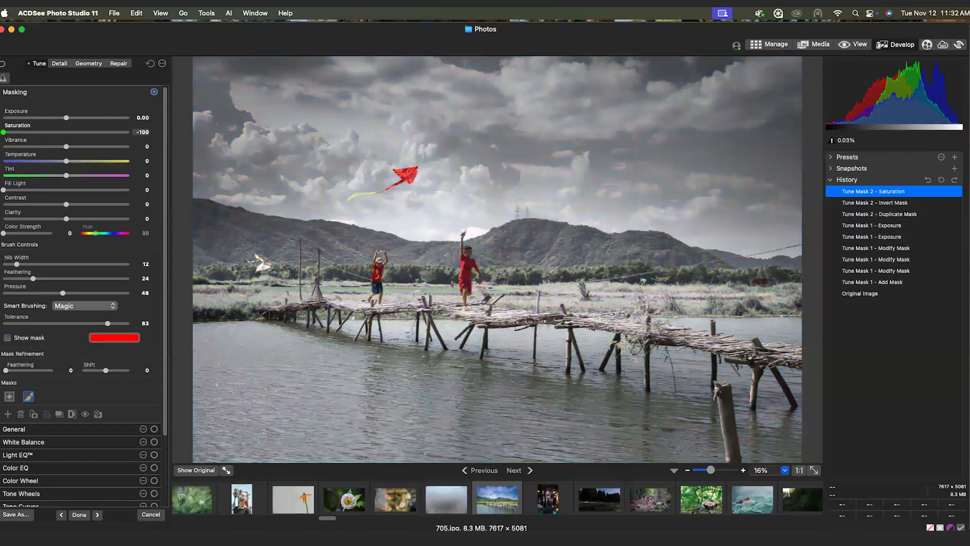
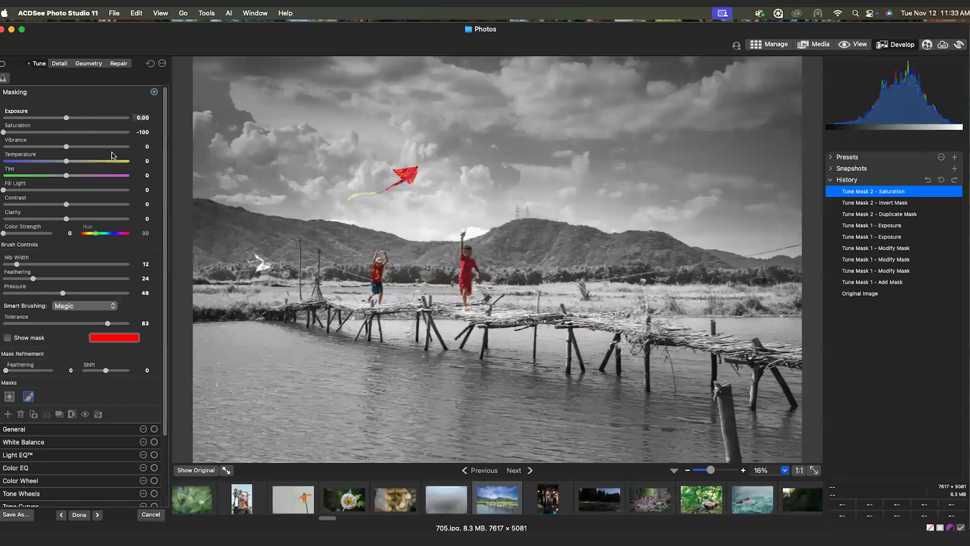
Step: Set the inverted mask to exposure -0.24, saturation -14 and clarity -8 for subtly muted surroundings
drag(3, 132, 54, 132)
drag(66, 219, 62, 219)
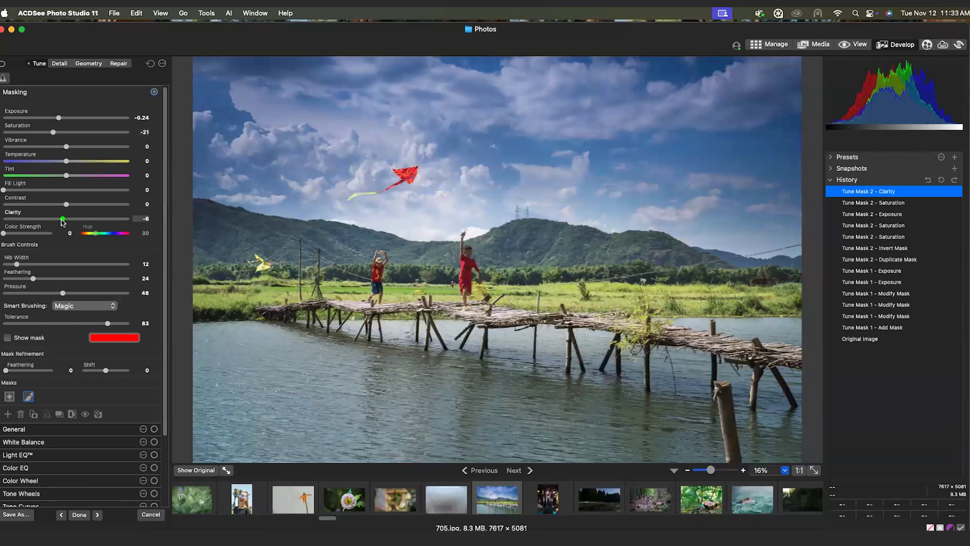
drag(53, 132, 57, 134)
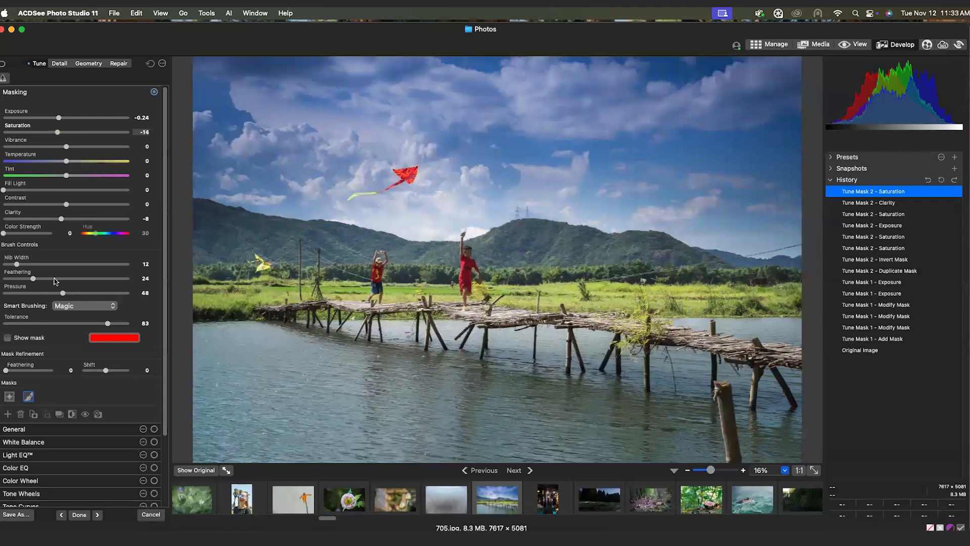
Step: Select the mask of the children and kite, raise its vibrance to 16 and hide the mask overlay
click(9, 396)
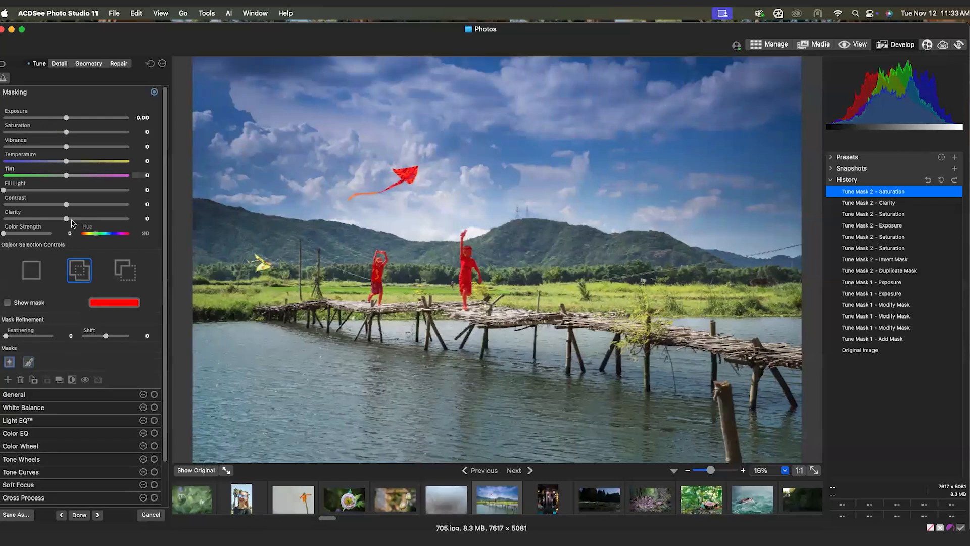
drag(66, 147, 79, 147)
click(7, 302)
click(7, 303)
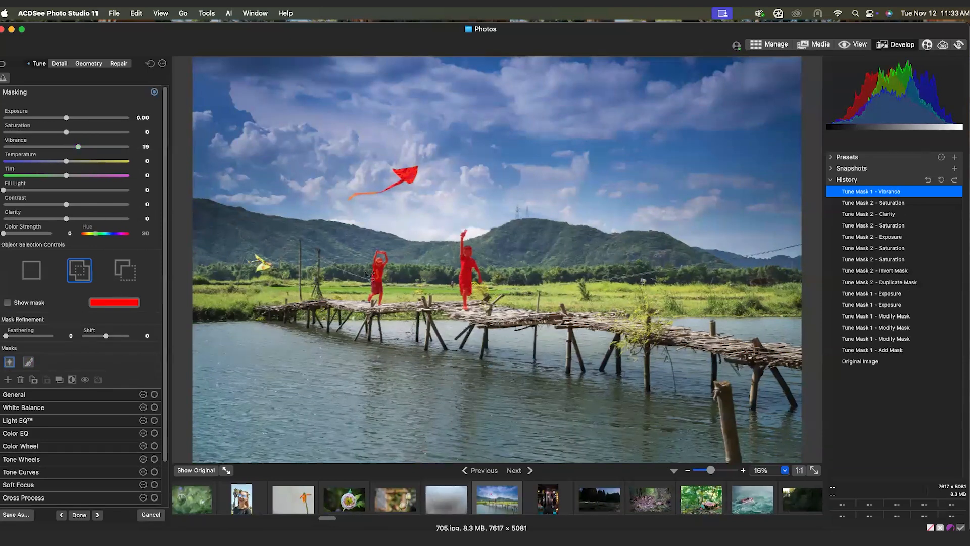
drag(74, 150, 72, 150)
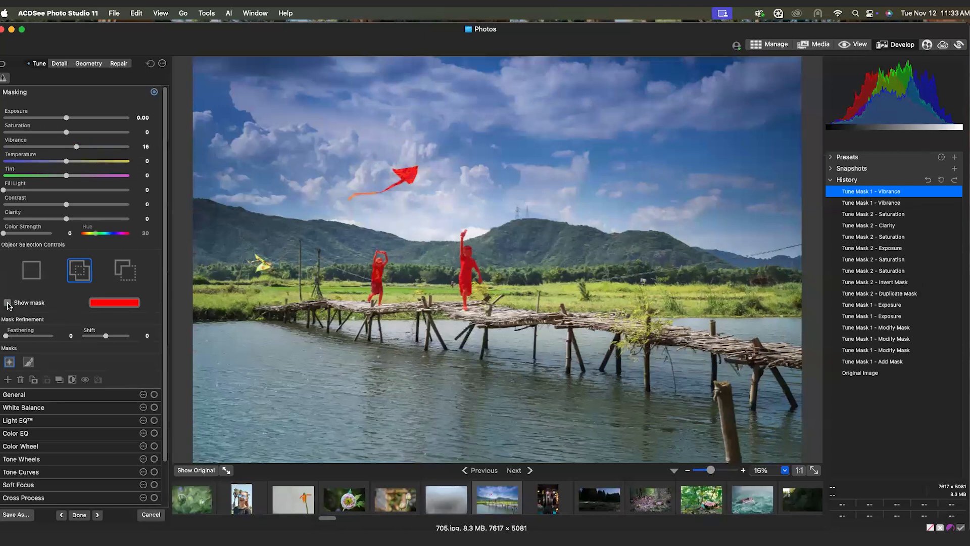
click(28, 362)
click(9, 362)
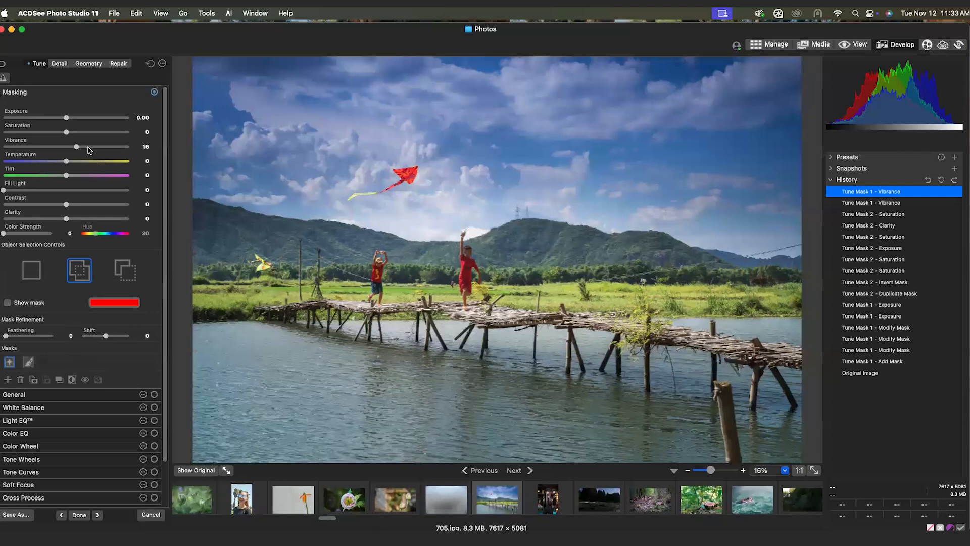
Step: Set the children-and-kite mask to vibrance 75, exposure 0.18 and clarity 37
drag(77, 147, 114, 146)
drag(66, 118, 72, 119)
drag(66, 219, 89, 221)
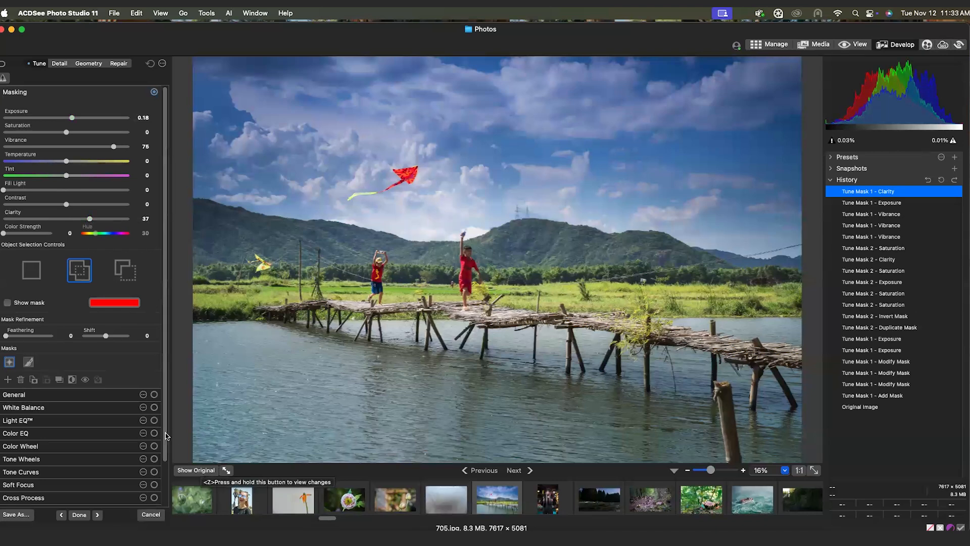
Step: Compare the edited kite photo with the original image
click(197, 472)
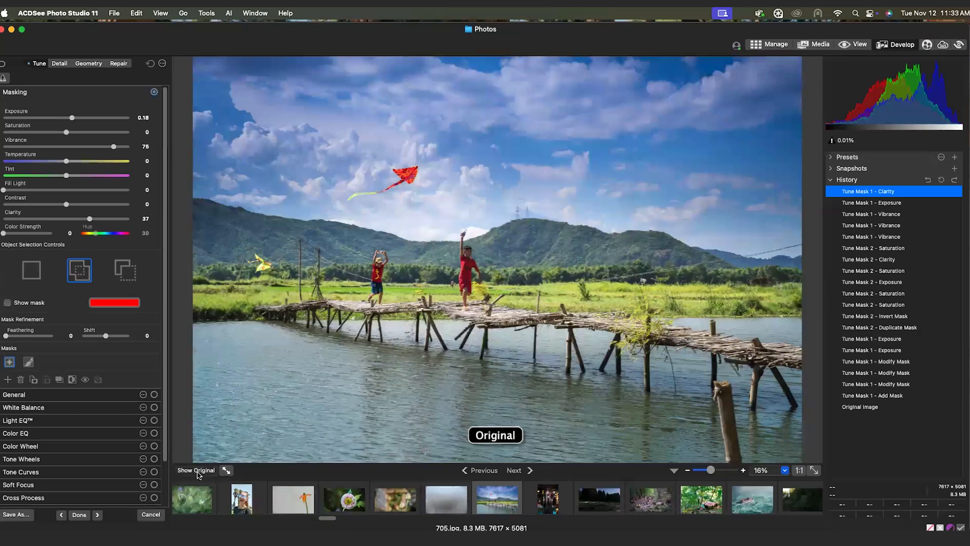
click(197, 472)
click(197, 471)
click(197, 471)
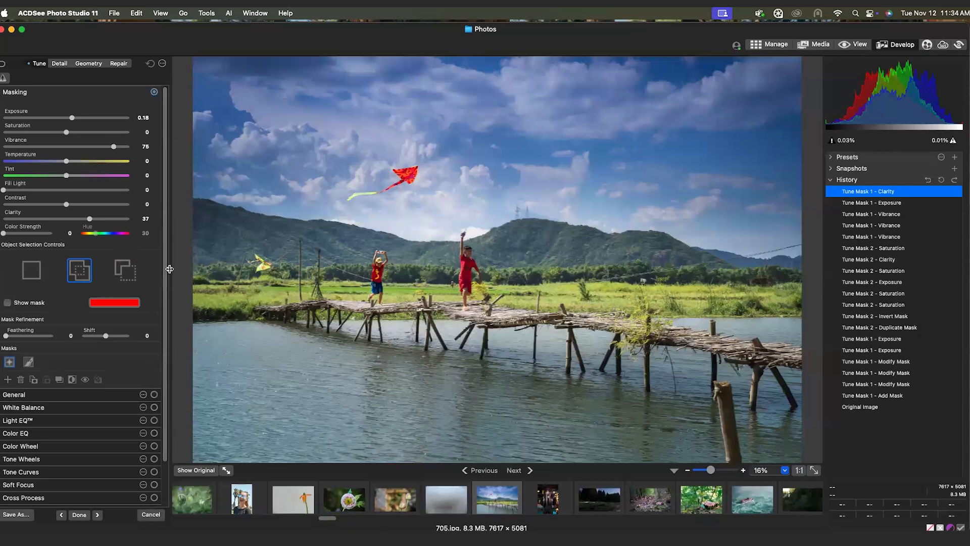
Step: Reset all edits on the kite photo and open the dark riverside forest photo 751.JPG for developing
click(152, 67)
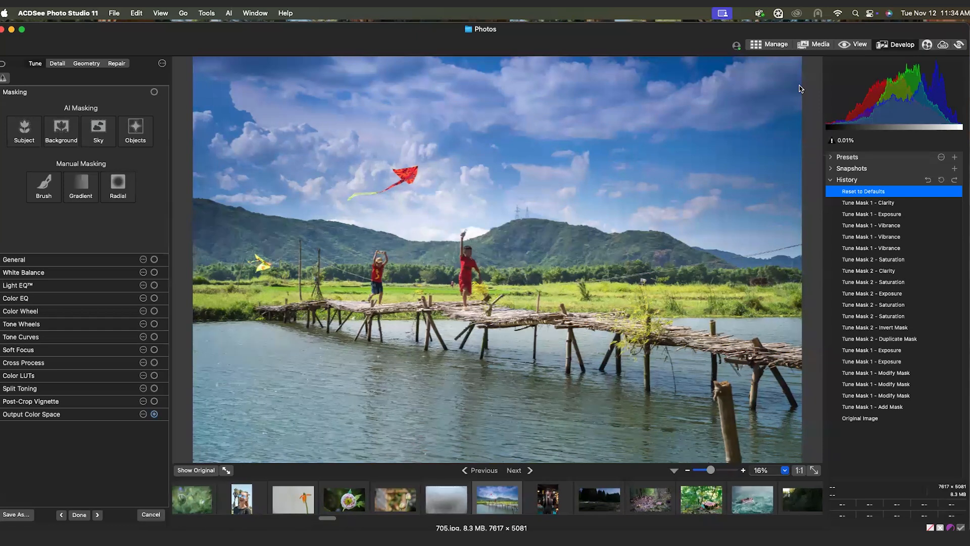
click(755, 46)
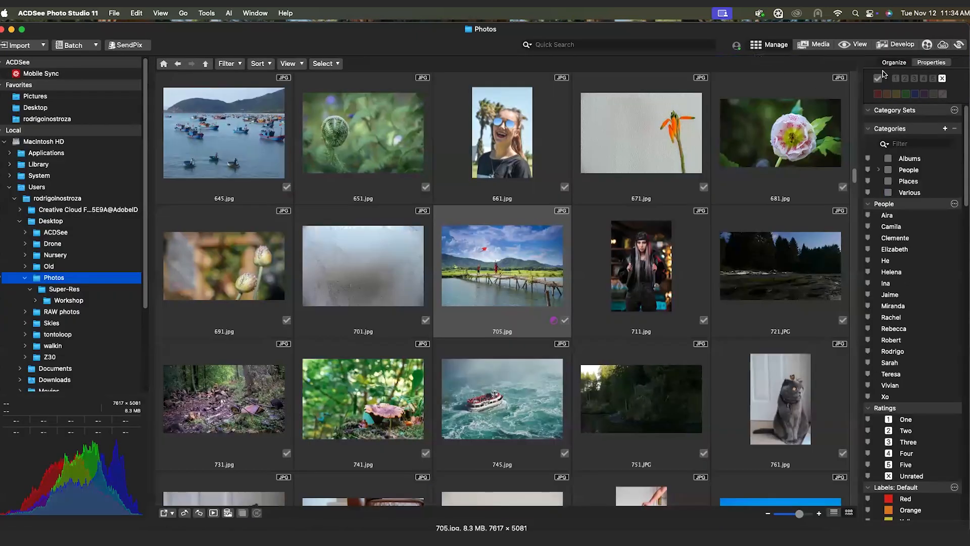
click(895, 44)
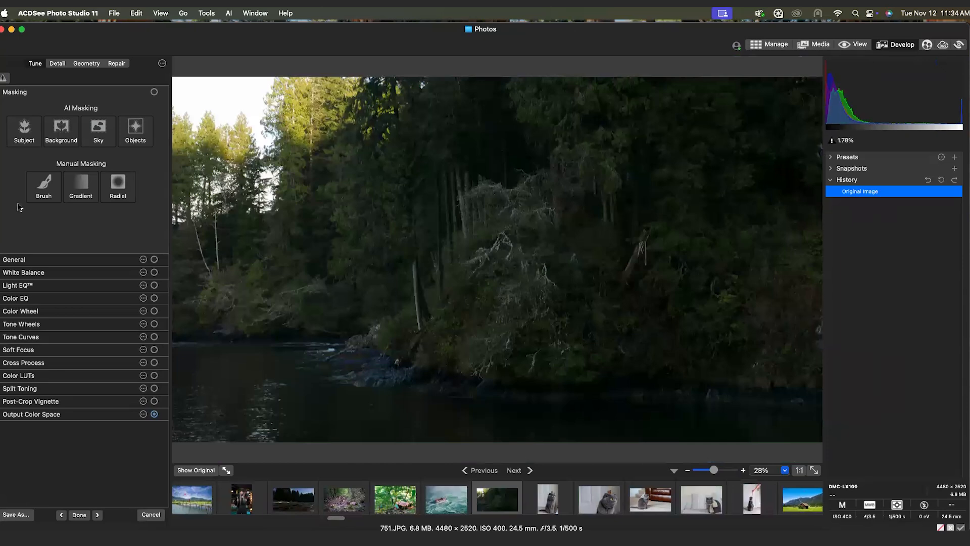
click(120, 197)
drag(498, 258, 518, 288)
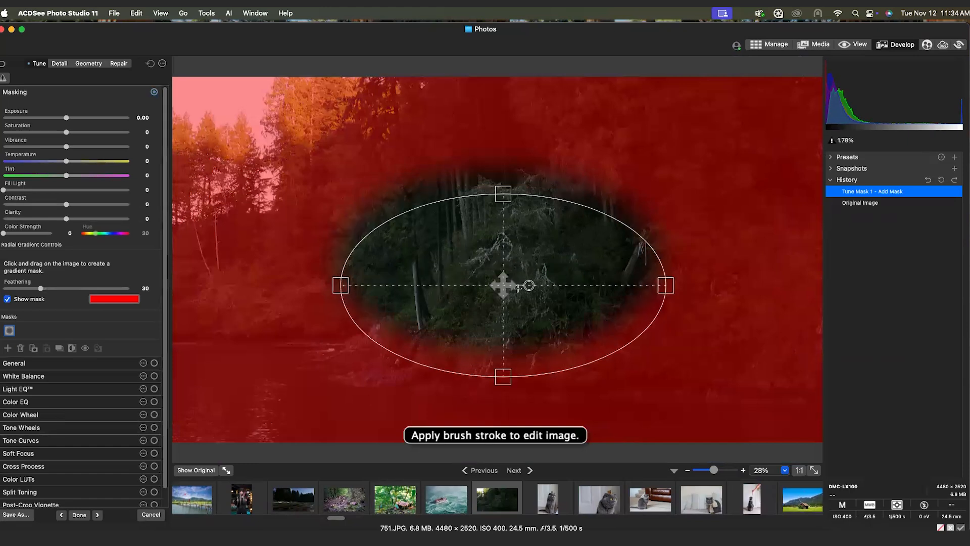
drag(340, 285, 381, 285)
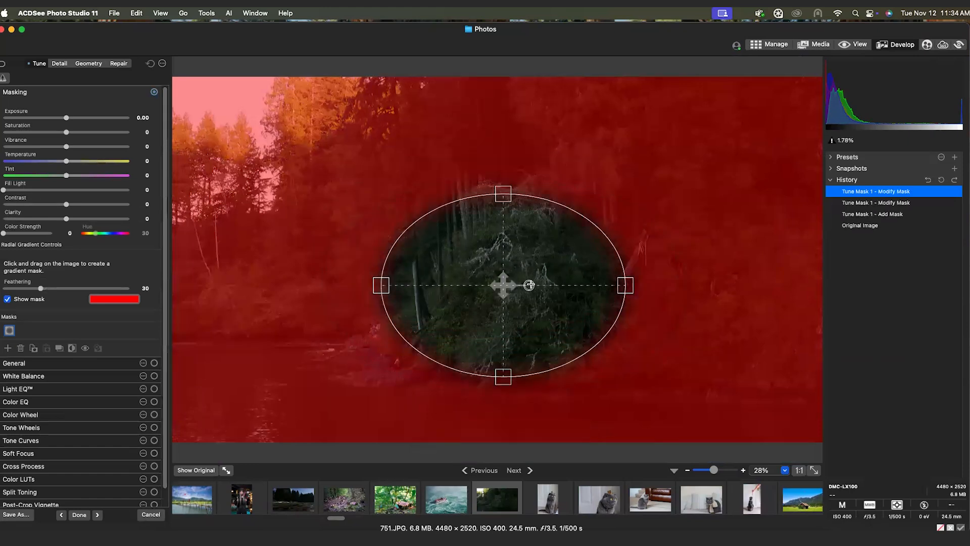
drag(503, 285, 509, 289)
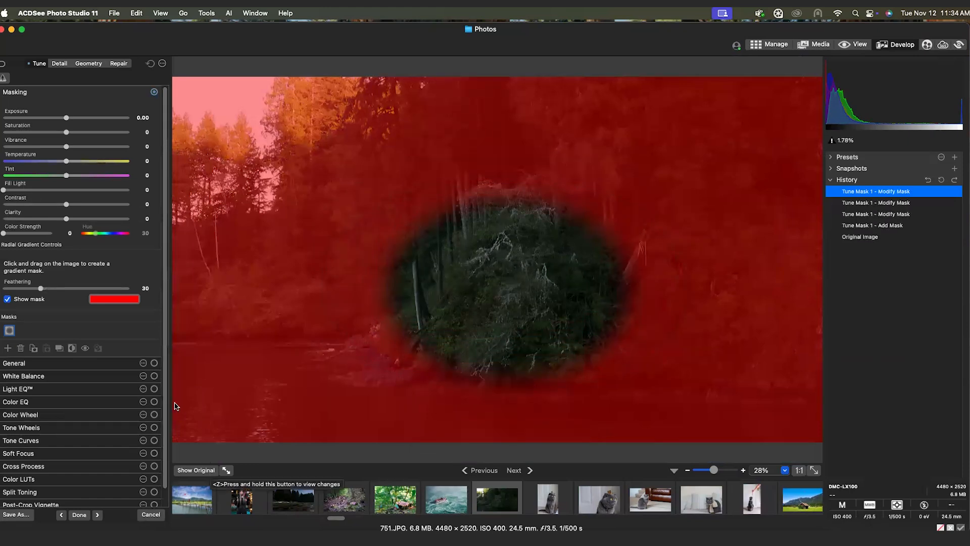
click(21, 348)
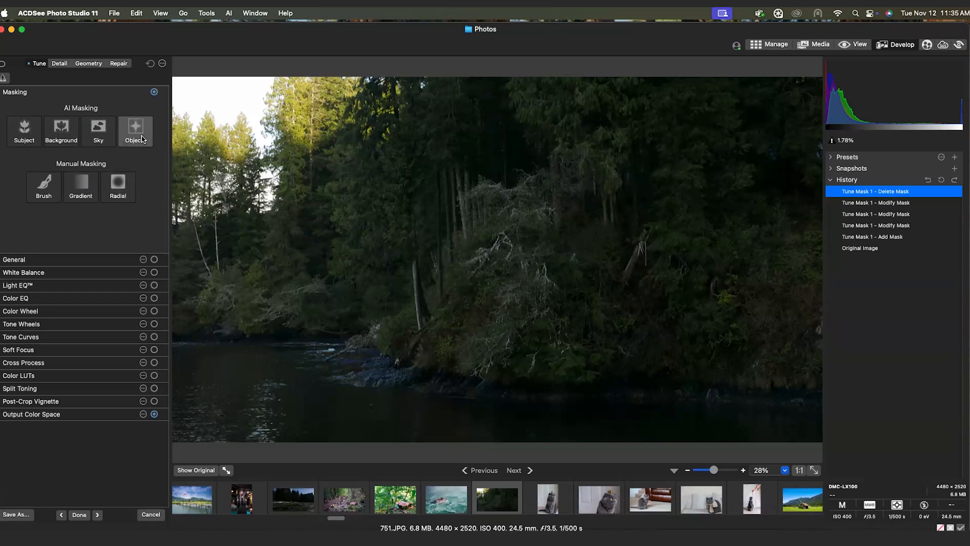
Step: Add a radial gradient mask and reshape it into a wide ellipse around the pale branches on the riverbank
click(125, 197)
drag(498, 259, 504, 299)
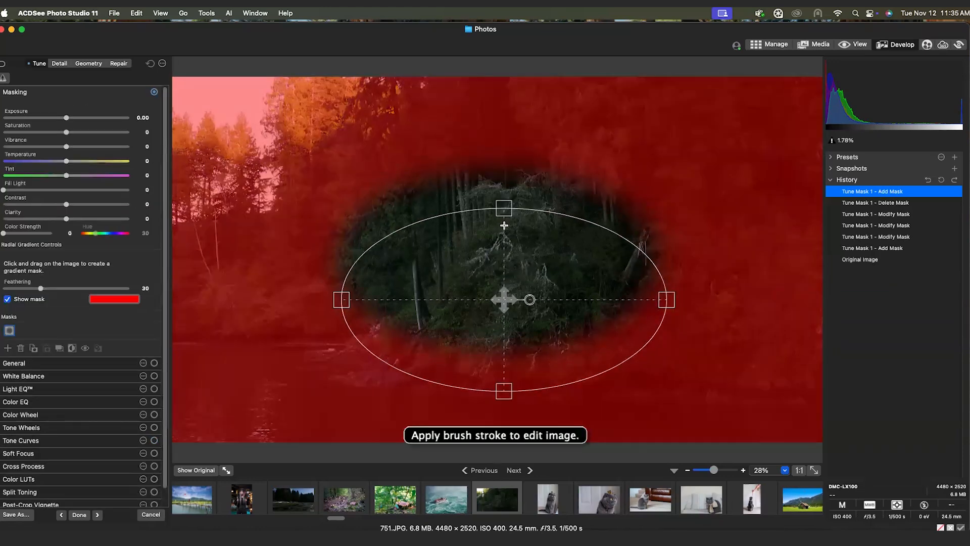
drag(504, 208, 503, 163)
drag(504, 299, 512, 289)
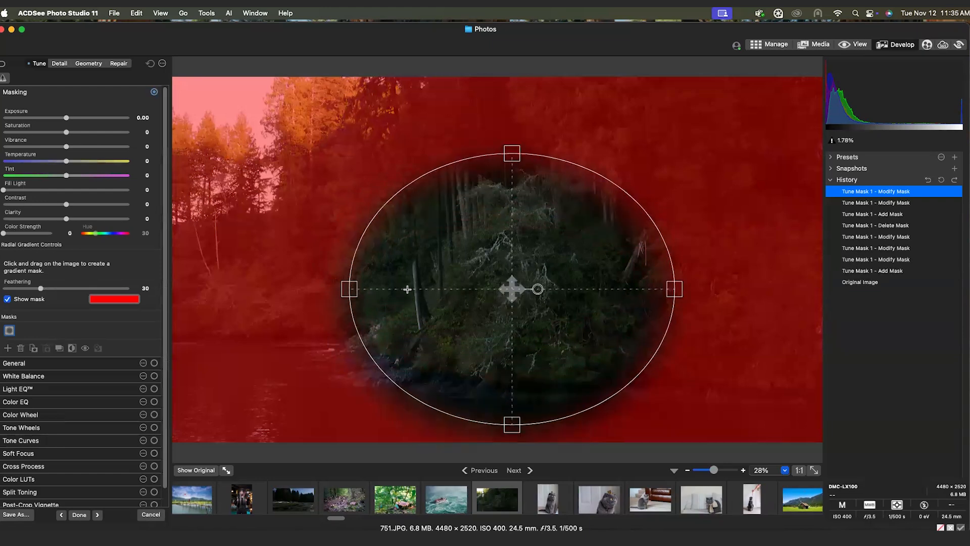
drag(358, 290, 514, 290)
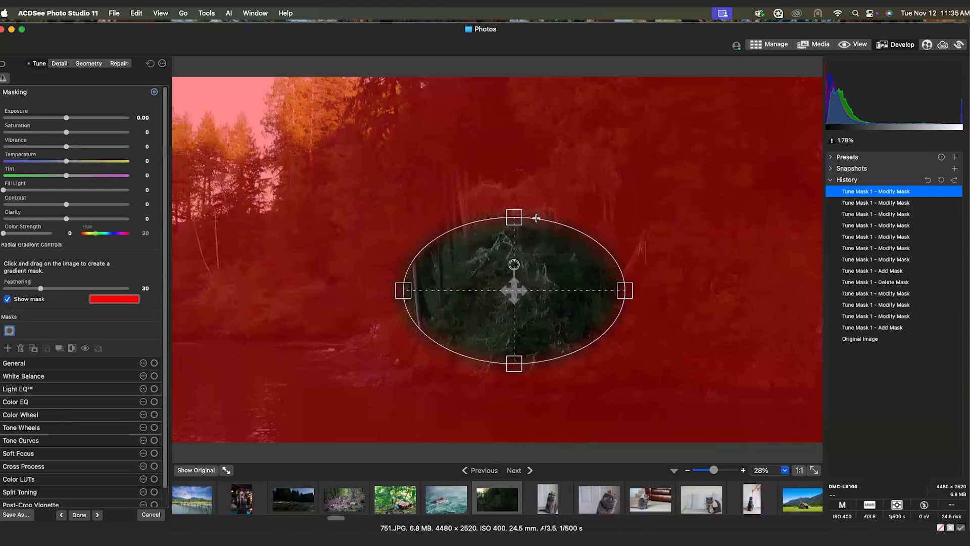
drag(514, 218, 514, 182)
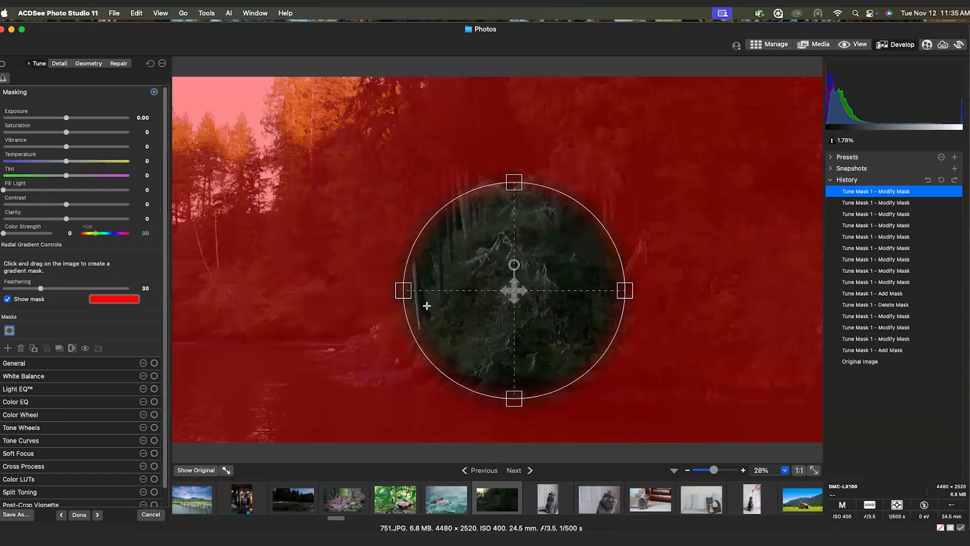
drag(404, 290, 366, 290)
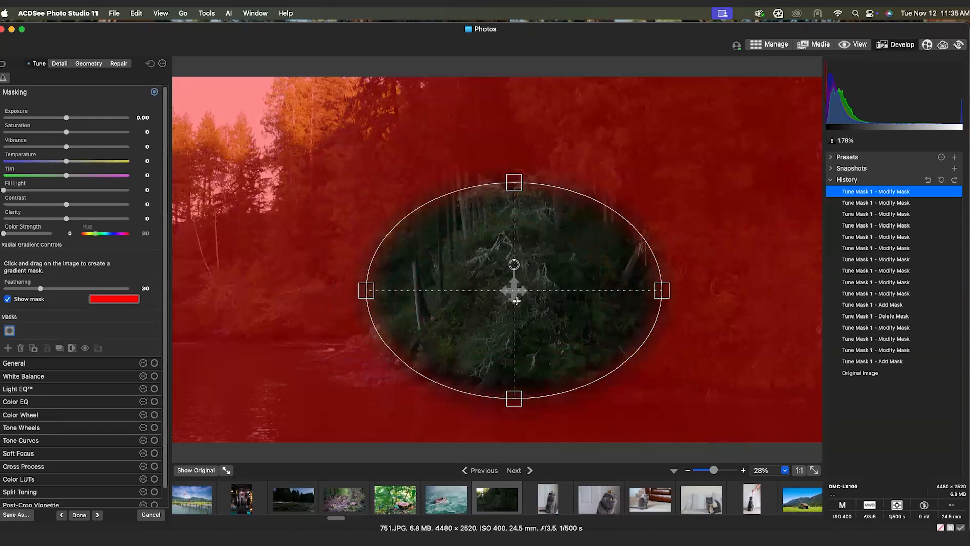
Step: Fine-tune the ellipse's width, height and position so it fits the pale-branched trees and bushes above the waterline
drag(514, 290, 516, 301)
drag(369, 304, 363, 304)
drag(516, 193, 516, 182)
drag(538, 348, 550, 349)
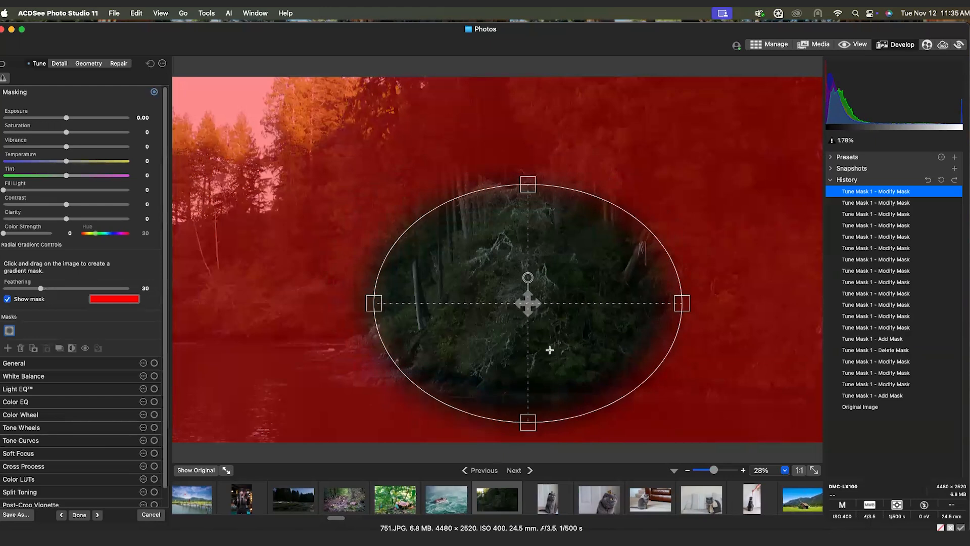
drag(528, 422, 527, 407)
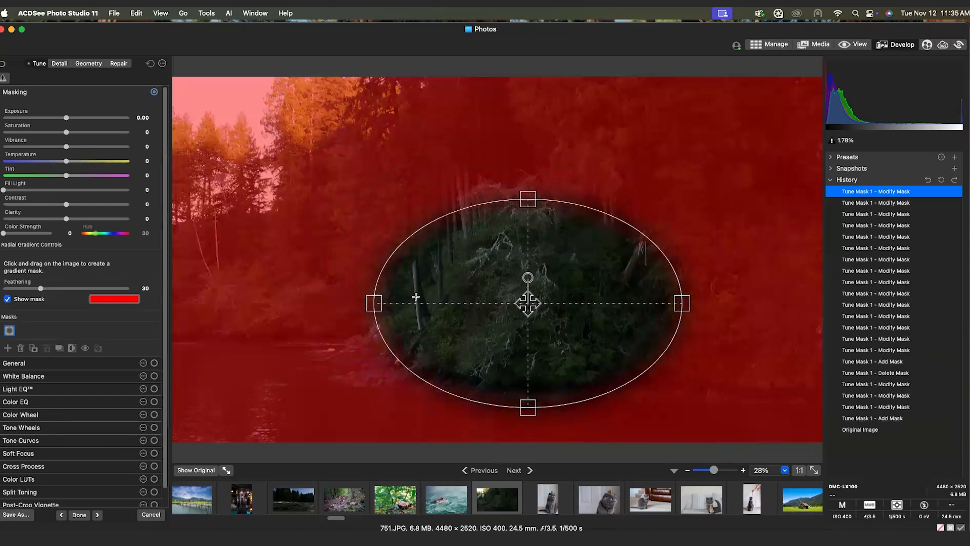
drag(374, 303, 389, 304)
mouse_move(540, 305)
mouse_down()
mouse_move(572, 318)
mouse_move(650, 300)
mouse_up()
drag(539, 295, 541, 184)
drag(430, 306, 392, 307)
drag(540, 427, 540, 399)
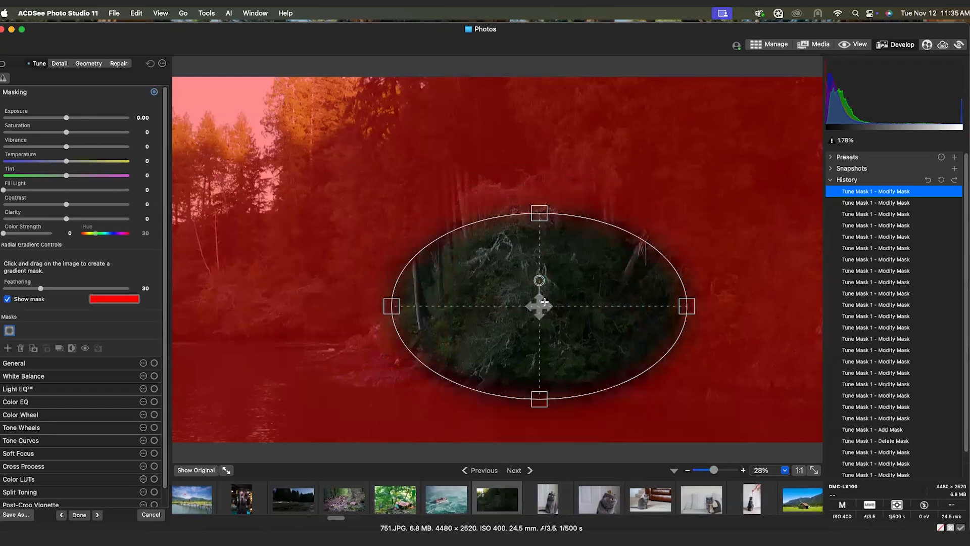
drag(545, 302, 545, 295)
drag(392, 298, 400, 298)
drag(533, 209, 536, 194)
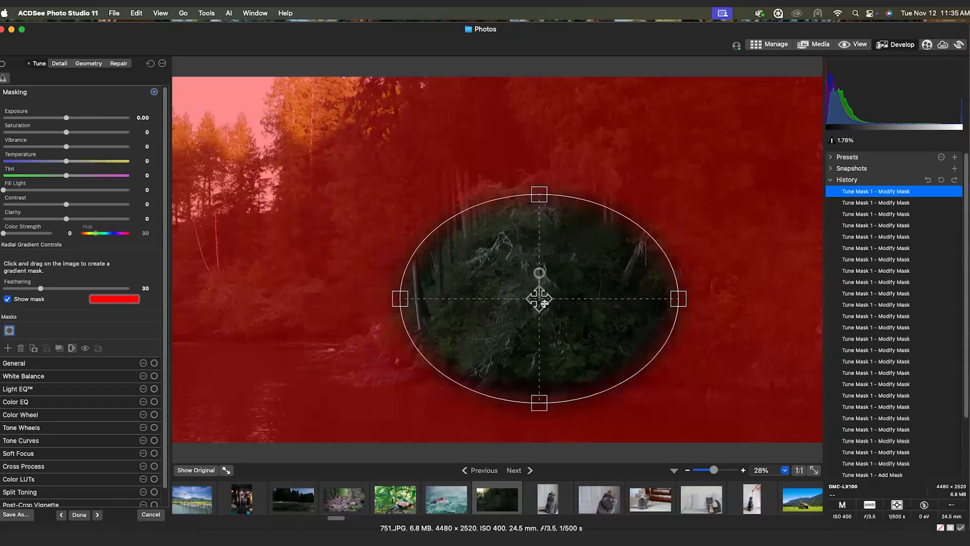
drag(544, 303, 538, 309)
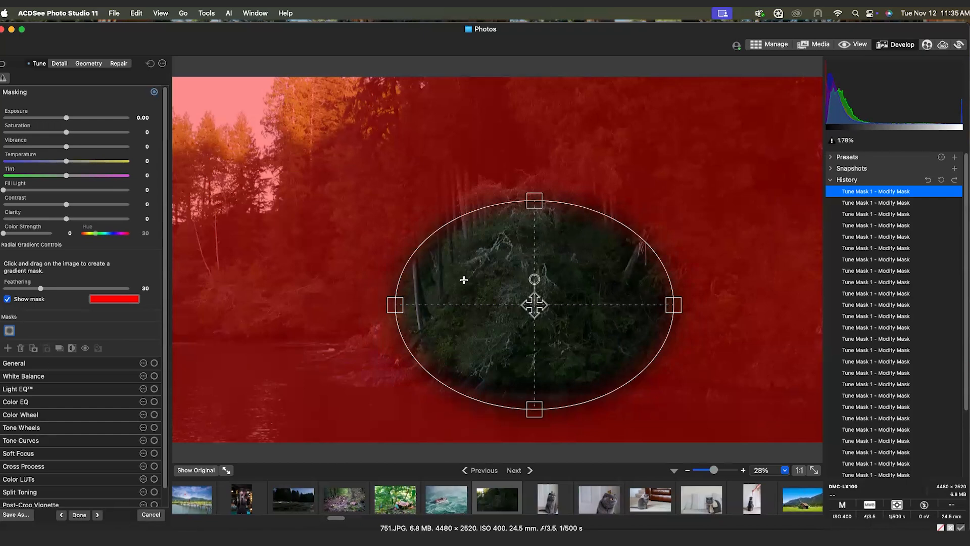
Step: Invert the radial mask to cover the ellipse's inside, hide its overlay and set its exposure to 1.26
click(70, 353)
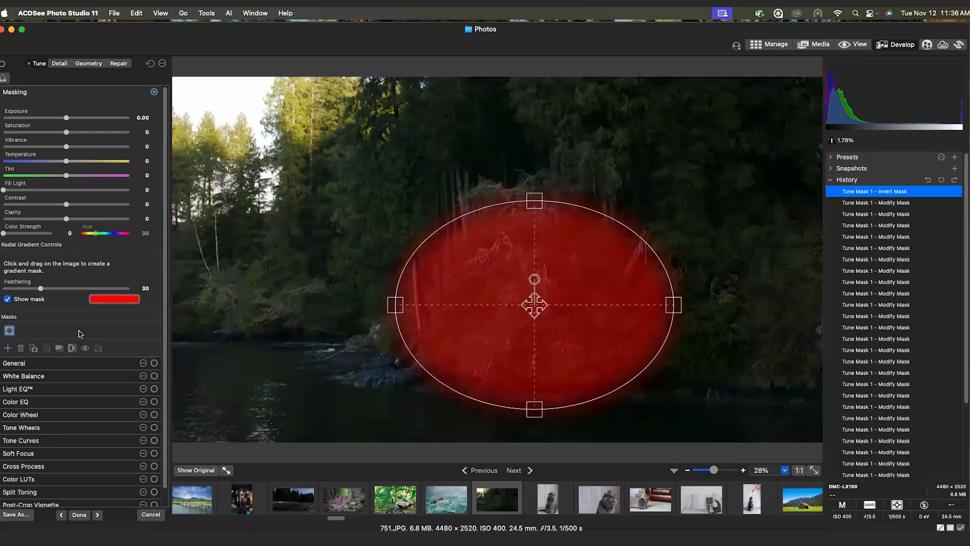
click(8, 300)
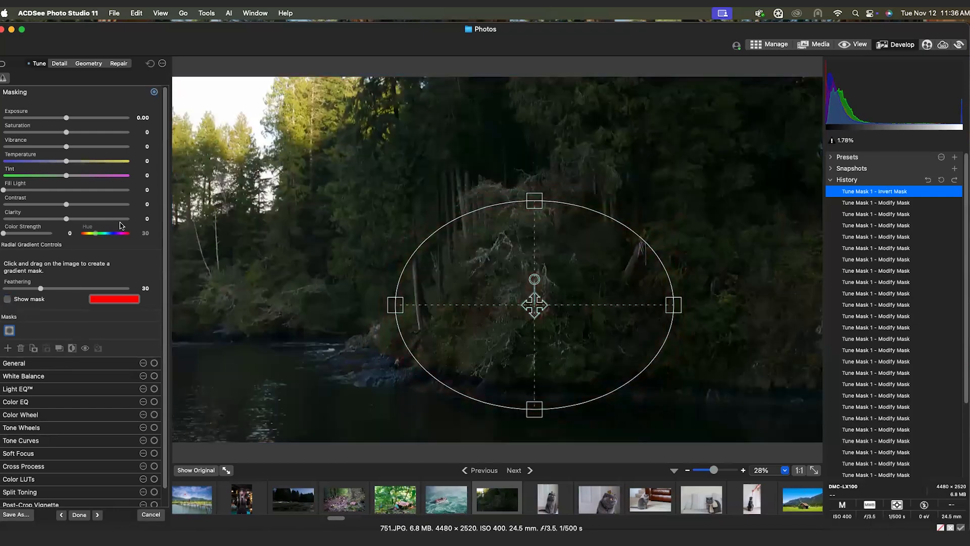
drag(67, 118, 107, 120)
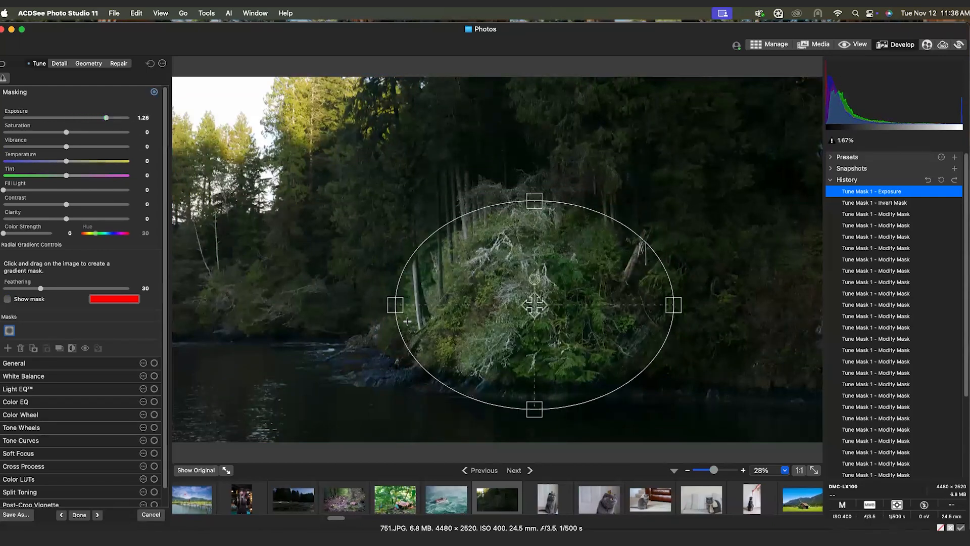
Step: Enlarge the radial mask's ellipse, move it slightly up and set the mask's saturation to 24
drag(398, 309, 376, 309)
drag(535, 201, 534, 190)
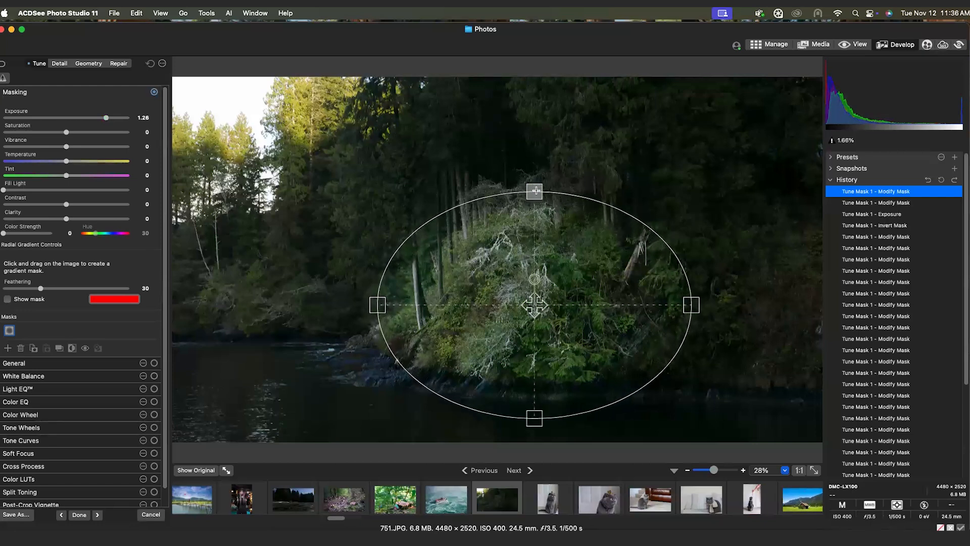
drag(530, 310, 531, 299)
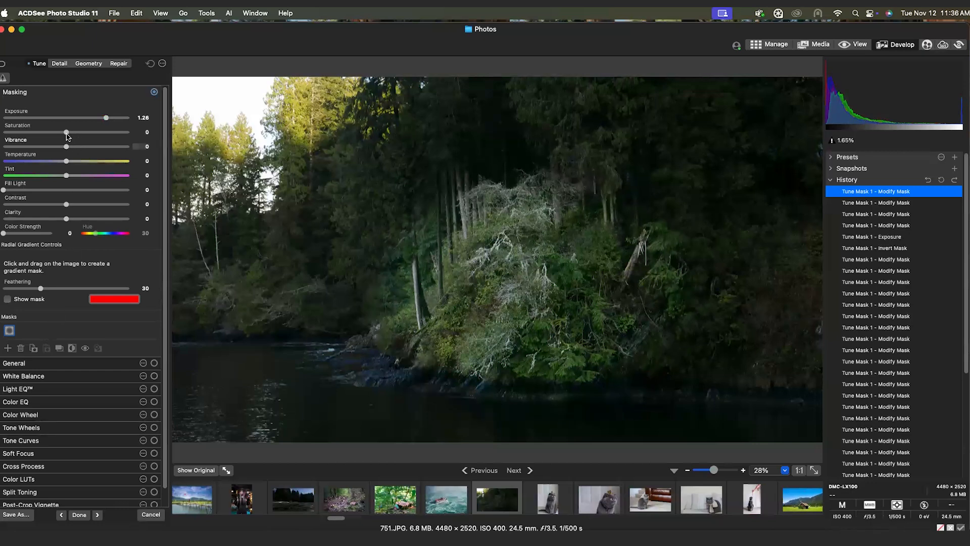
drag(66, 133, 81, 133)
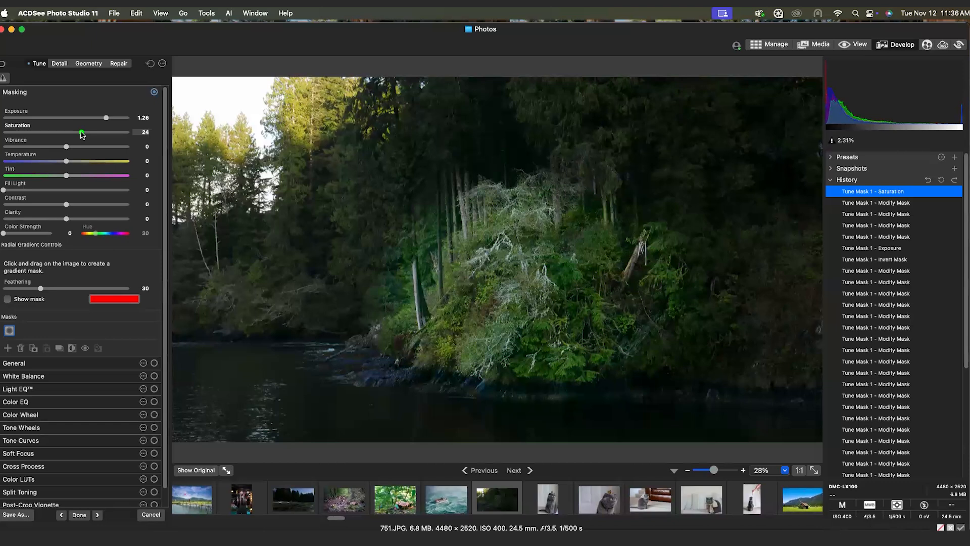
Step: Make the ellipse slightly taller, shift it a little to the right, and set the mask's exposure to 1.05
mouse_move(595, 331)
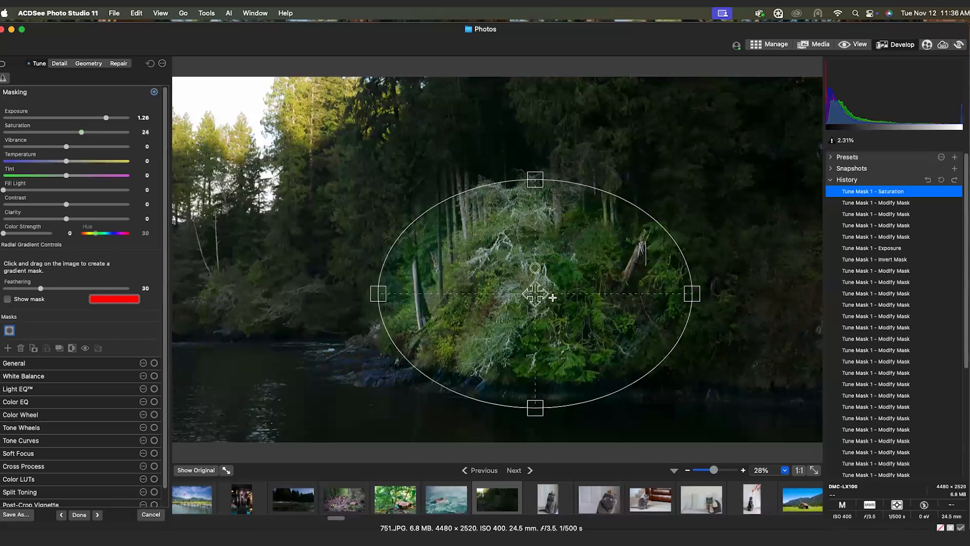
drag(535, 293, 540, 295)
drag(537, 173, 538, 165)
drag(540, 296, 542, 291)
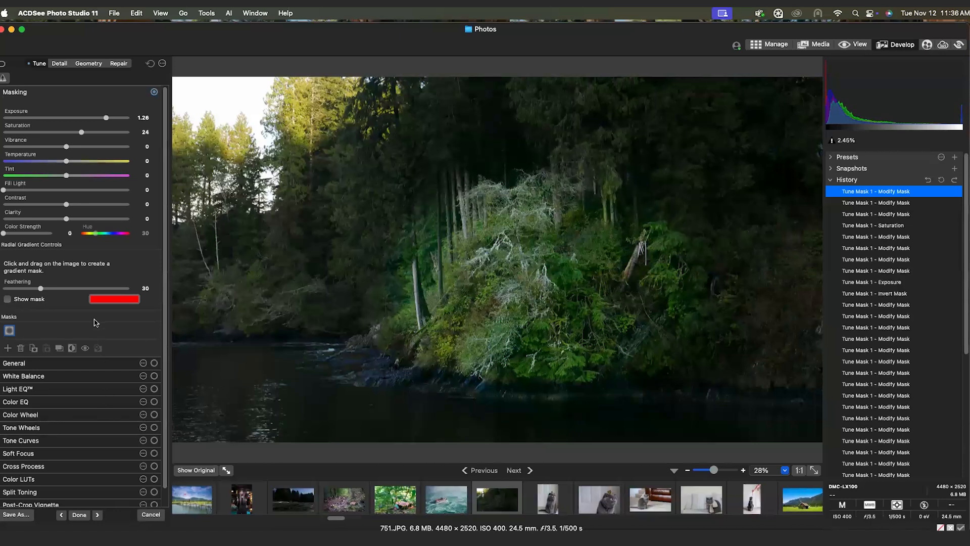
click(198, 471)
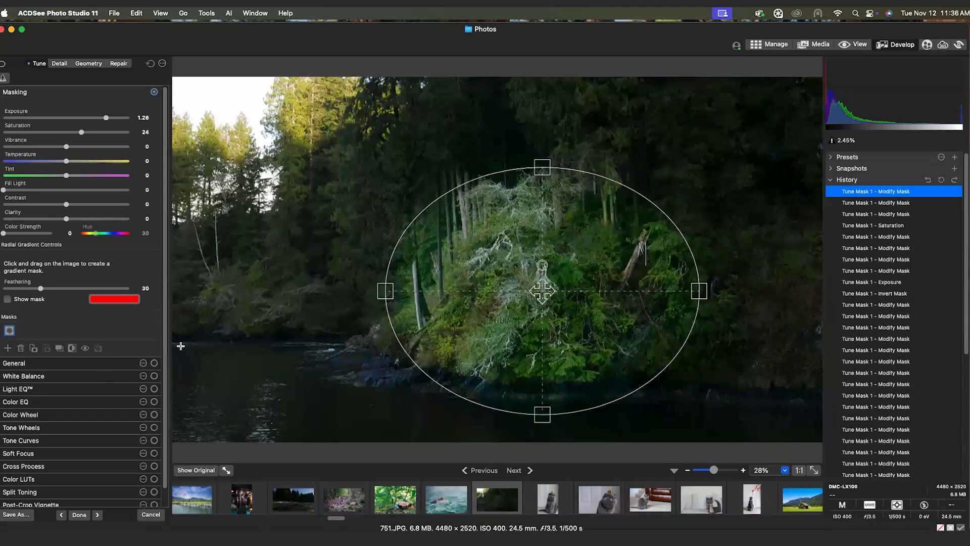
drag(106, 118, 99, 121)
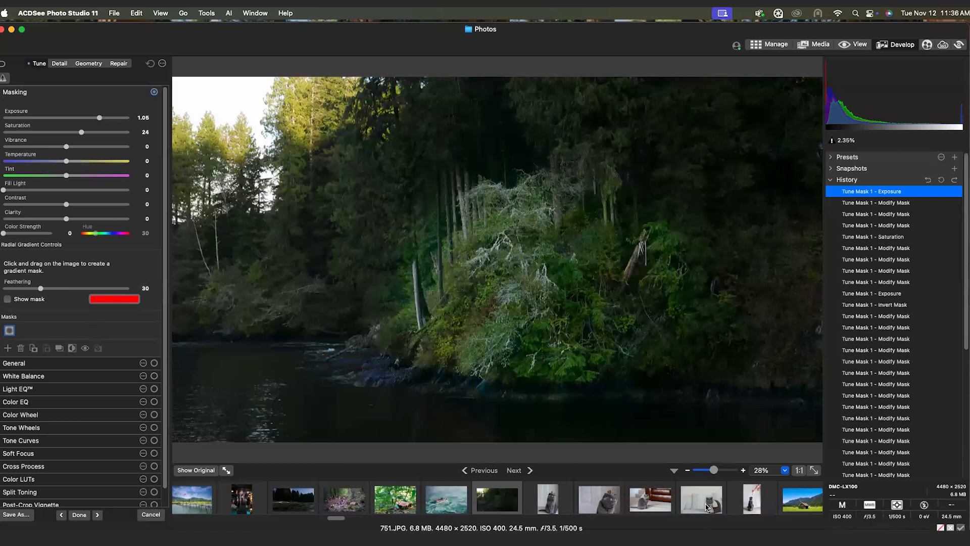
Step: Add a Brush mask, paint over the water in the photo's lower left, and show the mask overlay
click(8, 348)
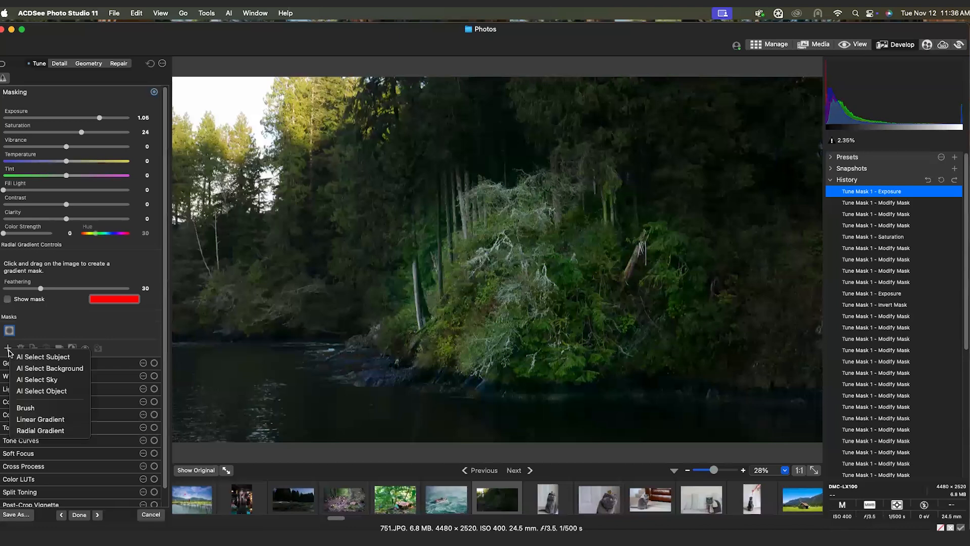
click(57, 412)
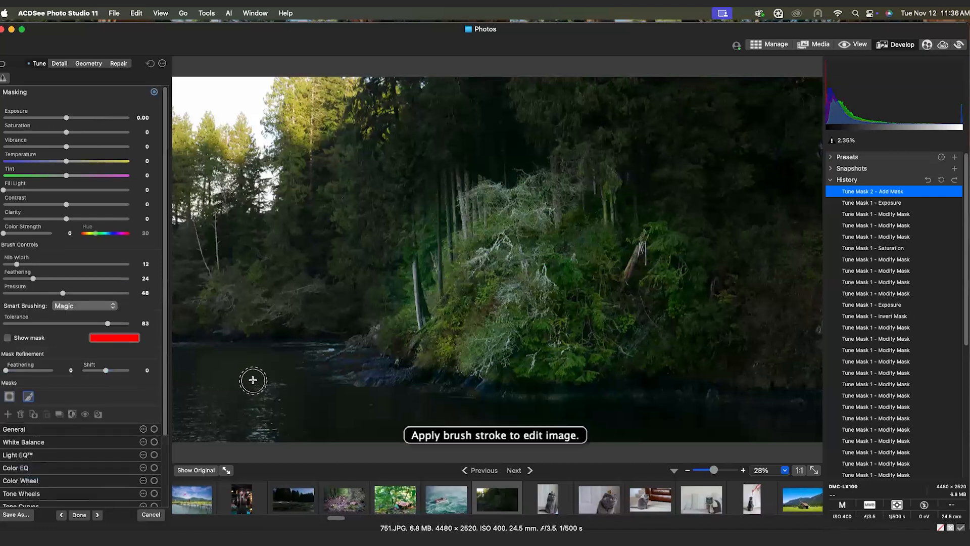
mouse_move(261, 383)
mouse_down()
mouse_move(163, 362)
mouse_move(252, 360)
mouse_move(288, 394)
mouse_move(214, 419)
mouse_move(191, 403)
mouse_move(189, 387)
mouse_move(270, 392)
mouse_move(184, 400)
mouse_move(177, 426)
mouse_move(273, 426)
mouse_up()
click(7, 338)
Step: Turn smart brushing off and paint the mask over the rest of the water, below the rocks to the photo's right edge
click(85, 306)
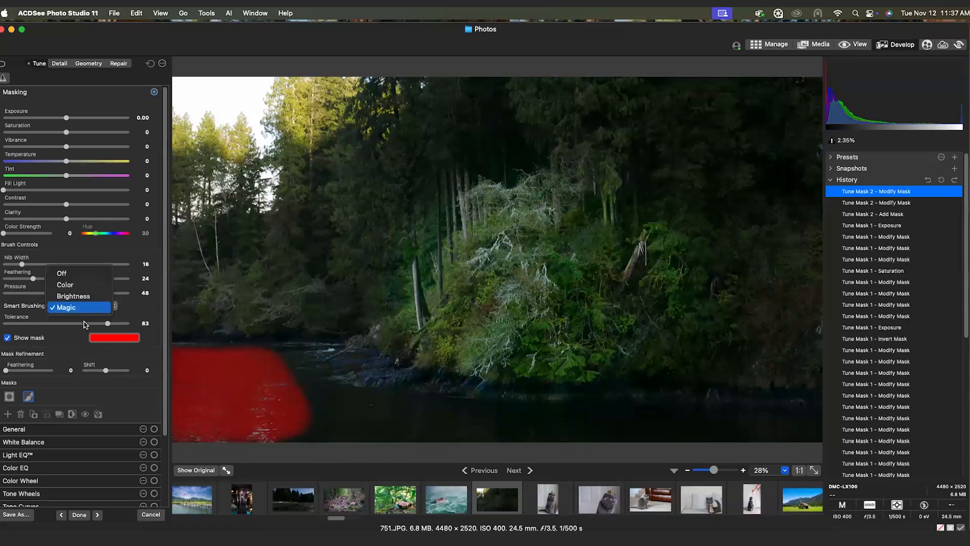
click(80, 275)
mouse_move(206, 410)
mouse_down()
mouse_move(215, 438)
mouse_move(271, 432)
mouse_move(247, 401)
mouse_move(284, 359)
mouse_move(322, 436)
mouse_move(299, 368)
mouse_move(336, 440)
mouse_move(301, 371)
mouse_move(336, 437)
mouse_move(232, 455)
mouse_move(279, 446)
mouse_move(178, 440)
mouse_move(354, 433)
mouse_move(346, 421)
mouse_move(428, 429)
mouse_up()
scroll(340, 411, up, 4)
mouse_move(340, 411)
mouse_down()
mouse_move(526, 440)
mouse_move(335, 432)
mouse_move(319, 412)
mouse_move(419, 416)
mouse_up()
drag(620, 416, 678, 416)
scroll(548, 416, down, 3)
scroll(497, 388, down, 3)
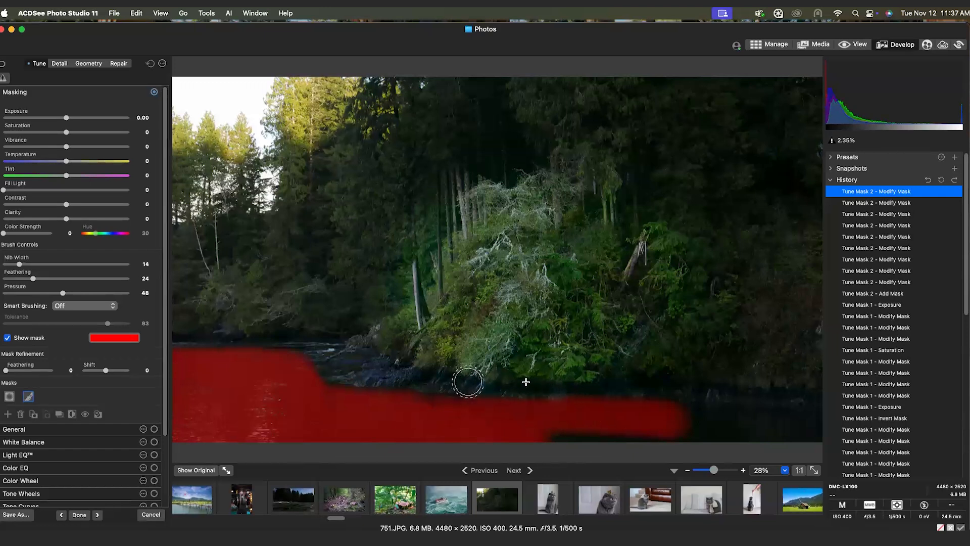
click(542, 438)
mouse_move(546, 440)
mouse_down()
mouse_move(634, 435)
mouse_move(702, 412)
mouse_move(796, 421)
mouse_up()
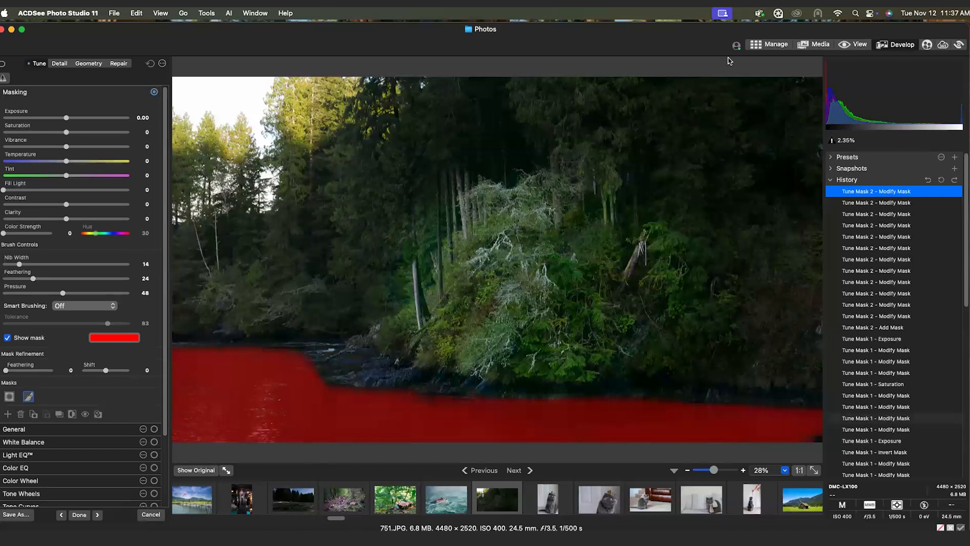
Step: Fill the mask's gaps at the lower-right corner and beside the rocks, feather it to 49, and hide the overlay
click(808, 433)
scroll(311, 357, down, 4)
mouse_move(308, 358)
mouse_down()
mouse_move(203, 367)
mouse_move(214, 361)
mouse_move(190, 396)
mouse_up()
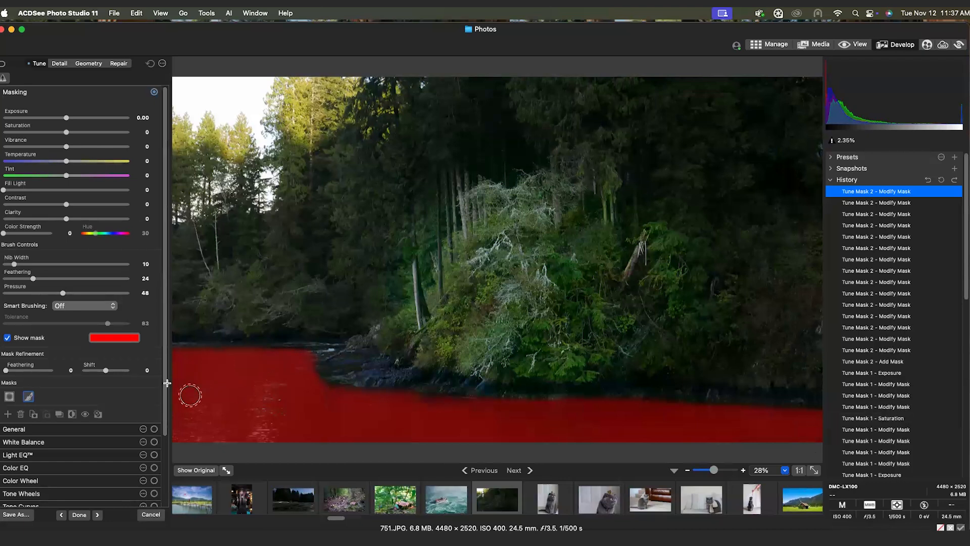
drag(8, 372, 32, 373)
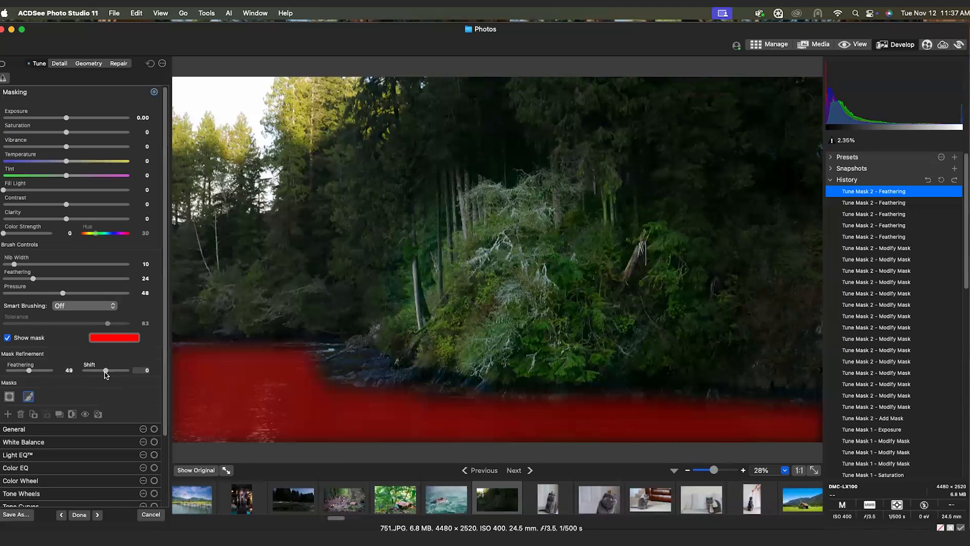
click(7, 338)
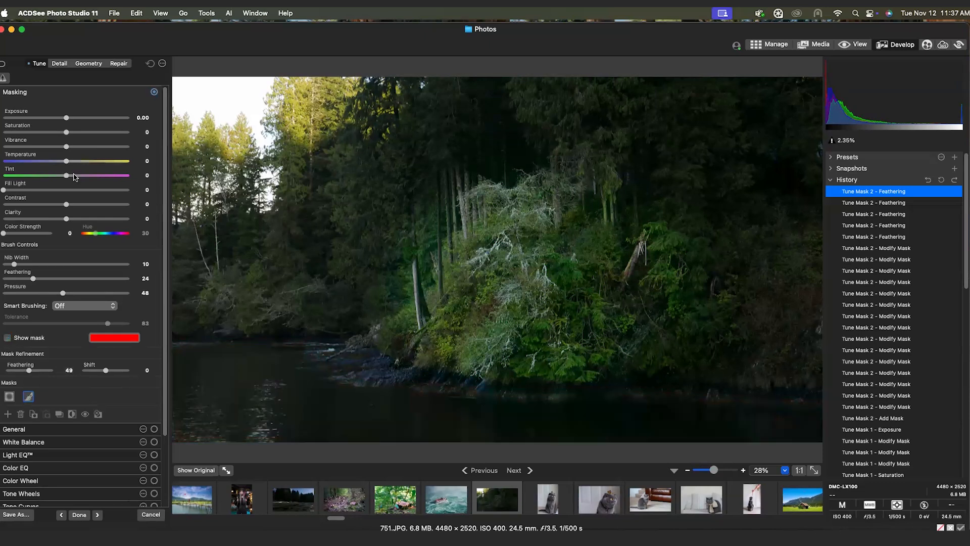
Step: Set the water mask's exposure to 0.91, saturation to 36 and temperature to -34, and compare the photo with its original
drag(67, 117, 90, 135)
drag(56, 162, 46, 162)
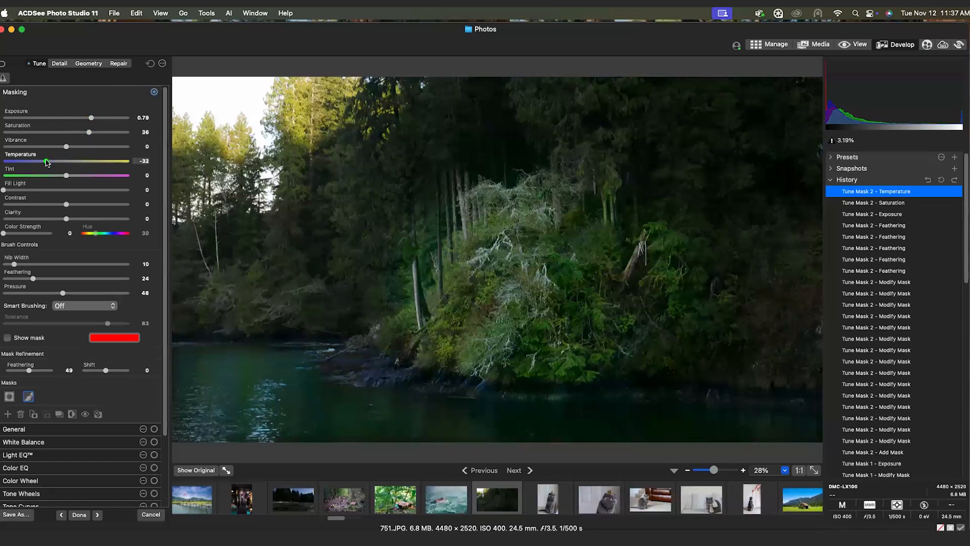
drag(91, 117, 96, 120)
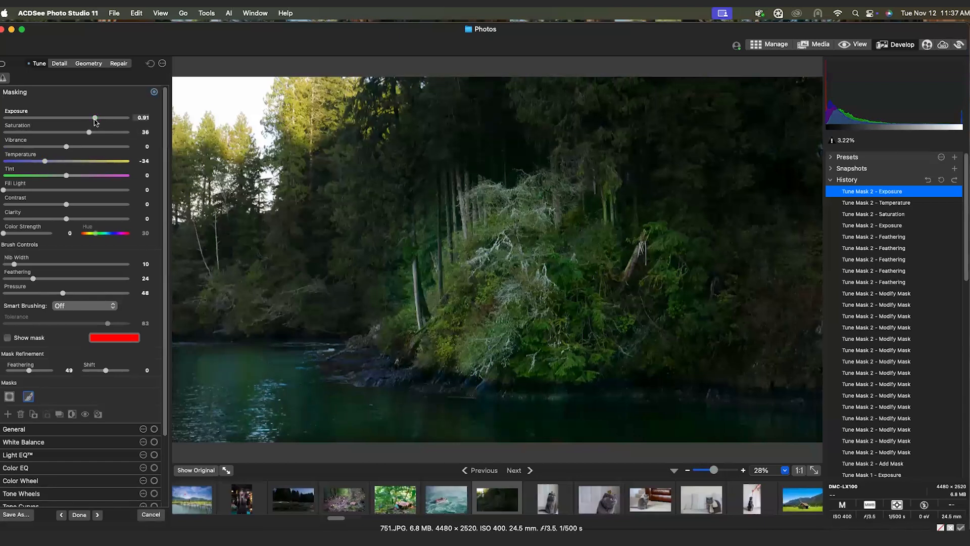
click(198, 475)
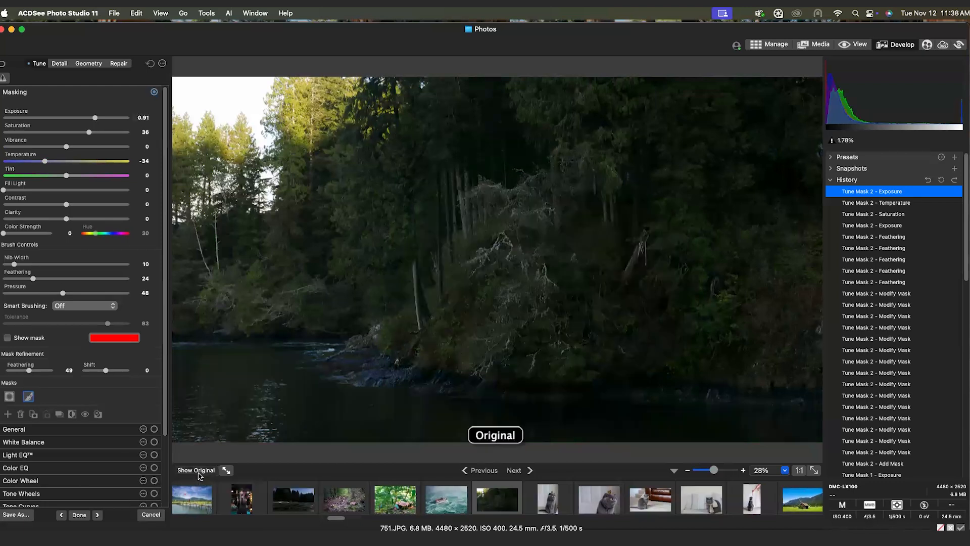
click(199, 475)
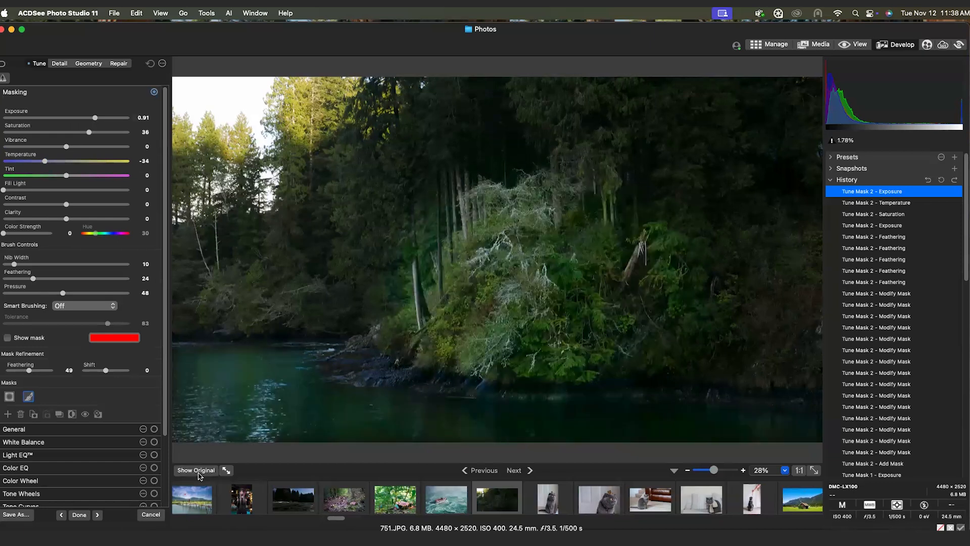
click(202, 473)
click(203, 473)
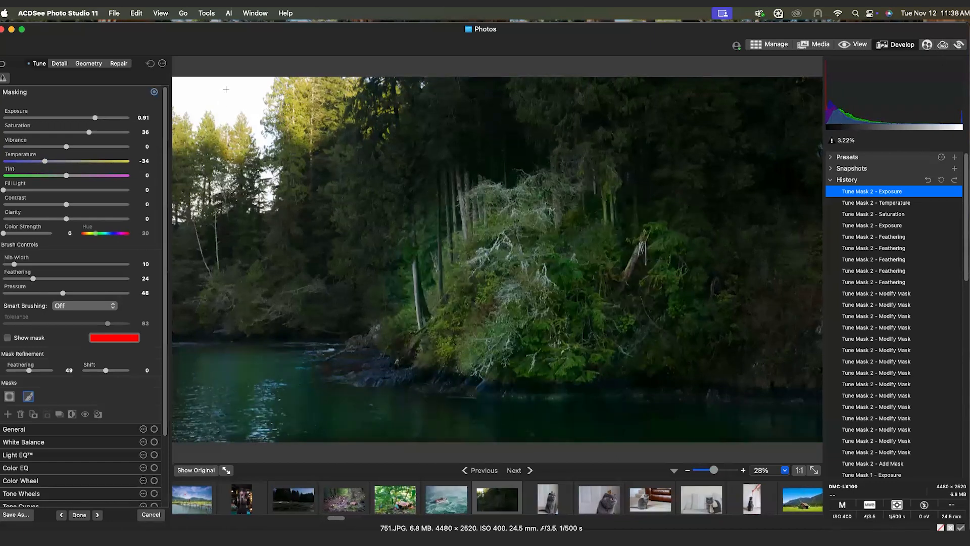
Step: Save the forest photo's edits and open the temple columns photo 164337.jpg for developing
click(79, 516)
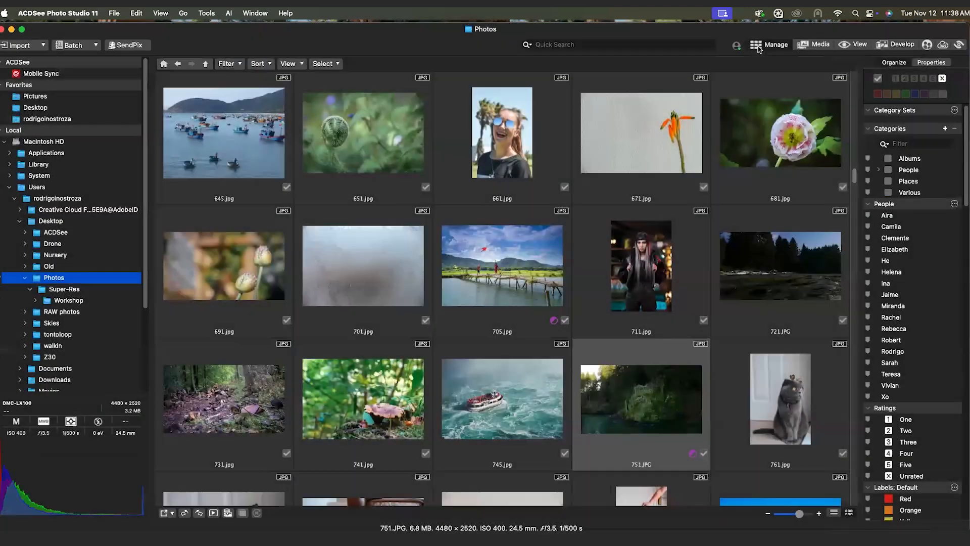
scroll(693, 271, down, 3)
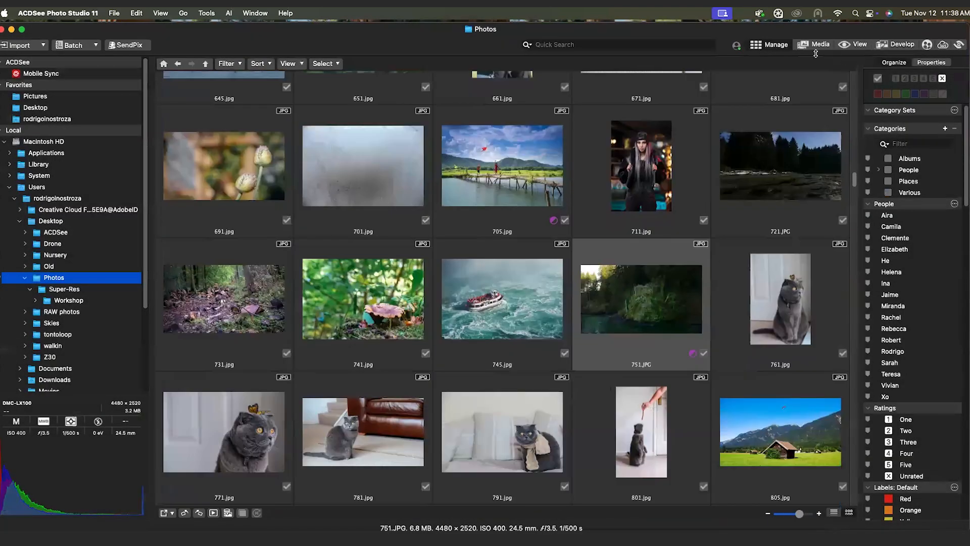
drag(853, 190, 836, 501)
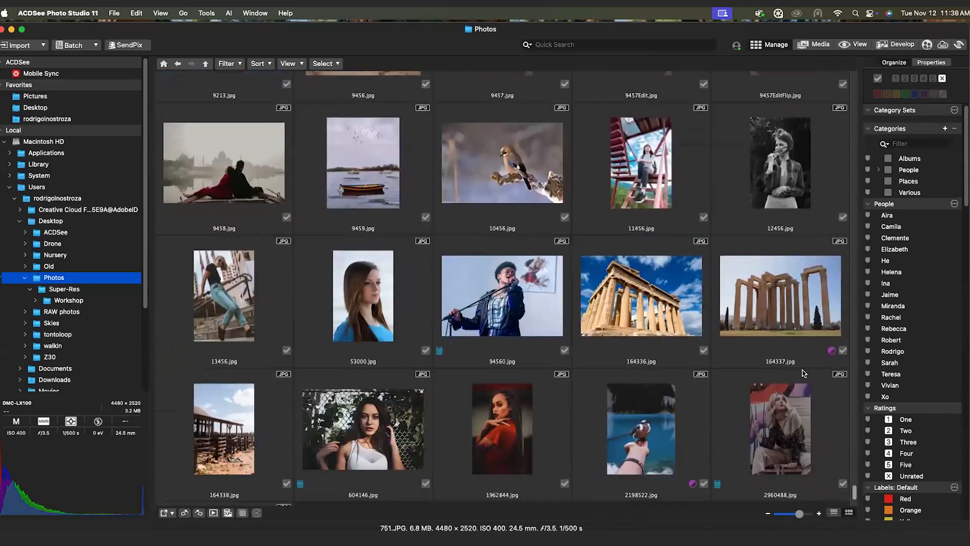
click(793, 303)
click(886, 47)
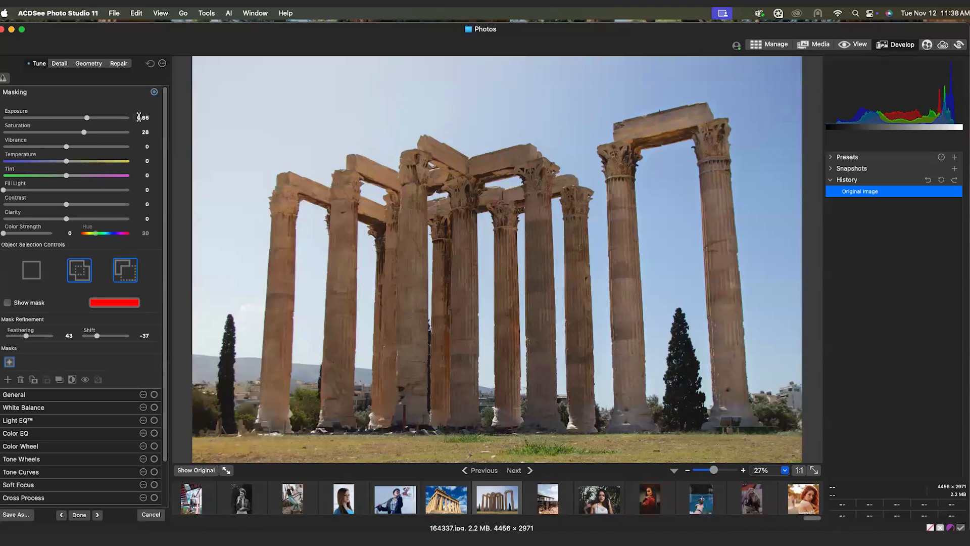
Step: Reset the photo's adjustments to defaults and add an AI Select Object mask covering the two right-hand columns and their lintel
click(152, 66)
click(133, 139)
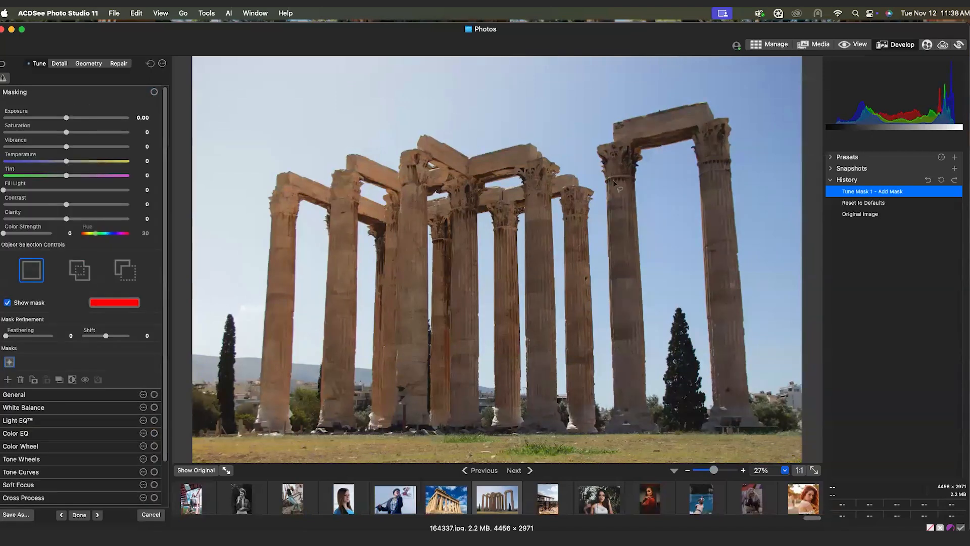
mouse_move(596, 175)
mouse_down()
mouse_move(626, 99)
mouse_move(716, 82)
mouse_move(753, 174)
mouse_move(784, 421)
mouse_move(735, 456)
mouse_up()
mouse_move(706, 348)
mouse_down()
mouse_move(692, 200)
mouse_move(683, 166)
mouse_move(661, 165)
mouse_move(648, 222)
mouse_move(659, 437)
mouse_move(619, 441)
mouse_move(605, 432)
mouse_move(597, 171)
mouse_up()
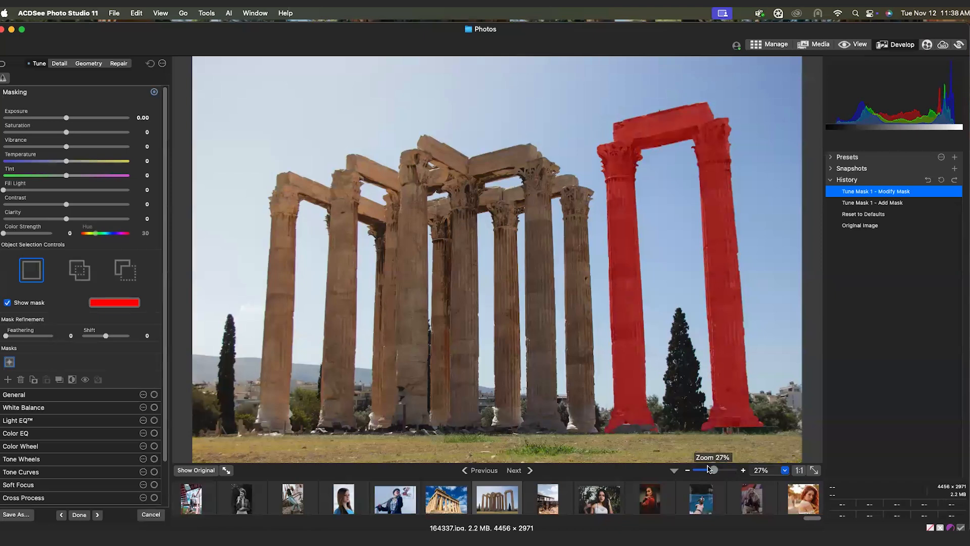
Step: Try the column mask's shift at -43, -71 and 46, and reset it to 0
drag(714, 469, 721, 469)
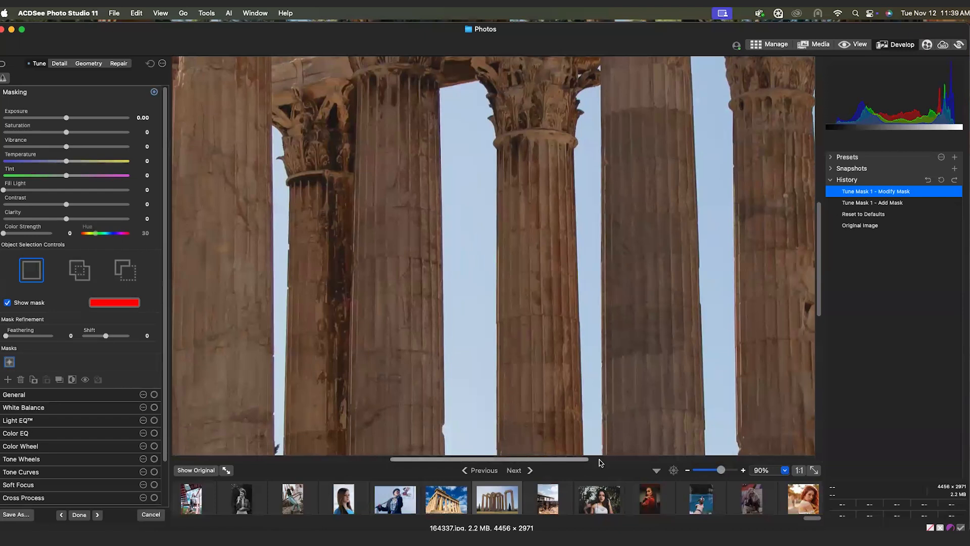
drag(578, 460, 719, 459)
drag(820, 312, 820, 192)
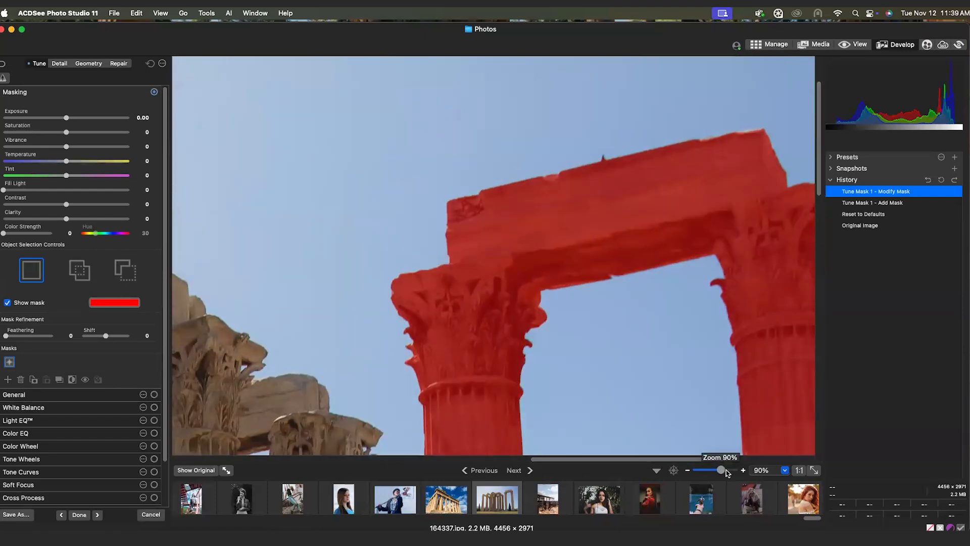
click(743, 470)
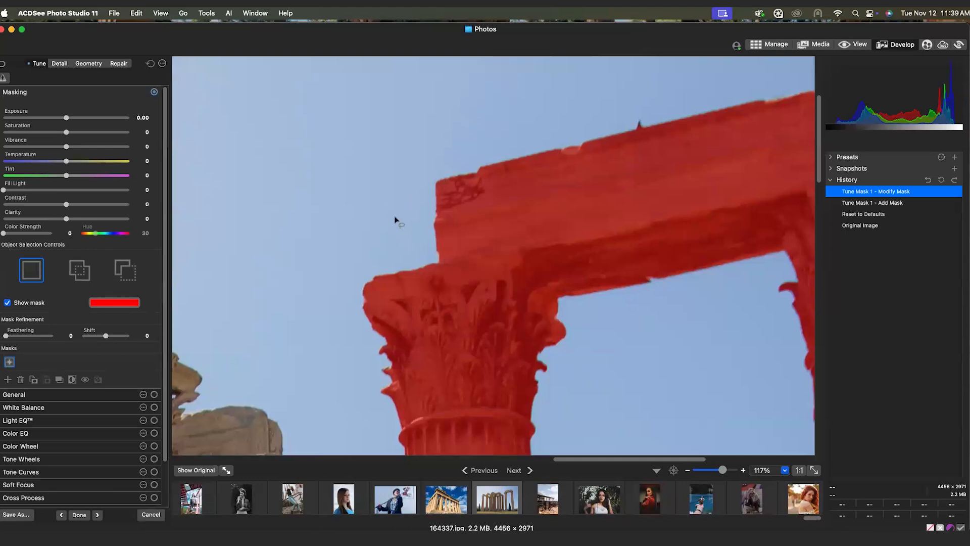
drag(106, 336, 97, 339)
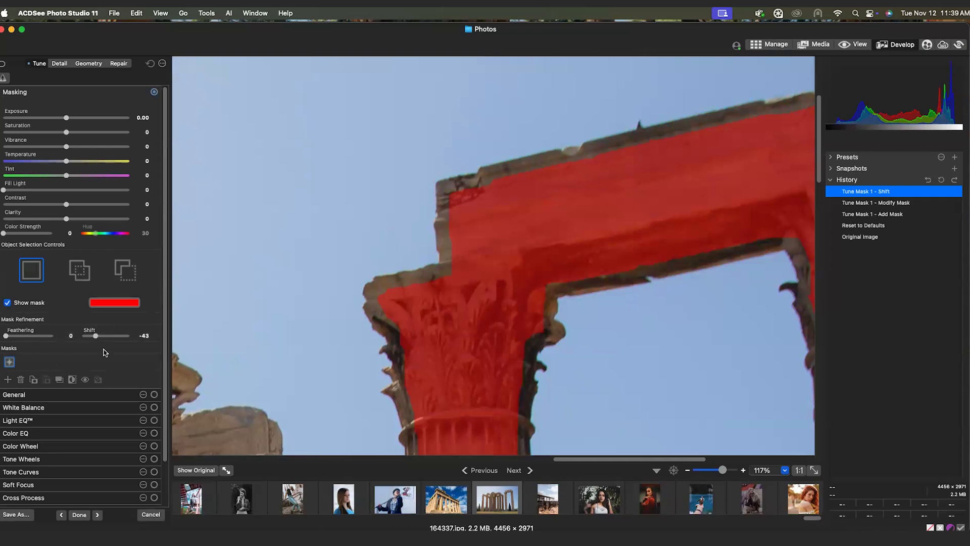
drag(96, 337, 89, 336)
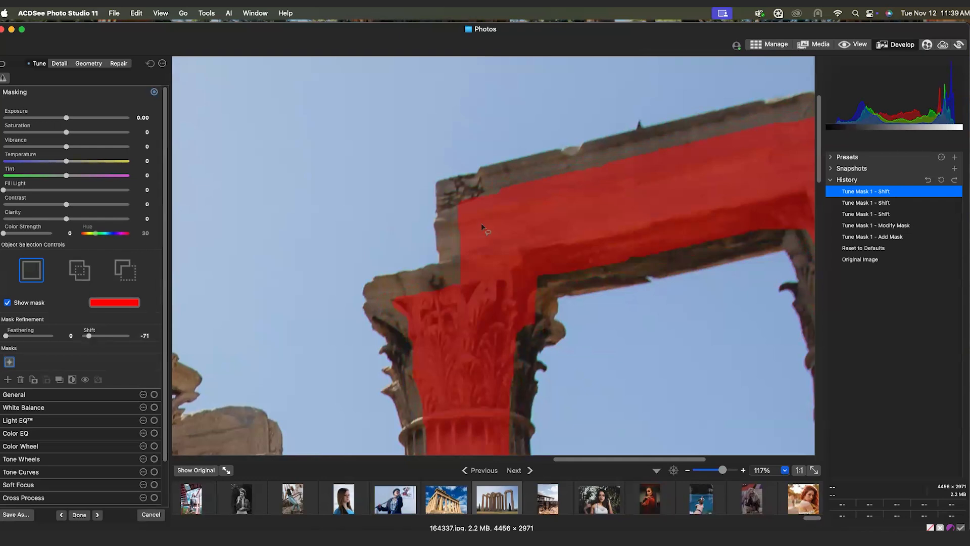
drag(89, 336, 120, 340)
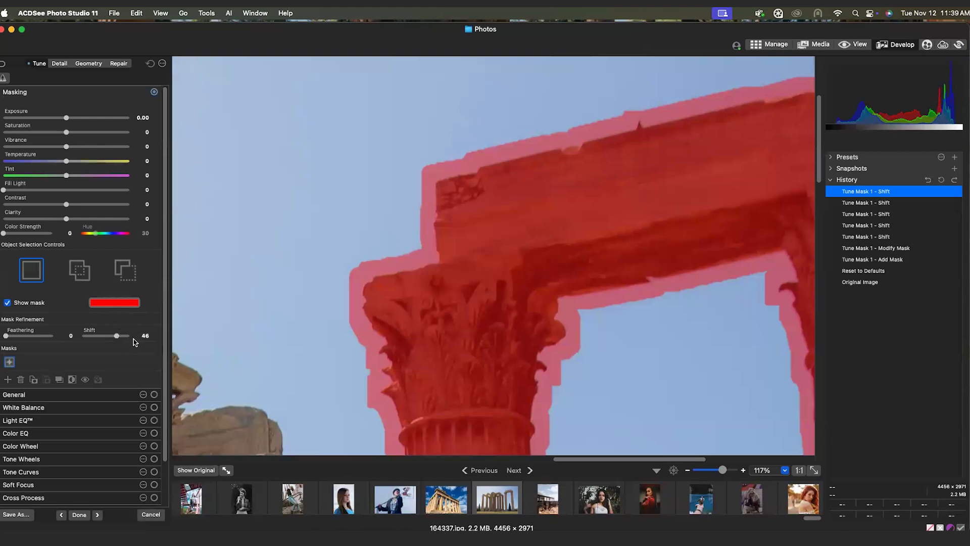
drag(141, 335, 148, 335)
text(0)
key(Return)
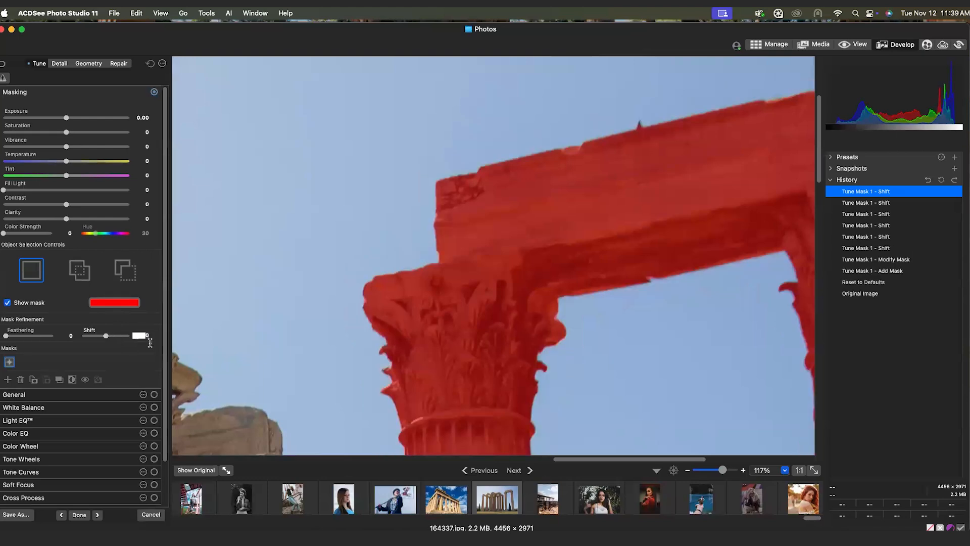
Step: Refine the column mask's edge with feathering 28 and shift -26
click(18, 336)
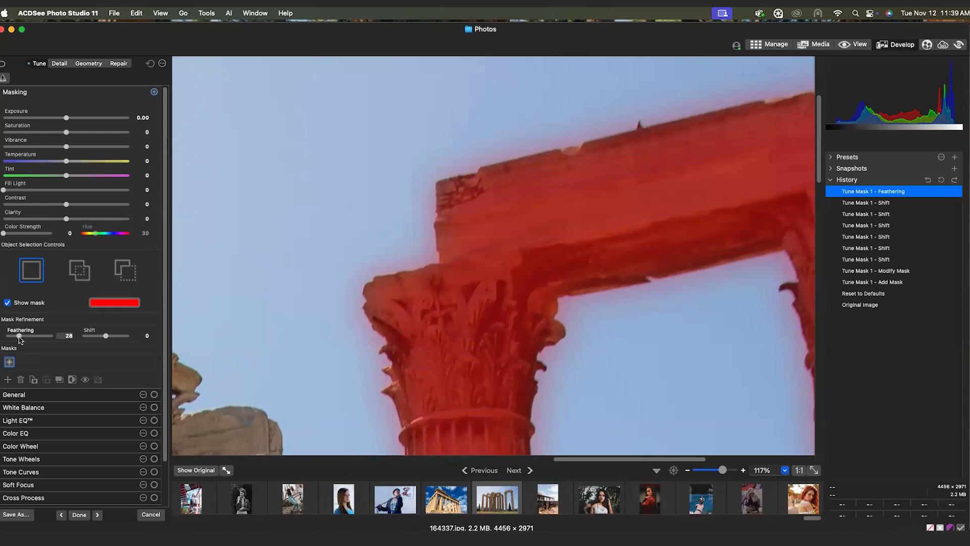
drag(106, 338, 100, 339)
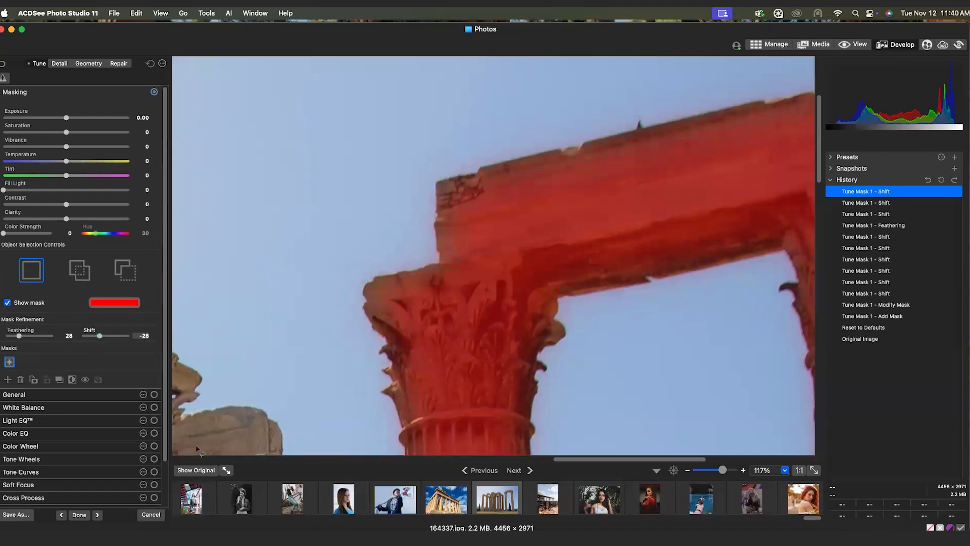
click(814, 470)
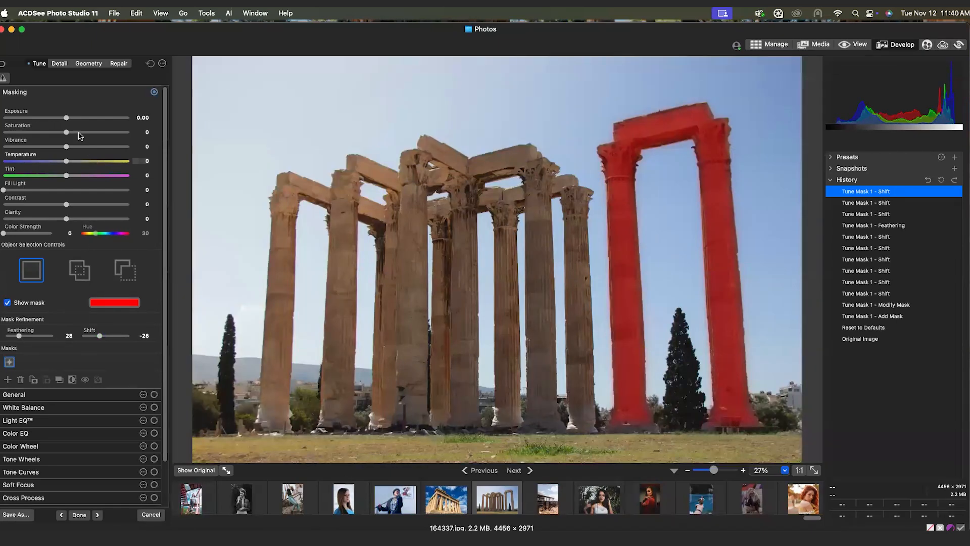
Step: Hide the mask overlay, set the columns' exposure to 0.70 and saturation to 31, and compare the photo with its original
mouse_move(66, 118)
mouse_down()
mouse_move(89, 119)
mouse_move(73, 134)
mouse_up()
click(194, 473)
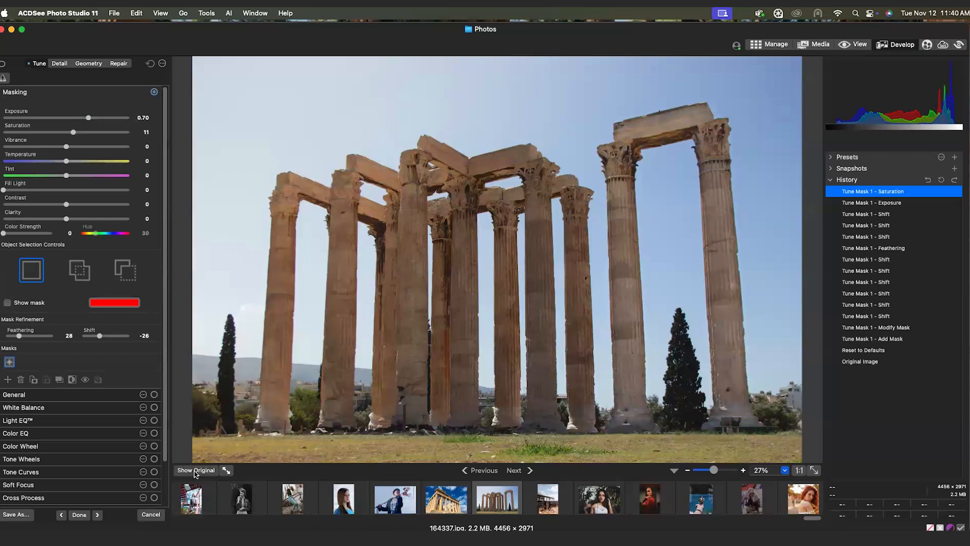
click(125, 270)
drag(73, 134, 86, 132)
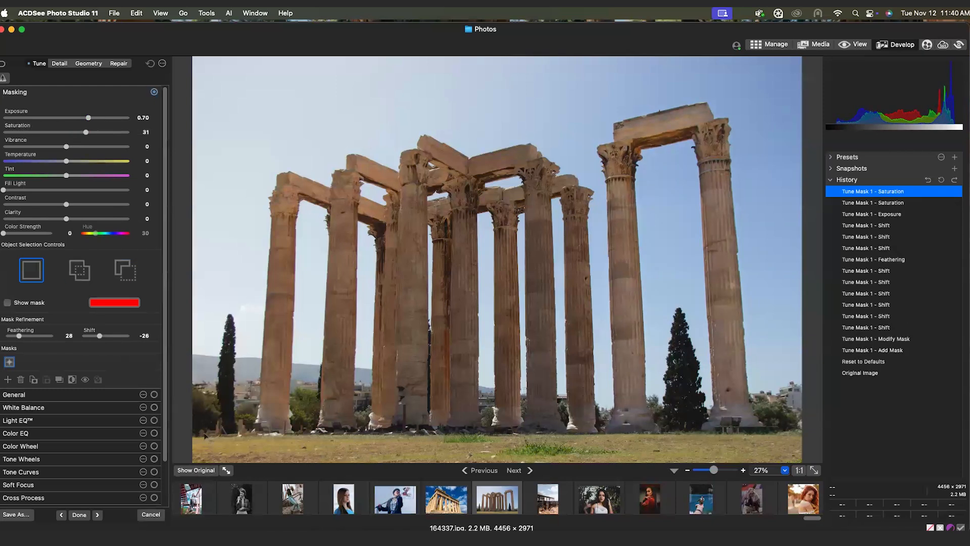
click(197, 469)
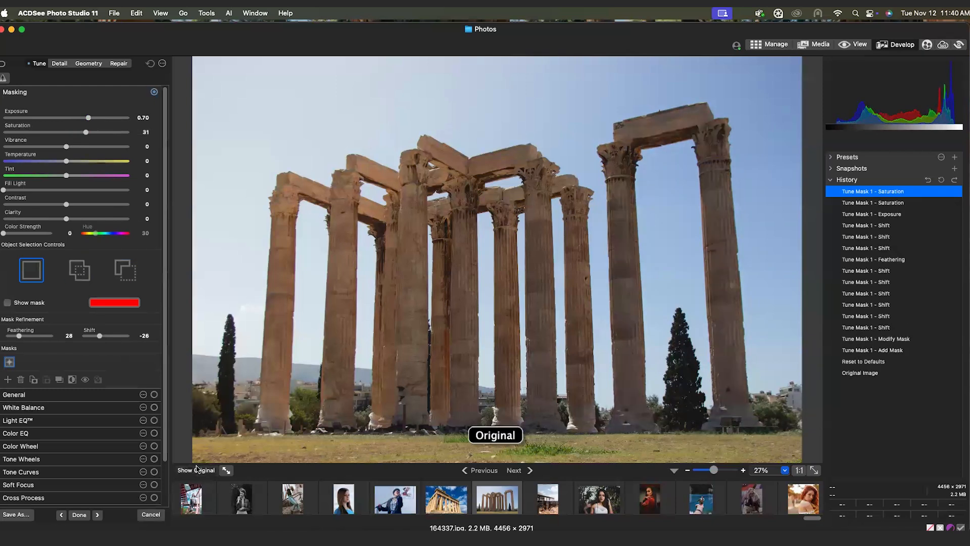
click(197, 469)
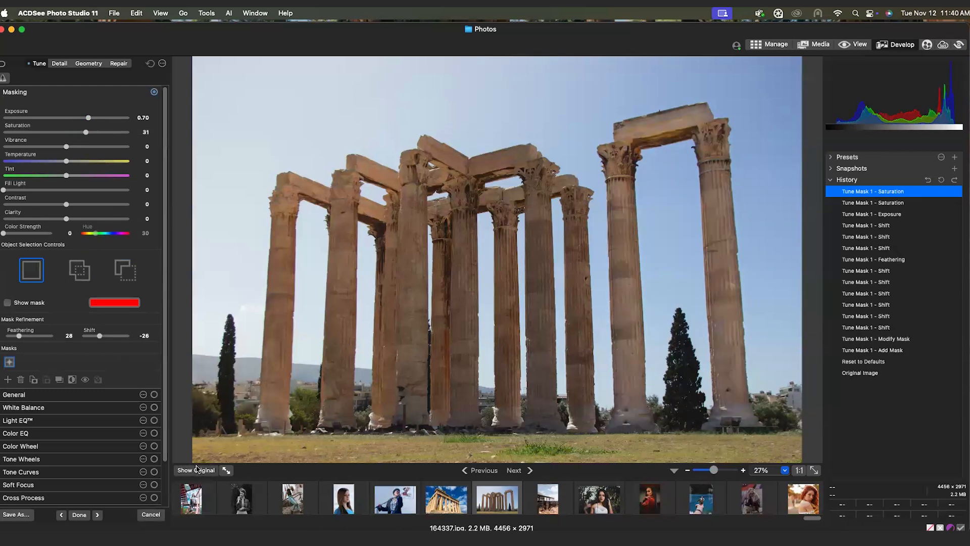
Step: Save the temple photo's edits and open the Super-Res folder
click(93, 514)
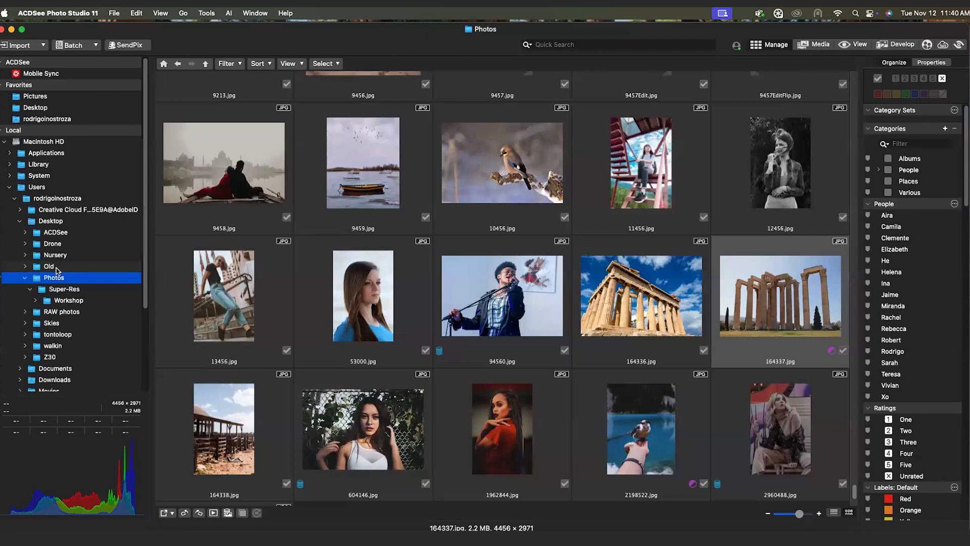
click(58, 289)
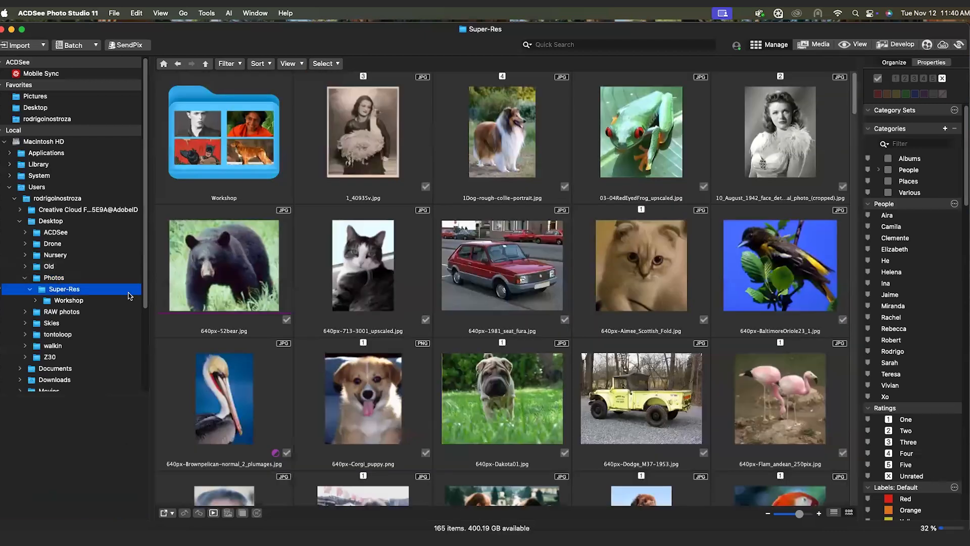
Step: Open the Workshop folder and slightly enlarge its thumbnails
double_click(238, 167)
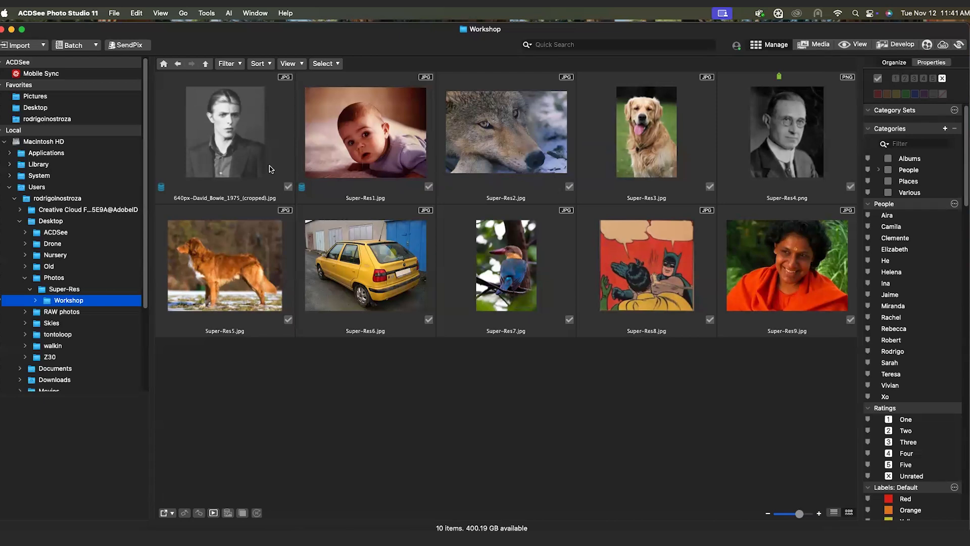
click(252, 138)
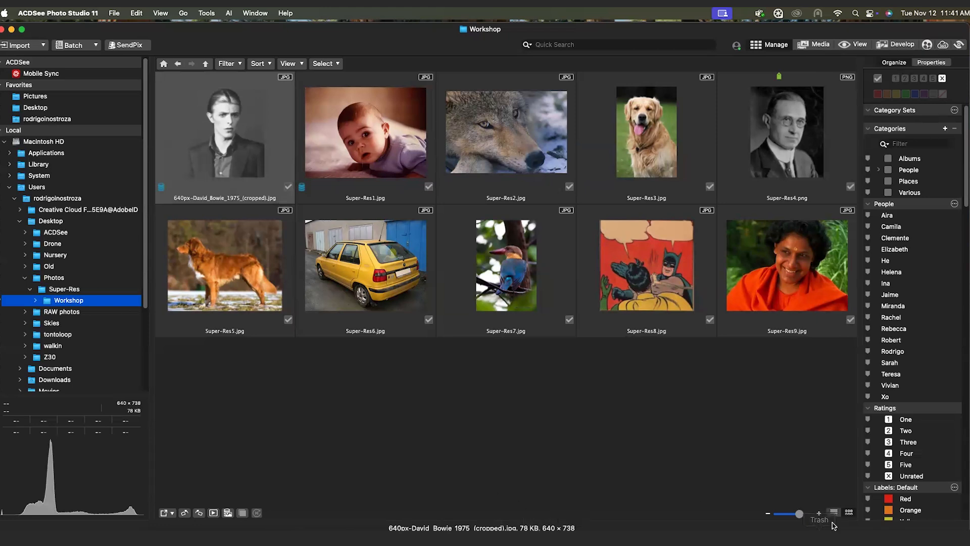
drag(799, 514, 802, 513)
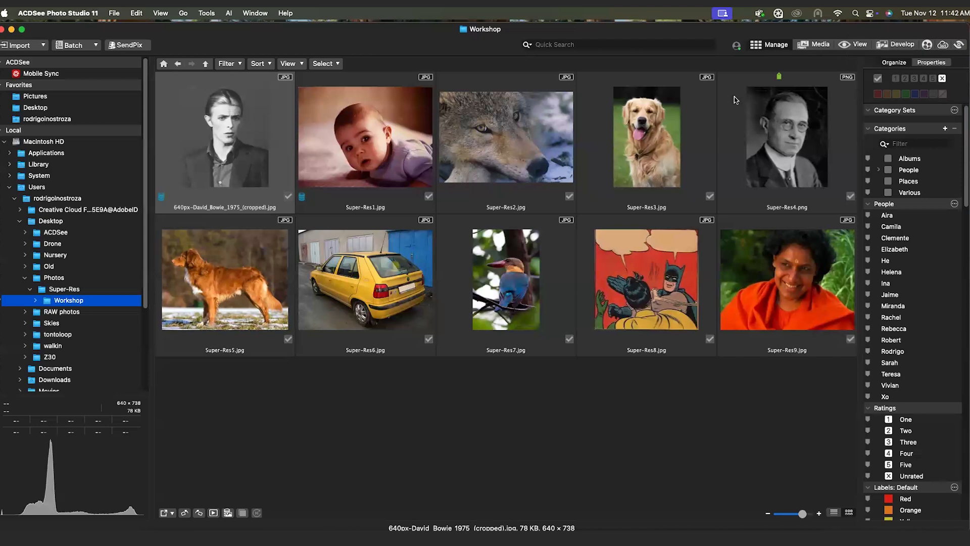
Step: Open the original David Bowie portrait in AI Super-Resolution and bring the eyes into the preview
right_click(246, 155)
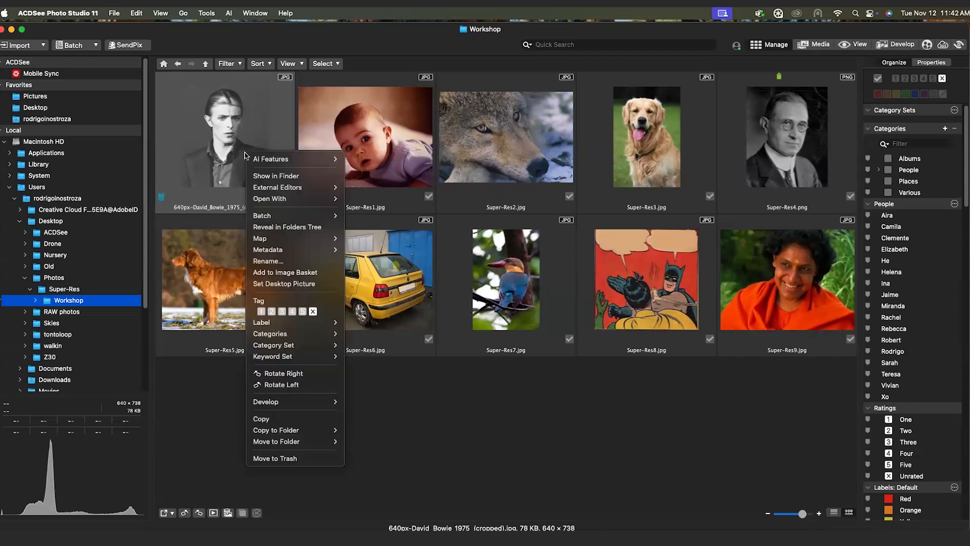
mouse_move(262, 164)
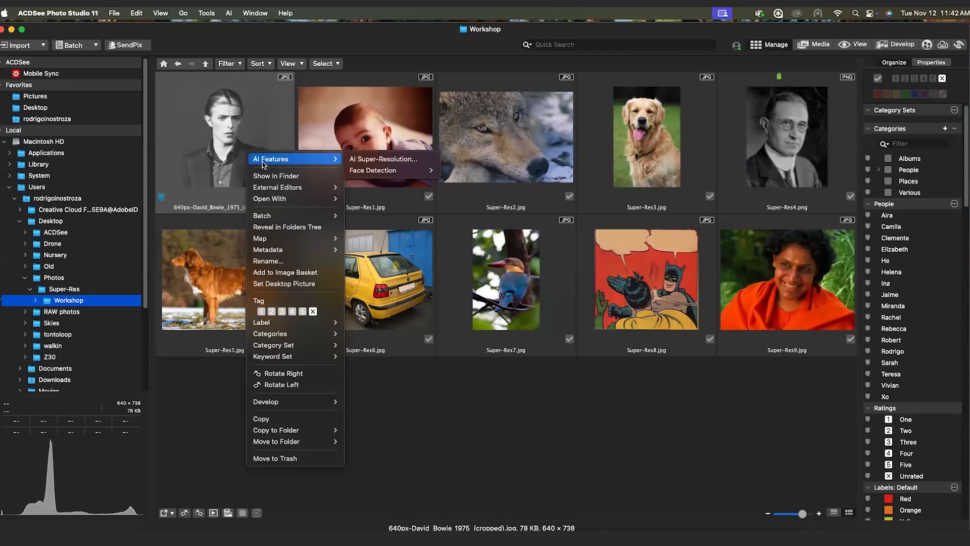
click(417, 161)
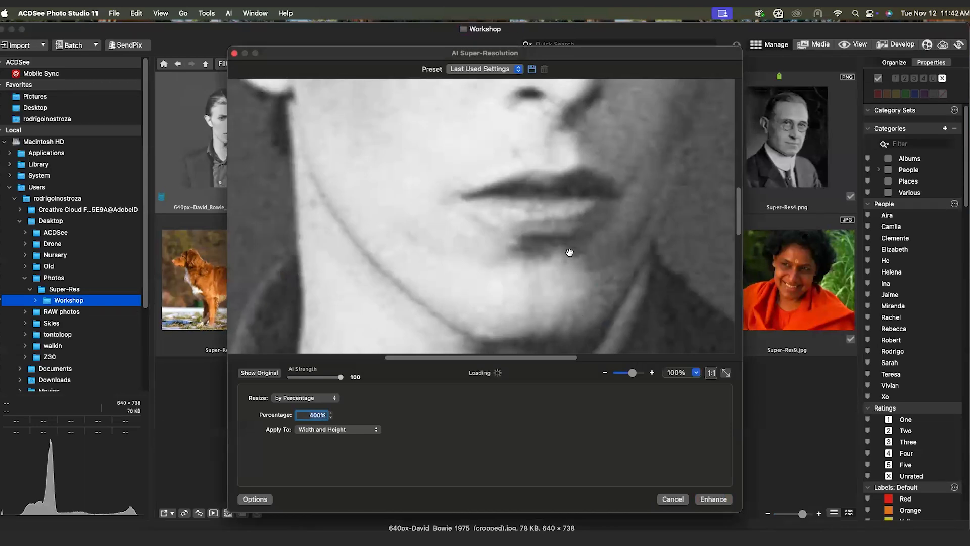
drag(580, 208, 486, 329)
drag(570, 178, 619, 218)
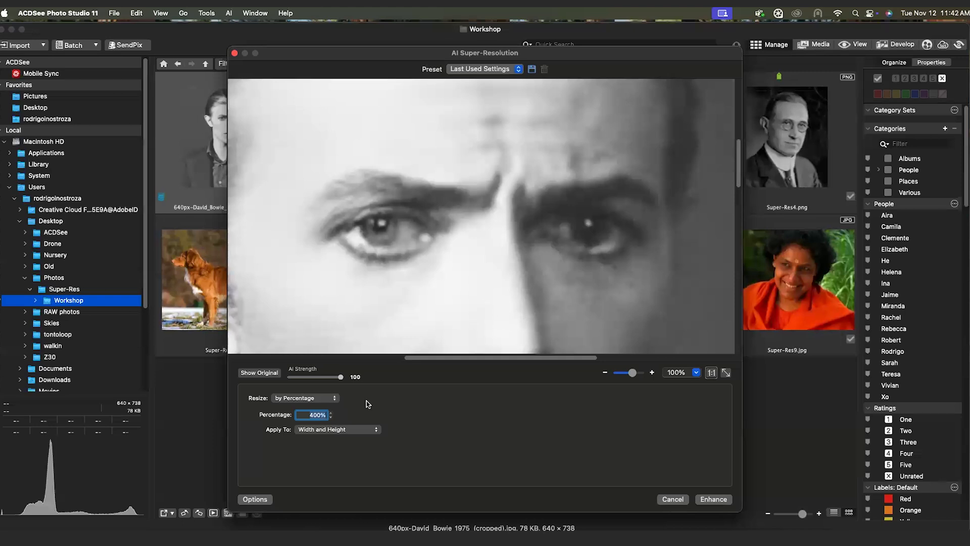
Step: Compare the super-resolution preview with the original and enhance the portrait at 400% width and height
click(306, 417)
click(268, 374)
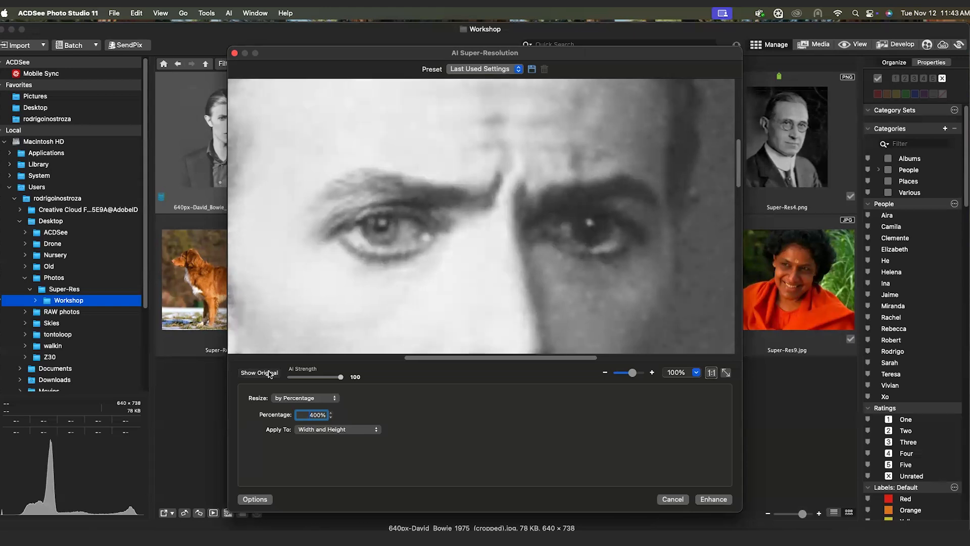
click(269, 374)
click(269, 374)
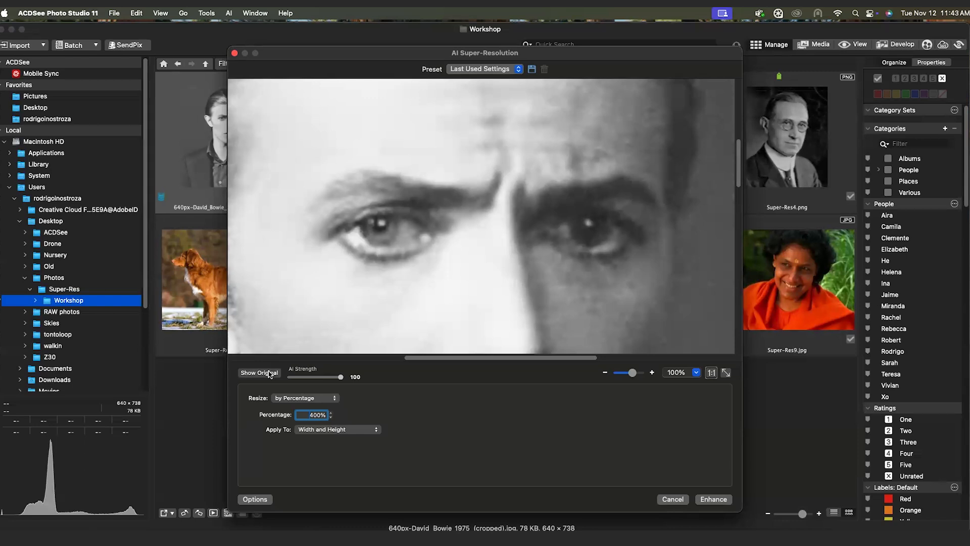
click(269, 374)
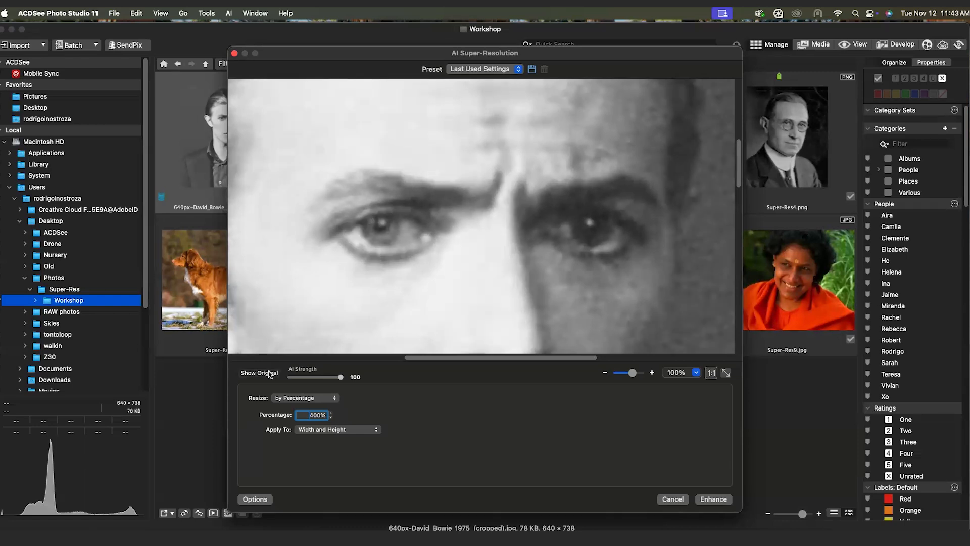
click(270, 373)
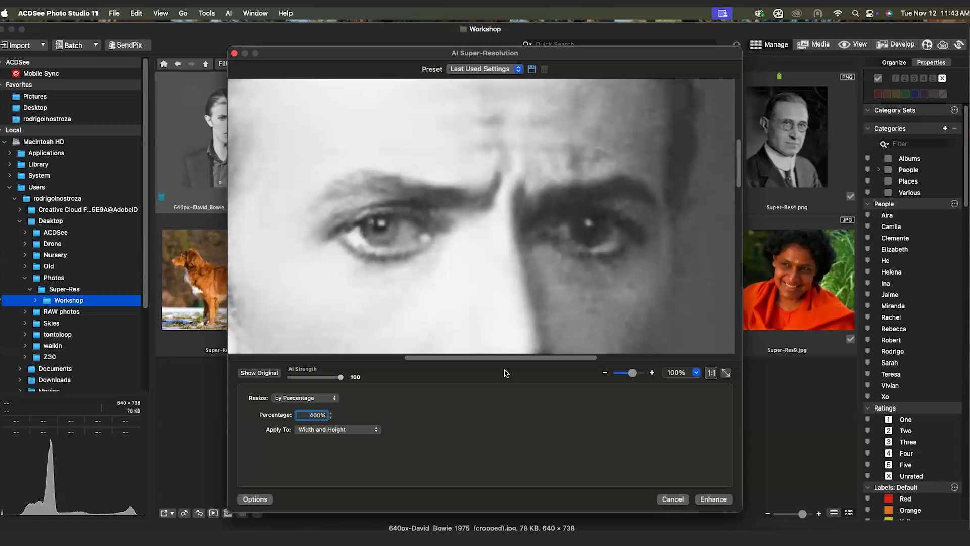
click(714, 499)
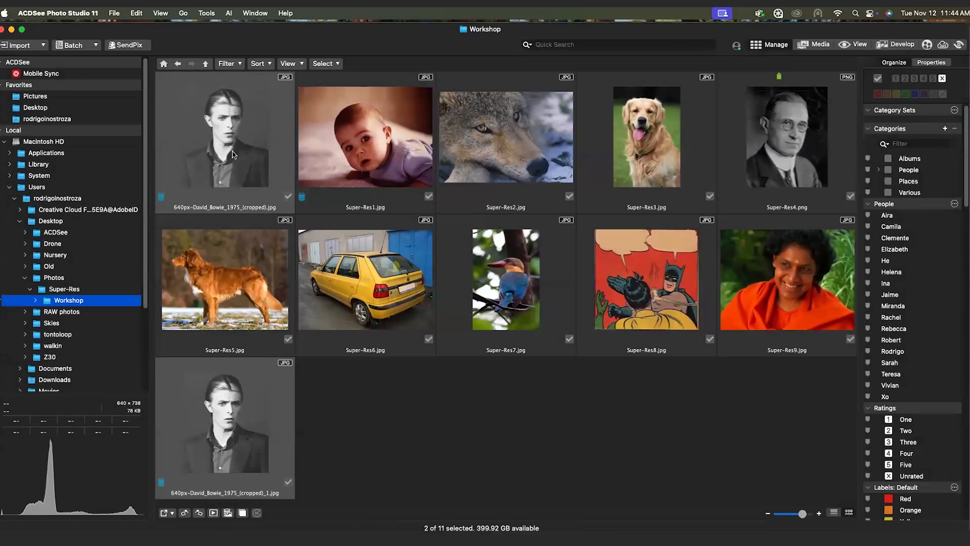
Step: Check the dimensions and file size of the enhanced portrait against those of the original
click(325, 373)
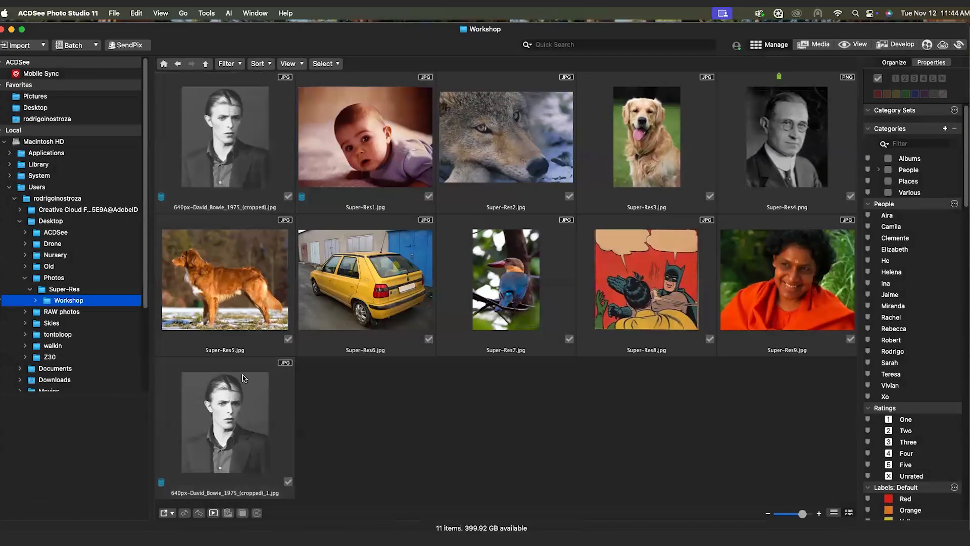
click(240, 413)
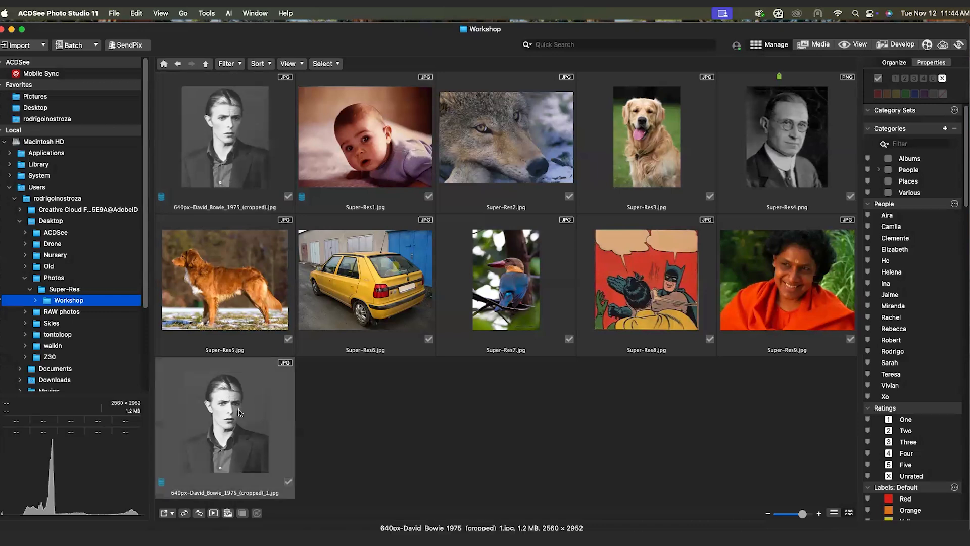
click(262, 147)
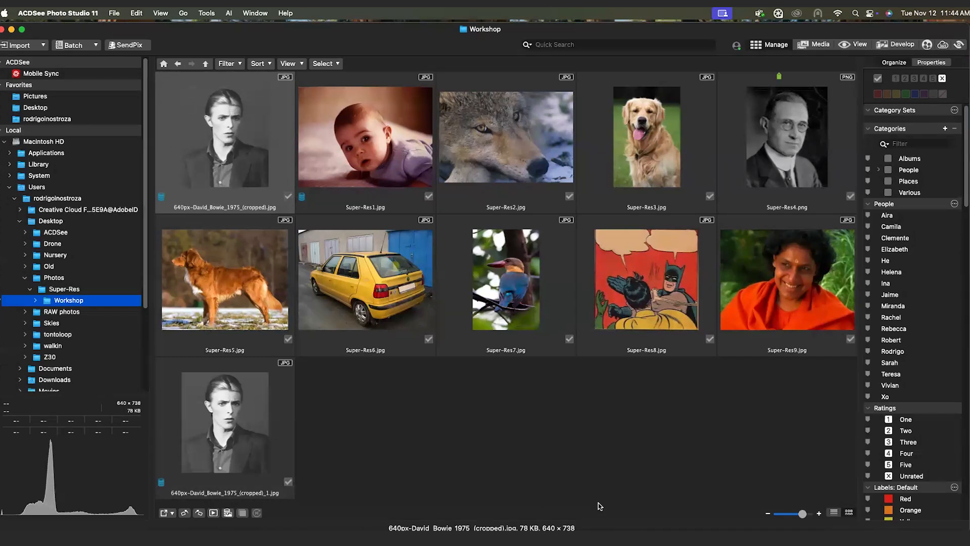
click(262, 441)
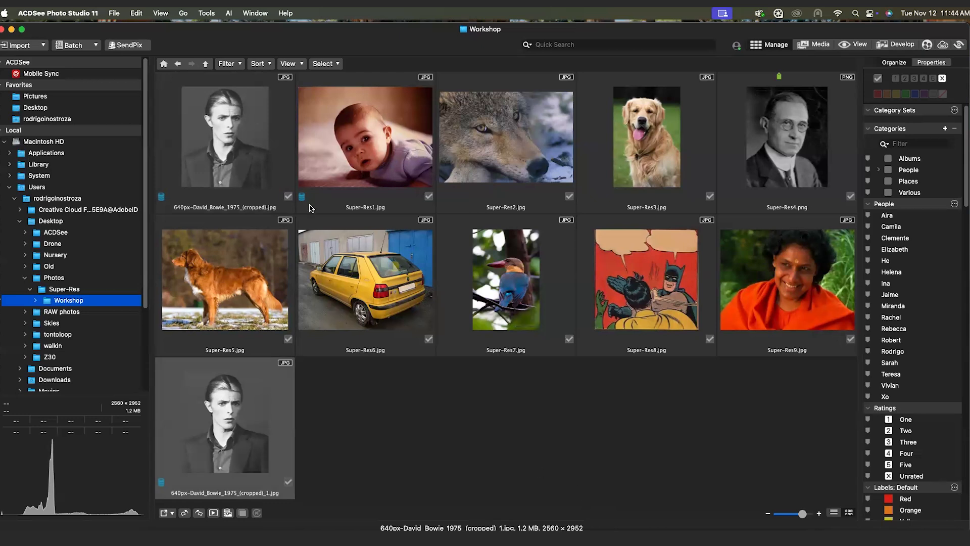
Step: Open the original and enhanced portraits side by side for comparison, with the enhanced version showing the eyes
super+click(245, 140)
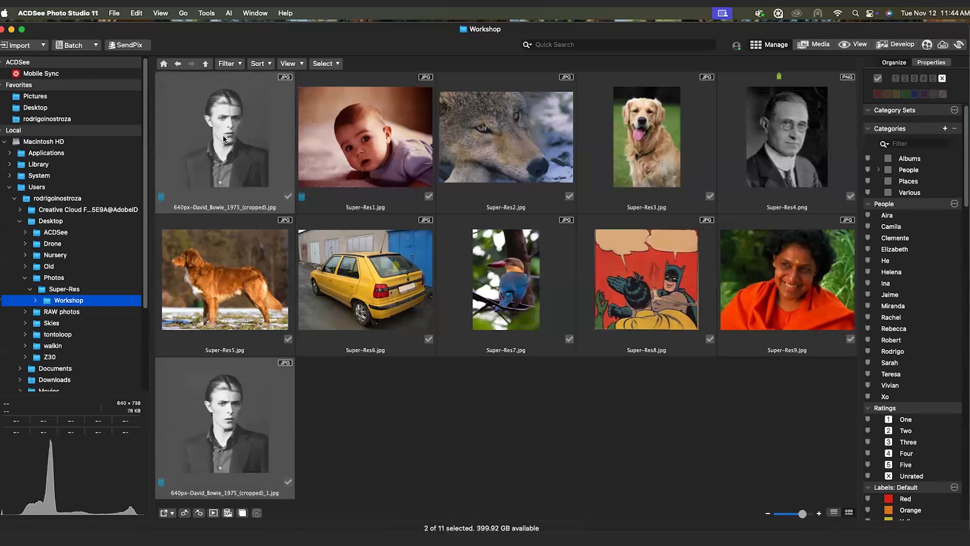
click(243, 513)
drag(652, 264, 678, 331)
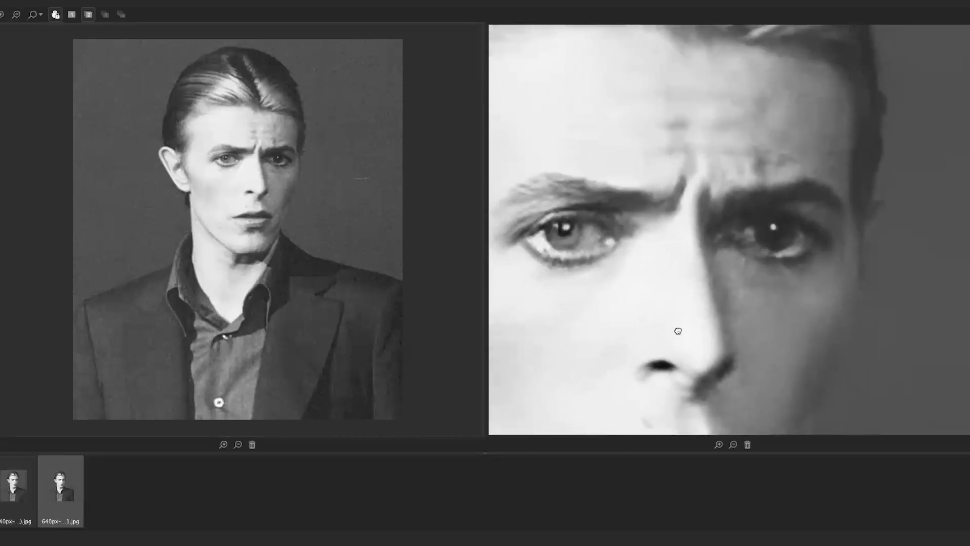
Step: Magnify the original portrait in the comparison until its face is about as large as the enhanced one
click(224, 445)
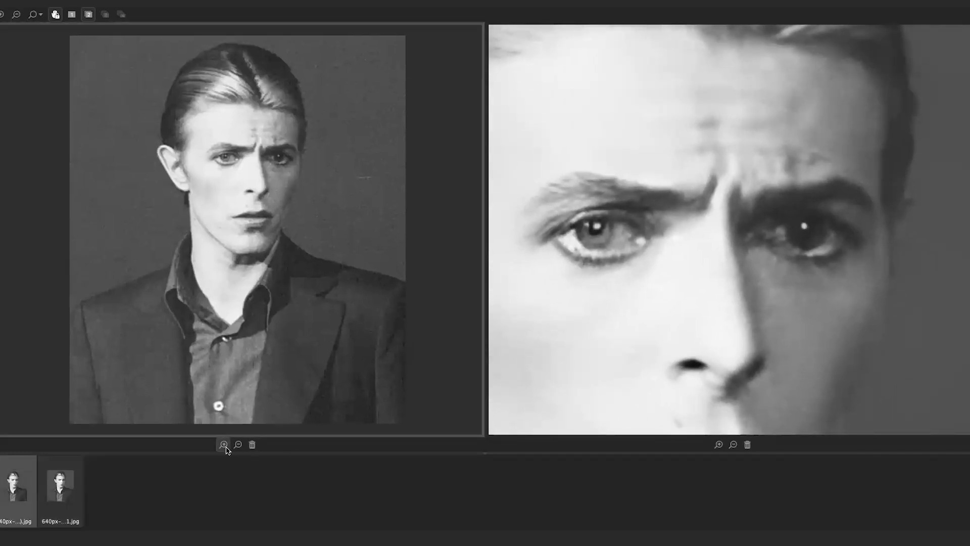
click(226, 447)
click(227, 447)
click(226, 446)
click(226, 447)
click(226, 447)
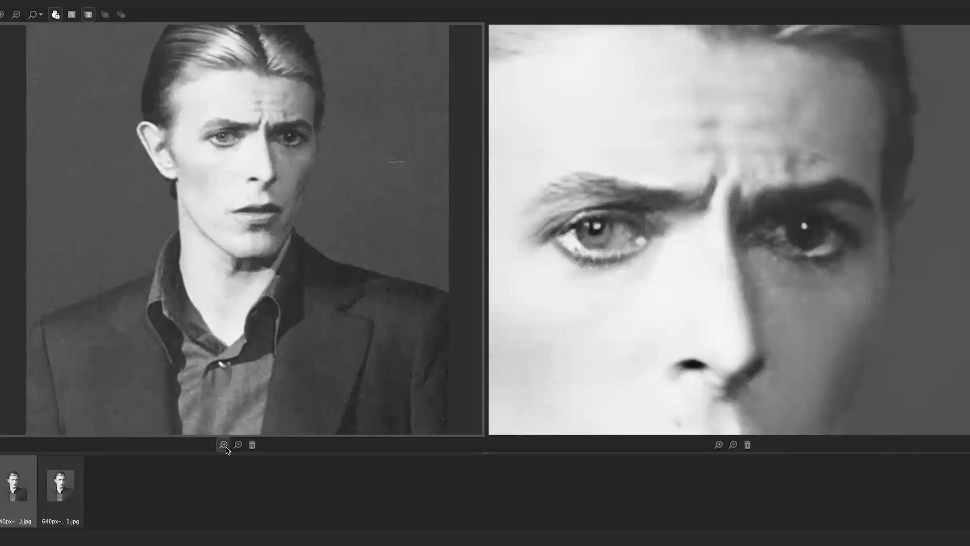
click(223, 445)
click(224, 445)
click(223, 446)
click(224, 445)
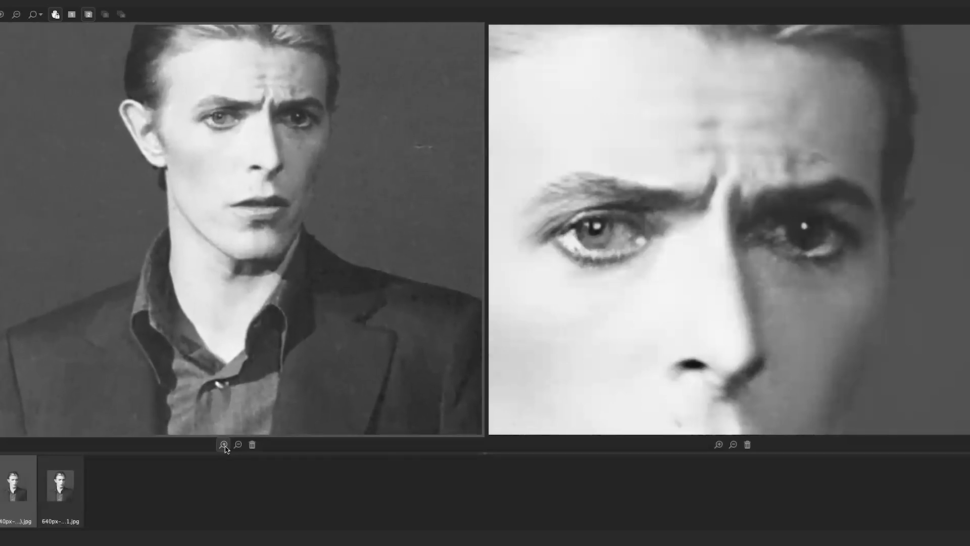
click(224, 445)
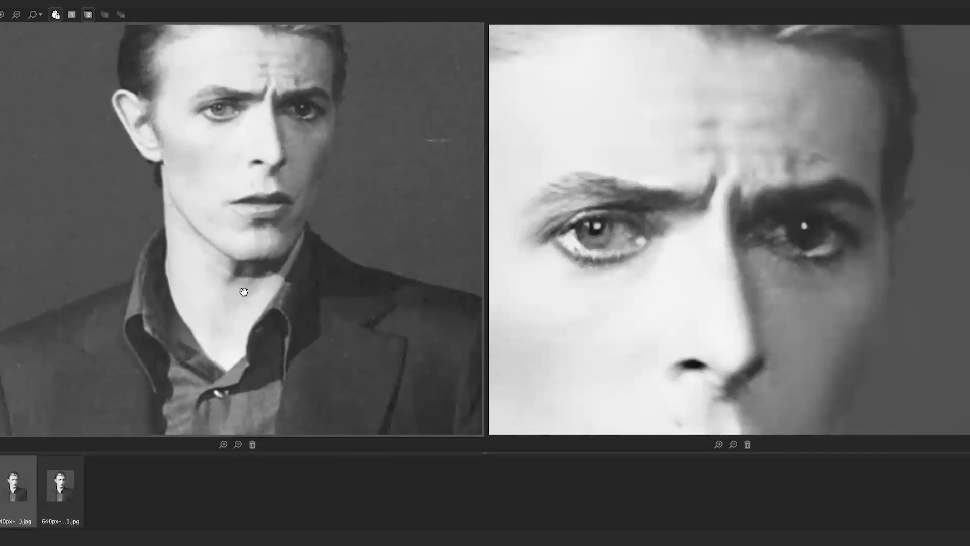
scroll(243, 293, up, 4)
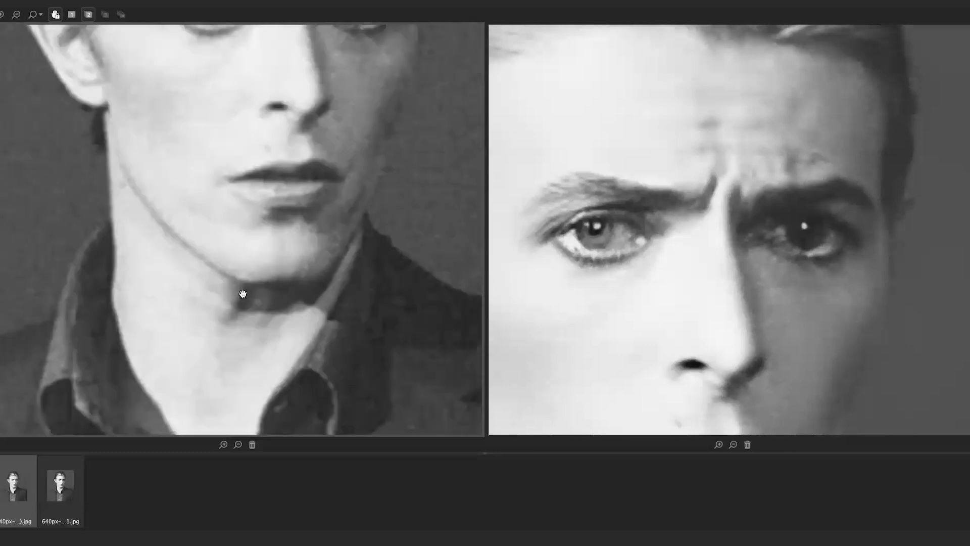
scroll(267, 210, up, 5)
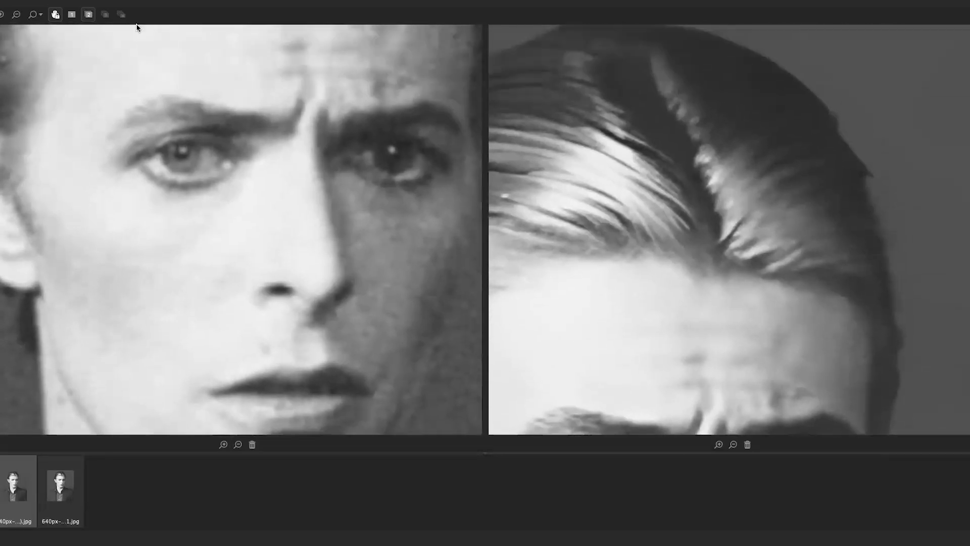
Step: Unlink the panning of the two compared portraits and align both views on the eyes
click(54, 14)
drag(250, 232, 308, 303)
scroll(734, 260, down, 5)
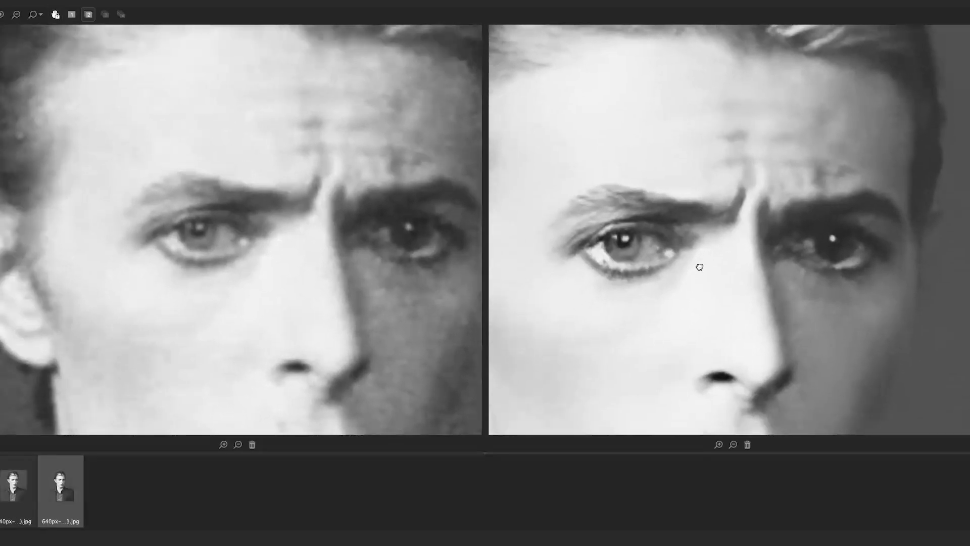
drag(698, 259, 700, 264)
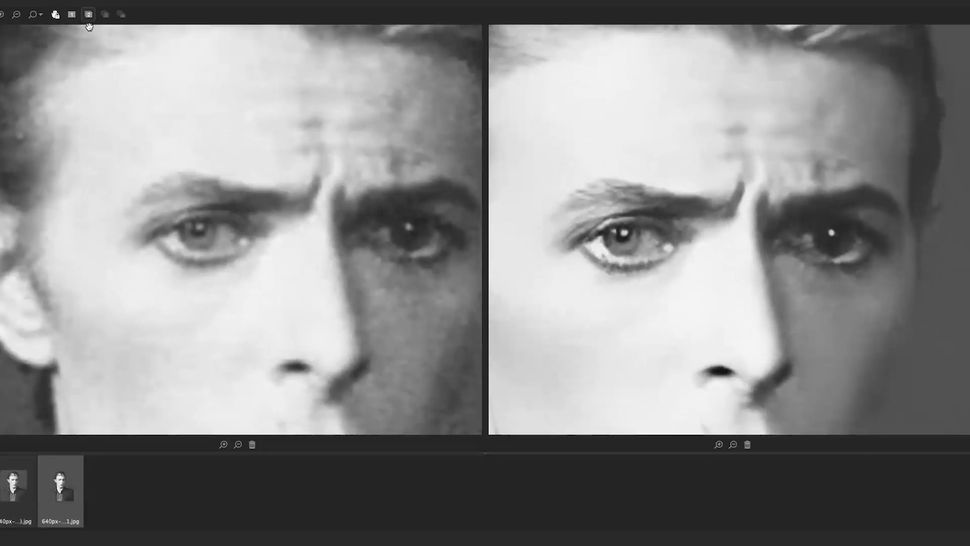
Step: Relink the panning and examine the hair and forehead detail in both portraits
click(56, 14)
drag(184, 156, 126, 358)
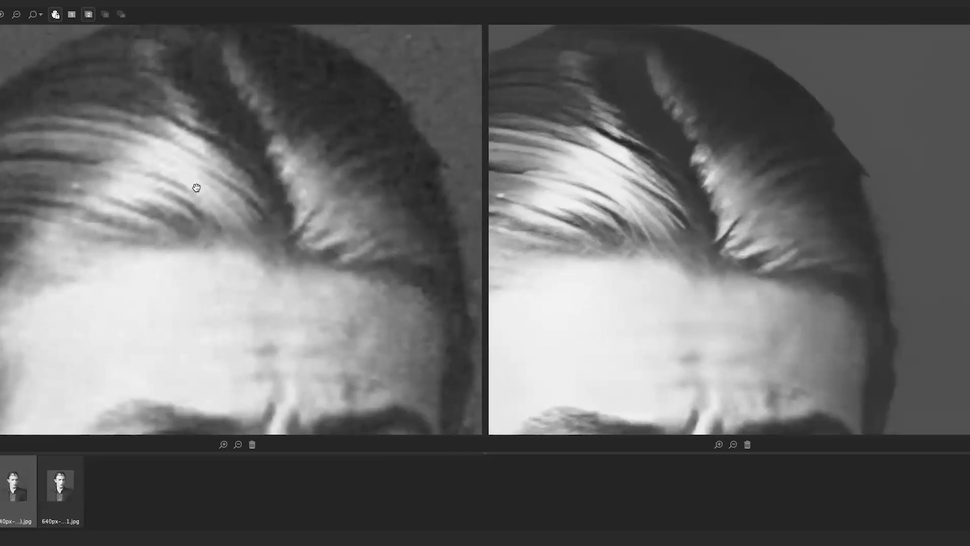
scroll(678, 307, down, 5)
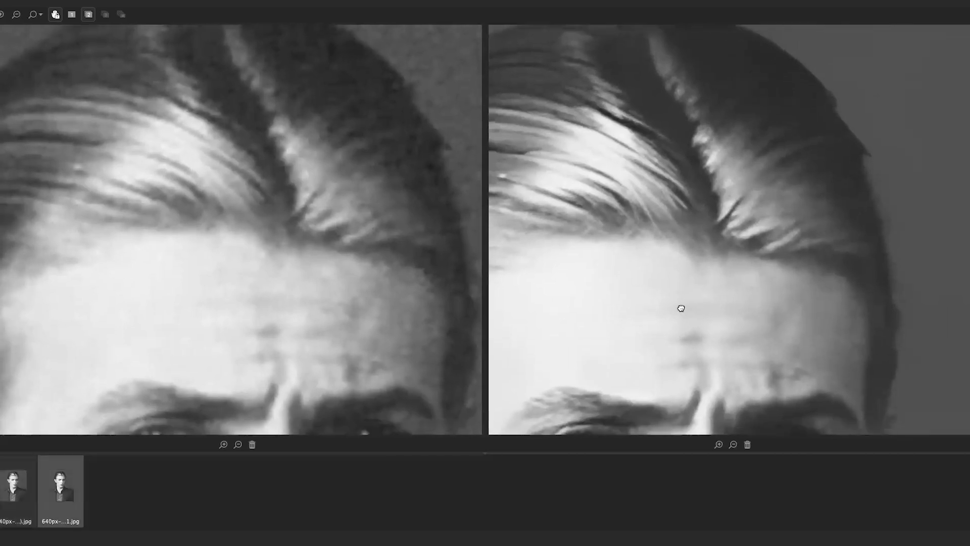
scroll(676, 315, down, 5)
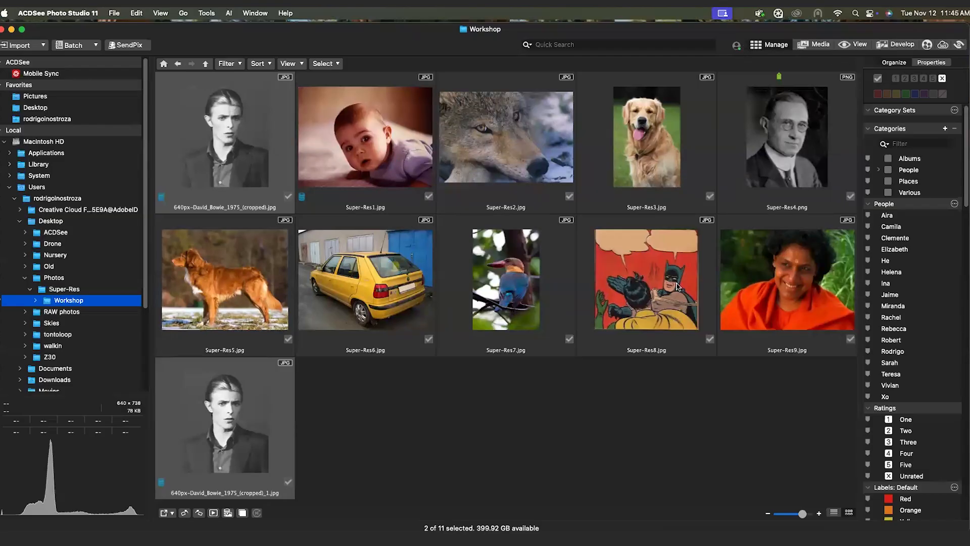
click(658, 279)
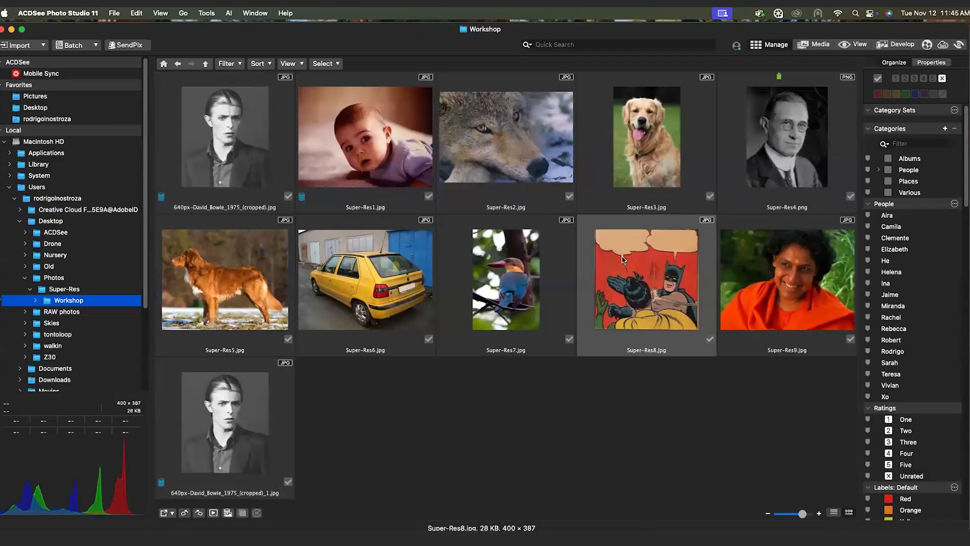
right_click(623, 260)
mouse_move(661, 227)
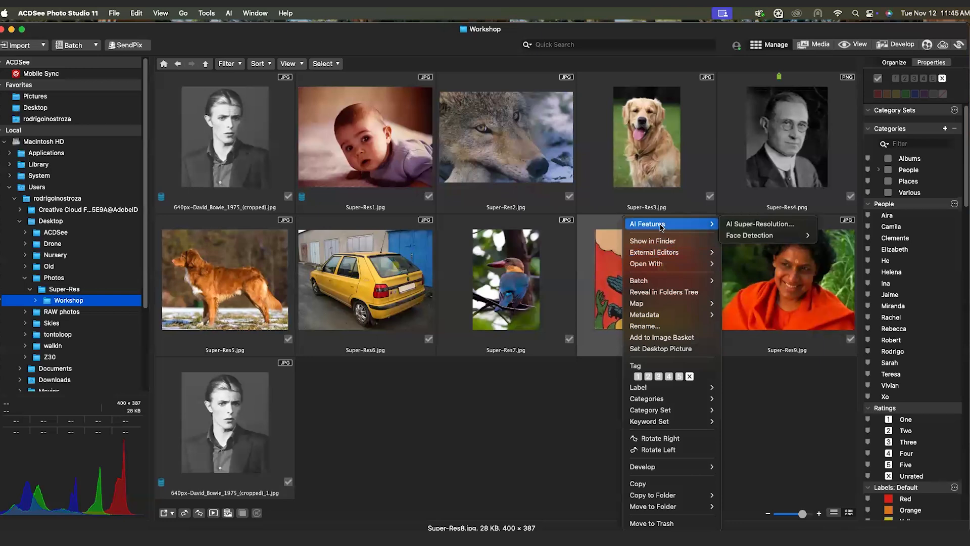
click(515, 284)
click(514, 283)
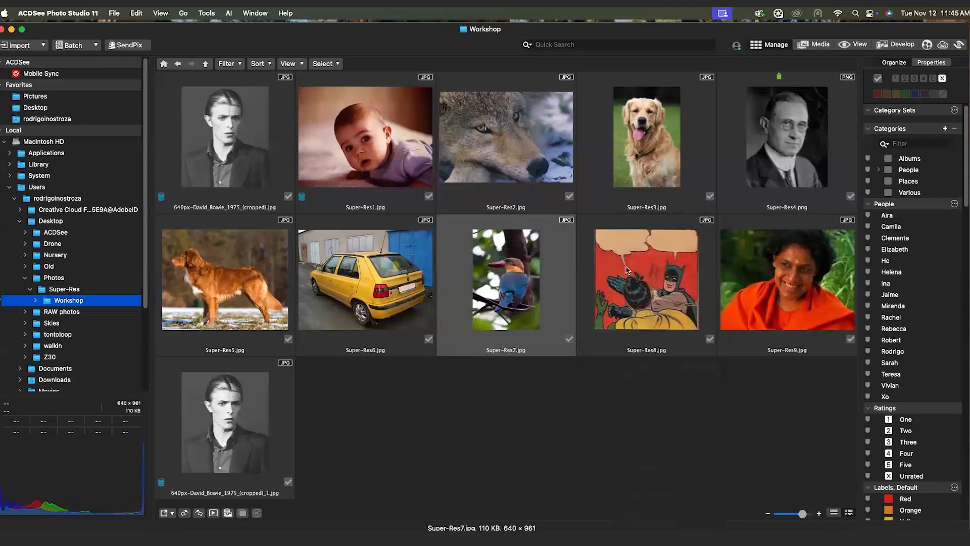
Step: Open the comic image Super-Res8.jpg in AI Super-Resolution and bring Batman's face into the preview
click(621, 252)
right_click(620, 251)
mouse_move(678, 223)
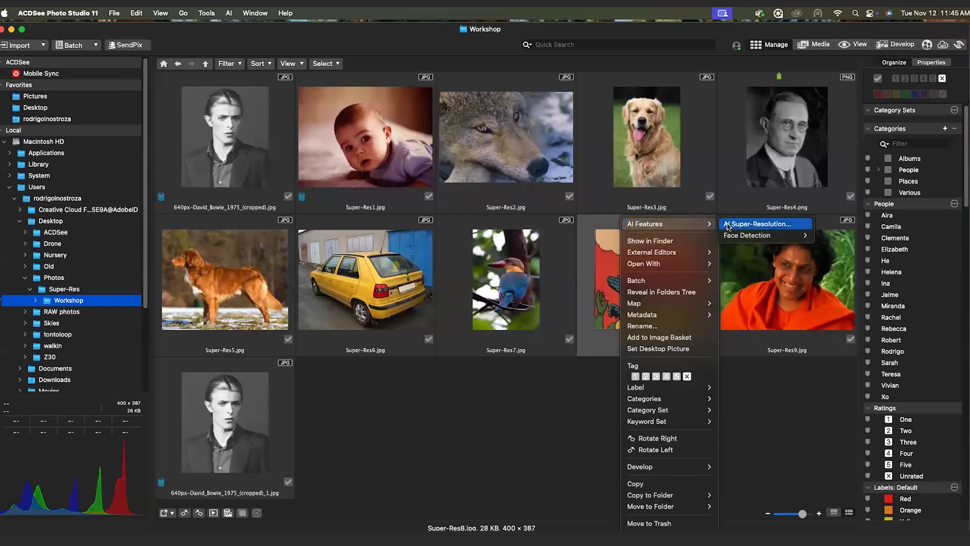
click(728, 227)
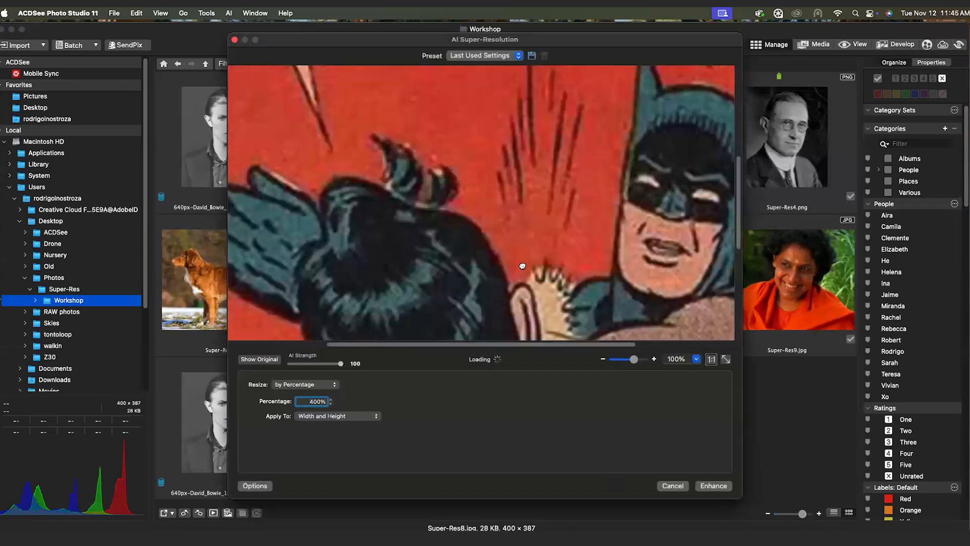
scroll(464, 250, down, 1)
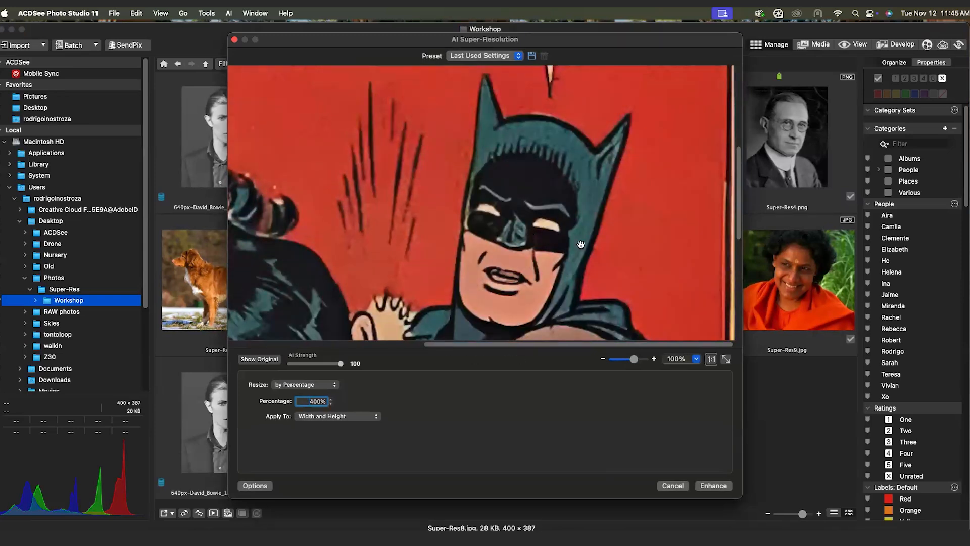
Step: Set the comic's Super-Resolution resize percentage to 200% and fit the whole image in the preview
drag(581, 245, 581, 253)
scroll(600, 280, down, 2)
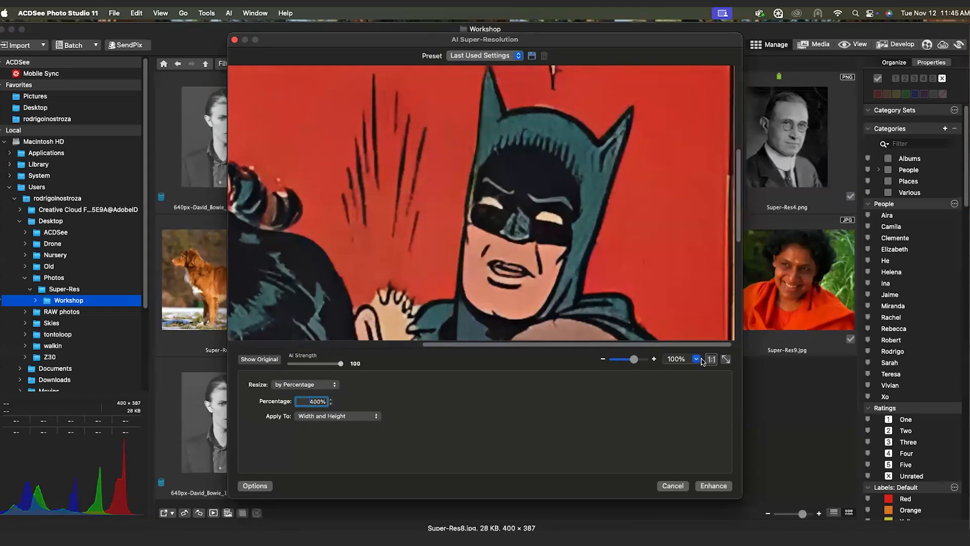
click(726, 359)
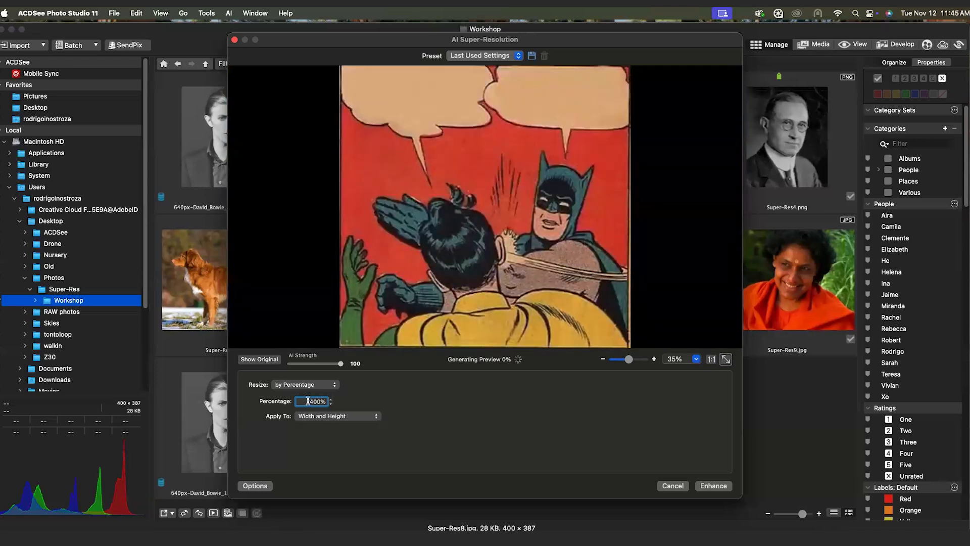
text(200)
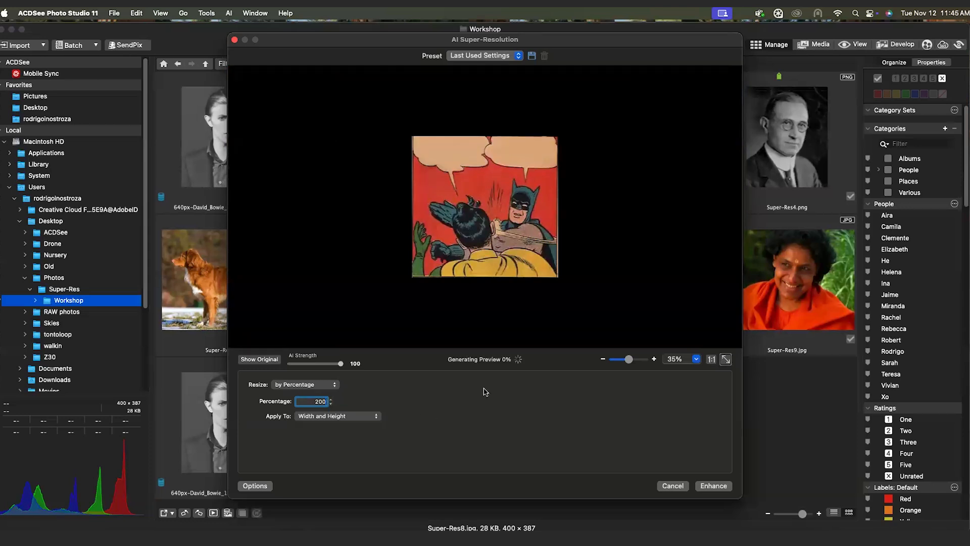
click(725, 360)
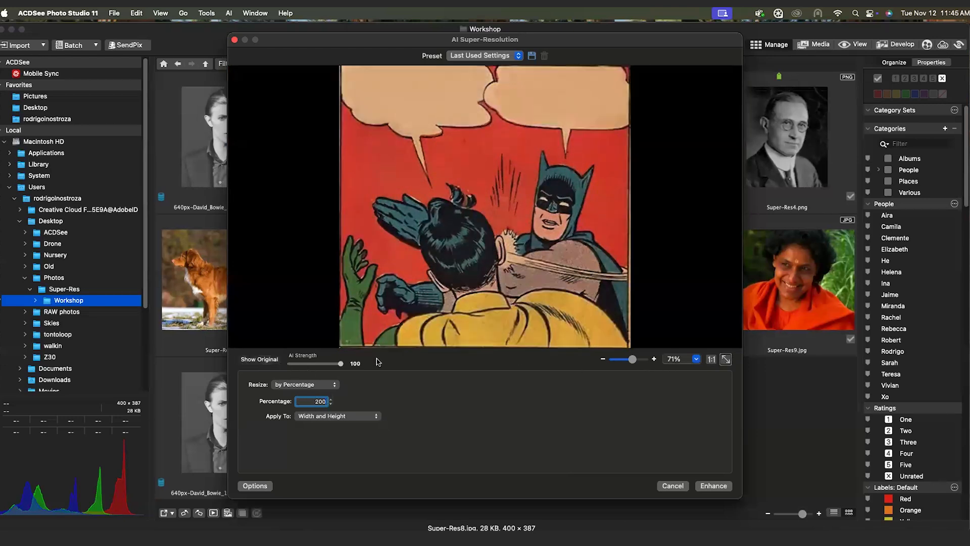
Step: Compare the comic's enhanced preview with the original at 100% zoom and run the enhancement
click(696, 359)
scroll(685, 394, down, 2)
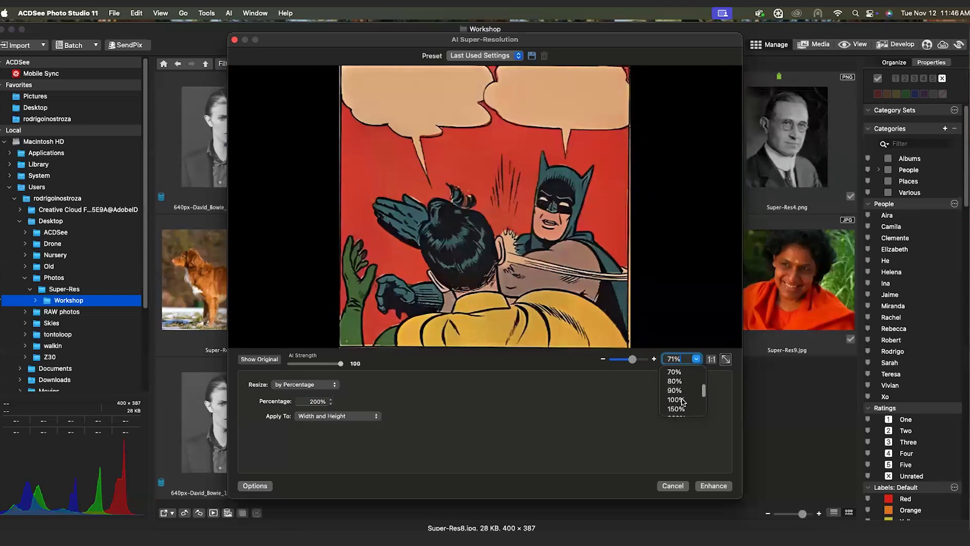
click(682, 400)
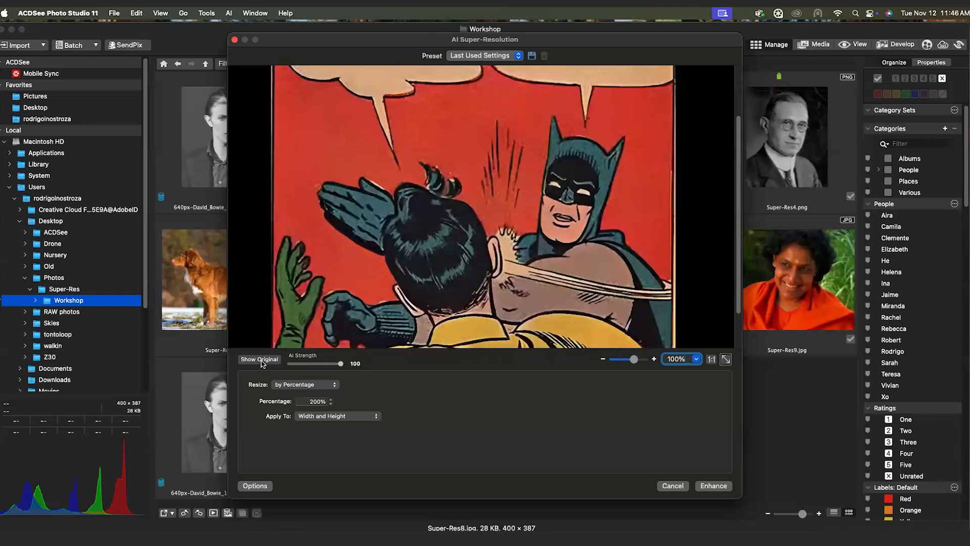
click(262, 363)
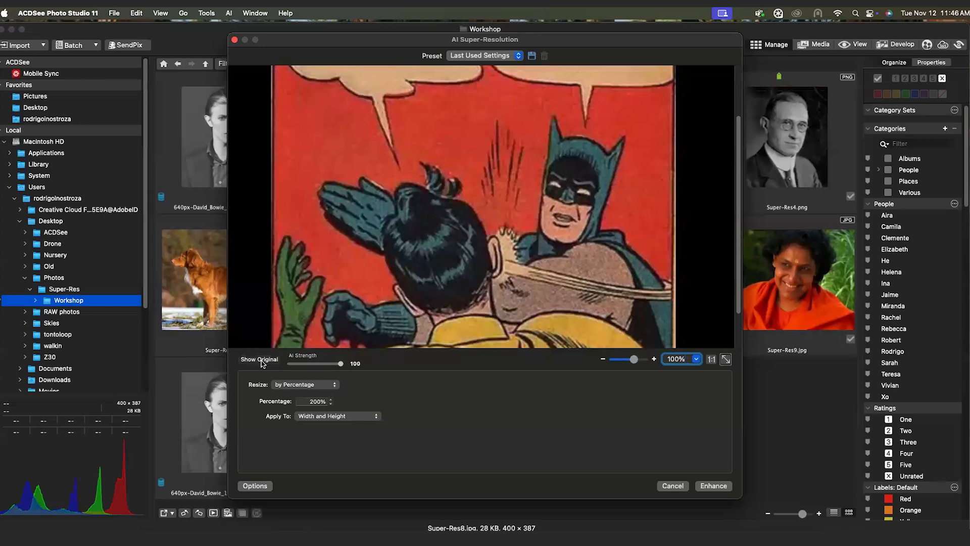
click(262, 363)
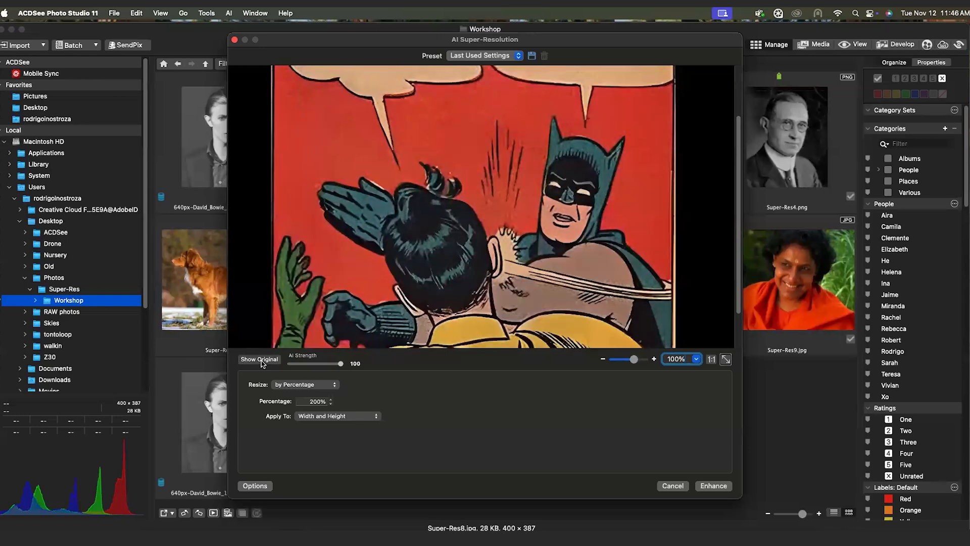
click(262, 363)
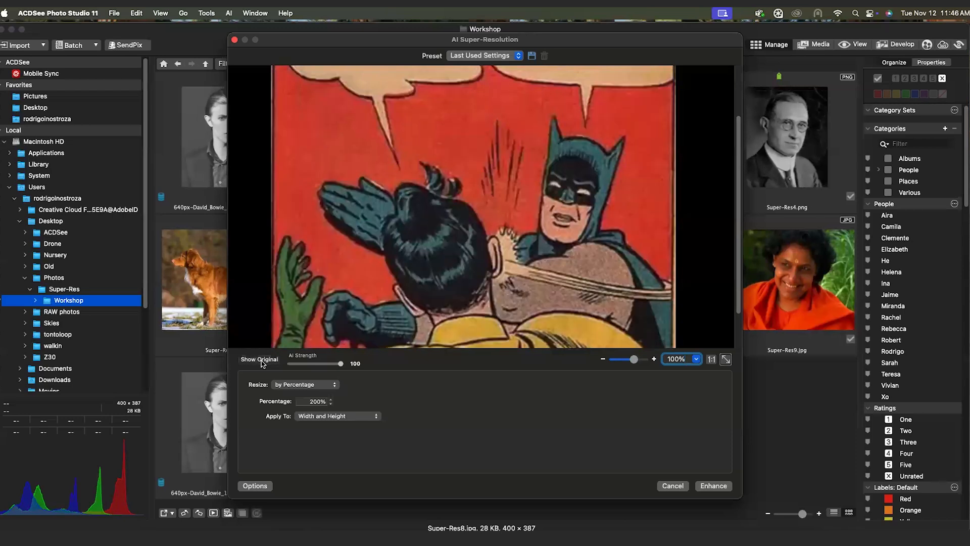
click(721, 490)
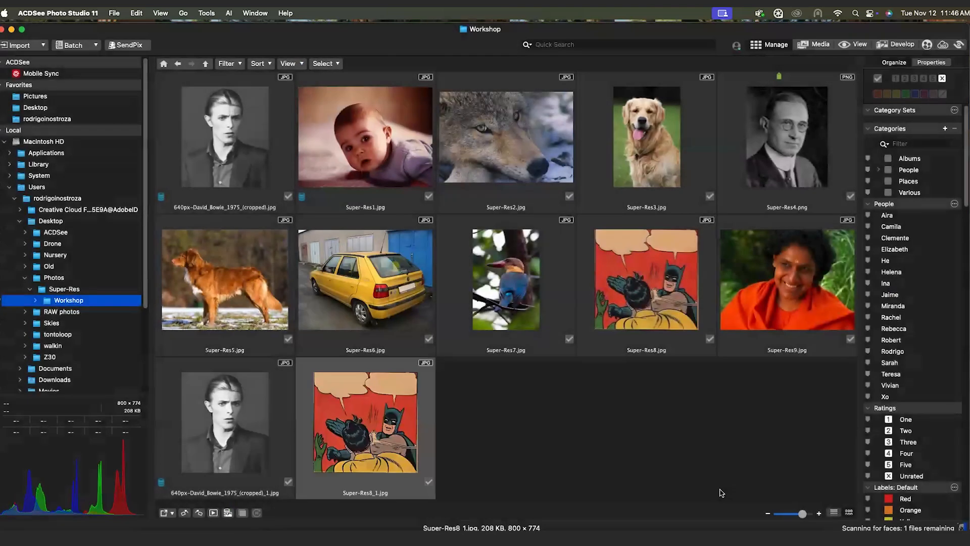
Step: Open the bird photo Super-Res7.jpg in AI Super-Resolution and set the resize percentage to 400%
click(521, 267)
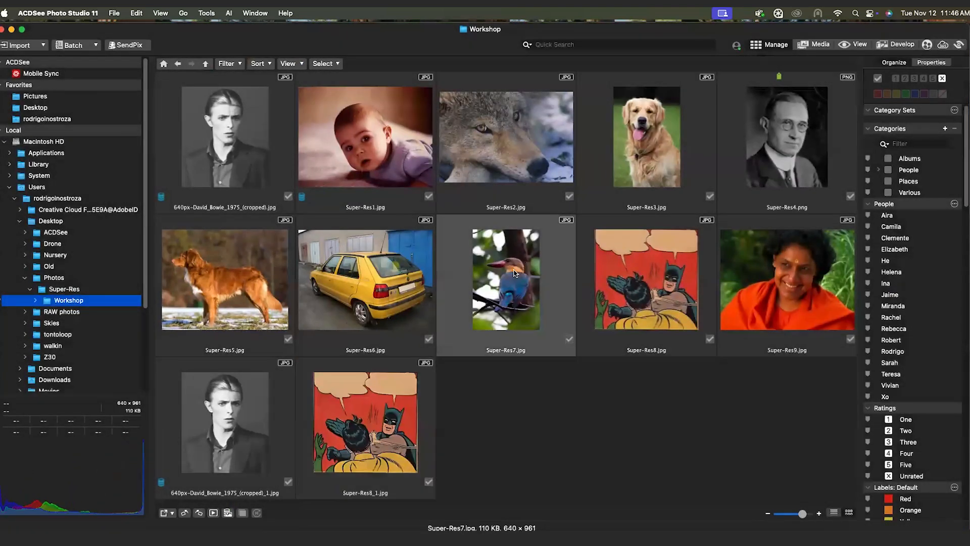
right_click(510, 270)
mouse_move(581, 224)
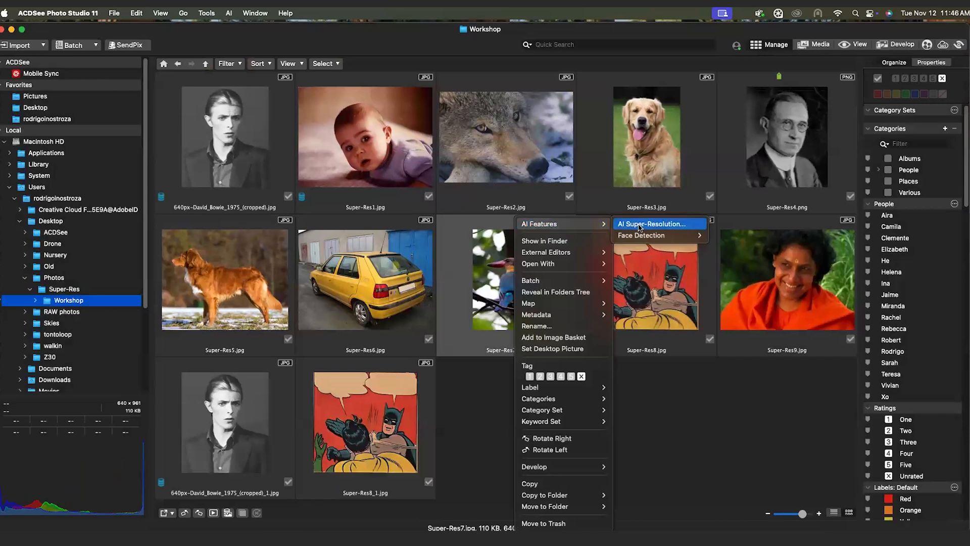
click(639, 228)
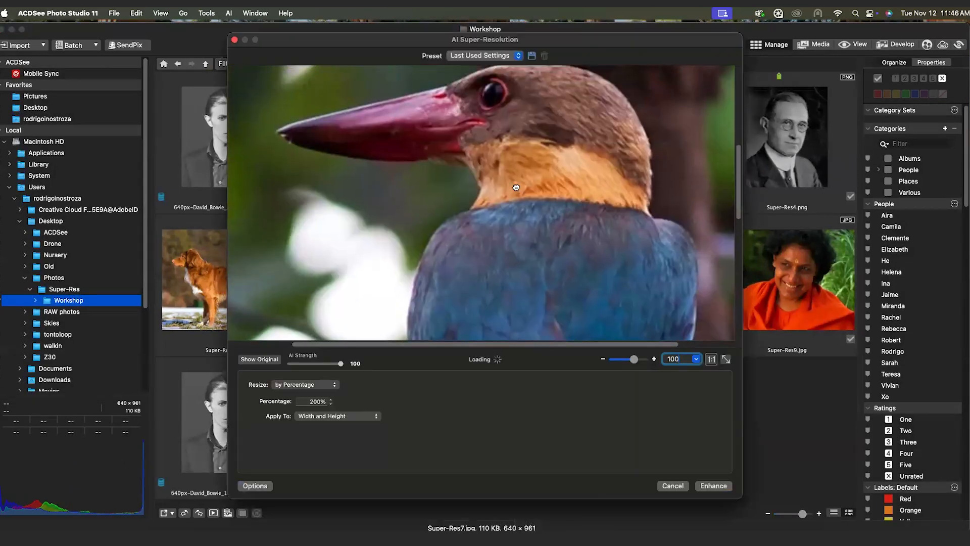
double_click(313, 401)
text(400)
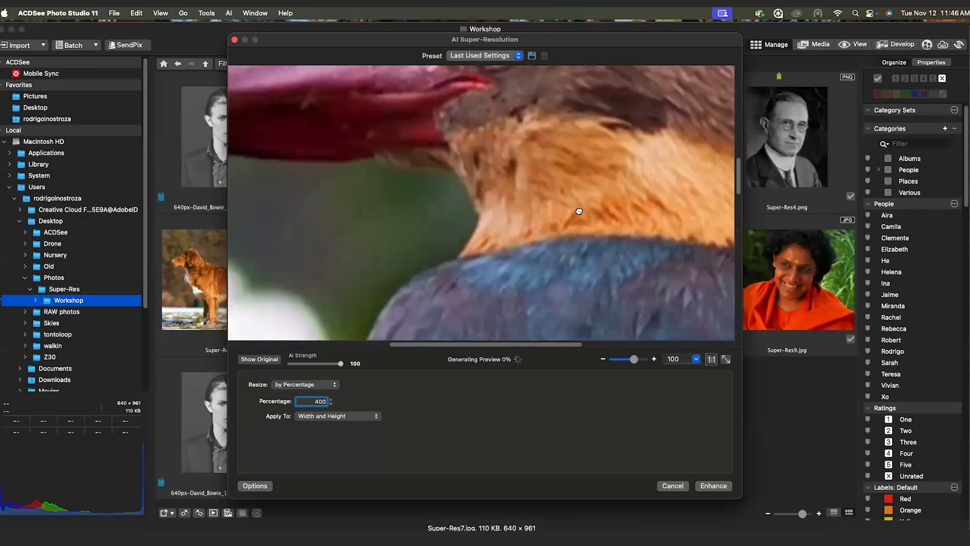
Step: Compare the bird's beak and eye in the enhanced preview with the original and run the enhancement
drag(634, 256, 672, 295)
drag(587, 274, 659, 271)
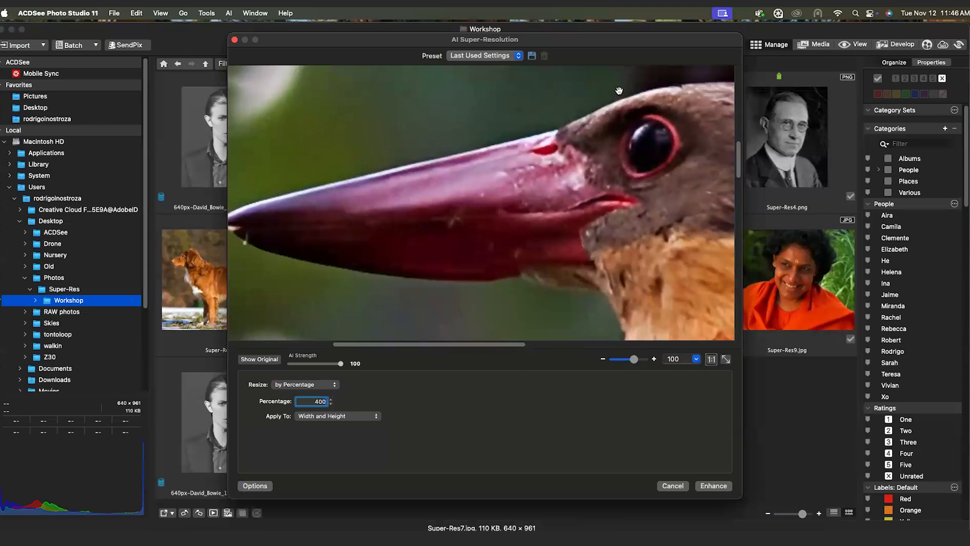
drag(544, 49, 467, 58)
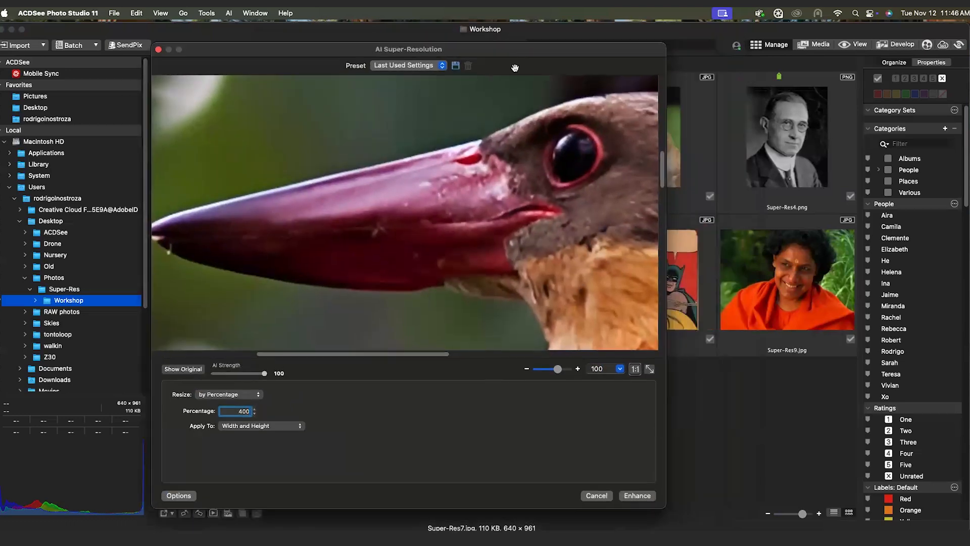
click(198, 373)
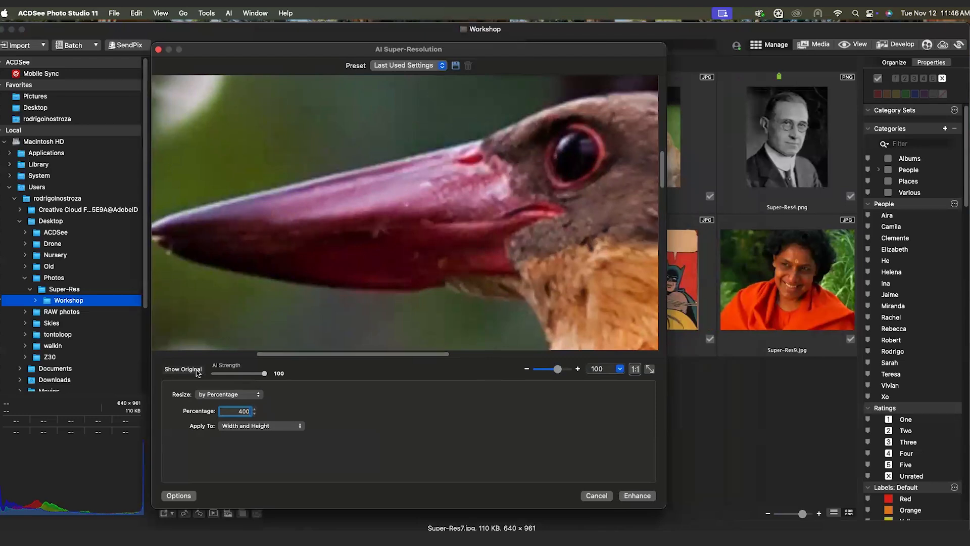
click(197, 373)
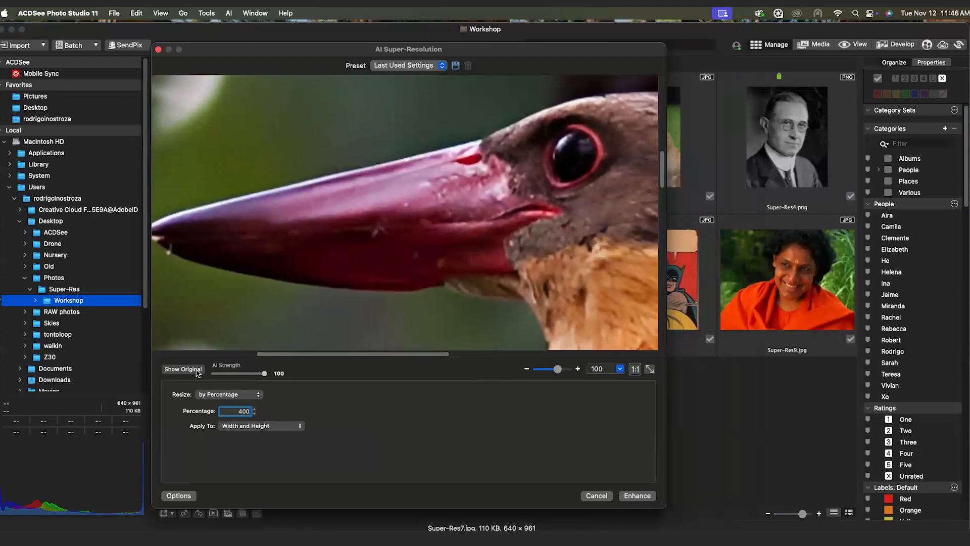
click(635, 496)
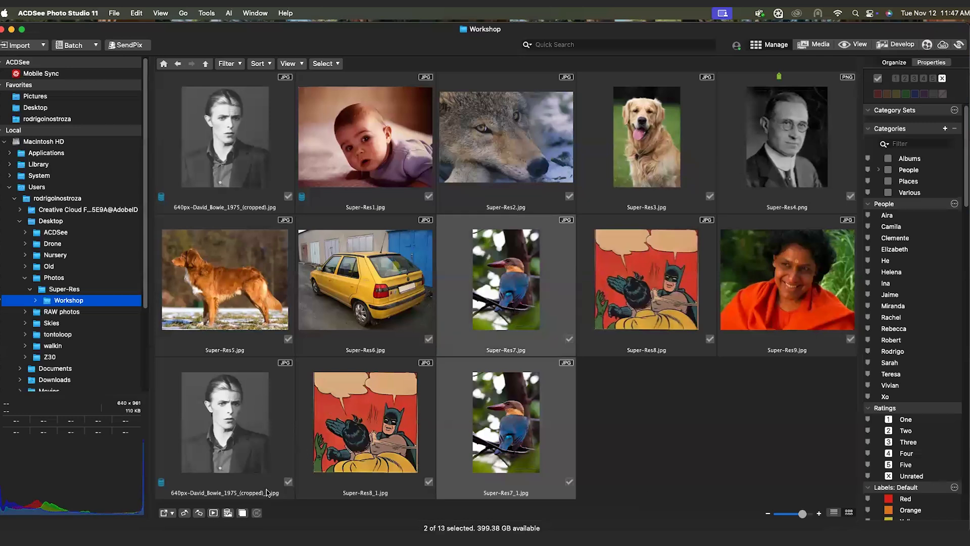
Step: Open Super-Res7.jpg and Super-Res7_1.jpg in a side-by-side comparison and examine the enhanced bird's plumage, eye and beak up close
click(242, 512)
drag(625, 248, 650, 364)
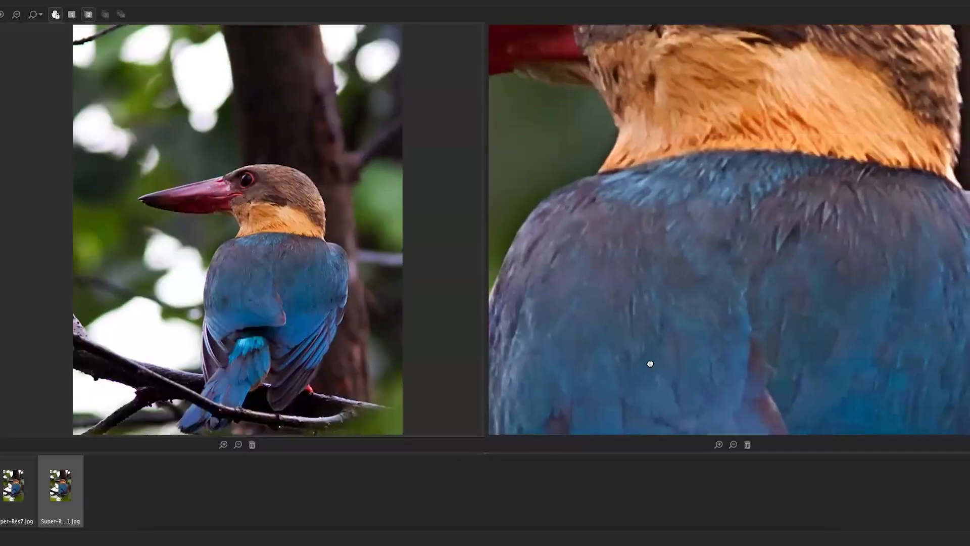
drag(644, 197, 652, 336)
drag(589, 195, 667, 303)
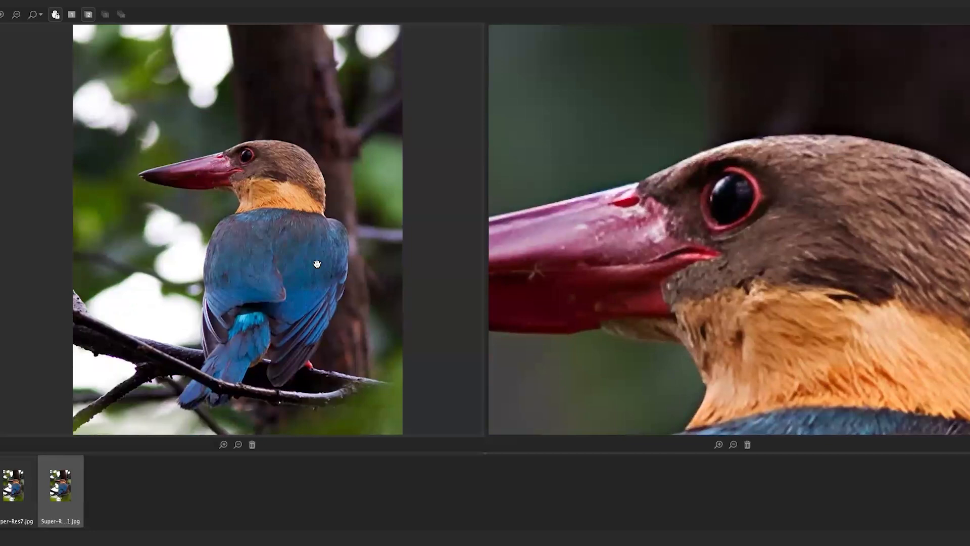
scroll(257, 252, up, 2)
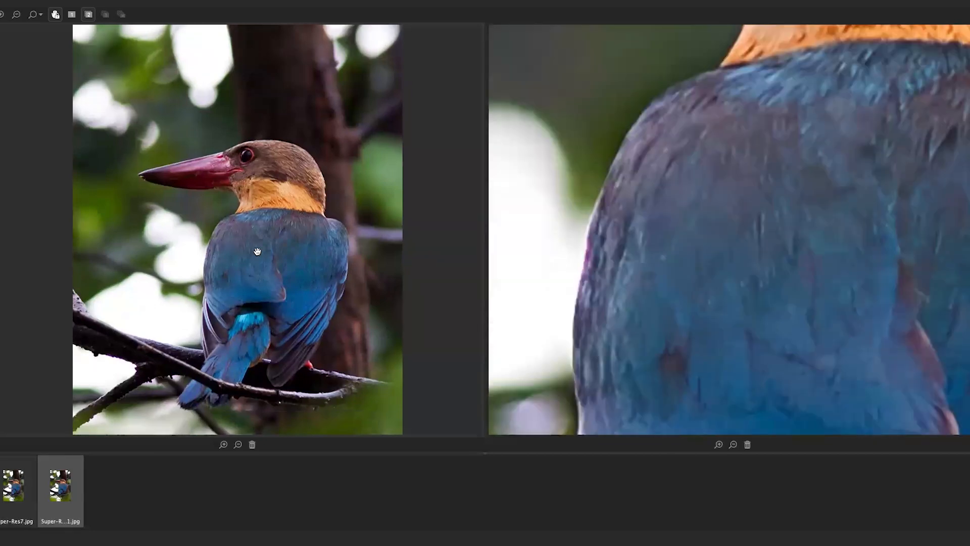
drag(742, 109, 702, 258)
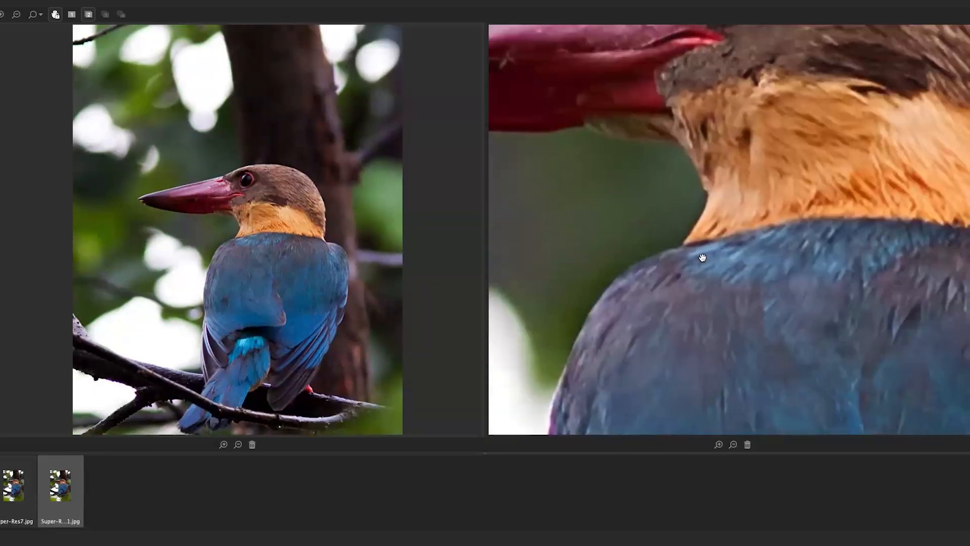
drag(727, 149, 704, 238)
scroll(706, 241, down, 2)
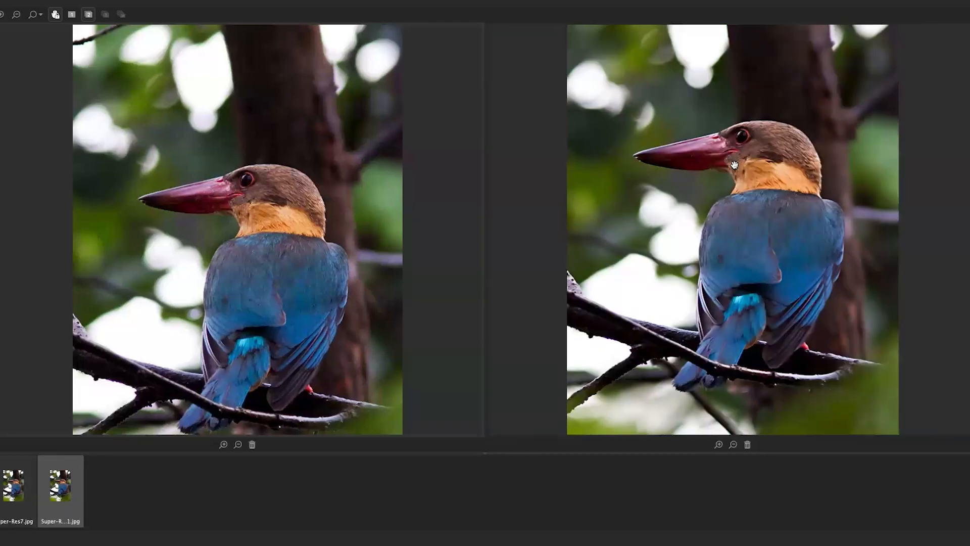
scroll(735, 163, up, 2)
drag(734, 163, 746, 303)
drag(742, 78, 740, 203)
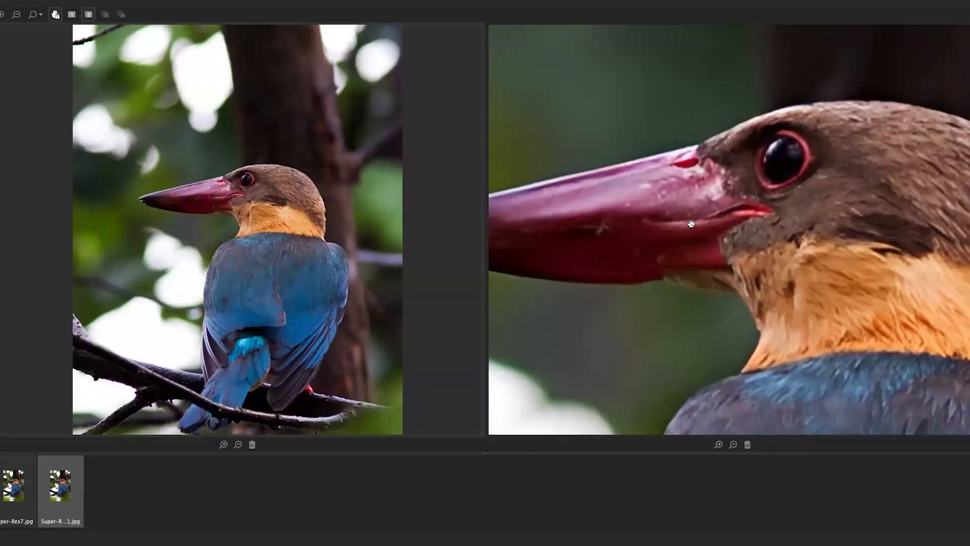
Step: Magnify the original bird to about the enhanced one's size and unlink the panning to align both heads
click(245, 188)
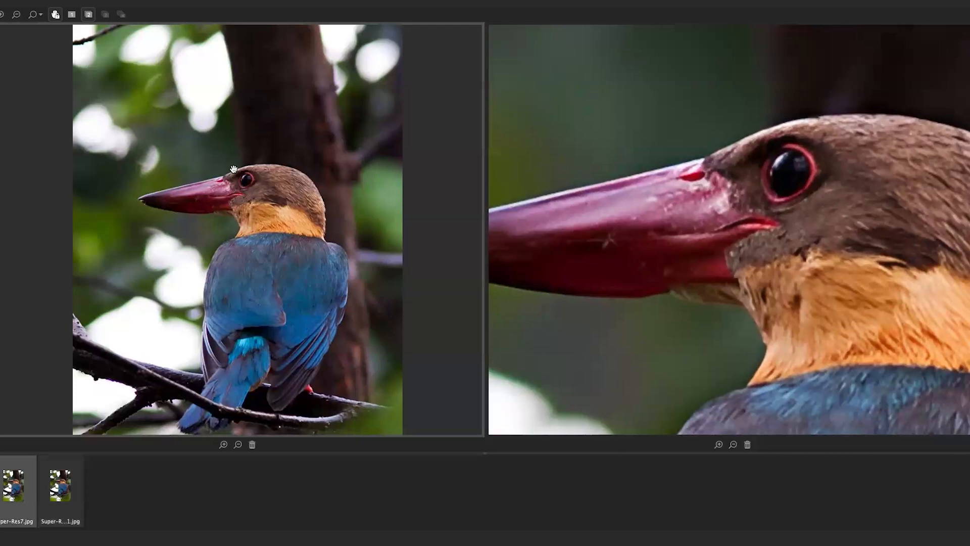
scroll(196, 194, up, 1)
scroll(196, 194, up, 4)
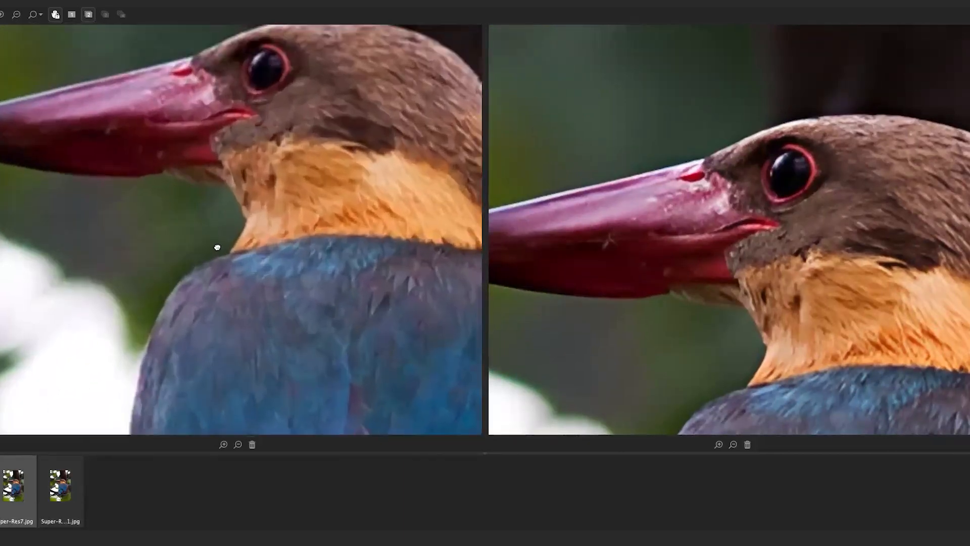
drag(212, 167, 223, 265)
click(57, 16)
drag(511, 245, 499, 147)
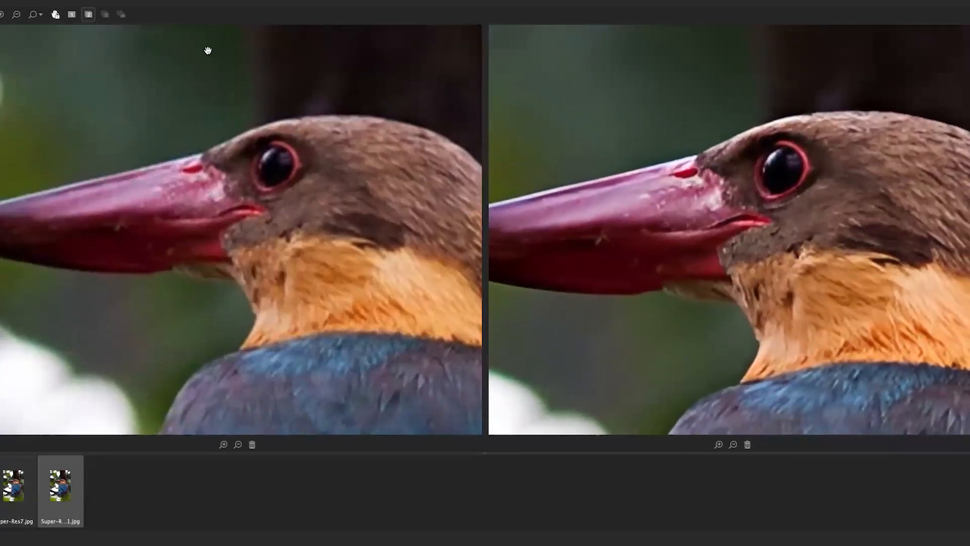
Step: Relink the panning and examine the beak, eye and feather detail in both bird photos
click(56, 15)
drag(161, 247, 308, 325)
click(222, 444)
click(719, 446)
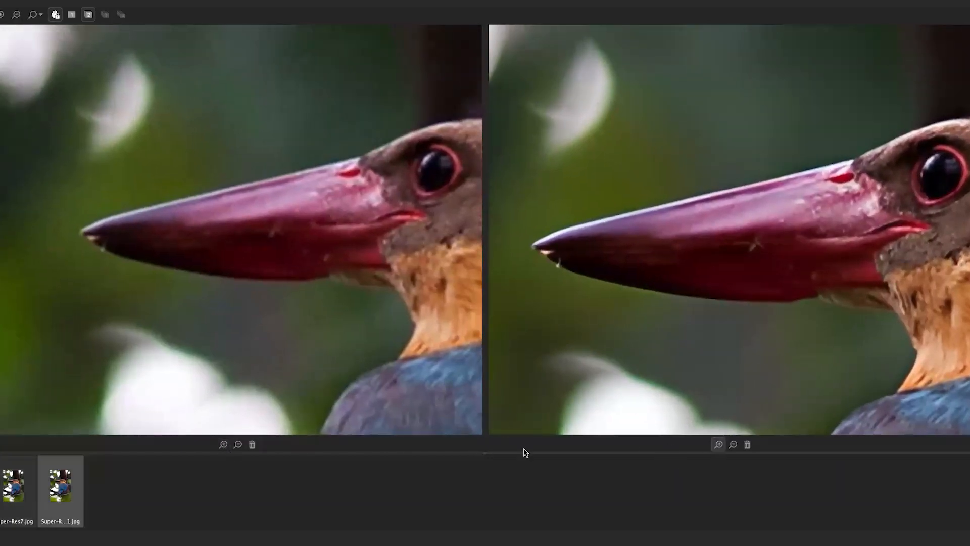
drag(368, 305, 310, 310)
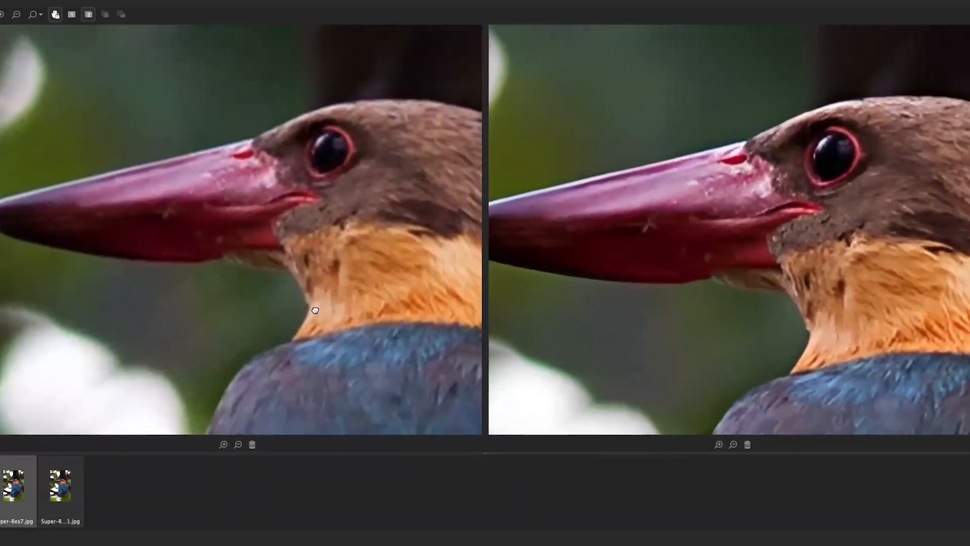
drag(358, 346, 324, 337)
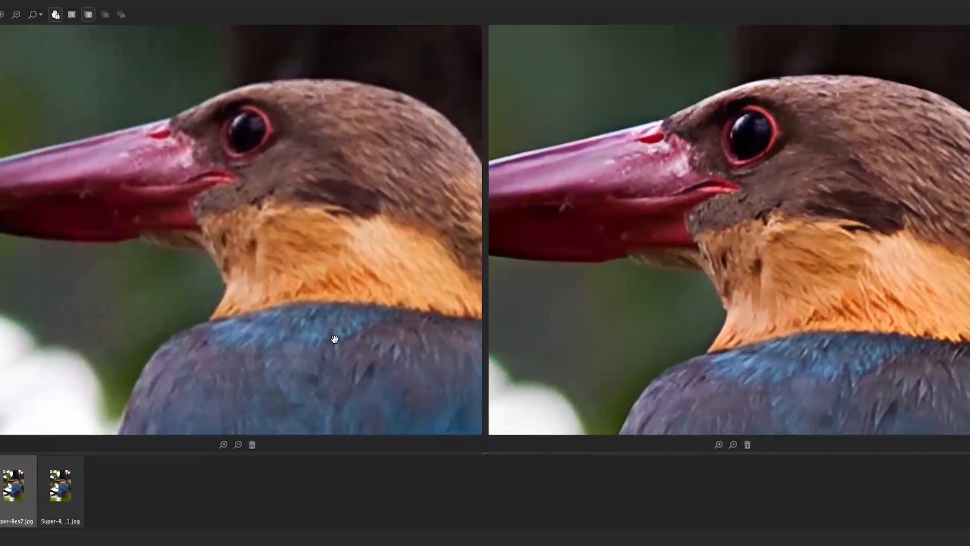
drag(409, 228, 352, 232)
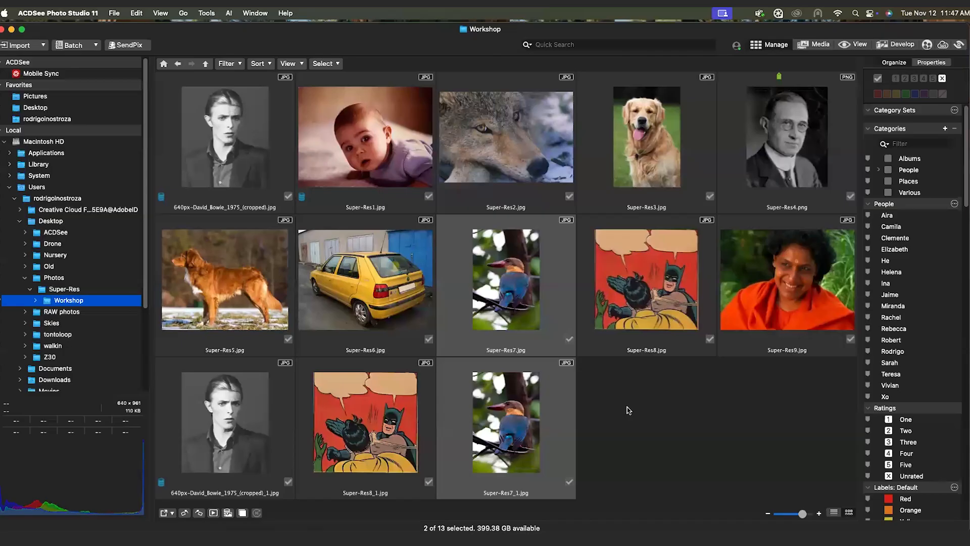
Step: Preview the wolf photo Super-Res2.jpg in AI Super-Resolution with AI Strength 100 and a resize percentage of 100
click(638, 408)
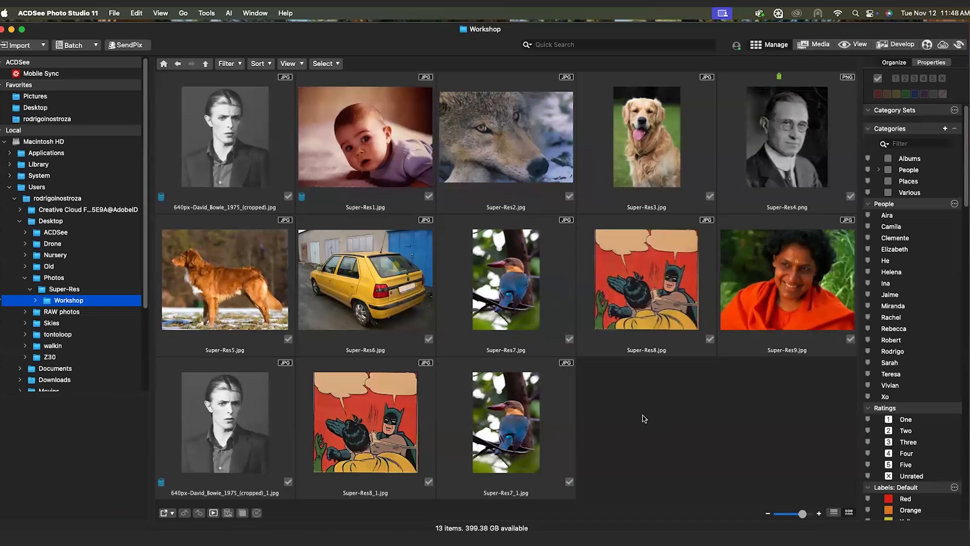
click(522, 159)
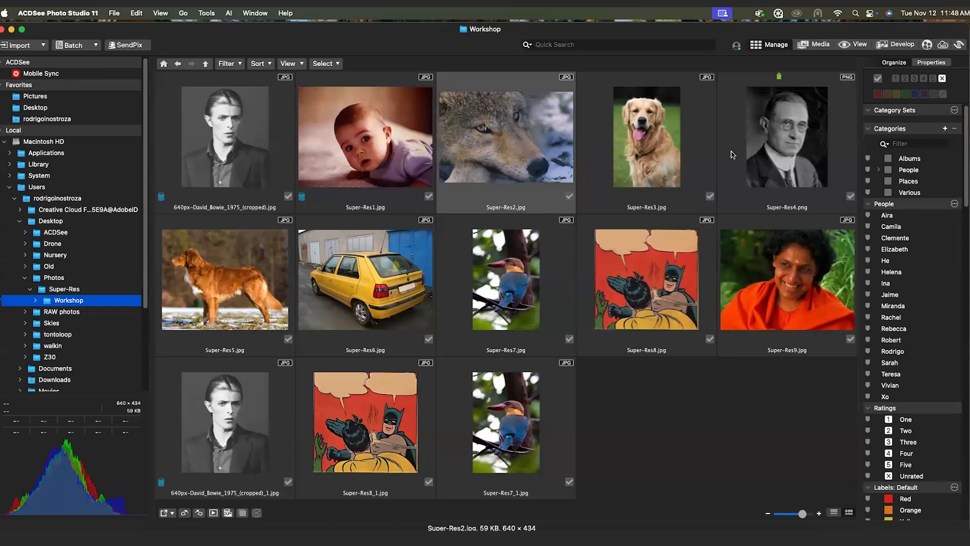
right_click(504, 120)
mouse_move(522, 125)
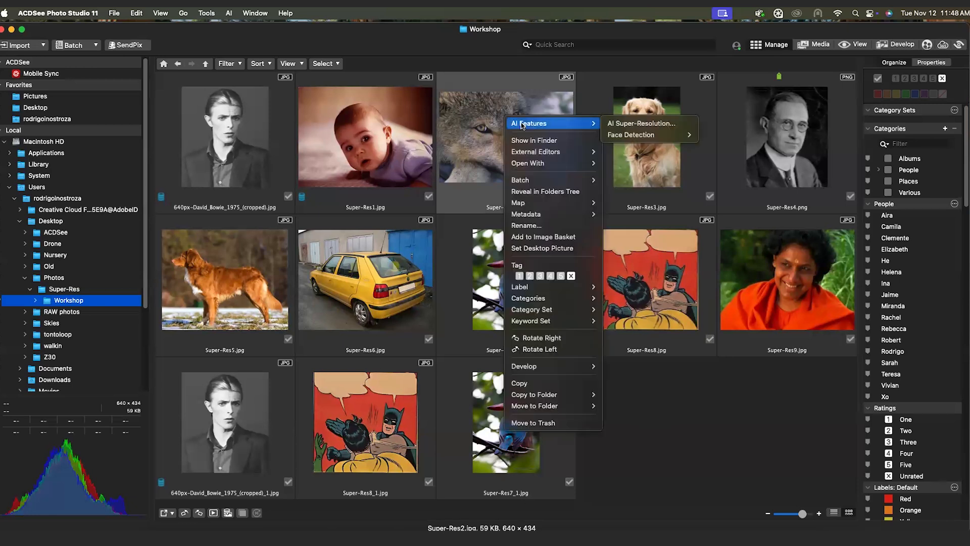
click(641, 123)
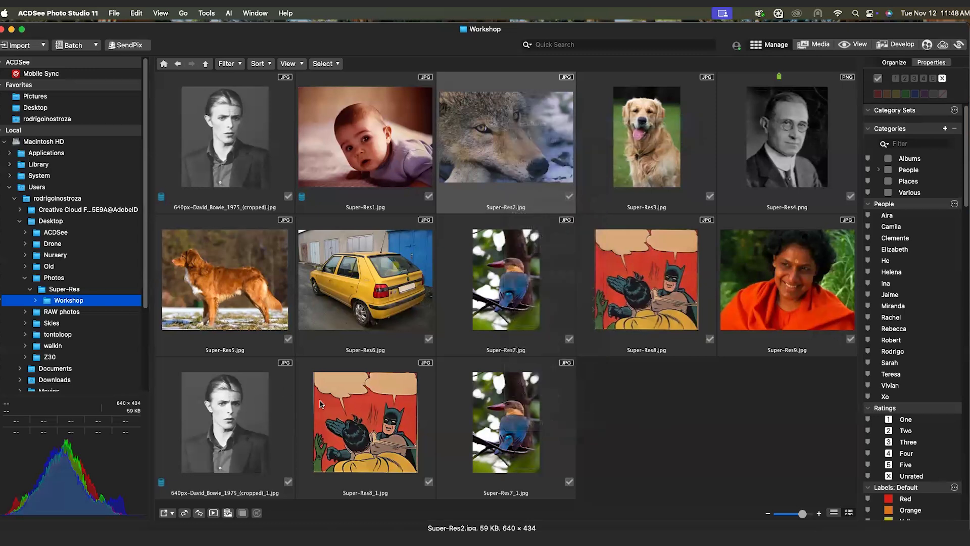
drag(440, 259, 434, 299)
drag(310, 402, 379, 401)
text(100)
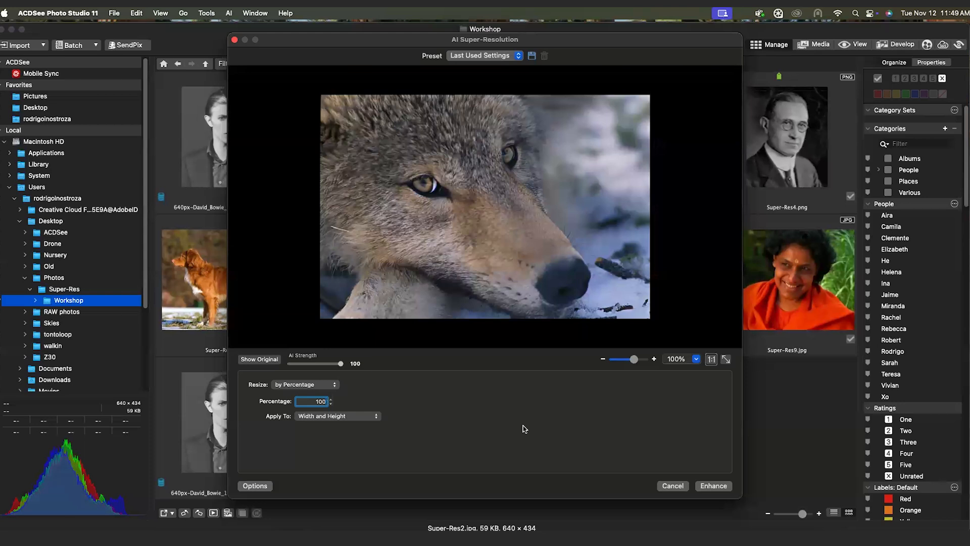
Step: Compare the wolf's enhanced preview with the original and close AI Super-Resolution without enhancing
click(263, 359)
click(263, 360)
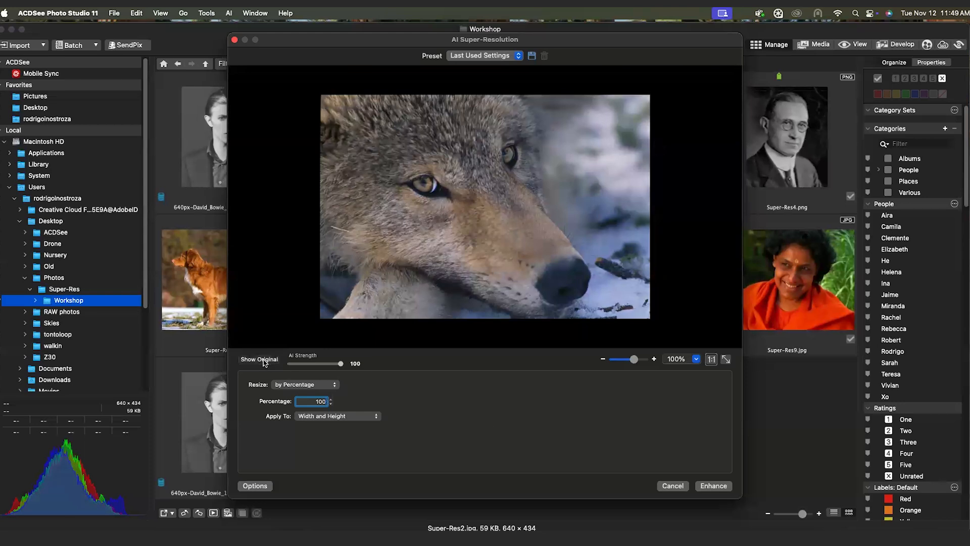
click(263, 360)
click(667, 487)
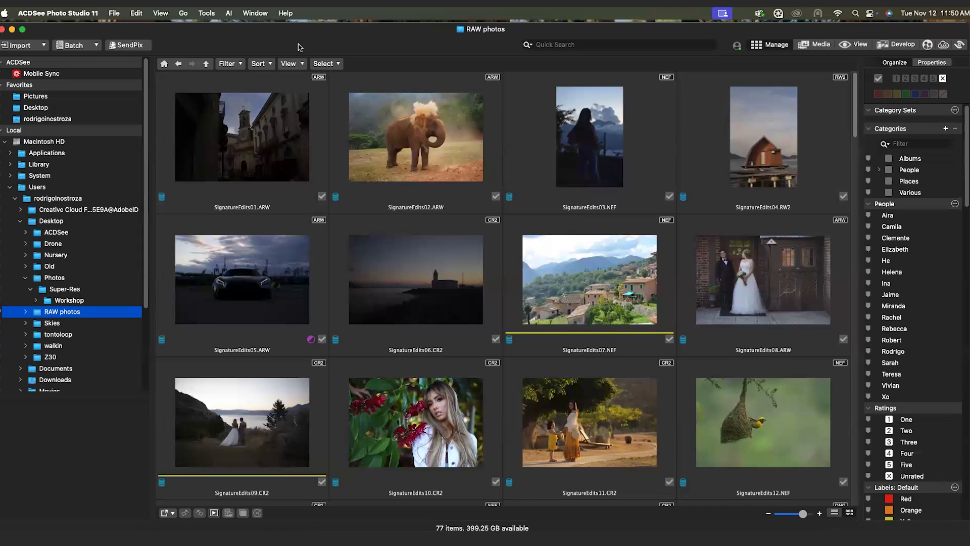
Step: Review the Adobe Lightroom database import options for ratings, labels, keywords and catalog location, and close them without importing
click(189, 14)
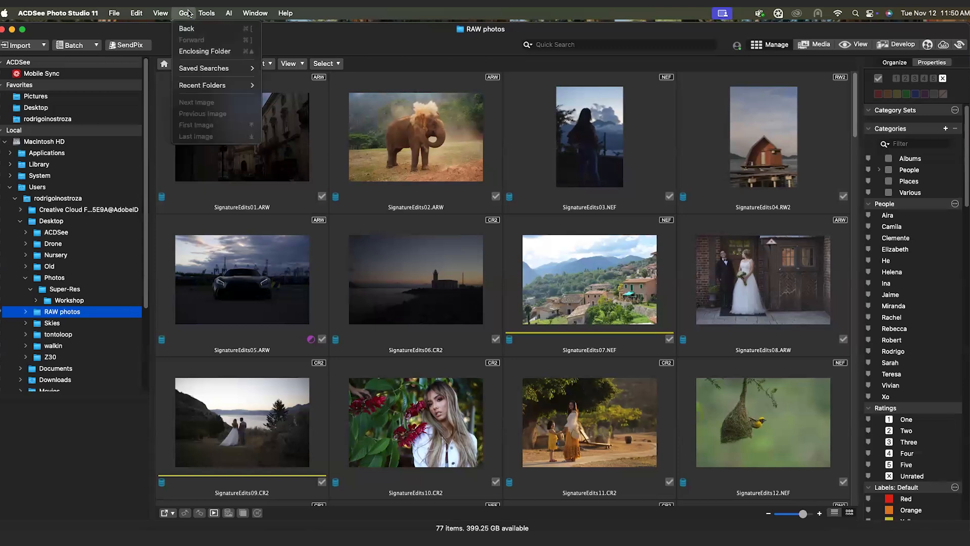
mouse_move(206, 16)
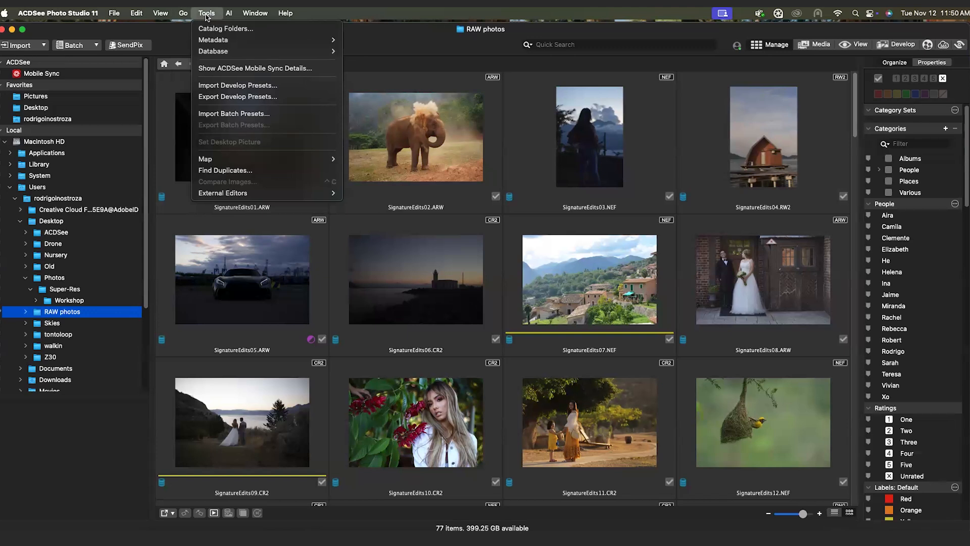
mouse_move(213, 51)
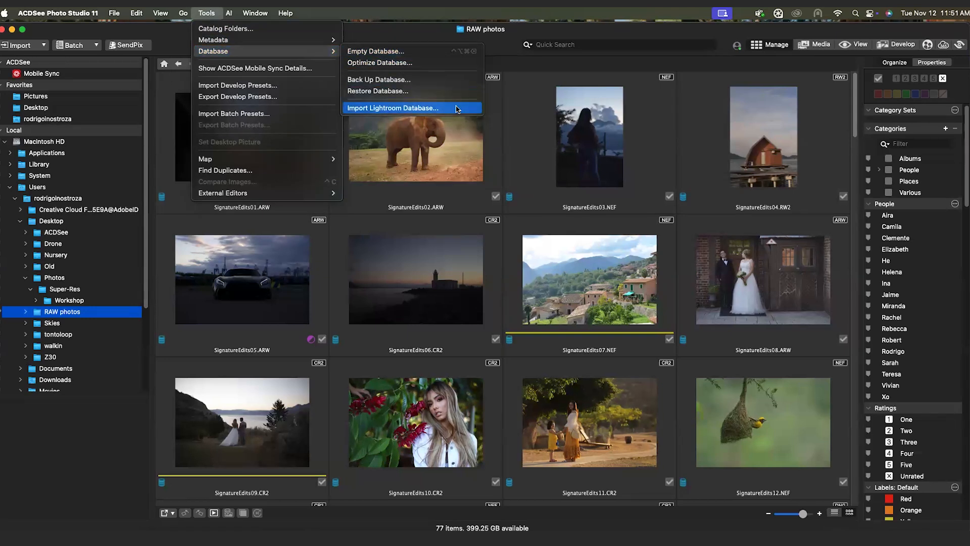
click(451, 109)
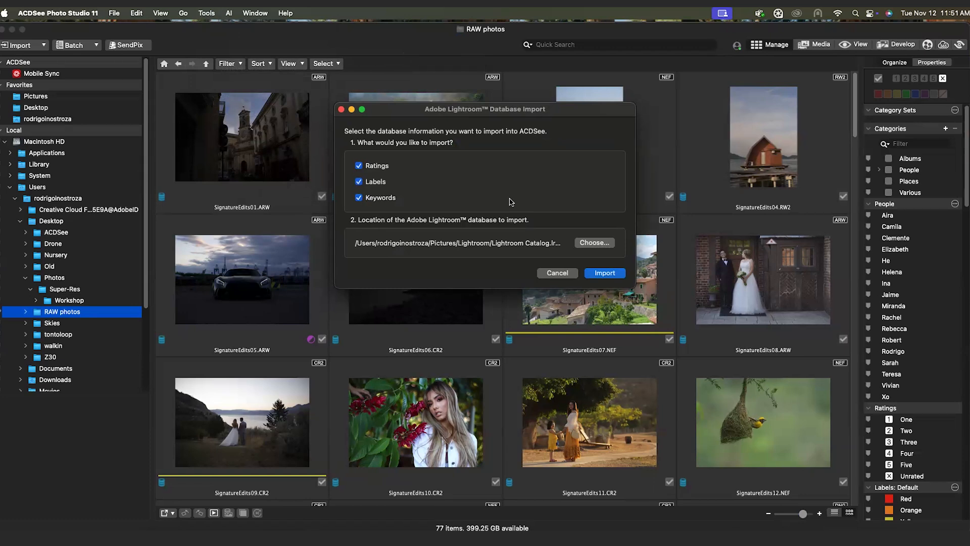
click(553, 273)
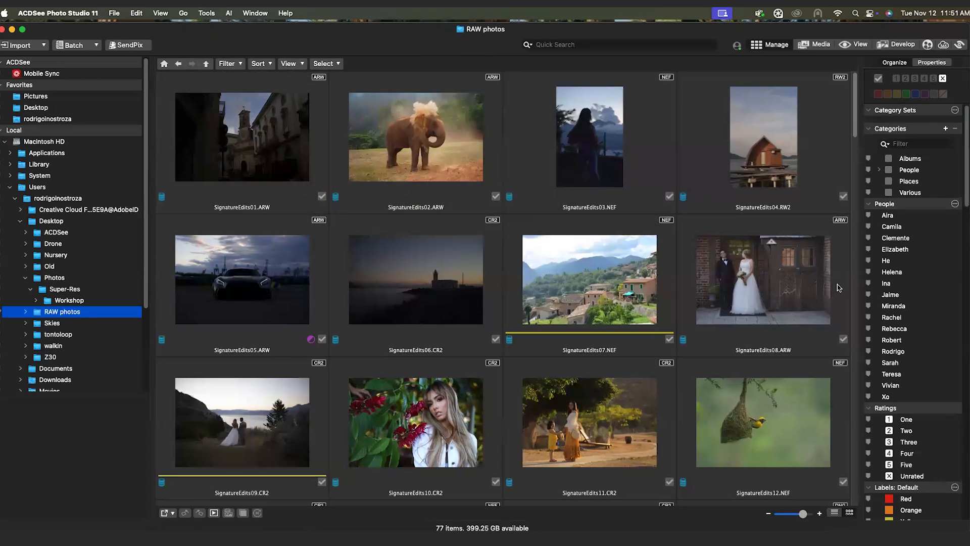
Step: Show the unnamed faces in People mode and assign a first name to the black-and-white portrait that comes first
click(927, 46)
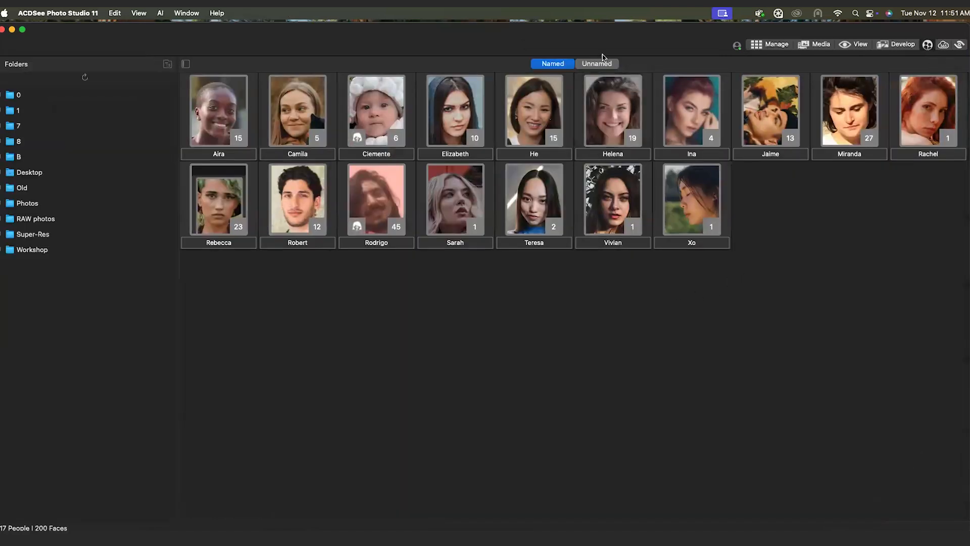
click(600, 62)
click(236, 154)
click(236, 154)
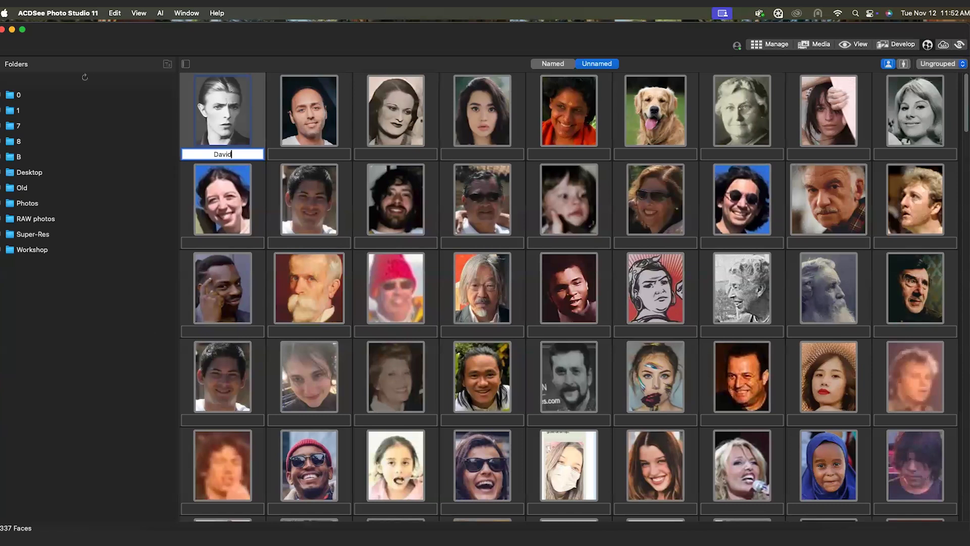
key(Return)
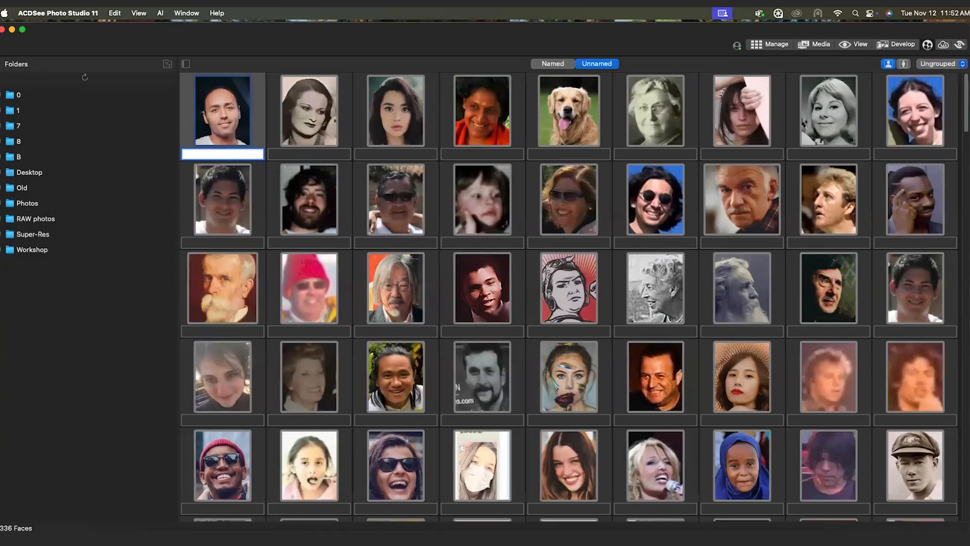
Step: Assign first names to the next four unnamed portraits, ending with the woman in orange
text(Greg)
key(Return)
text(G)
key(Return)
text(Jasmin)
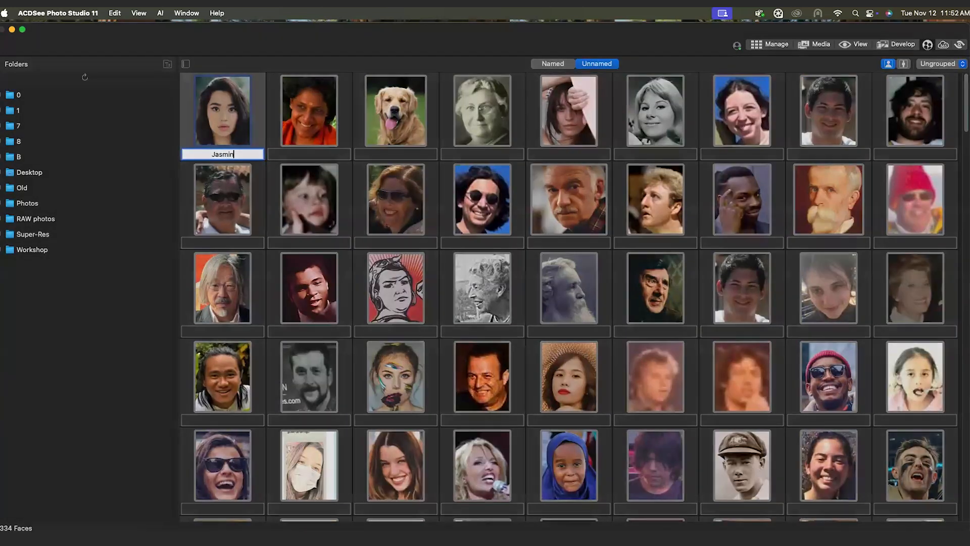
key(Return)
text(Eleno)
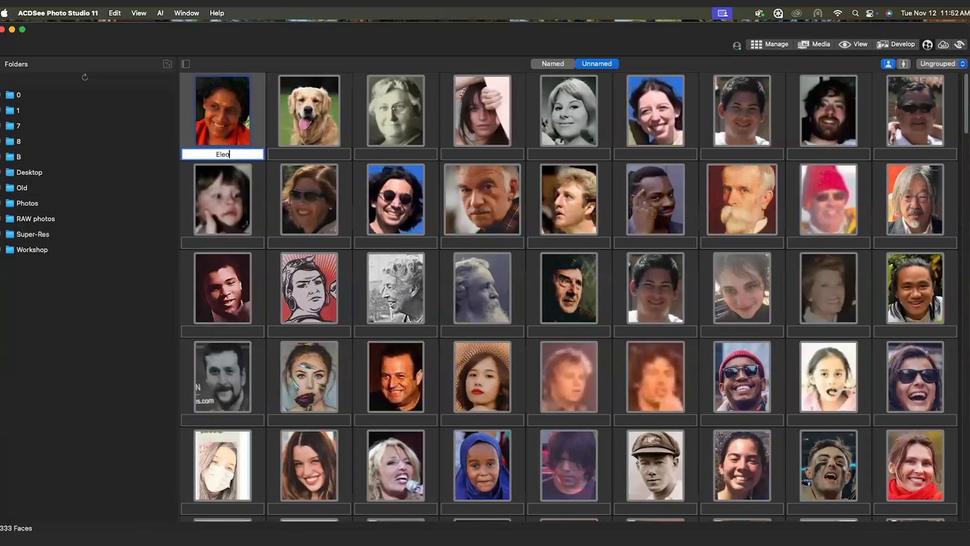
key(Return)
Step: Name the golden retriever's face Tucker and switch to the overview of named people
text(T)
key(BackSpace)
text(Tucker)
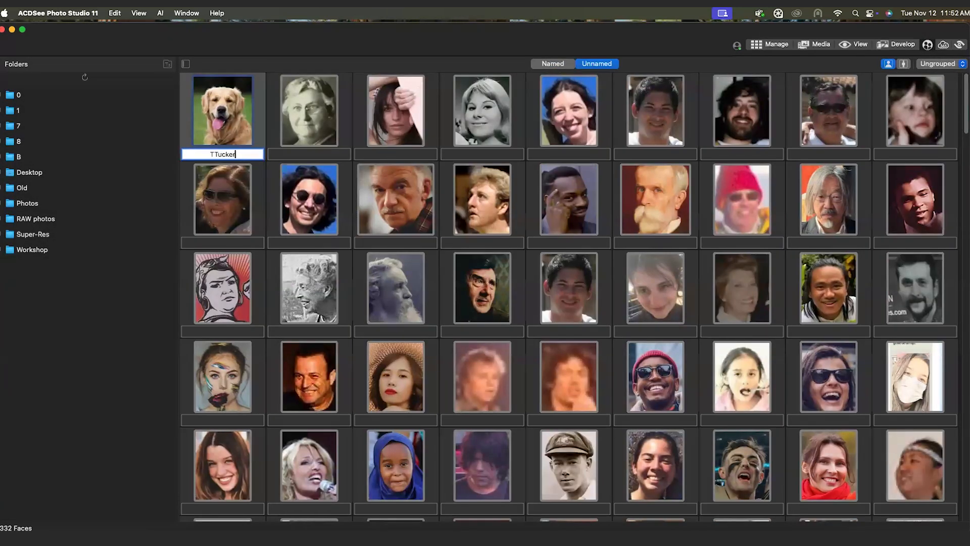
key(BackSpace)
text(ucker)
key(Return)
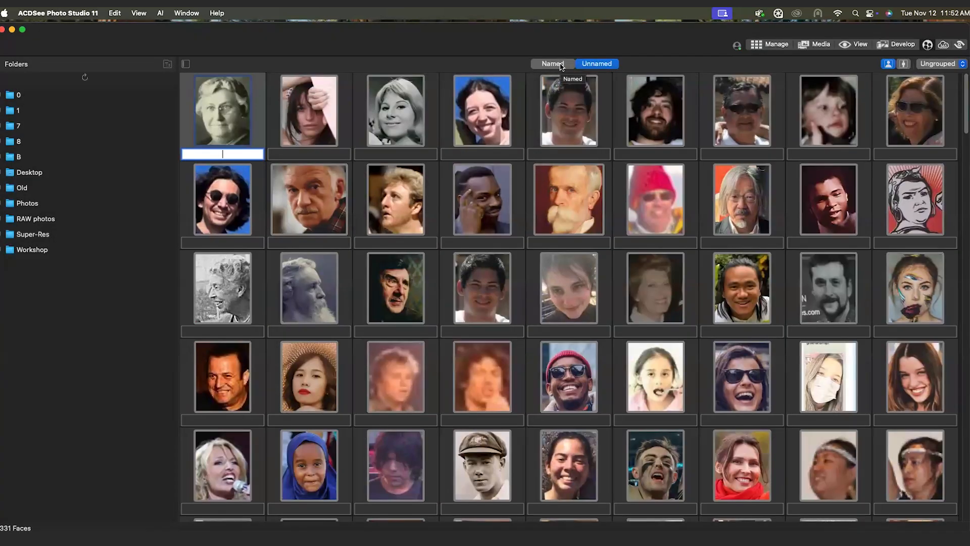
click(562, 67)
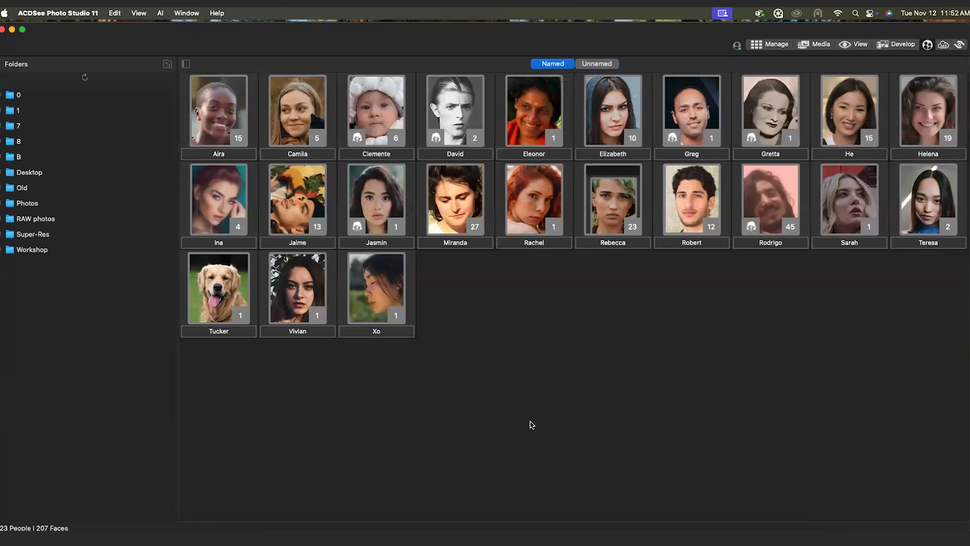
Step: Open the face group of the baby in the white knitted hat and accept all its suggested faces
double_click(386, 130)
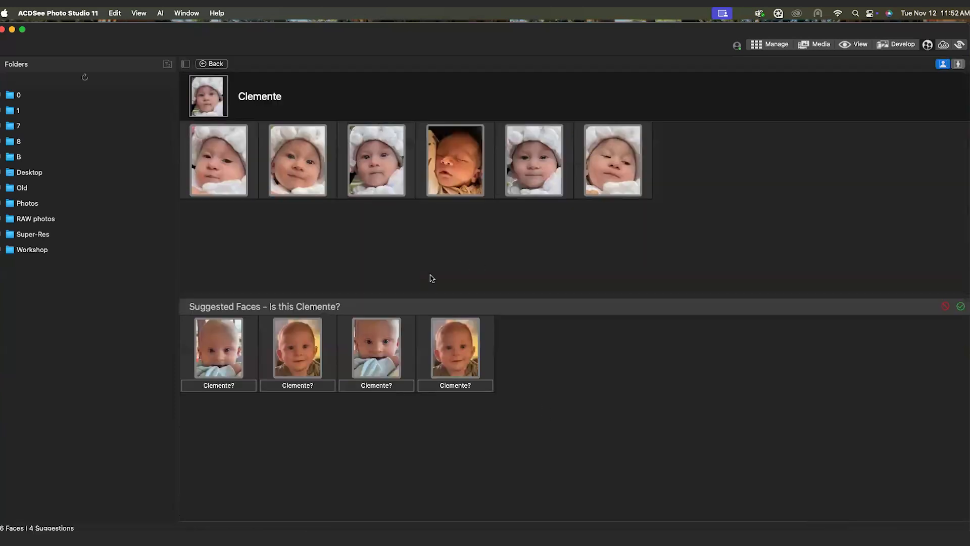
mouse_move(214, 160)
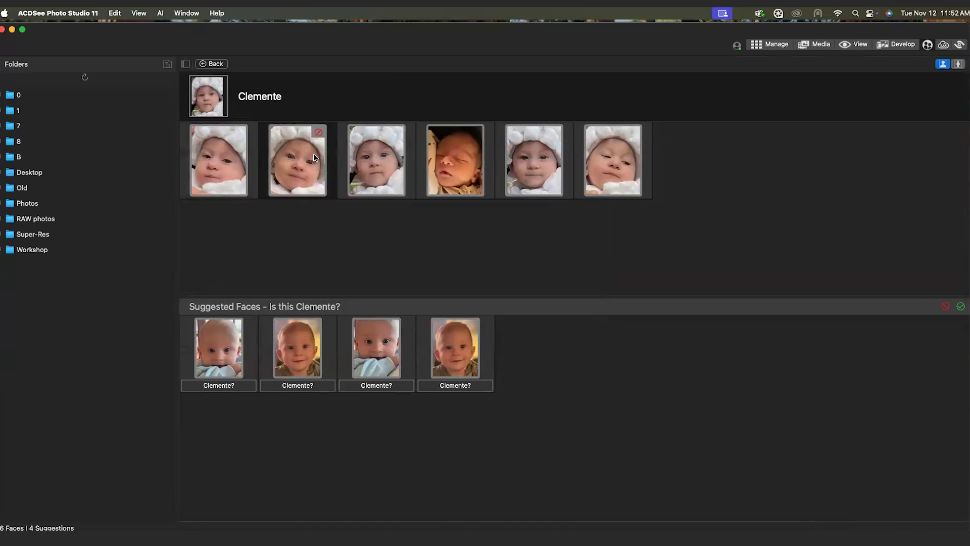
mouse_move(313, 158)
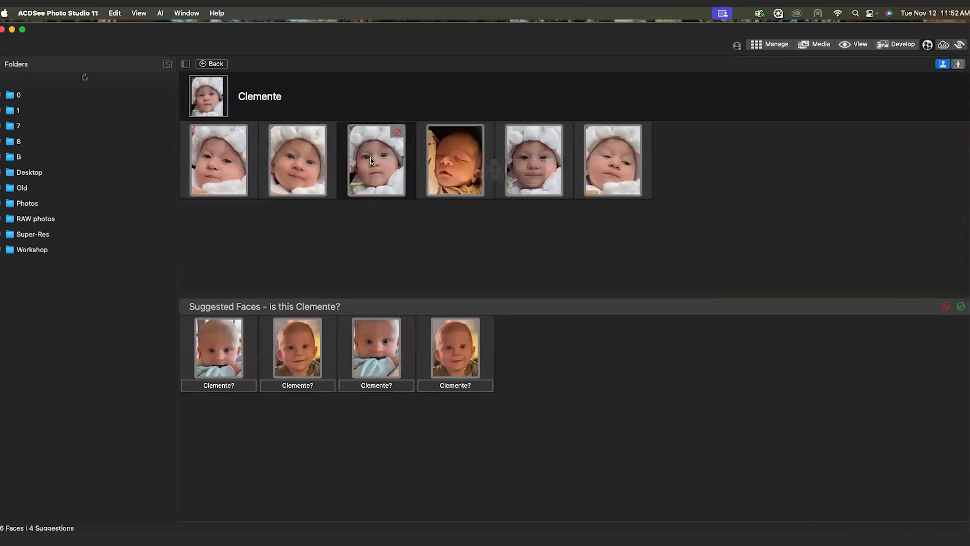
mouse_move(371, 160)
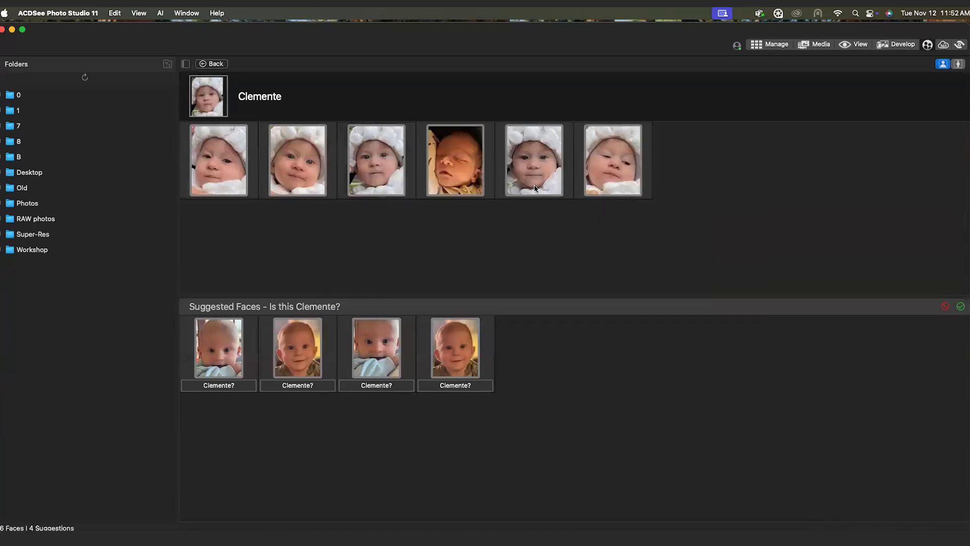
mouse_move(534, 174)
click(960, 307)
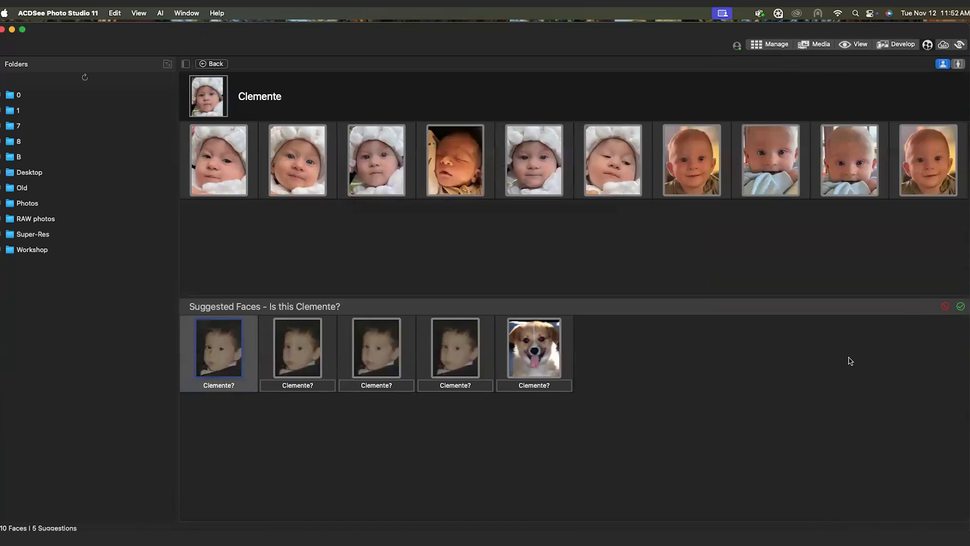
Step: Reject the remaining suggested faces of the boy and the puppy for the baby and return to the named people
mouse_move(208, 367)
click(188, 387)
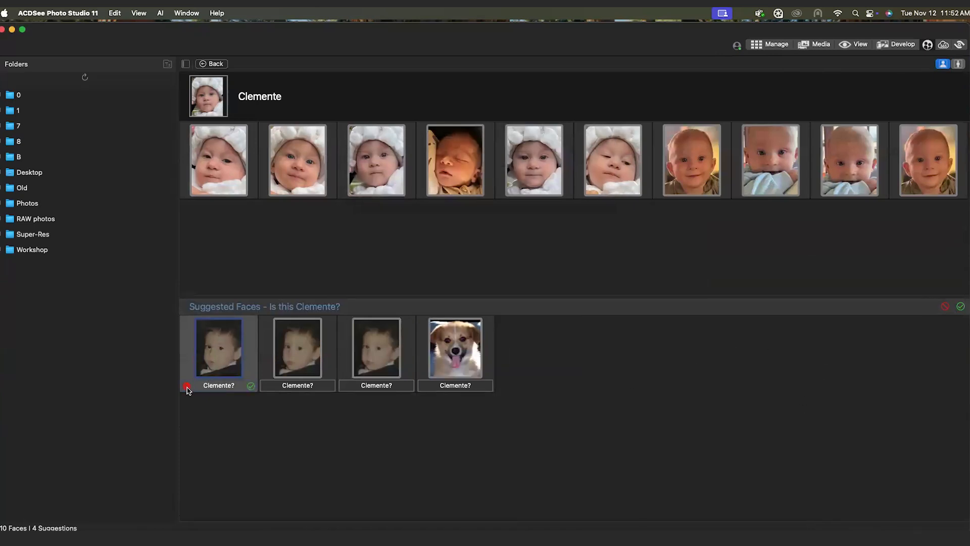
click(186, 388)
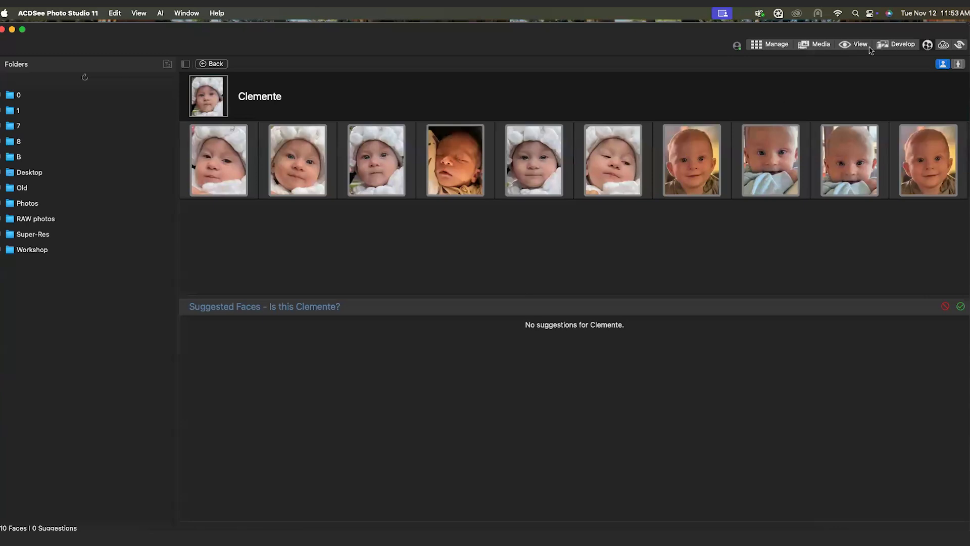
click(214, 63)
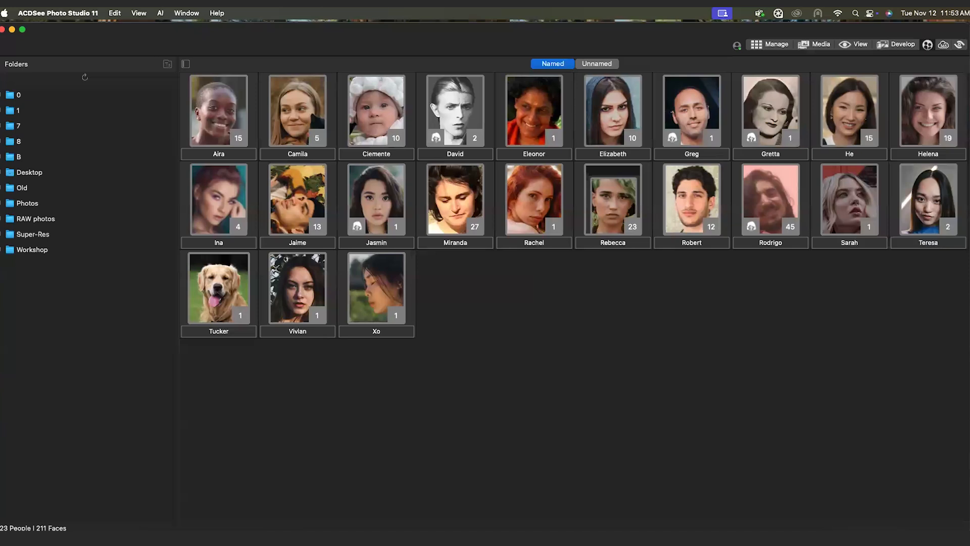
click(233, 136)
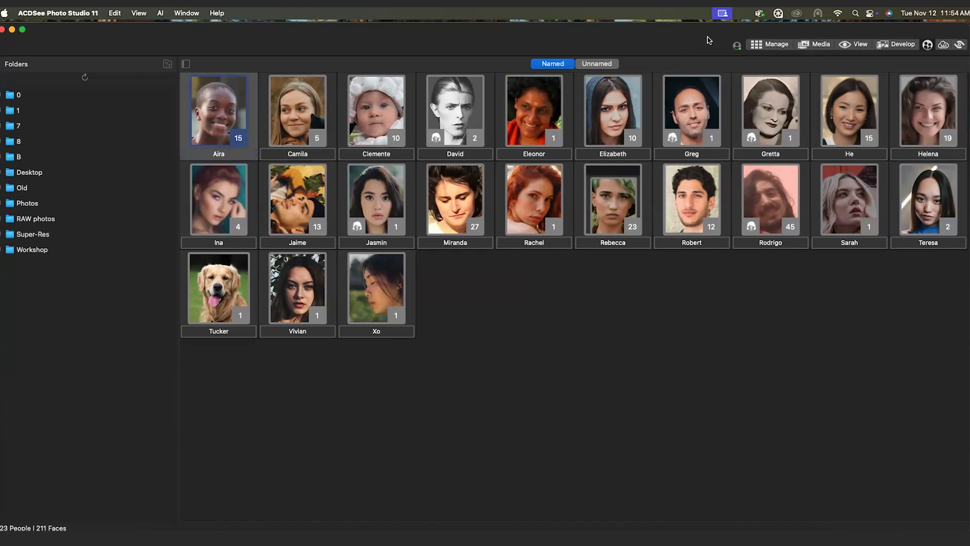
Step: View the elephant photo SignatureEdits02.ARW in View mode and return to the RAW photos folder in Manage mode
click(776, 44)
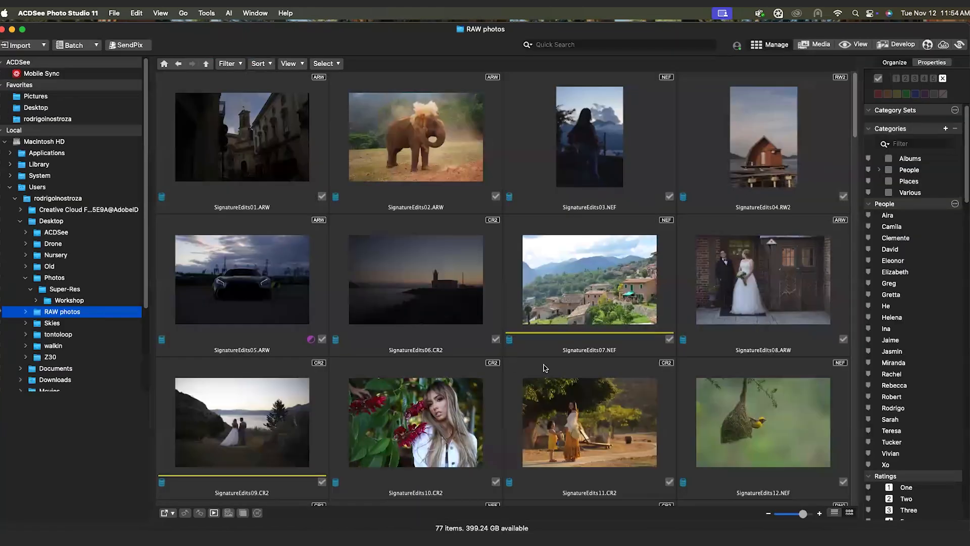
click(854, 49)
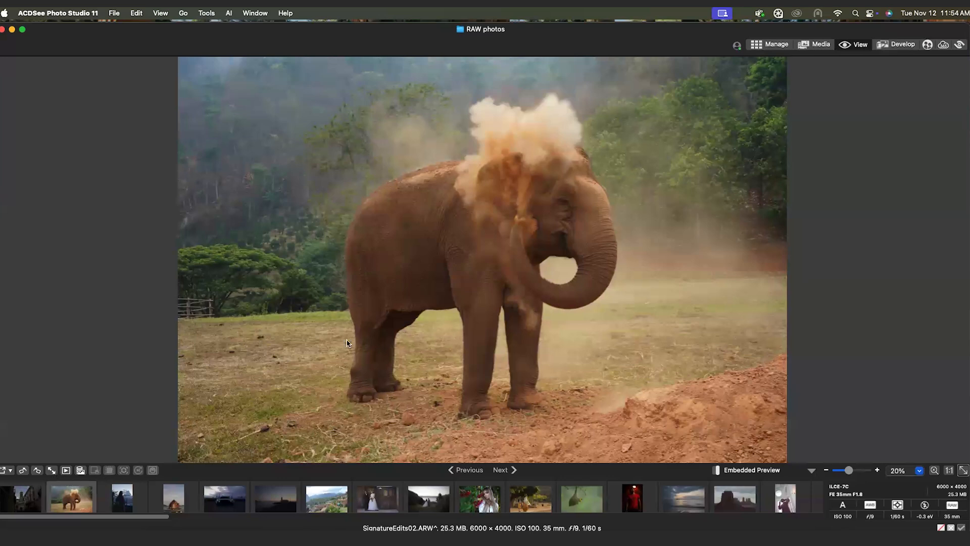
click(80, 471)
click(771, 45)
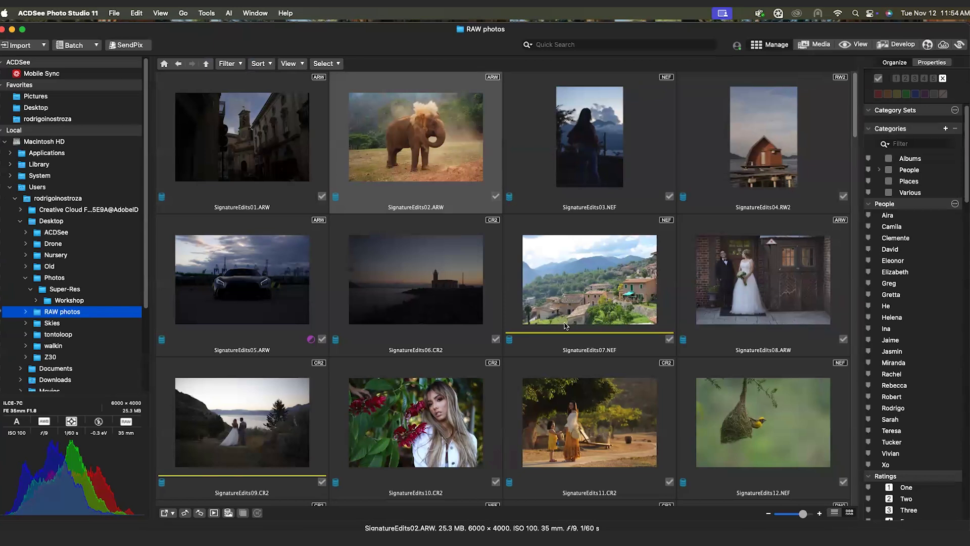
Step: Browse the RAW photos folder, view the black-and-white photo SignatureEdits31.CR2 in Develop mode and return to Manage mode
scroll(462, 288, down, 5)
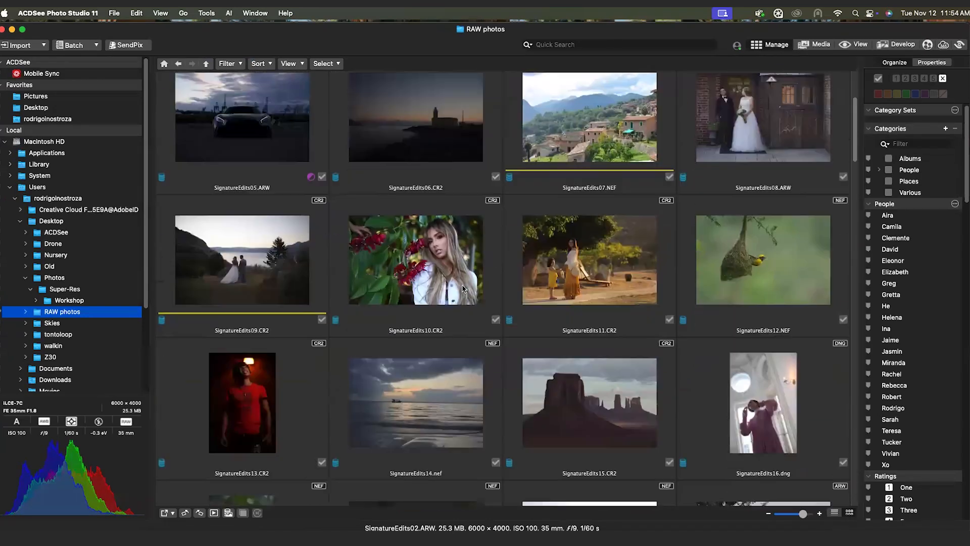
scroll(462, 289, down, 4)
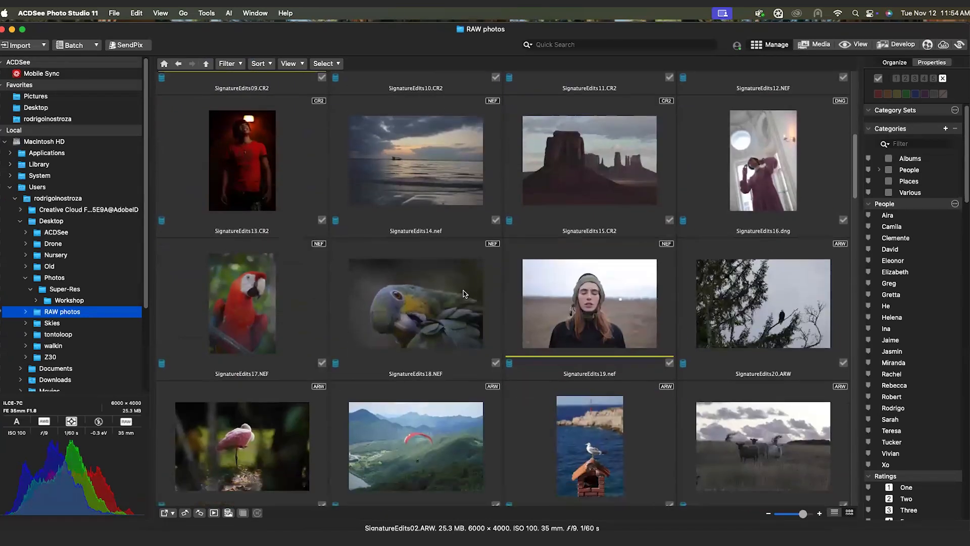
scroll(465, 298, down, 5)
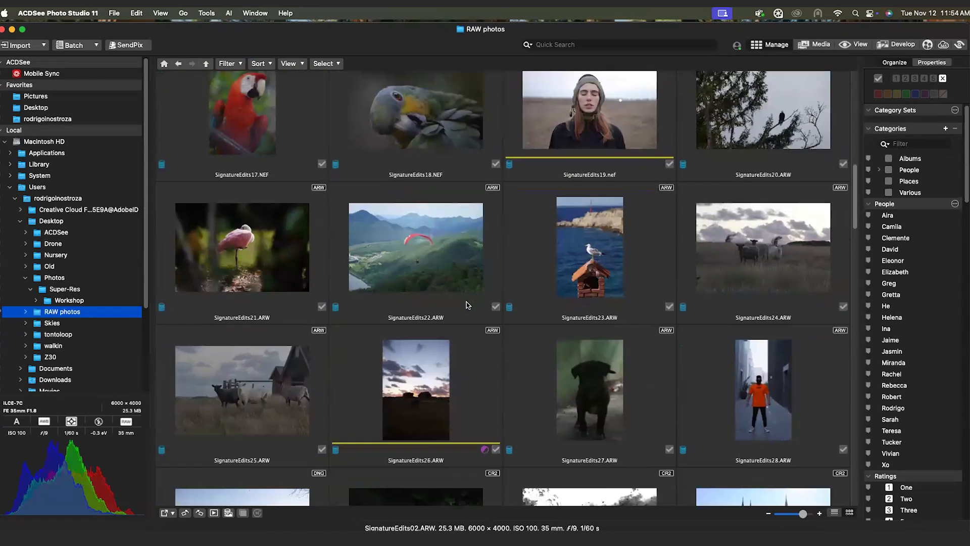
scroll(466, 304, down, 5)
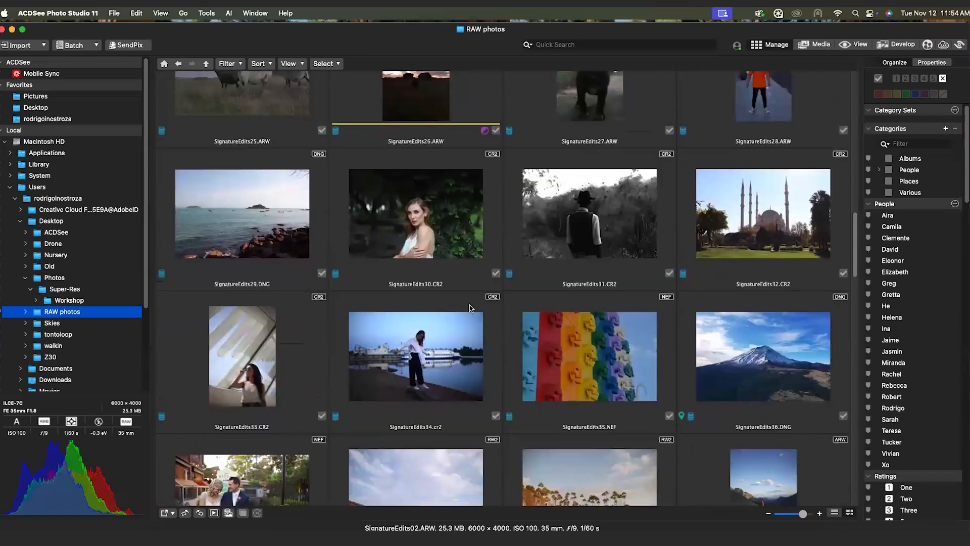
click(606, 203)
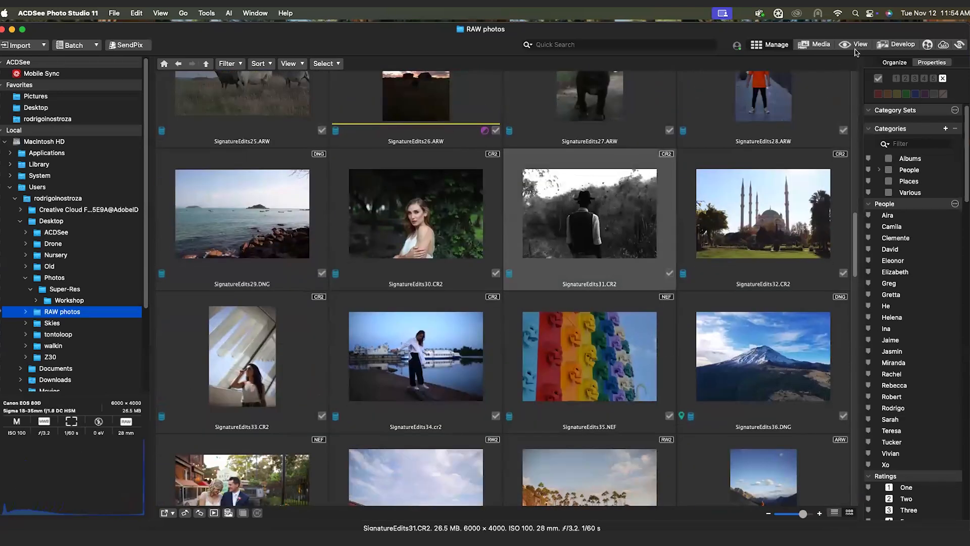
click(891, 45)
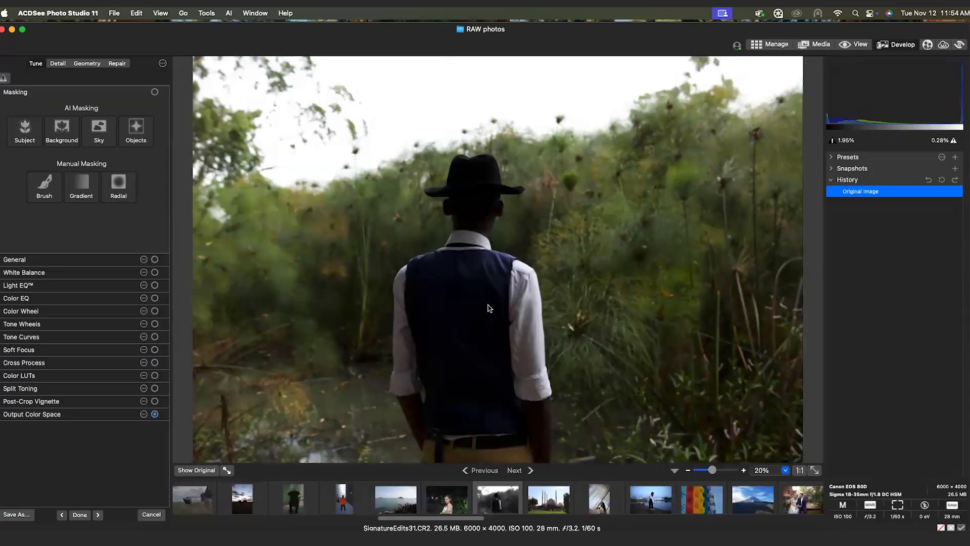
click(767, 44)
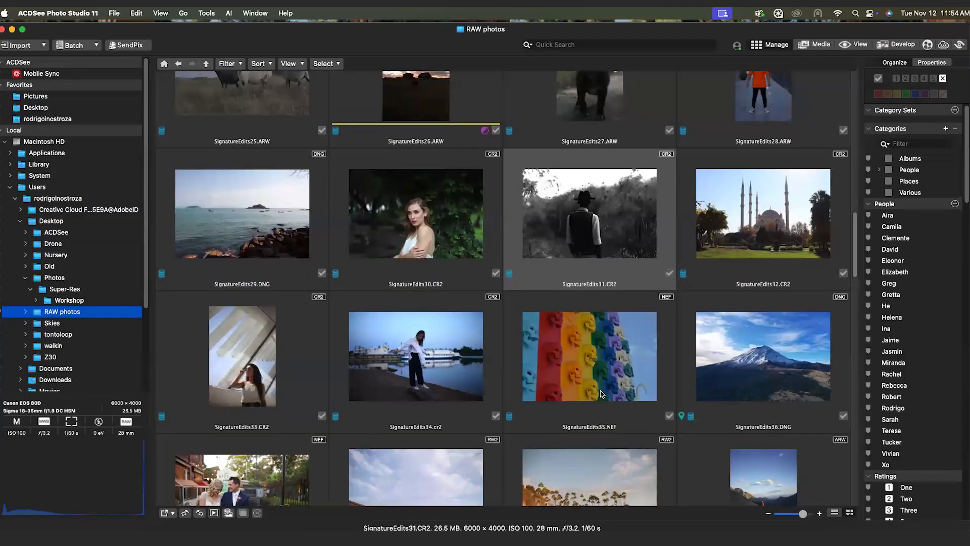
Step: Open the wedding couple photo SignatureEdits37.NEF in Develop mode
scroll(590, 393, down, 3)
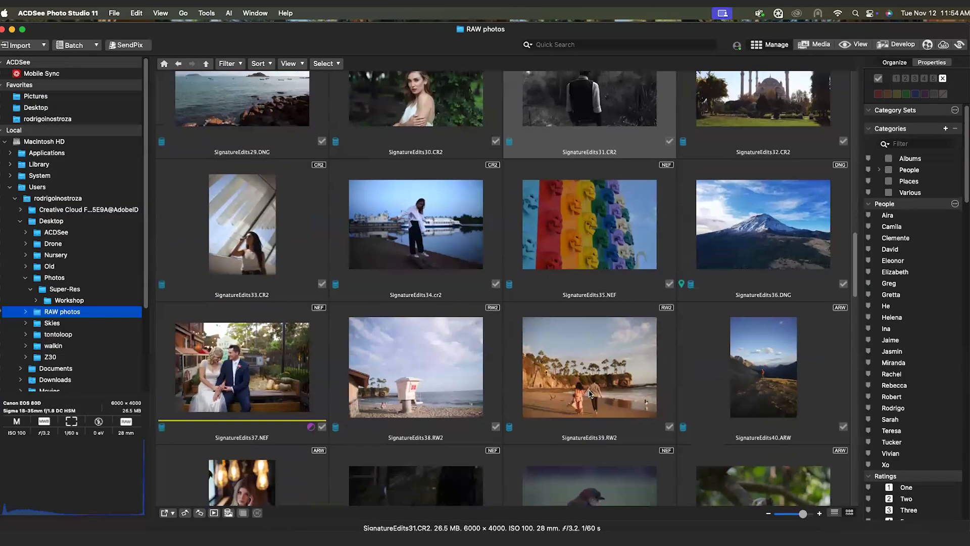
click(259, 395)
click(889, 46)
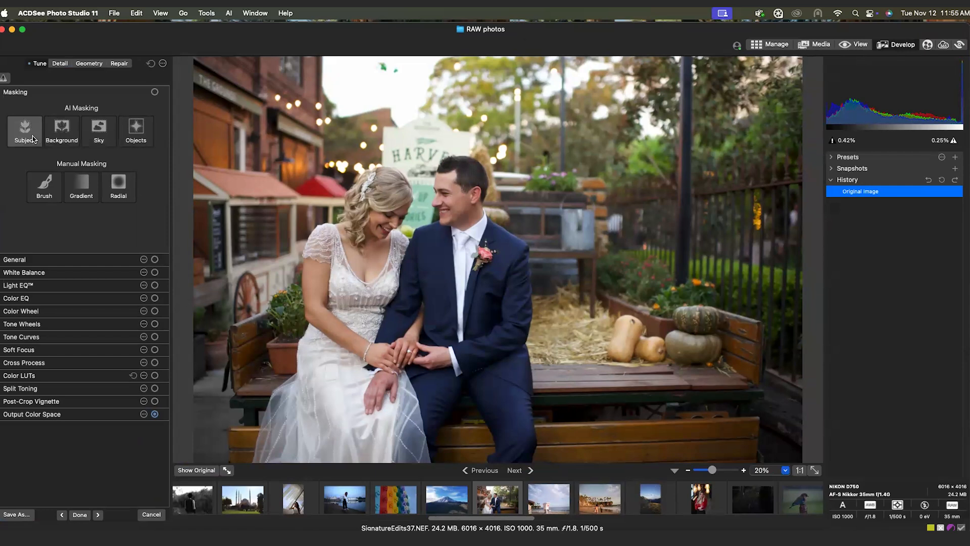
Step: Create an AI background mask, hide its overlay and reduce the mask's Clarity to -44, comparing the edit with the original
click(59, 138)
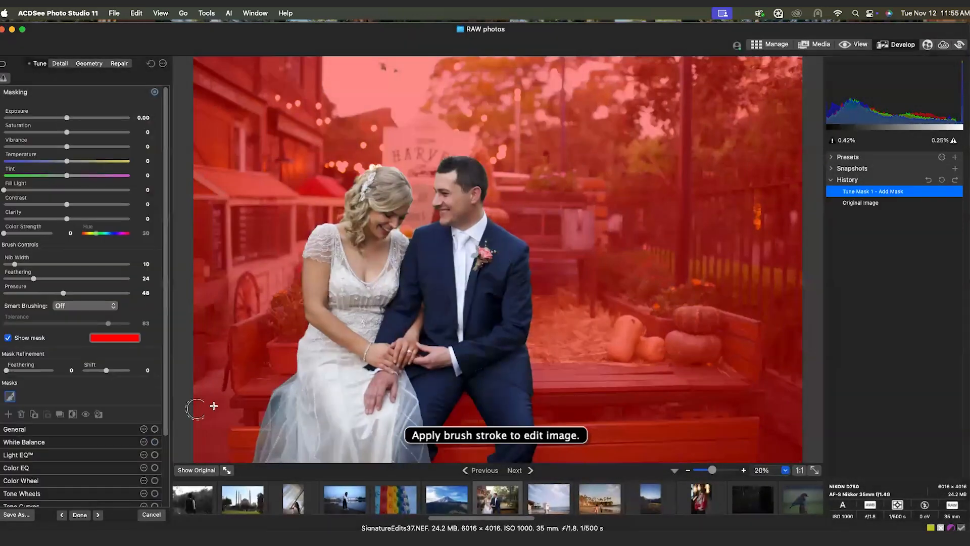
click(9, 338)
drag(66, 219, 22, 218)
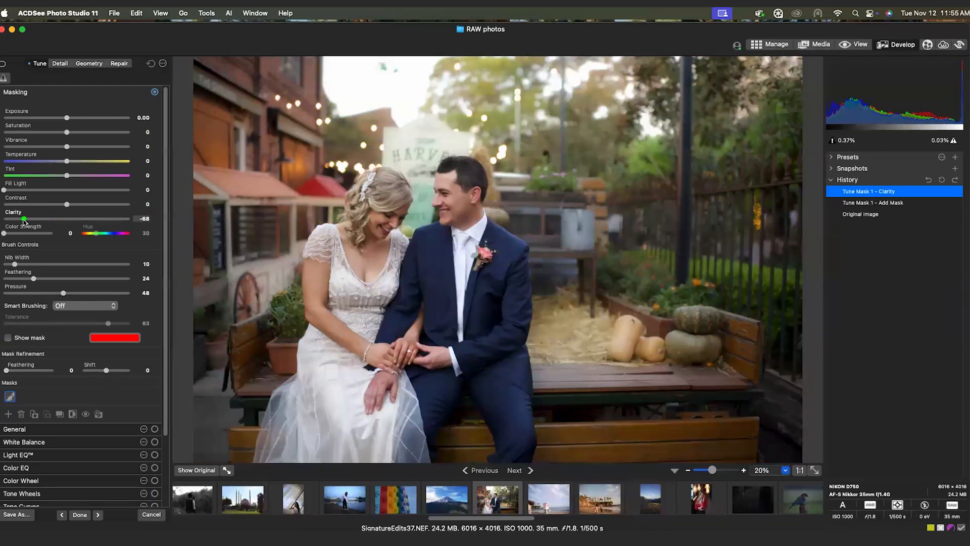
mouse_move(25, 221)
mouse_down()
mouse_move(60, 218)
mouse_move(18, 221)
mouse_move(32, 221)
mouse_up()
click(200, 473)
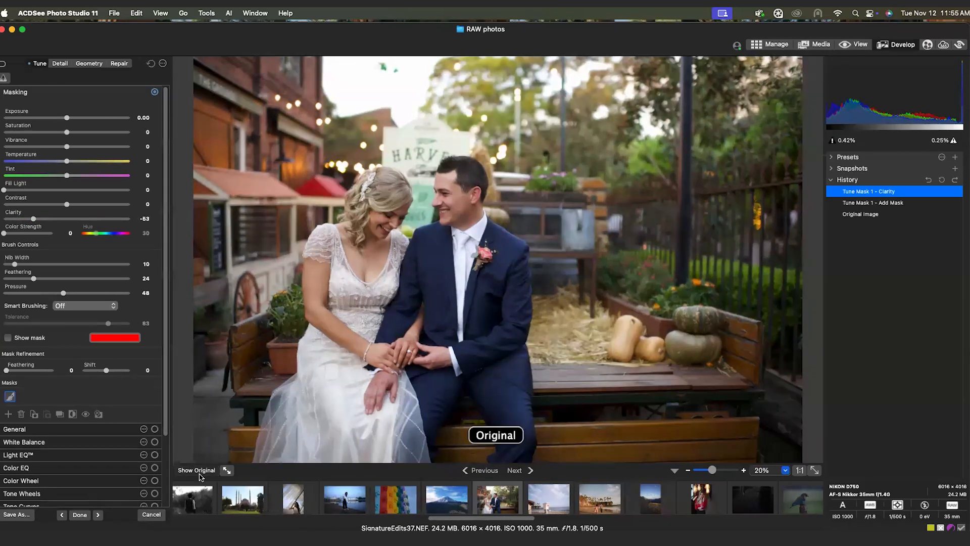
click(200, 473)
click(200, 474)
click(200, 473)
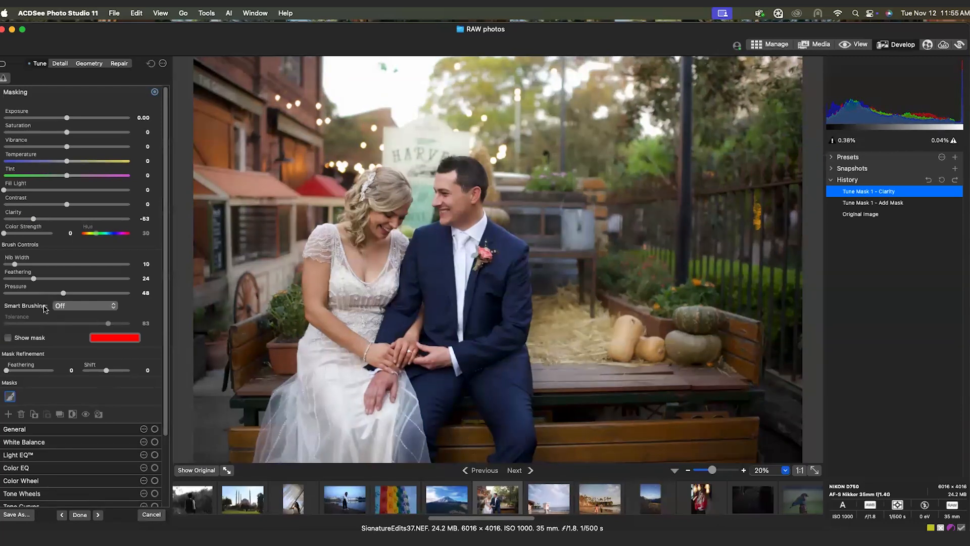
click(38, 218)
Step: Apply Soft Focus with a Strength of 20 to the wedding photo and compare it with the original
drag(167, 248, 167, 326)
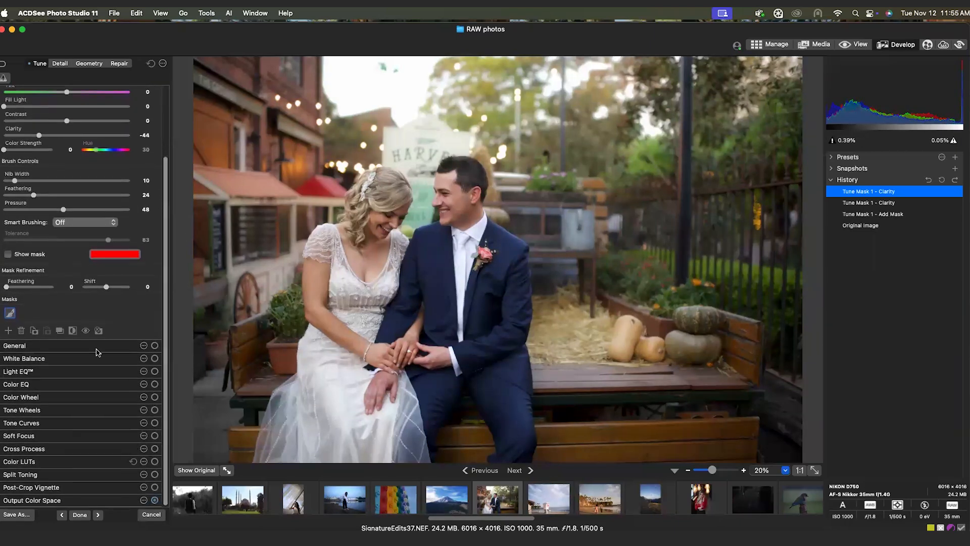
click(118, 440)
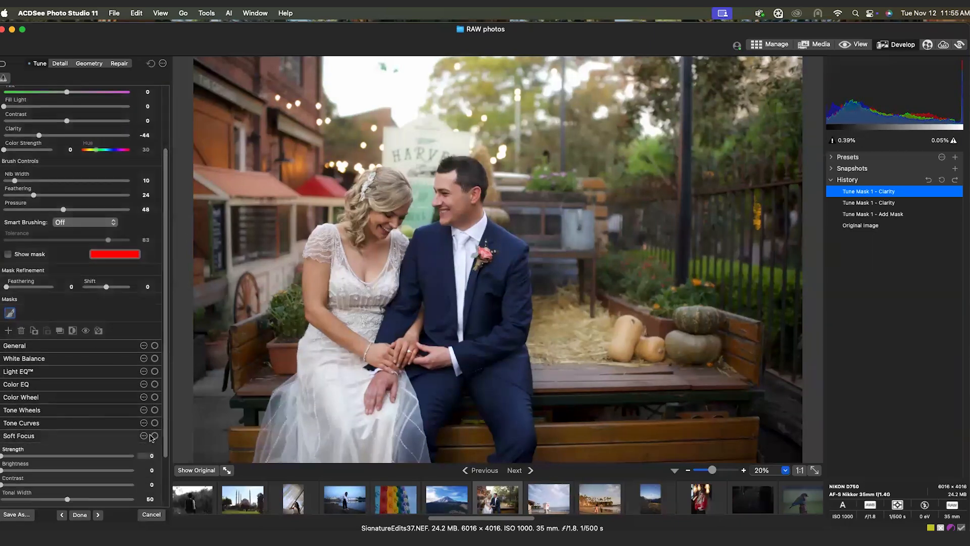
scroll(155, 456, down, 3)
drag(9, 410, 79, 414)
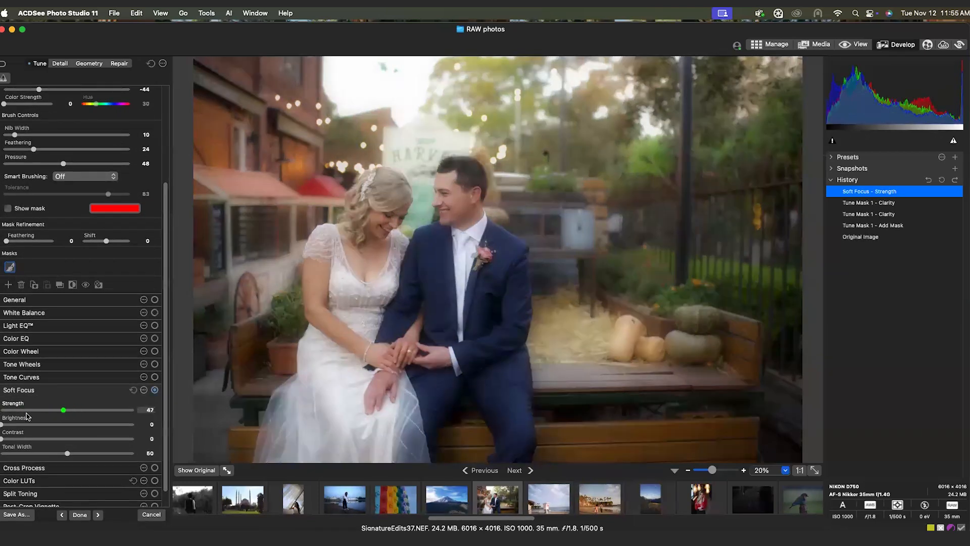
drag(78, 416, 28, 416)
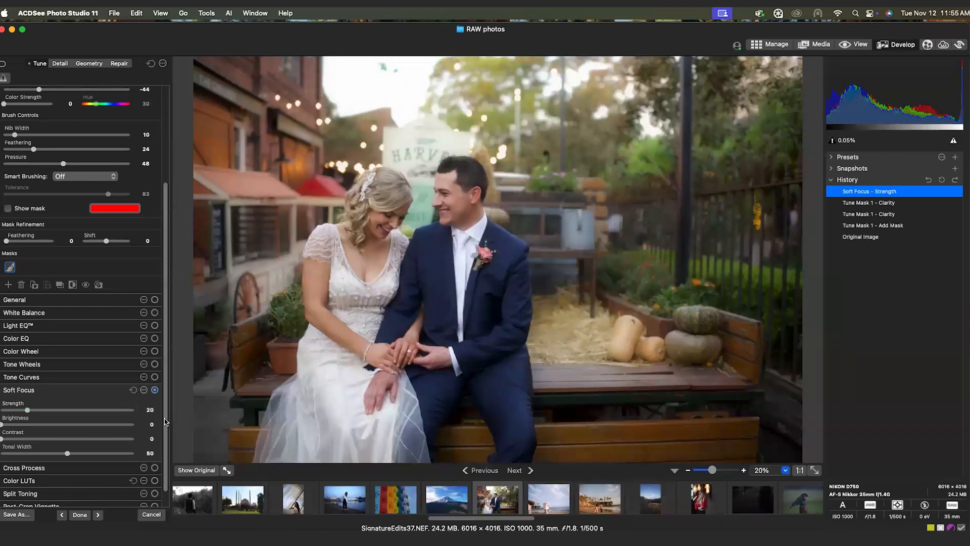
scroll(167, 373, up, 3)
scroll(167, 373, up, 3)
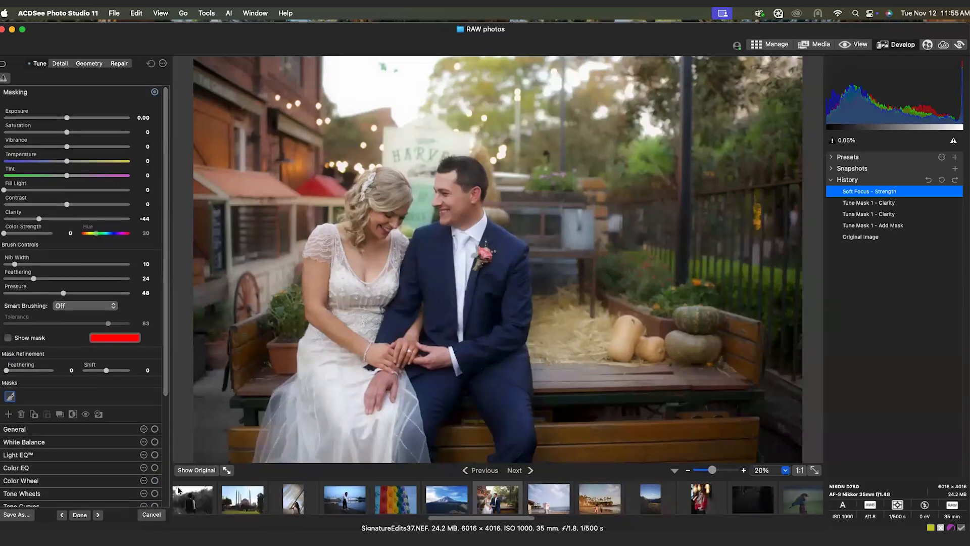
click(188, 473)
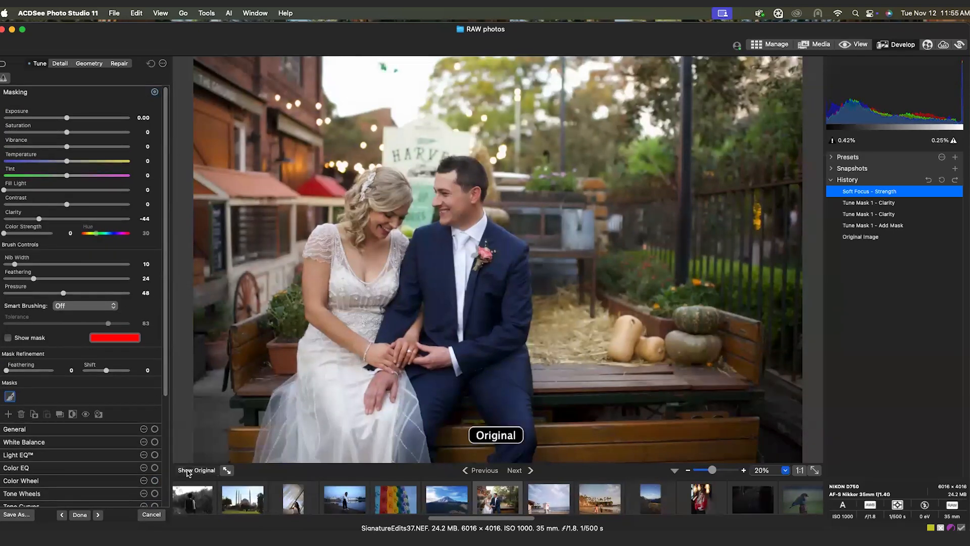
click(187, 471)
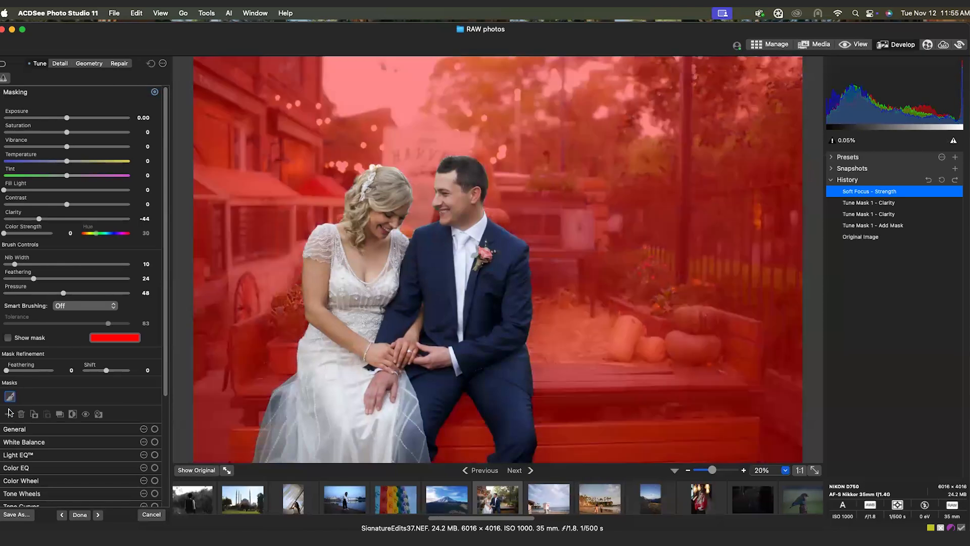
Step: Add an AI subject mask for the couple with Vibrance 51, Exposure 0.04, Contrast 16 and Clarity 5
click(7, 414)
click(39, 421)
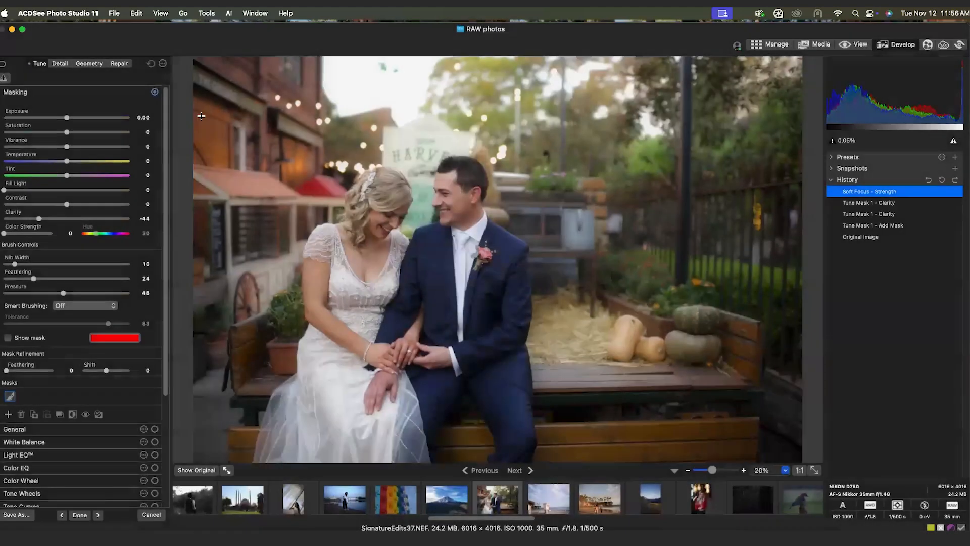
drag(67, 147, 99, 147)
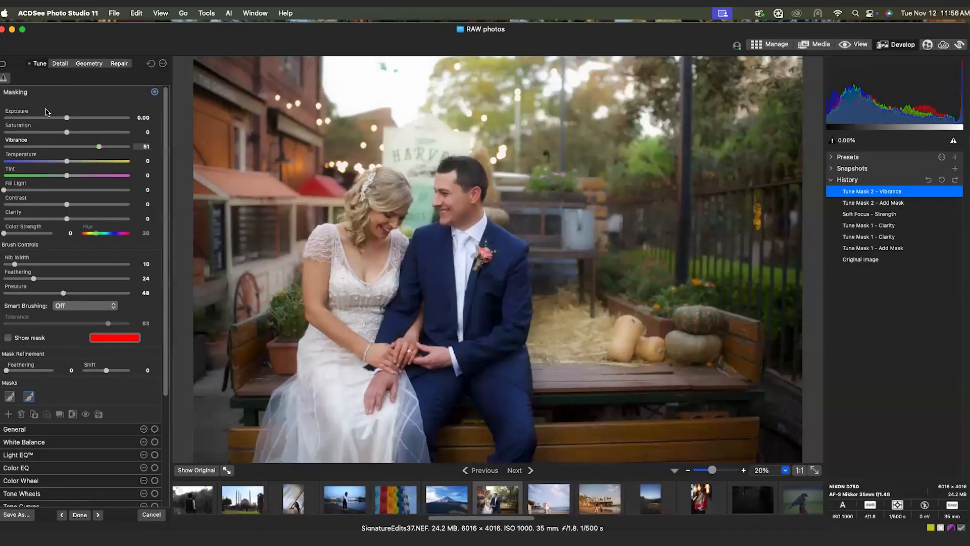
drag(66, 118, 68, 118)
mouse_move(67, 204)
mouse_down()
mouse_move(88, 205)
mouse_move(69, 219)
mouse_up()
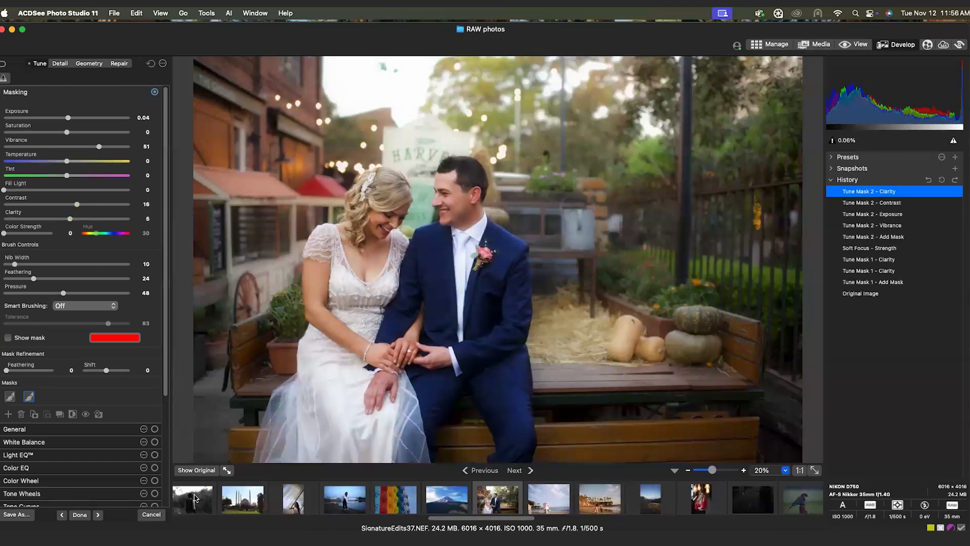
click(192, 469)
Step: Add a Post-Crop Vignette with a Strength of -11
scroll(162, 367, down, 5)
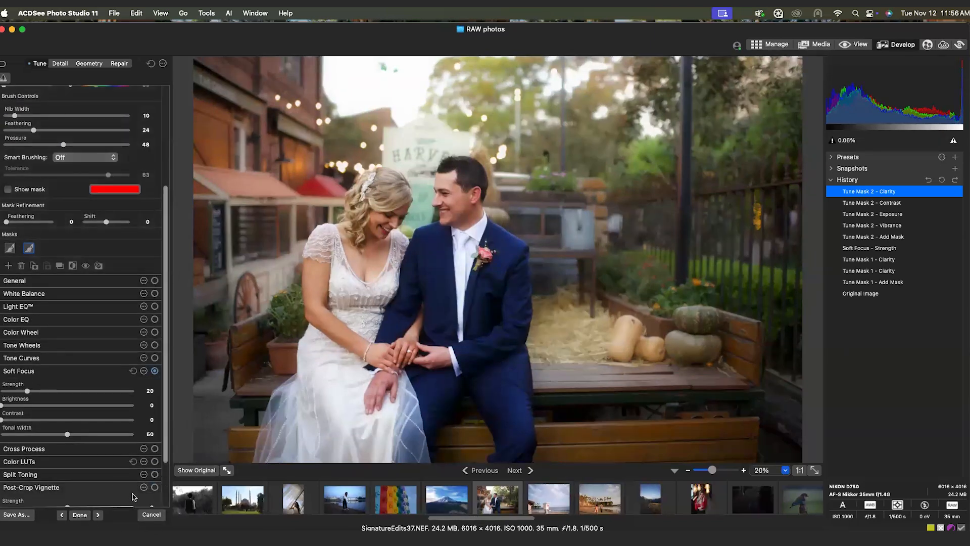
click(76, 487)
drag(69, 445, 61, 444)
Step: Try the Elegance color LUT, replace it with Film and lower the LUT's Opacity to 18
click(14, 400)
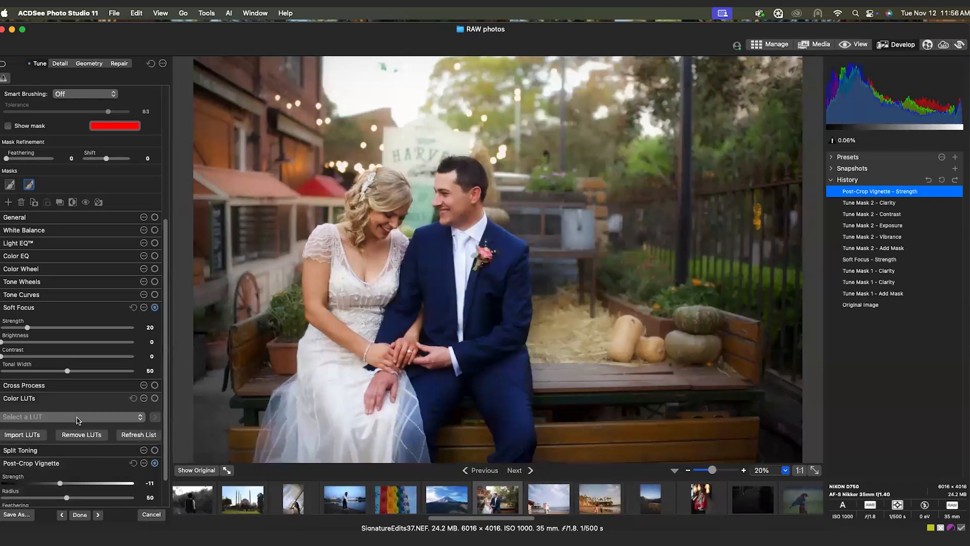
click(75, 420)
click(76, 442)
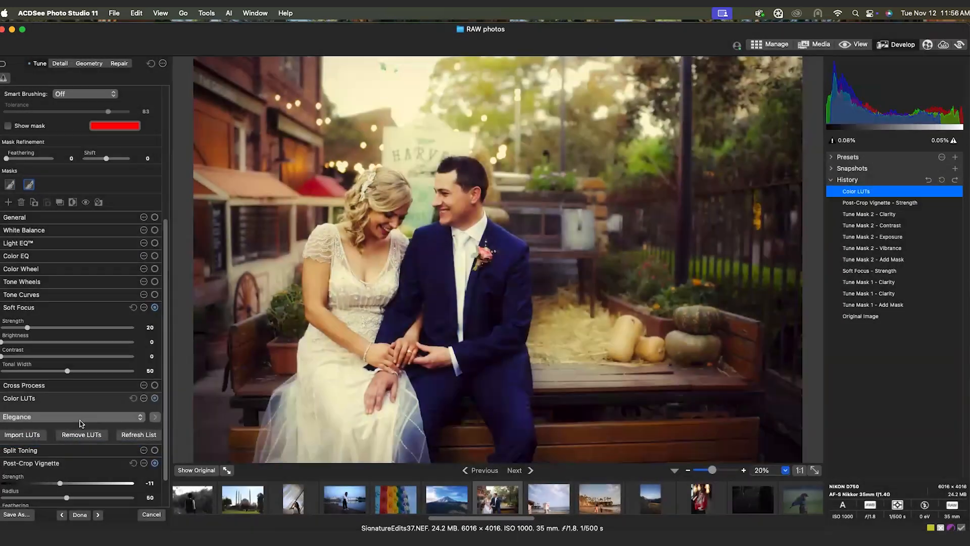
click(76, 418)
click(78, 432)
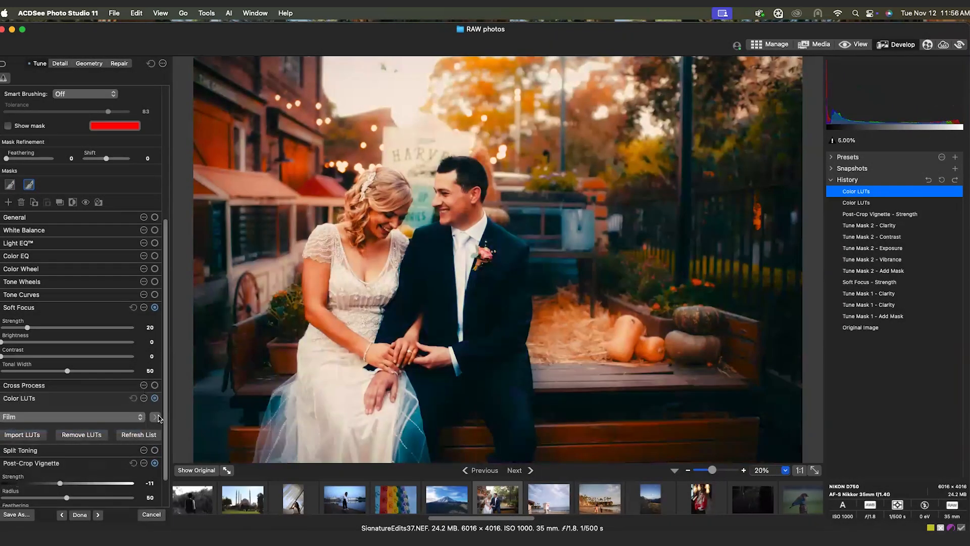
click(155, 417)
click(171, 410)
drag(182, 414, 184, 415)
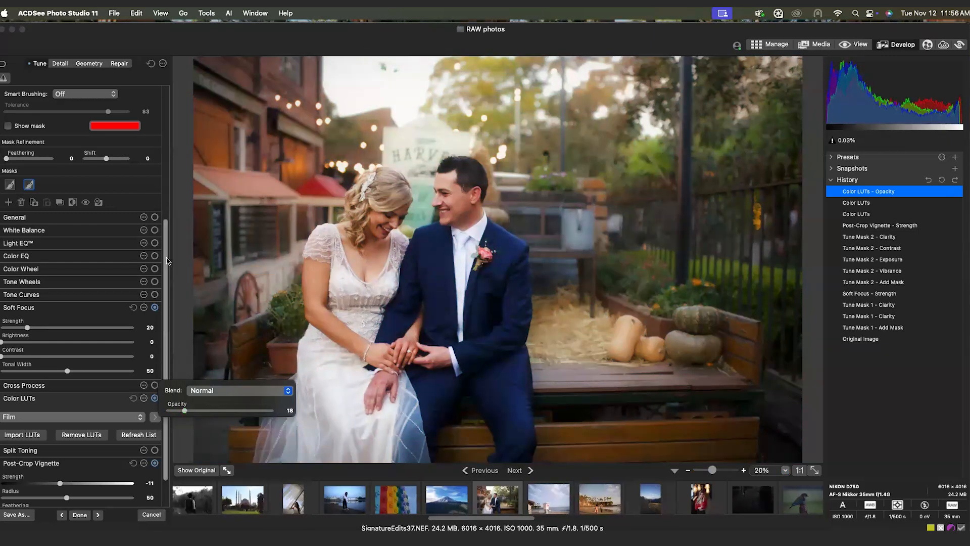
Step: Set the background mask's Clarity to -25 and Vibrance to -15, and compare the photo with the original
scroll(29, 389, up, 5)
click(10, 396)
drag(38, 219, 51, 221)
drag(67, 147, 57, 146)
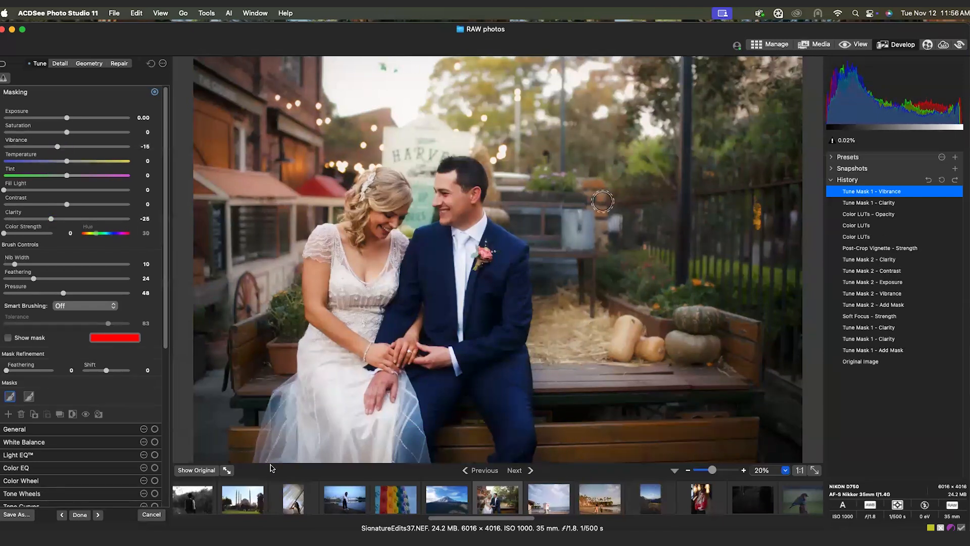
click(186, 475)
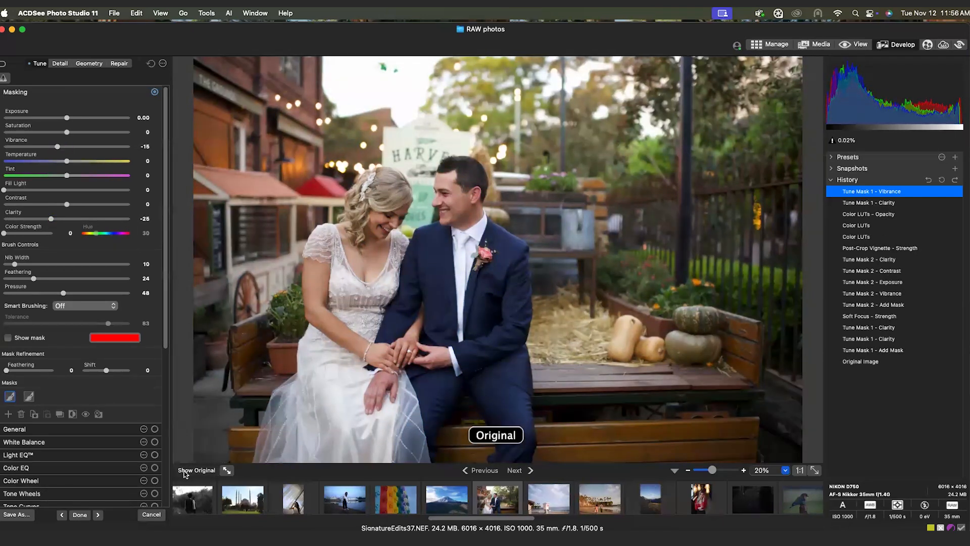
click(185, 474)
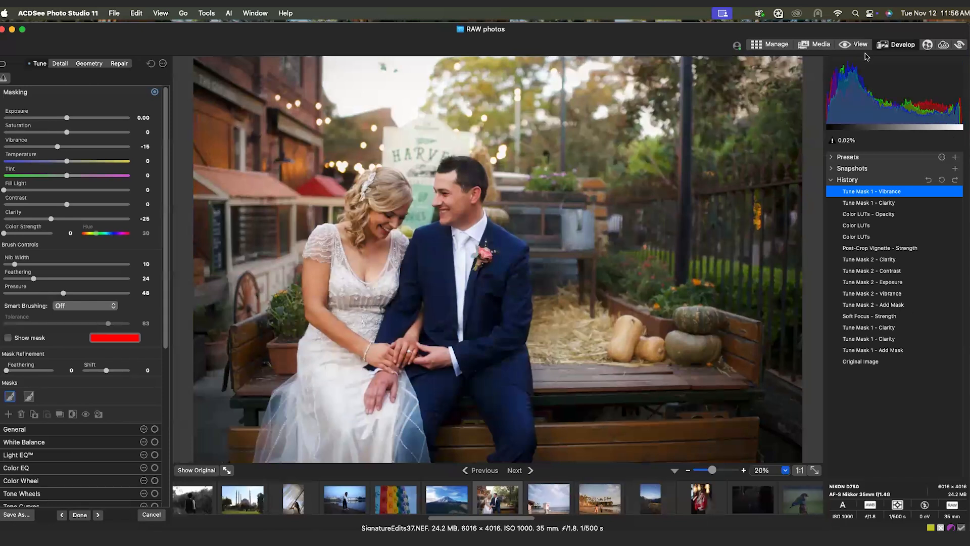